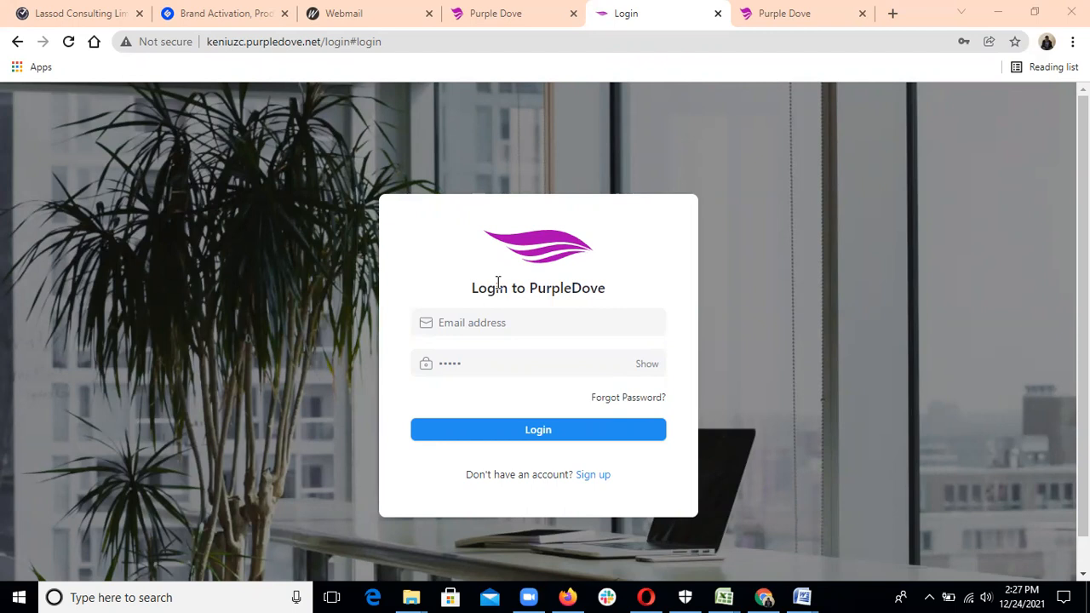
Sign in to PurpleDove with the saved email address and the account password.
{"action": "left_click", "coordinate": [496, 323]}
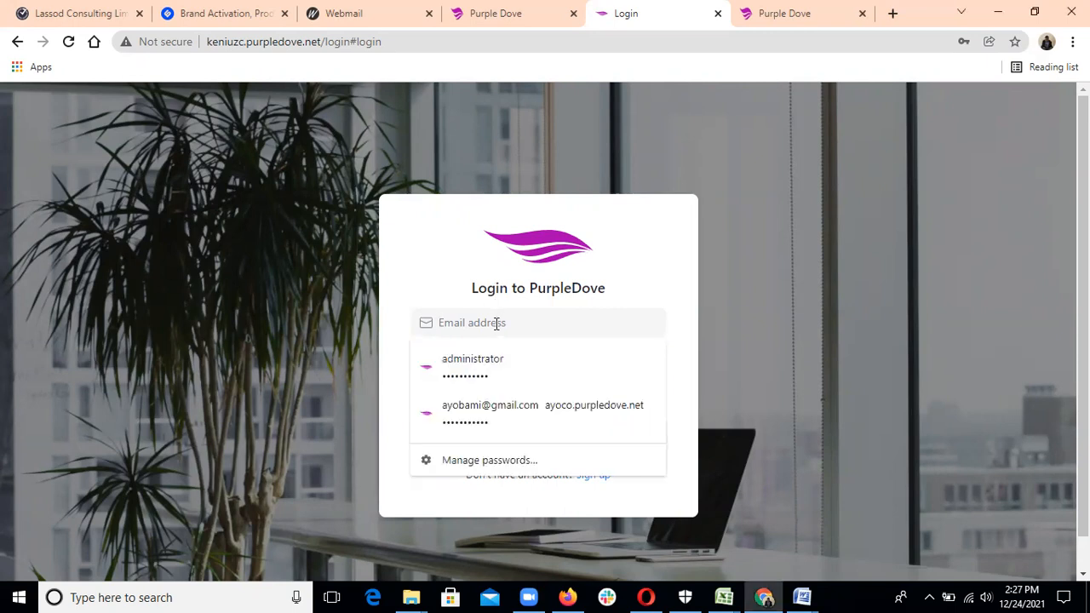
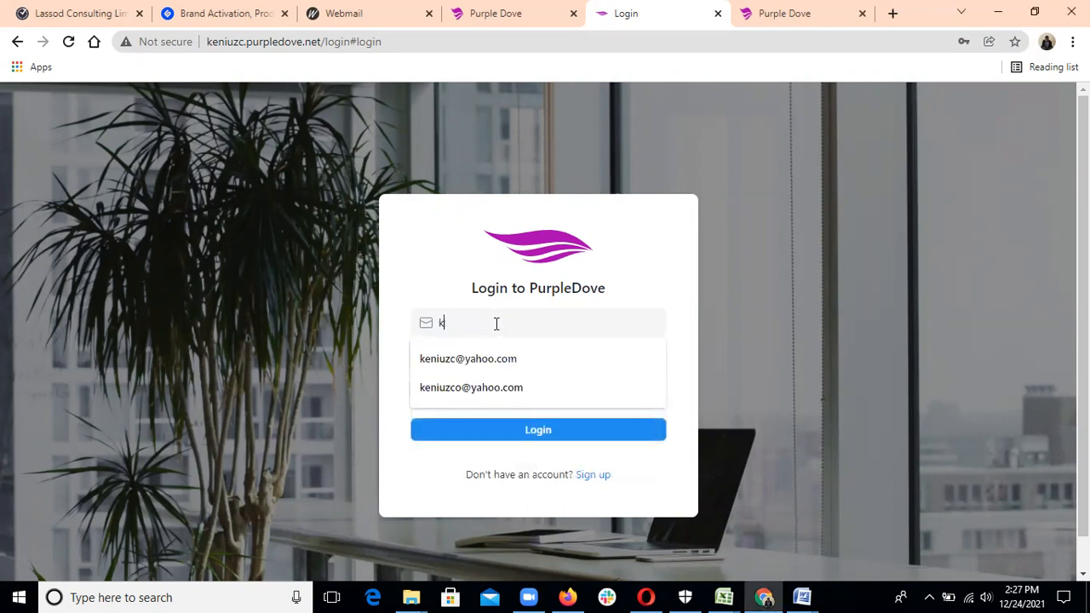
{"action": "left_click", "coordinate": [504, 390]}
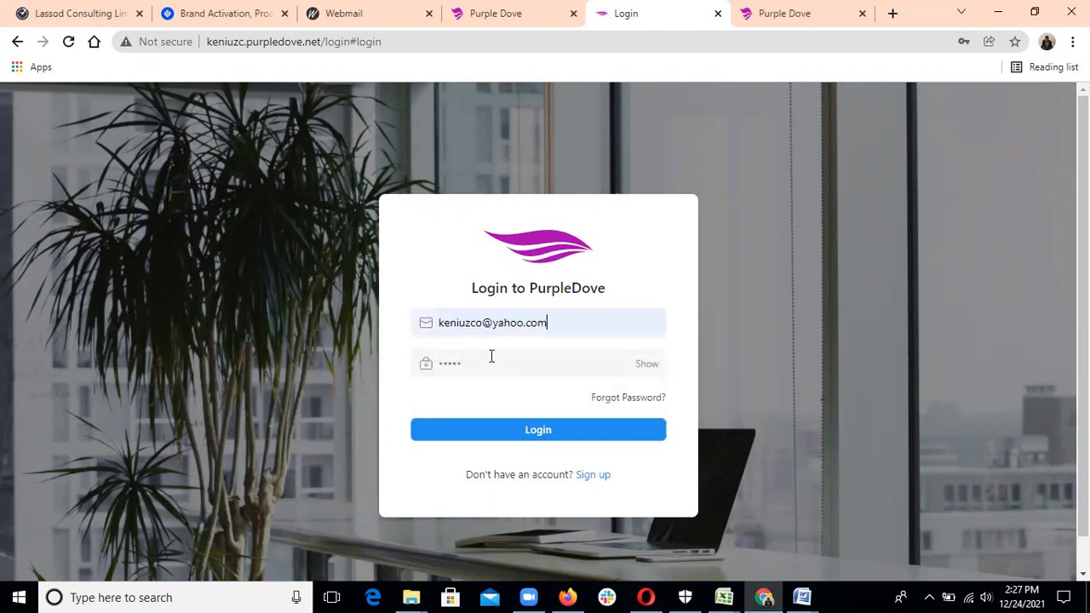
{"action": "left_click", "coordinate": [492, 363]}
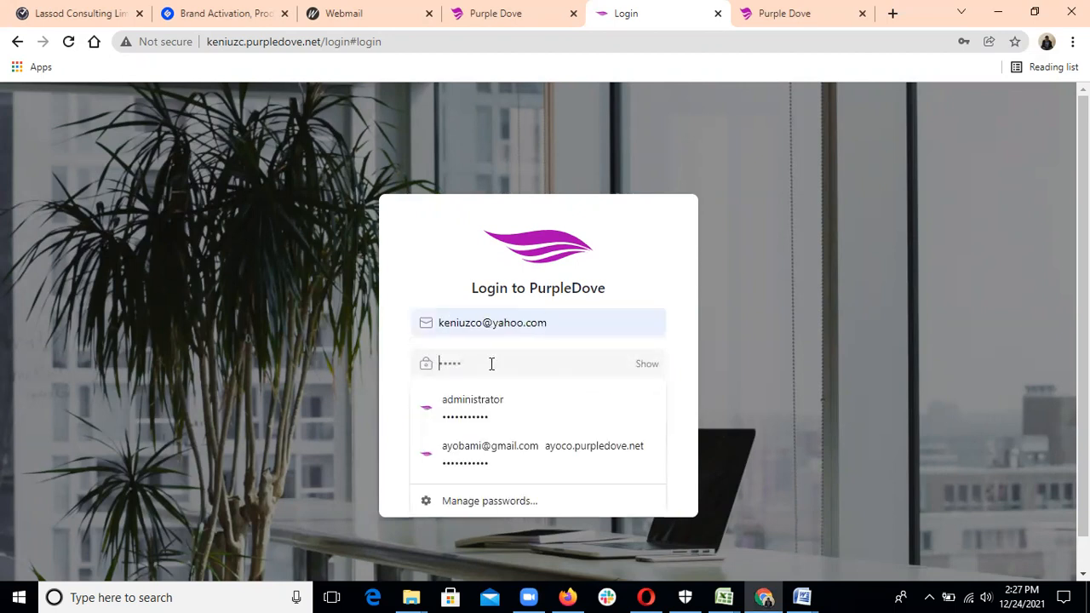
{"action": "type", "text": "•••••"}
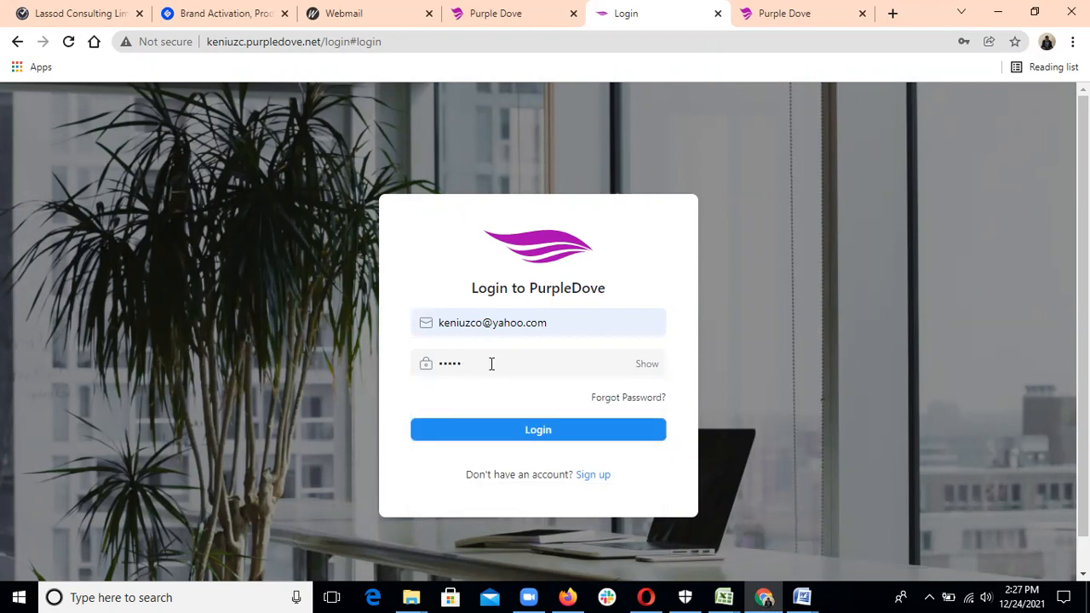
{"action": "type", "text": "••••••"}
{"action": "left_click", "coordinate": [512, 430]}
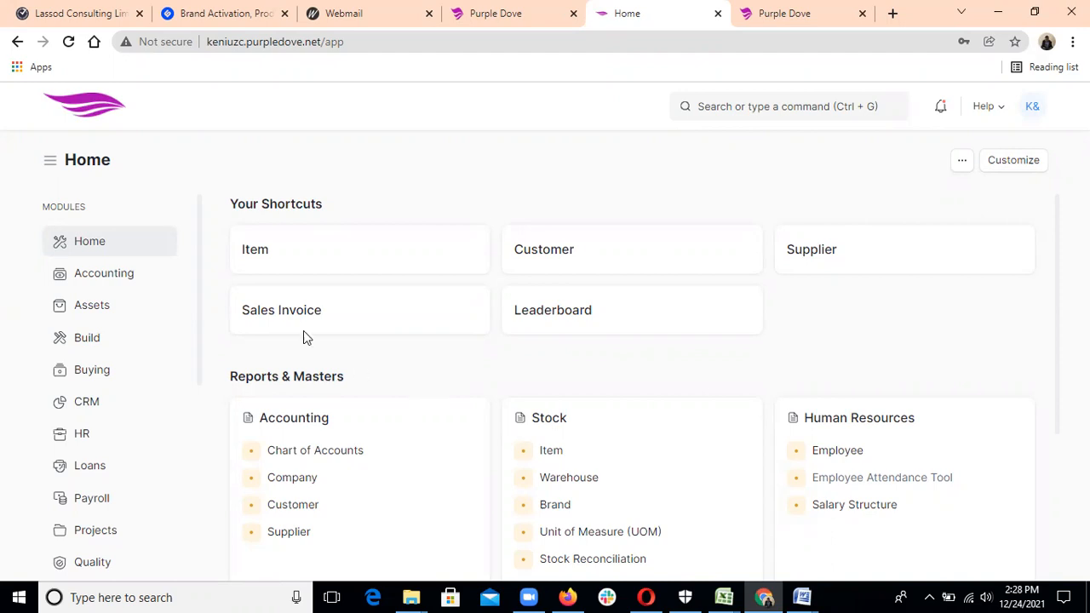
Open the Accounting workspace and scroll through Your Shortcuts and Reports & Masters.
{"action": "left_click", "coordinate": [143, 280]}
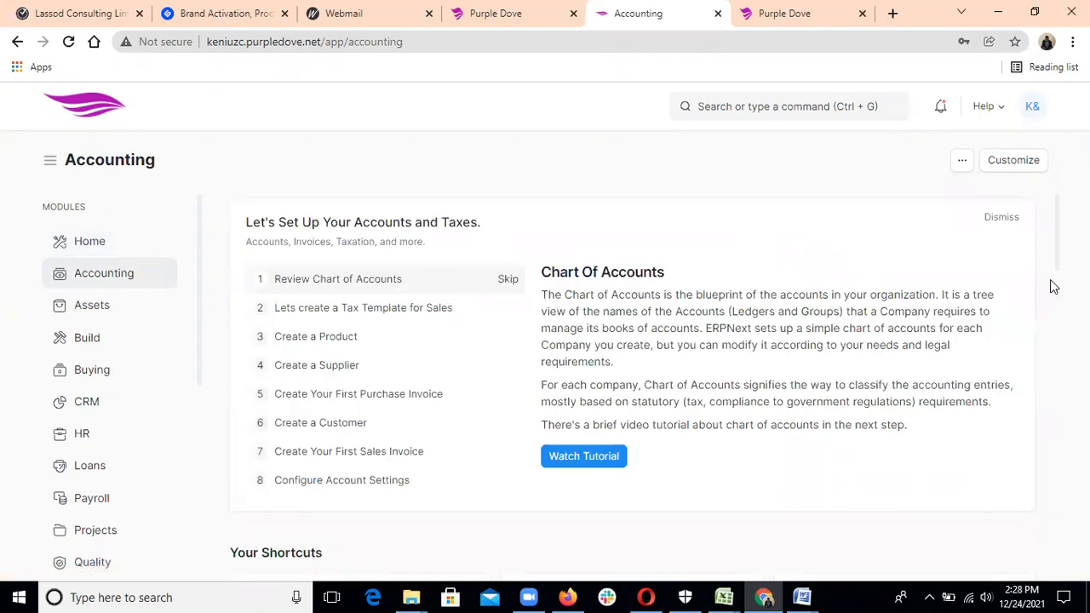
{"action": "left_click_drag", "start_coordinate": [1060, 269], "coordinate": [1060, 327]}
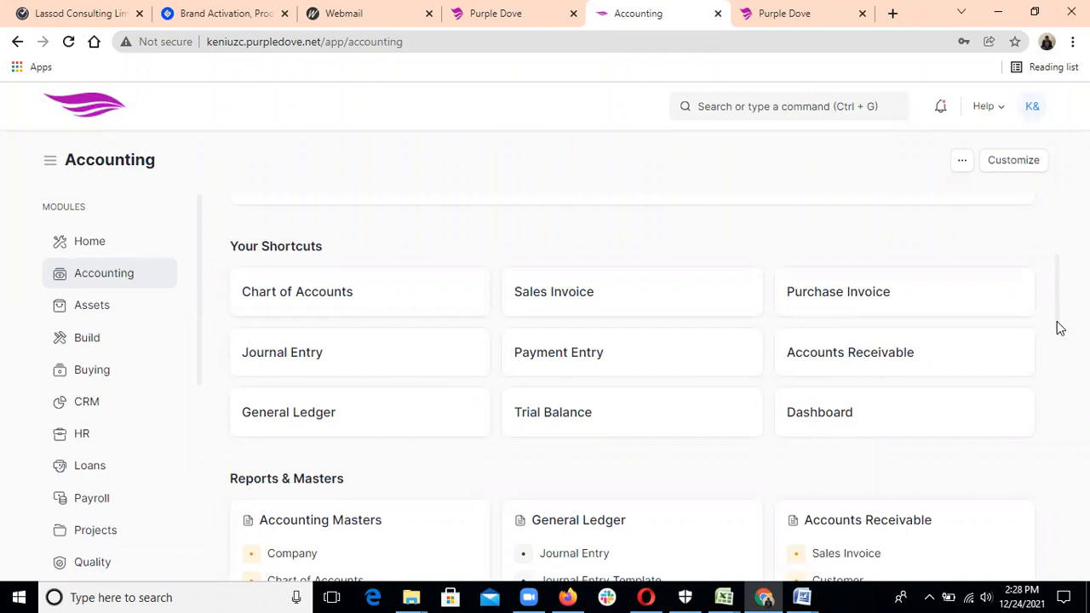
{"action": "scroll", "coordinate": [1062, 340], "scroll_direction": "down", "scroll_amount": 1}
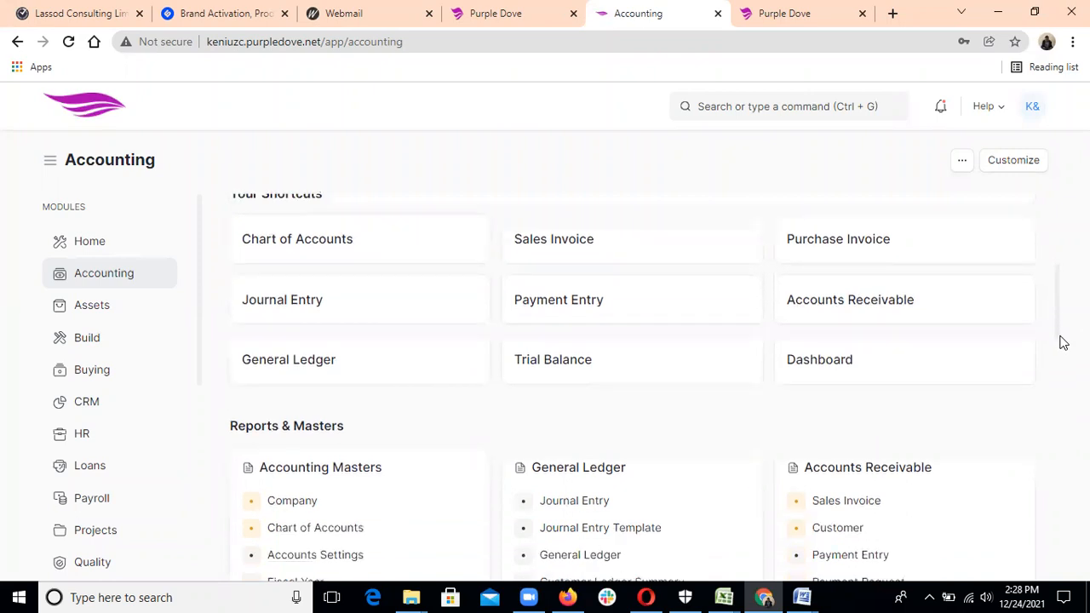
{"action": "scroll", "coordinate": [1061, 341], "scroll_direction": "down", "scroll_amount": 3}
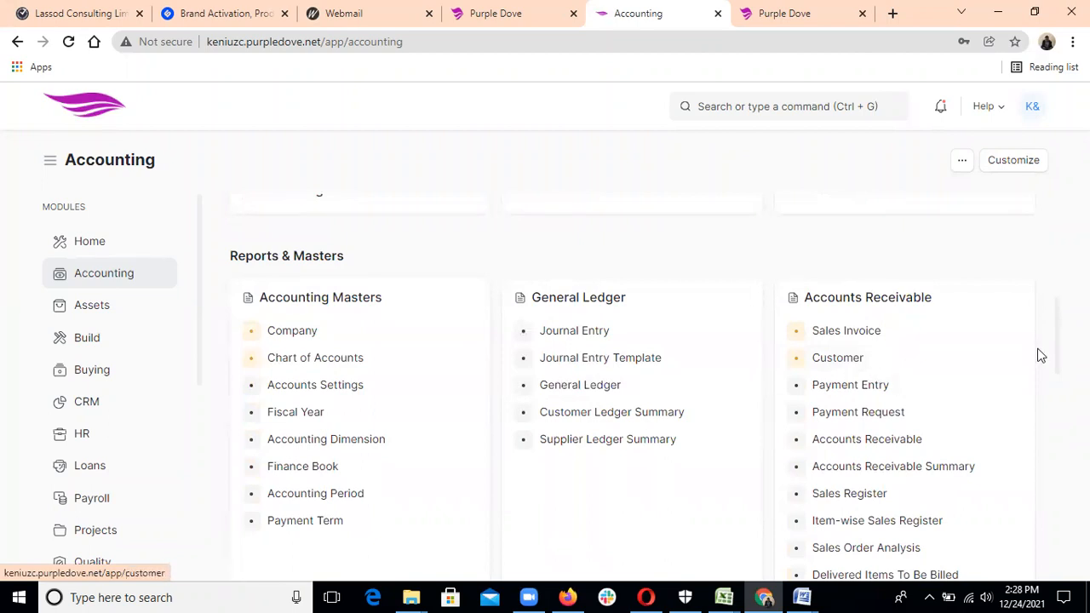
{"action": "scroll", "coordinate": [1060, 362], "scroll_direction": "down", "scroll_amount": 2}
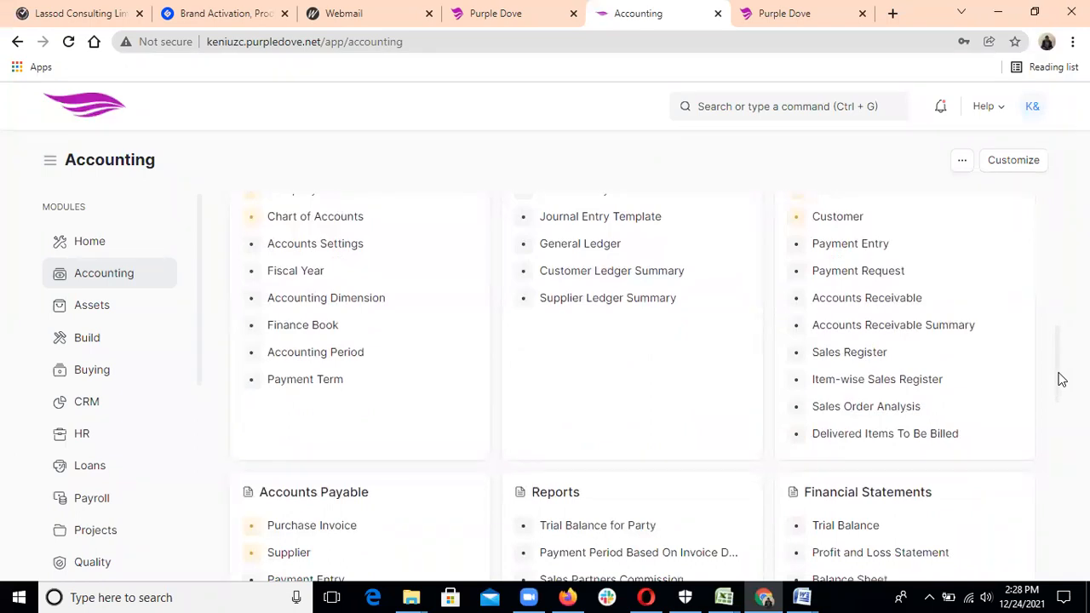
{"action": "scroll", "coordinate": [1060, 379], "scroll_direction": "down", "scroll_amount": 3}
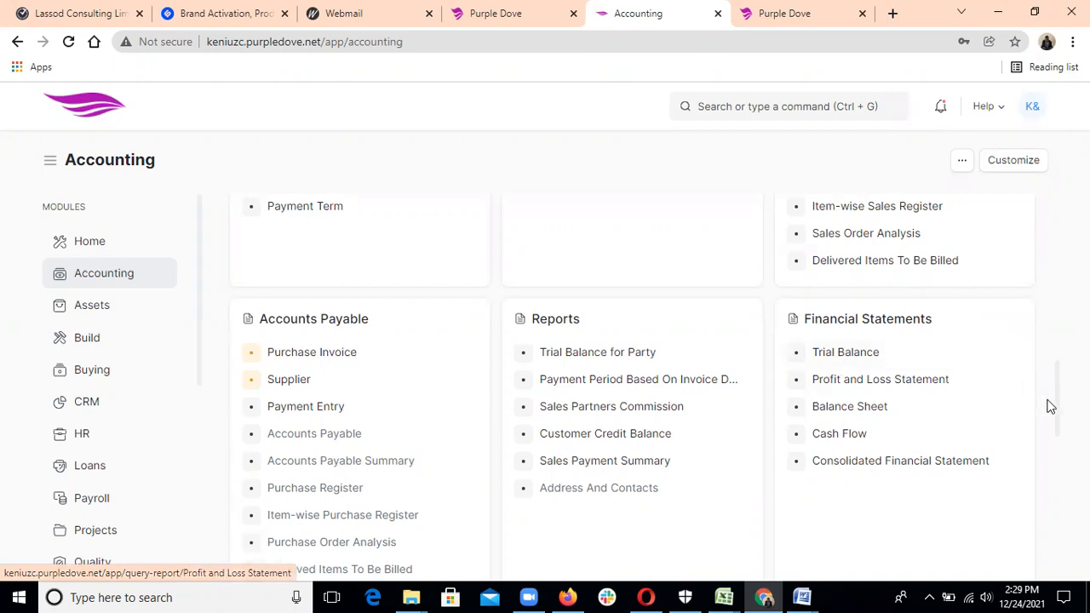
{"action": "scroll", "coordinate": [1062, 403], "scroll_direction": "up", "scroll_amount": 3}
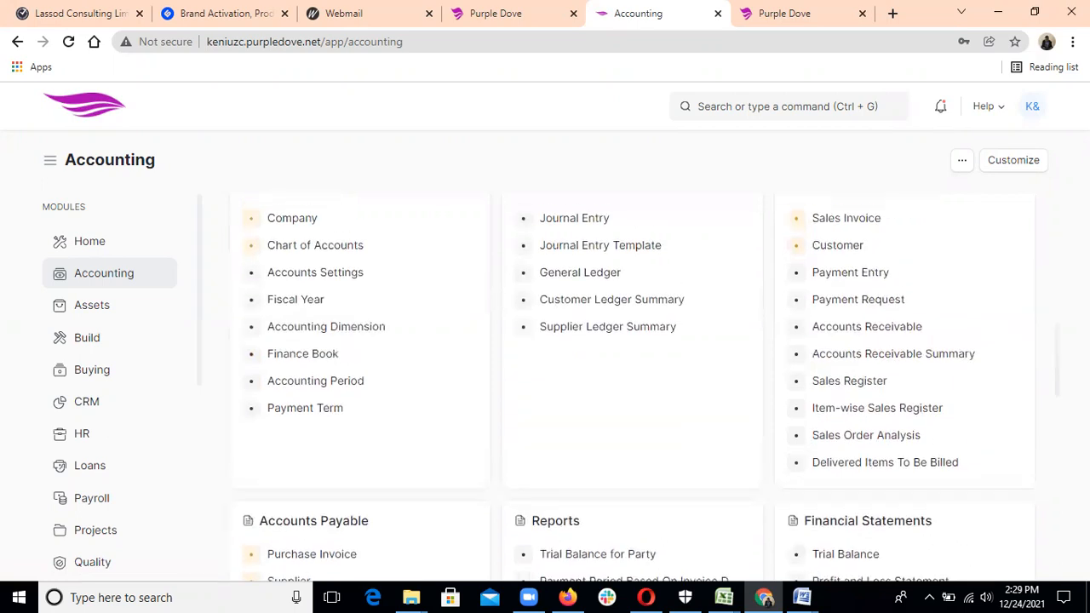
{"action": "left_click_drag", "start_coordinate": [924, 366], "coordinate": [813, 340]}
{"action": "mouse_move", "coordinate": [1063, 339]}
{"action": "left_mouse_down"}
{"action": "mouse_move", "coordinate": [1058, 294]}
{"action": "mouse_move", "coordinate": [1055, 333]}
{"action": "left_mouse_up"}
{"action": "scroll", "coordinate": [1058, 306], "scroll_direction": "up", "scroll_amount": 3}
{"action": "mouse_move", "coordinate": [1060, 283]}
{"action": "left_mouse_down"}
{"action": "mouse_move", "coordinate": [1056, 213]}
{"action": "mouse_move", "coordinate": [1060, 287]}
{"action": "left_mouse_up"}
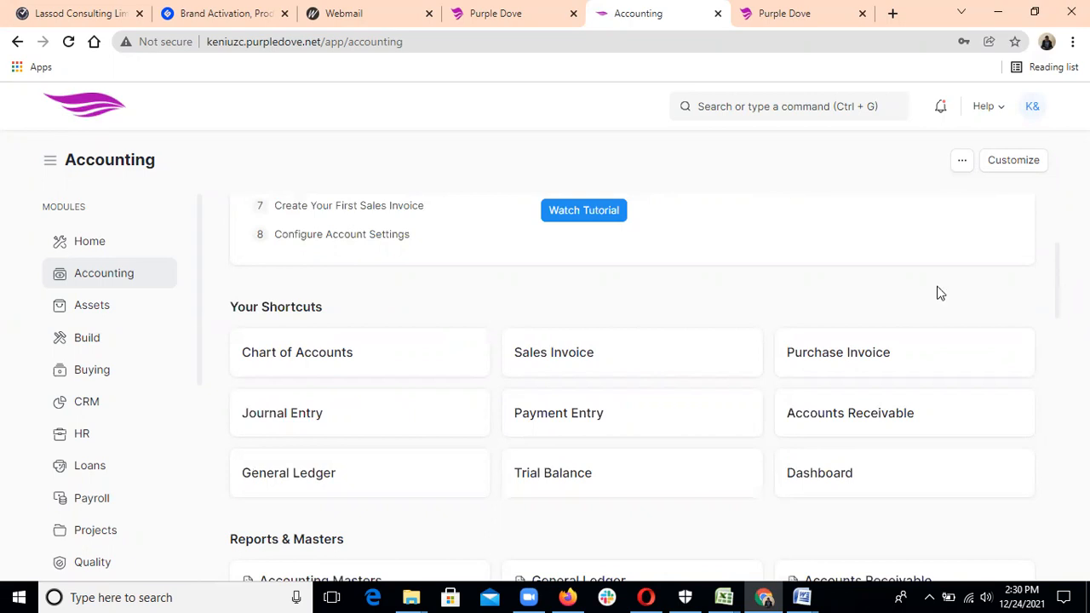
{"action": "left_click", "coordinate": [420, 356]}
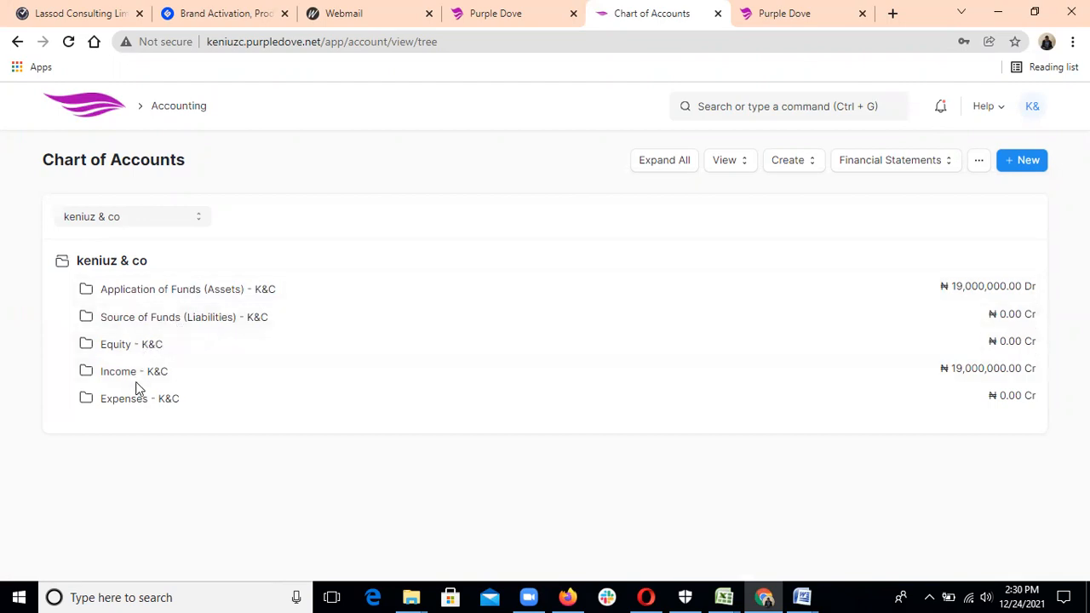
Expand Application of Funds (Assets) and Fixed Assets, showing Buildings at ₦2,000,000.00.
{"action": "left_click", "coordinate": [137, 295]}
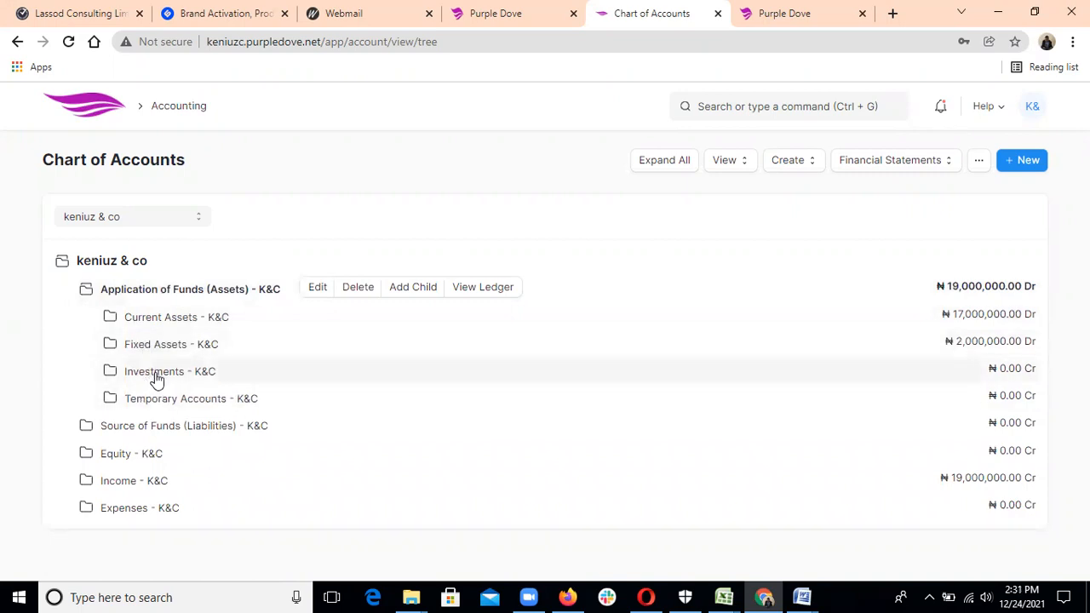
{"action": "left_click", "coordinate": [158, 349]}
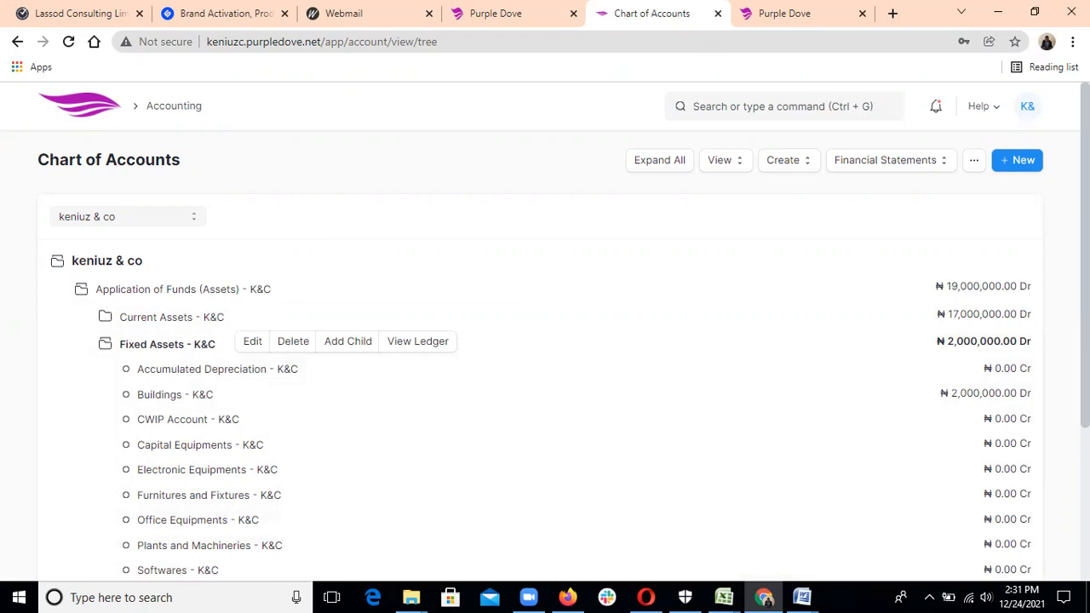
{"action": "scroll", "coordinate": [545, 341], "scroll_direction": "down", "scroll_amount": 1}
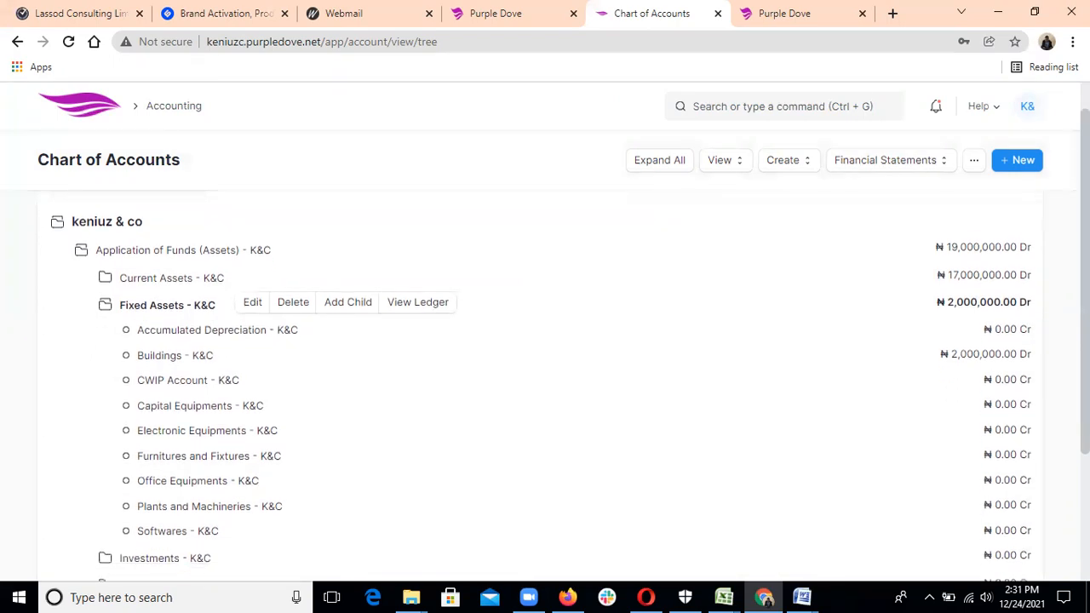
{"action": "scroll", "coordinate": [545, 340], "scroll_direction": "up", "scroll_amount": 1}
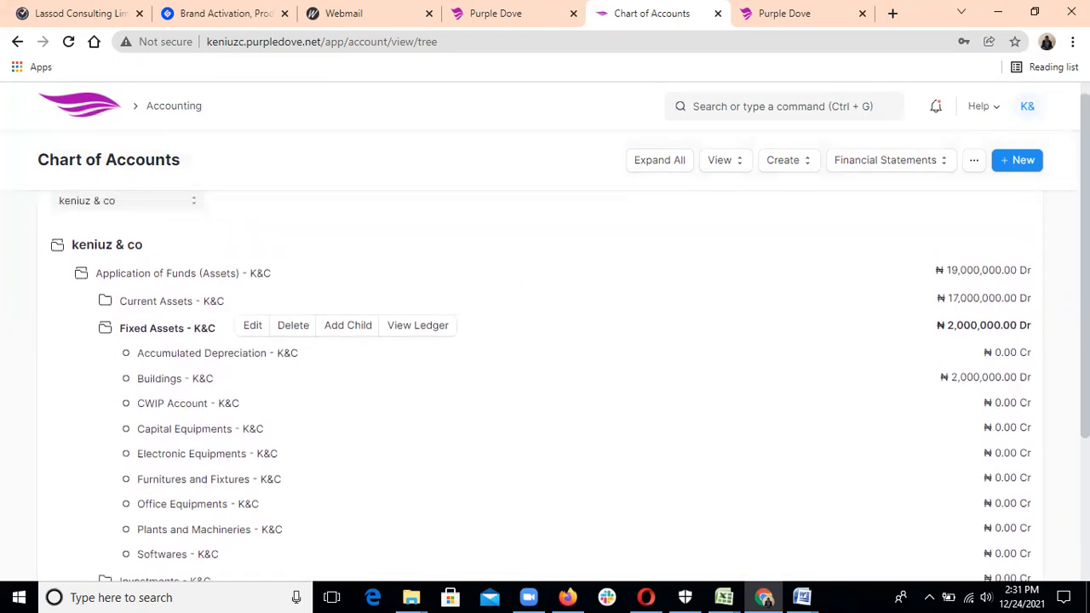
Add child account 'Patents and Copyrights' under Fixed Assets, type Fixed Asset, currency NGN.
{"action": "left_click", "coordinate": [351, 335]}
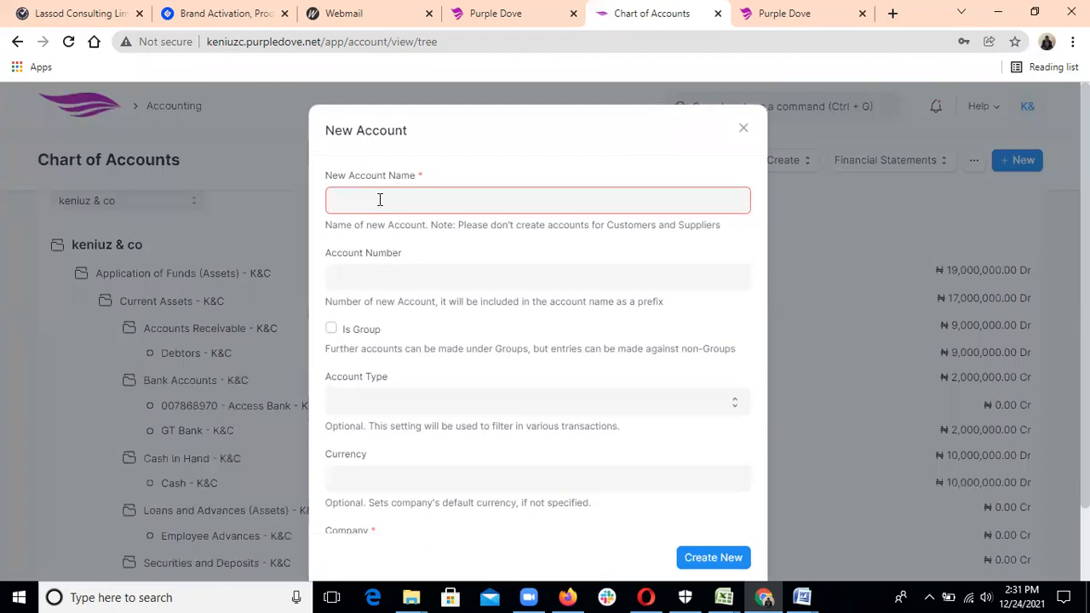
{"action": "type", "text": "Pat"}
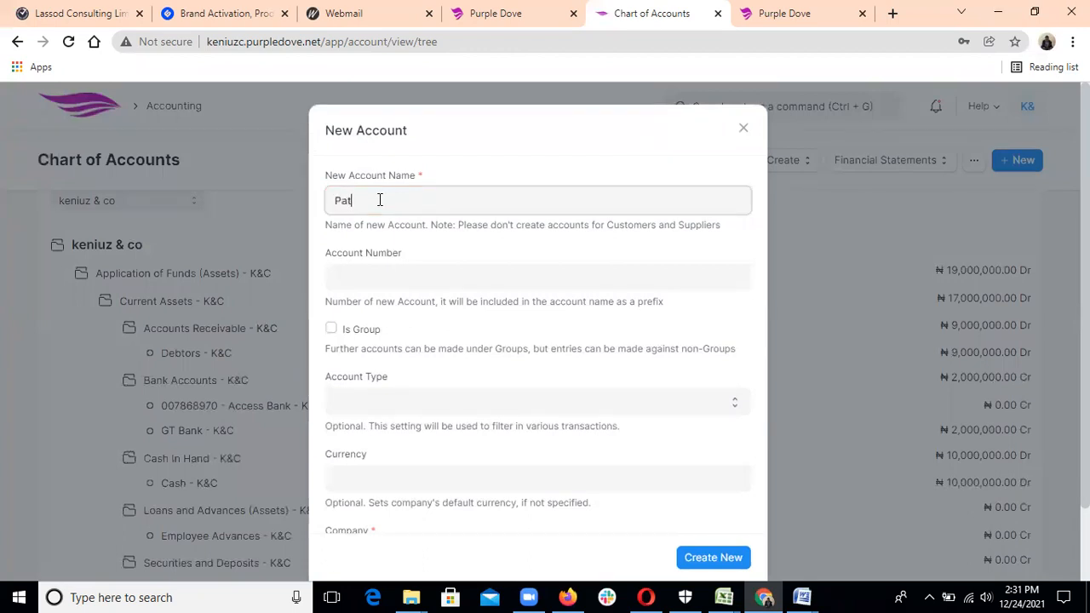
{"action": "type", "text": "ents and Copyri"}
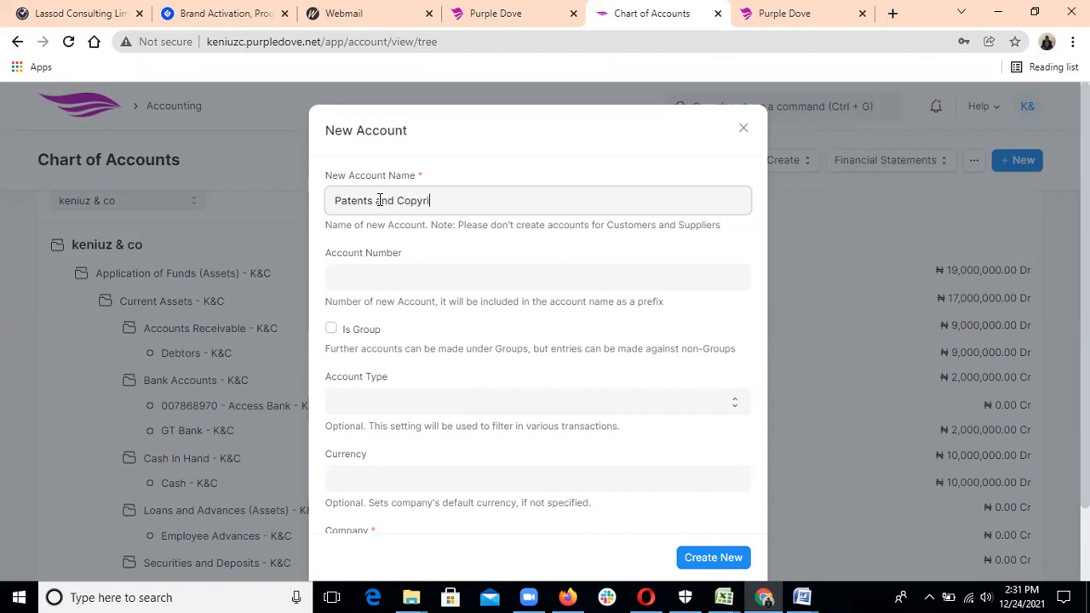
{"action": "type", "text": "ghts"}
{"action": "left_click", "coordinate": [459, 402]}
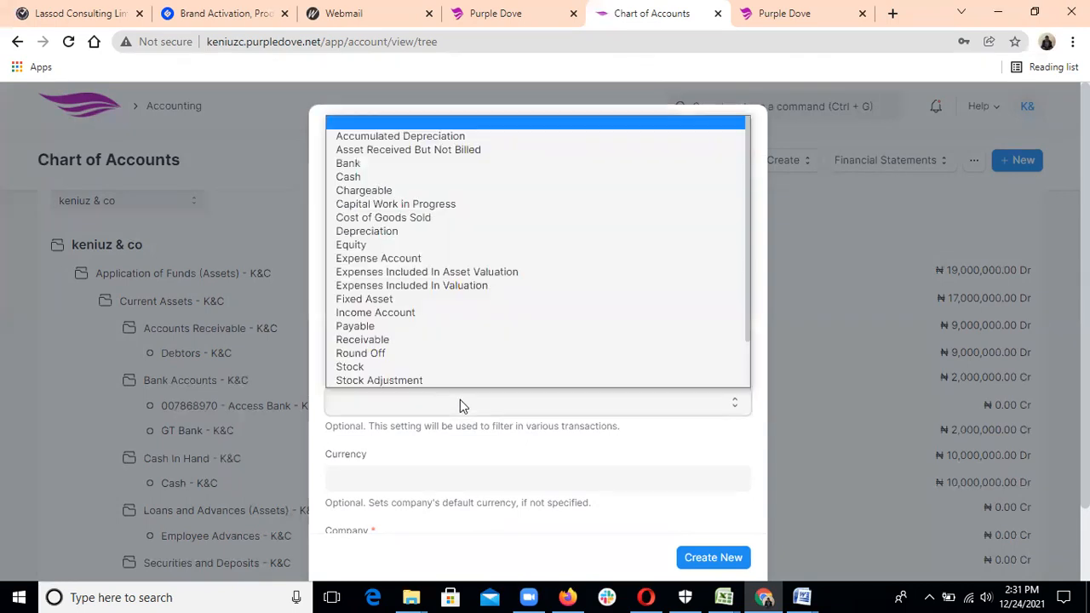
{"action": "left_click", "coordinate": [392, 299]}
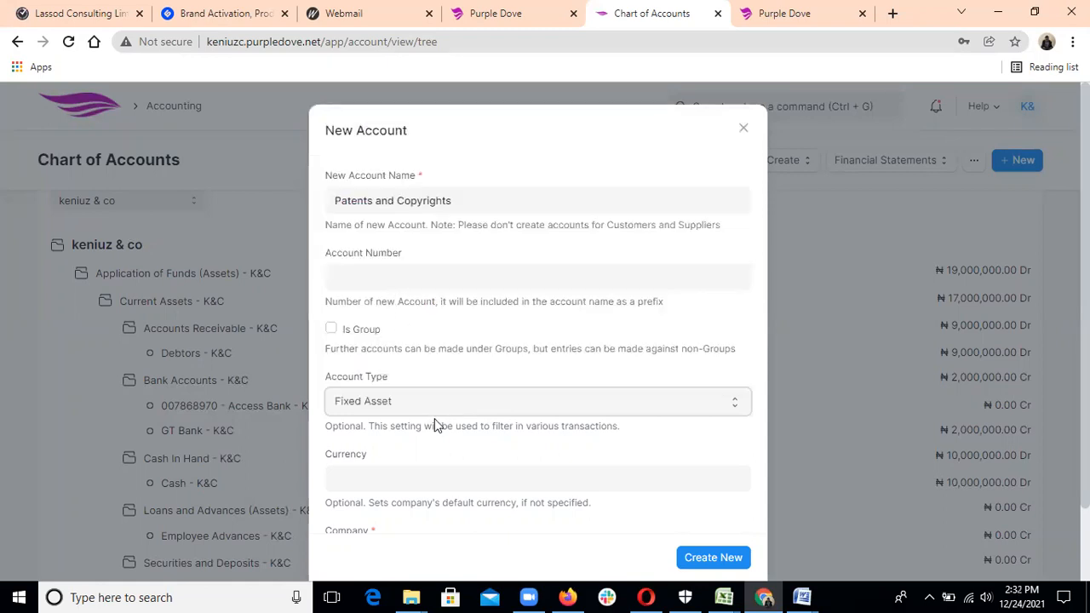
{"action": "left_click", "coordinate": [442, 482]}
{"action": "type", "text": "n"}
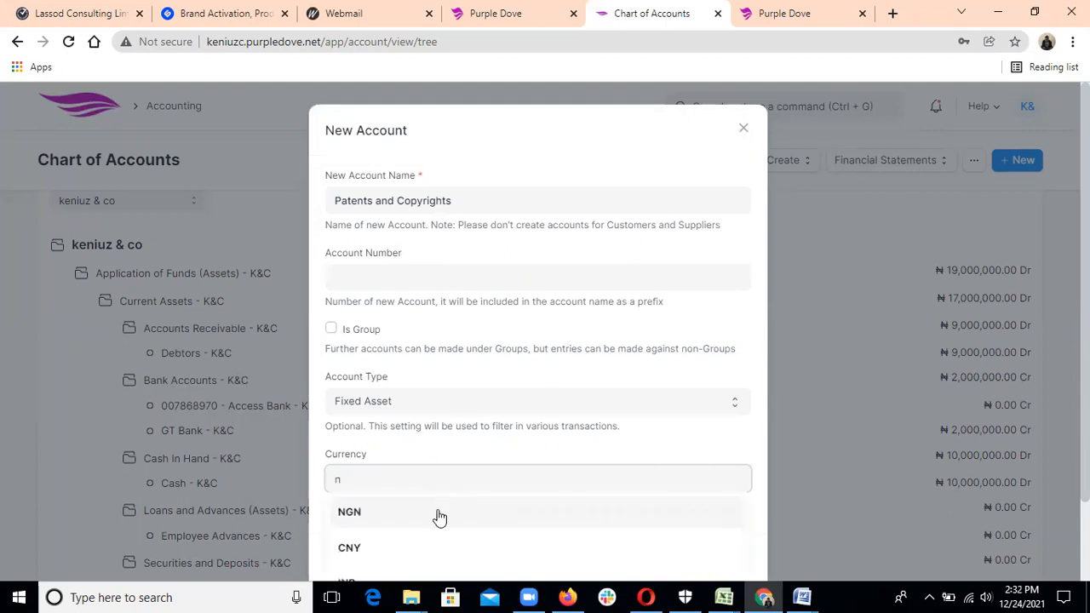
{"action": "left_click", "coordinate": [439, 516]}
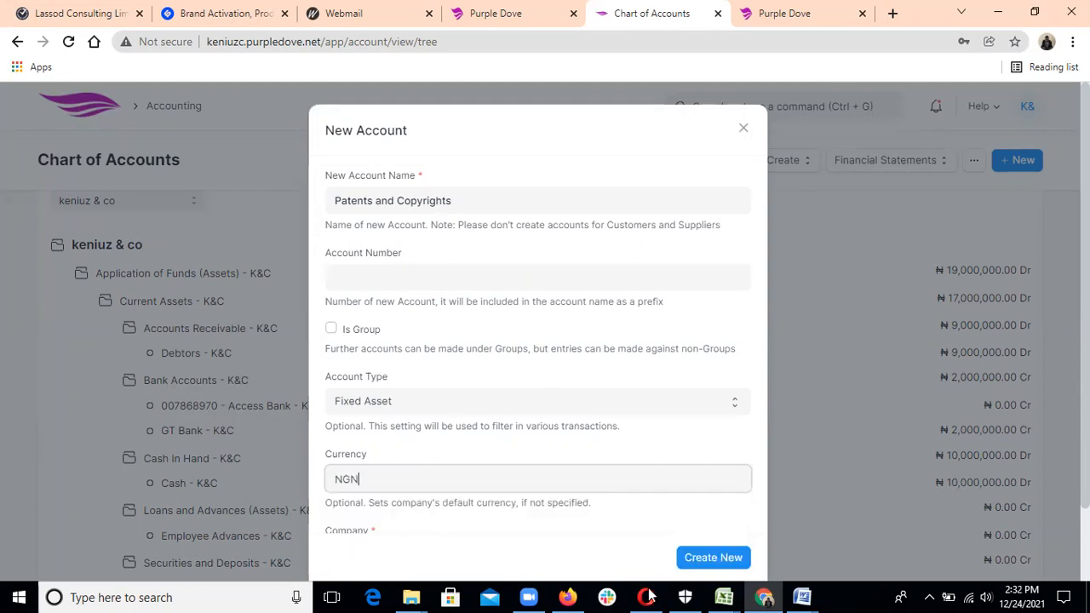
{"action": "left_click", "coordinate": [713, 557]}
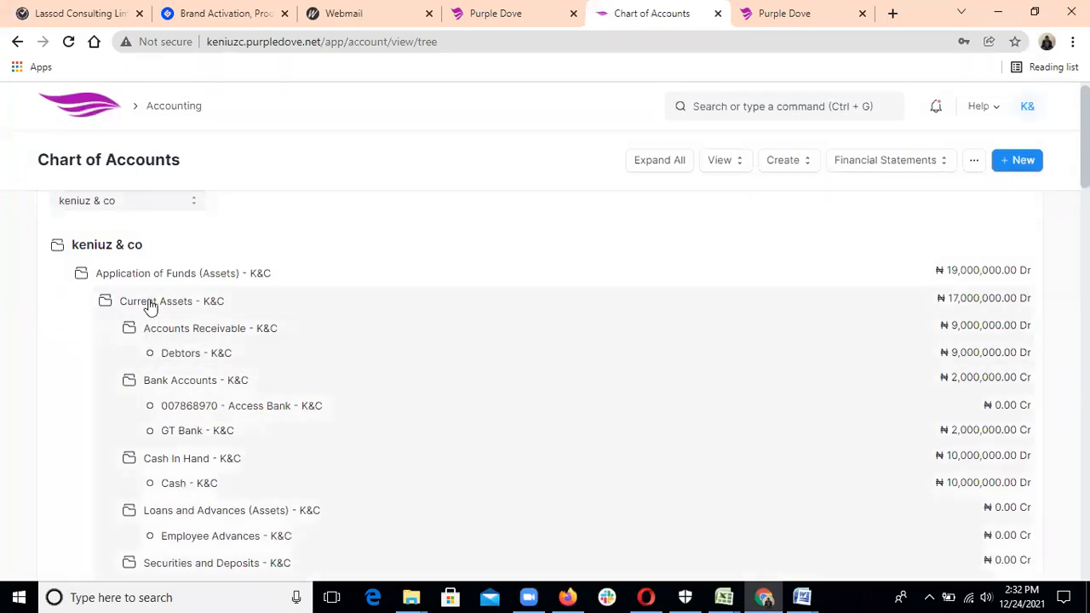
{"action": "left_click", "coordinate": [150, 303]}
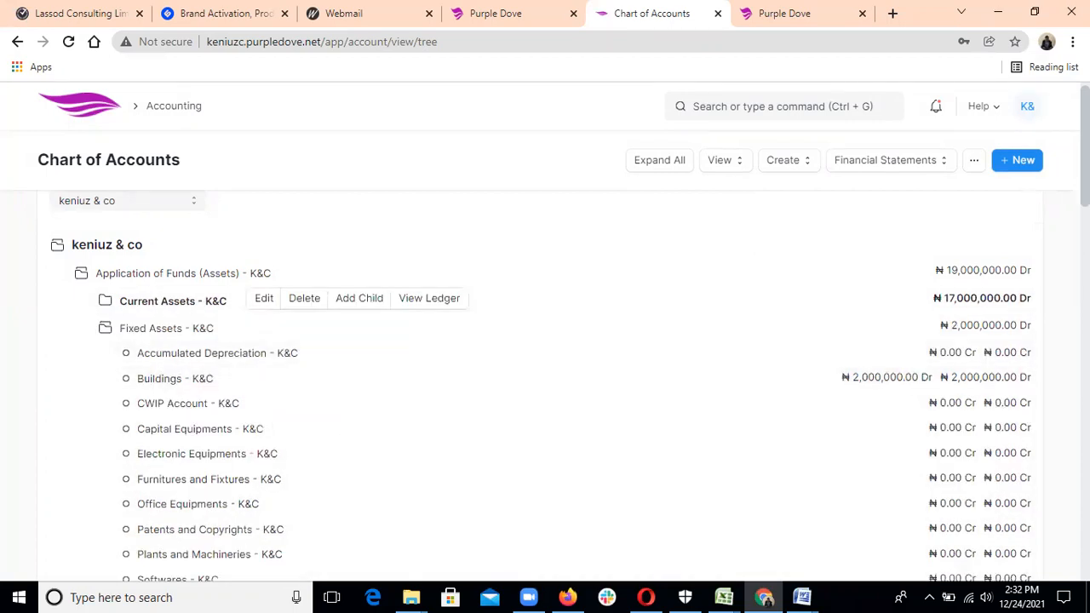
{"action": "scroll", "coordinate": [822, 263], "scroll_direction": "down", "scroll_amount": 1}
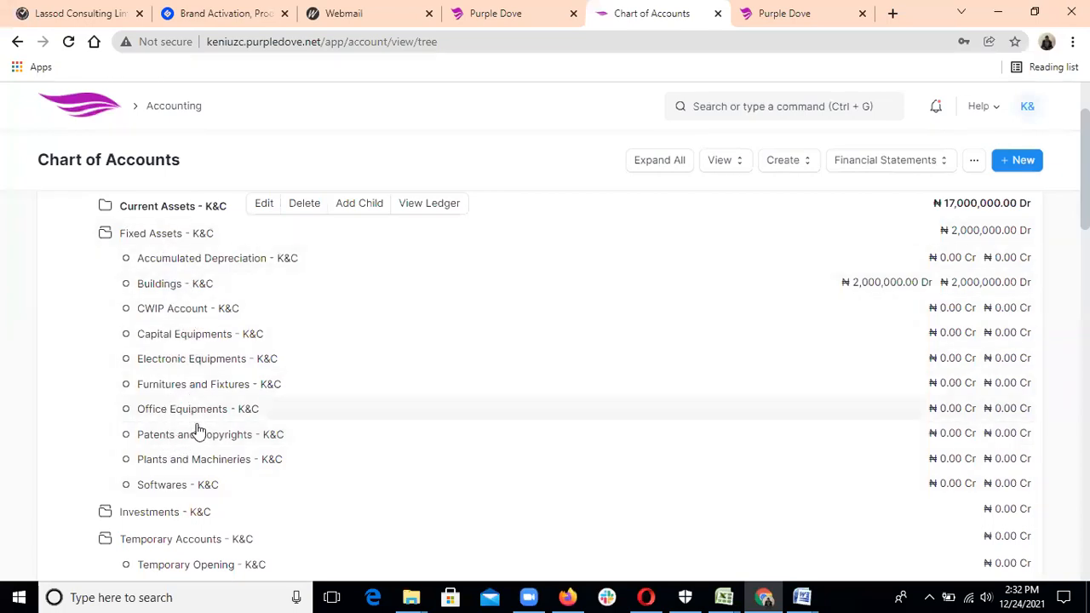
{"action": "left_click", "coordinate": [212, 469]}
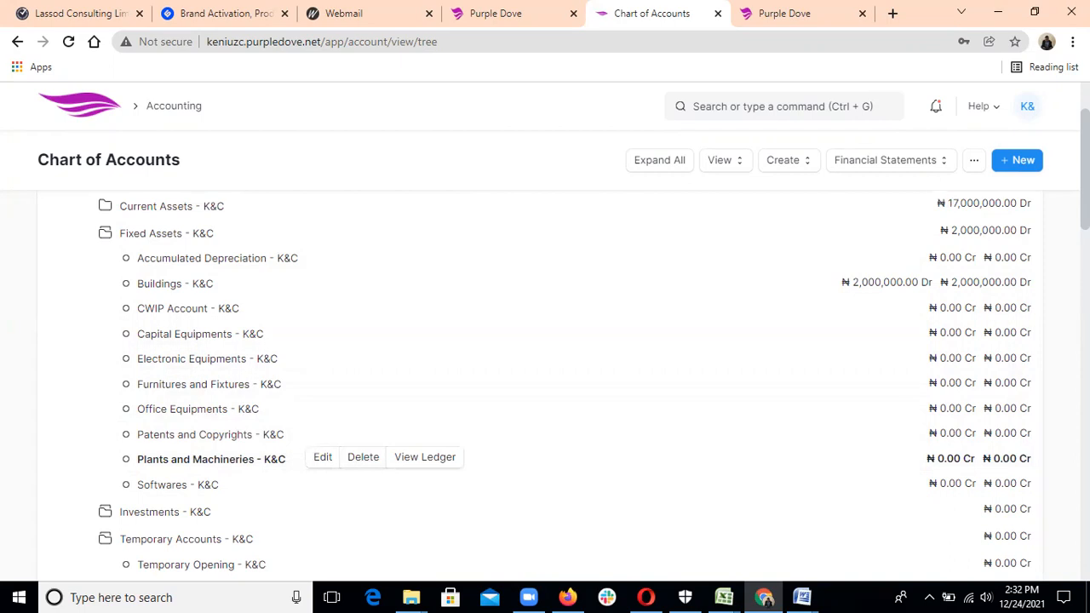
{"action": "scroll", "coordinate": [545, 332], "scroll_direction": "up", "scroll_amount": 2}
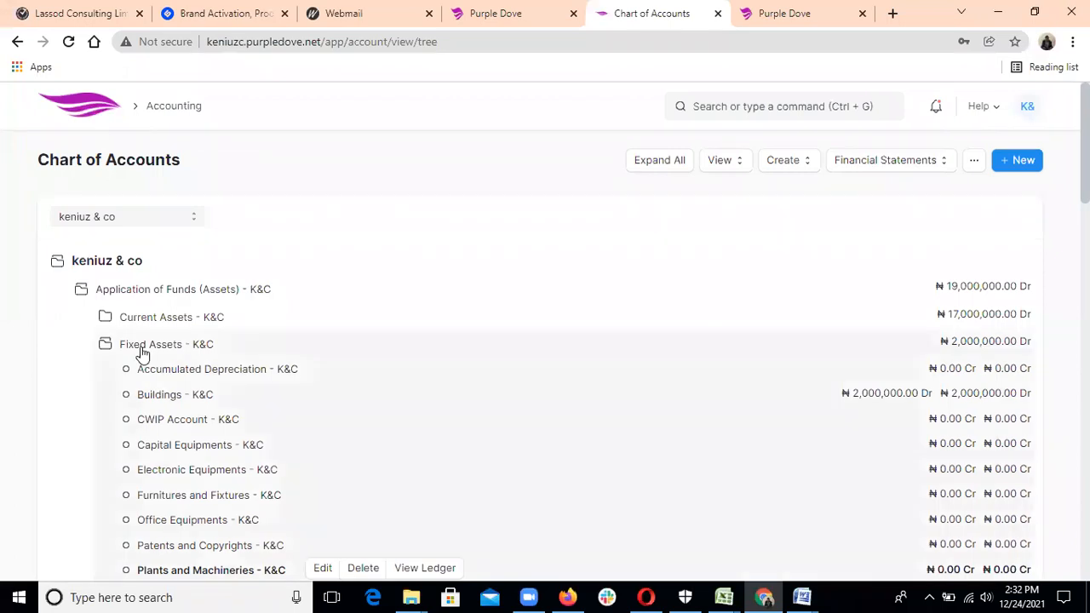
Collapse Fixed Assets and Application of Funds (Assets), then expand Source of Funds (Liabilities).
{"action": "left_click", "coordinate": [142, 345]}
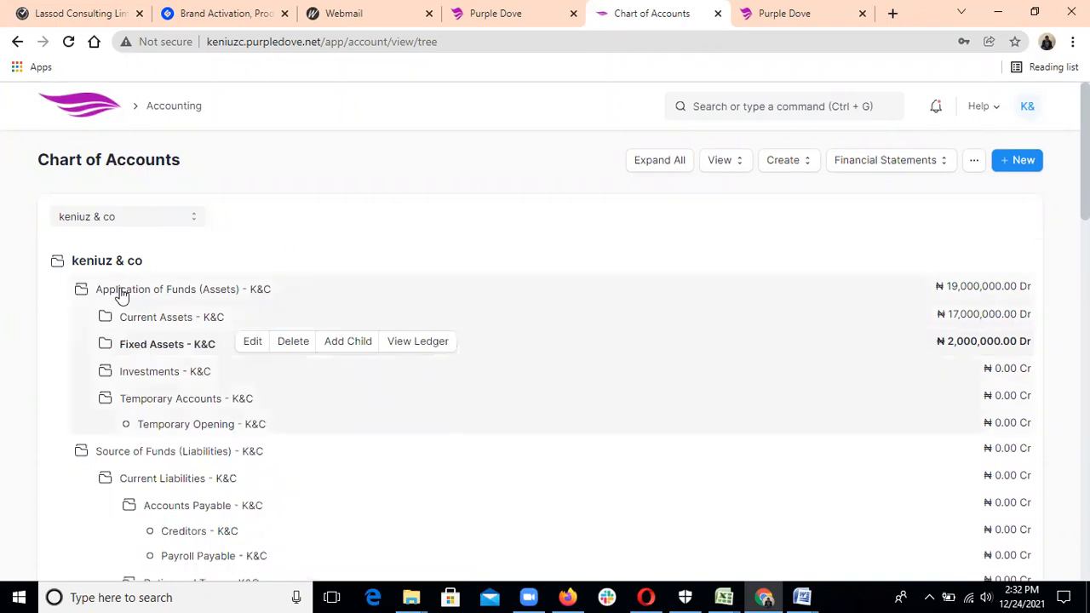
{"action": "left_click", "coordinate": [121, 292]}
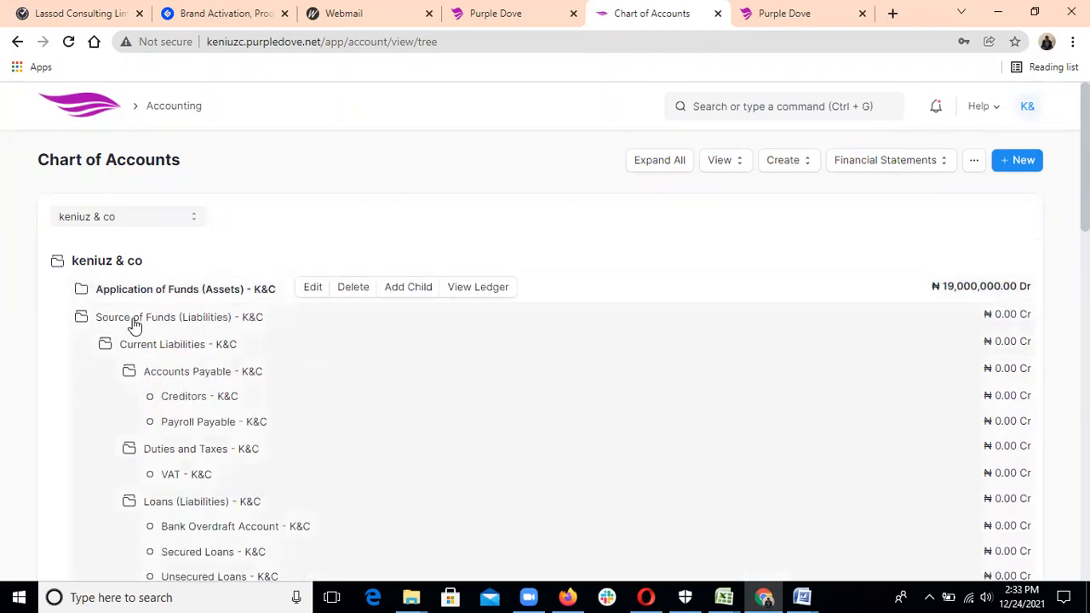
{"action": "left_click", "coordinate": [134, 322]}
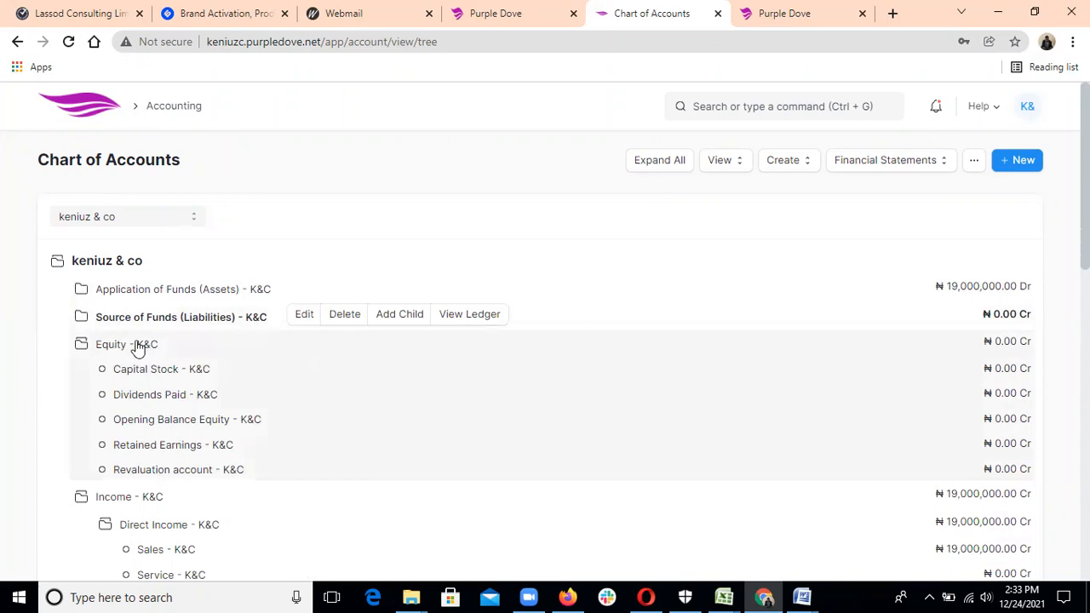
{"action": "left_click", "coordinate": [136, 323]}
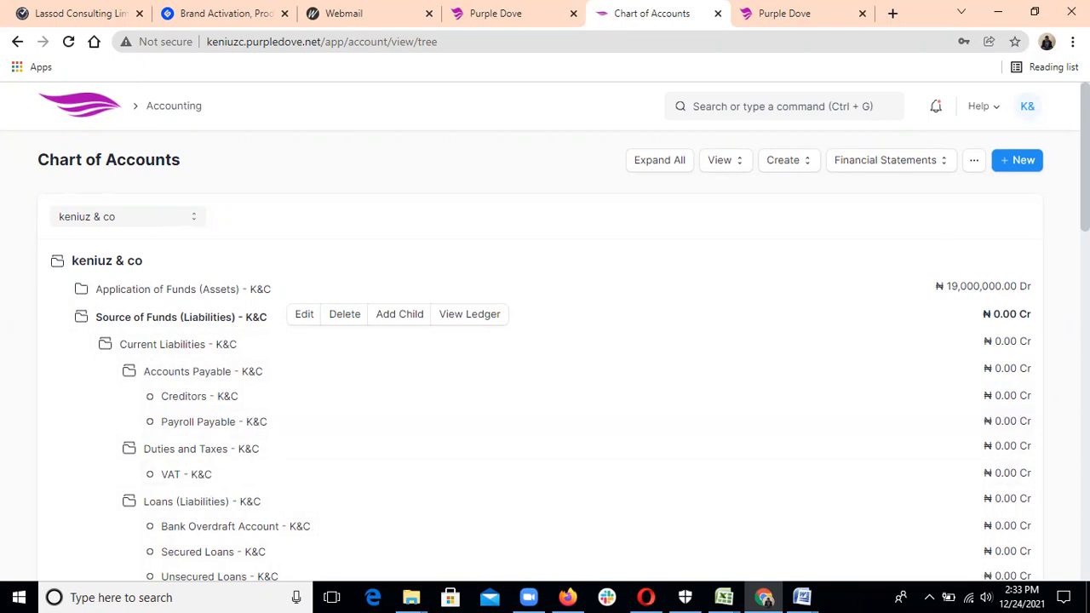
Review the Equity, Income and Expenses accounts, with expenses all at ₦0.00 Cr.
{"action": "scroll", "coordinate": [664, 310], "scroll_direction": "down", "scroll_amount": 3}
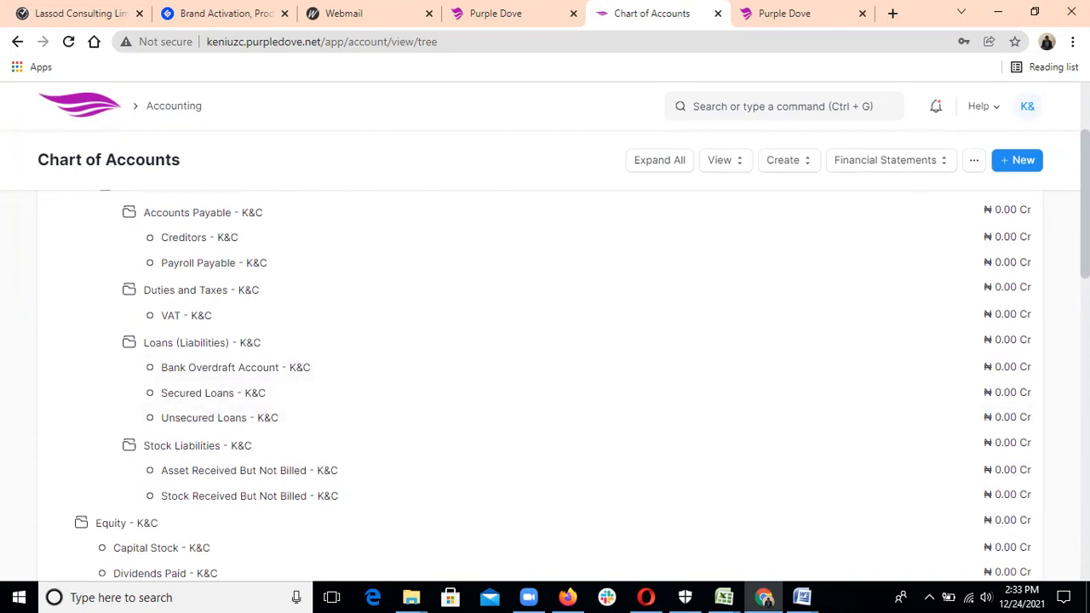
{"action": "scroll", "coordinate": [545, 383], "scroll_direction": "down", "scroll_amount": 2}
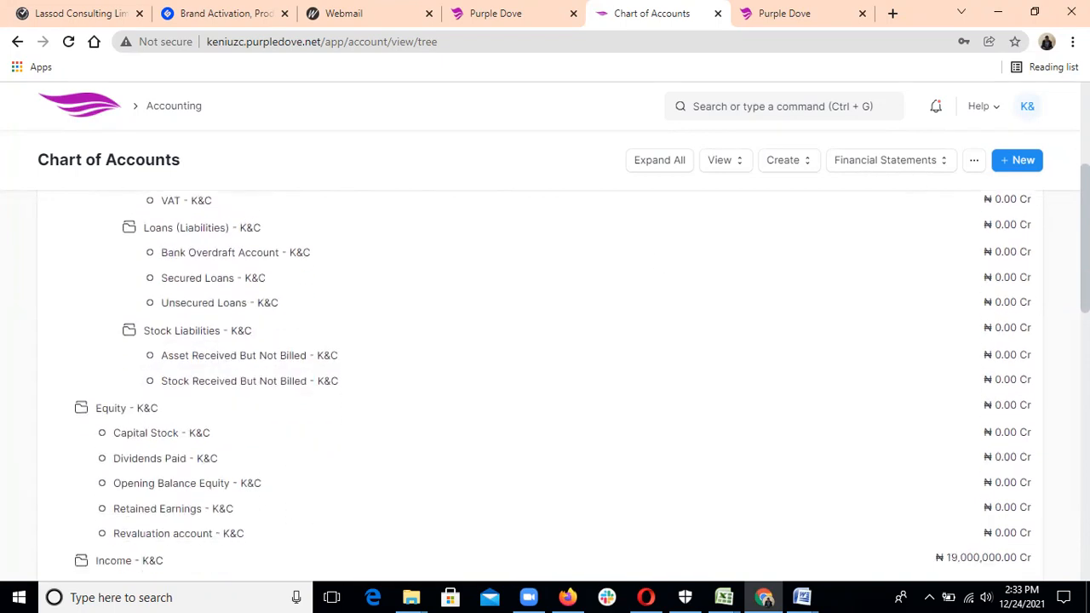
{"action": "scroll", "coordinate": [535, 287], "scroll_direction": "down", "scroll_amount": 3}
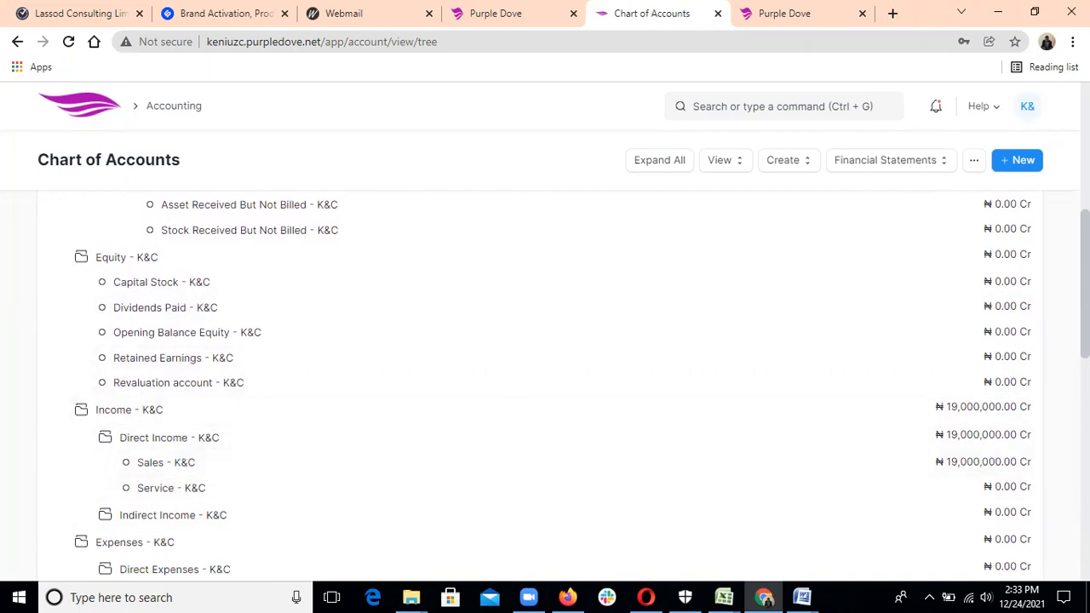
{"action": "scroll", "coordinate": [545, 383], "scroll_direction": "down", "scroll_amount": 2}
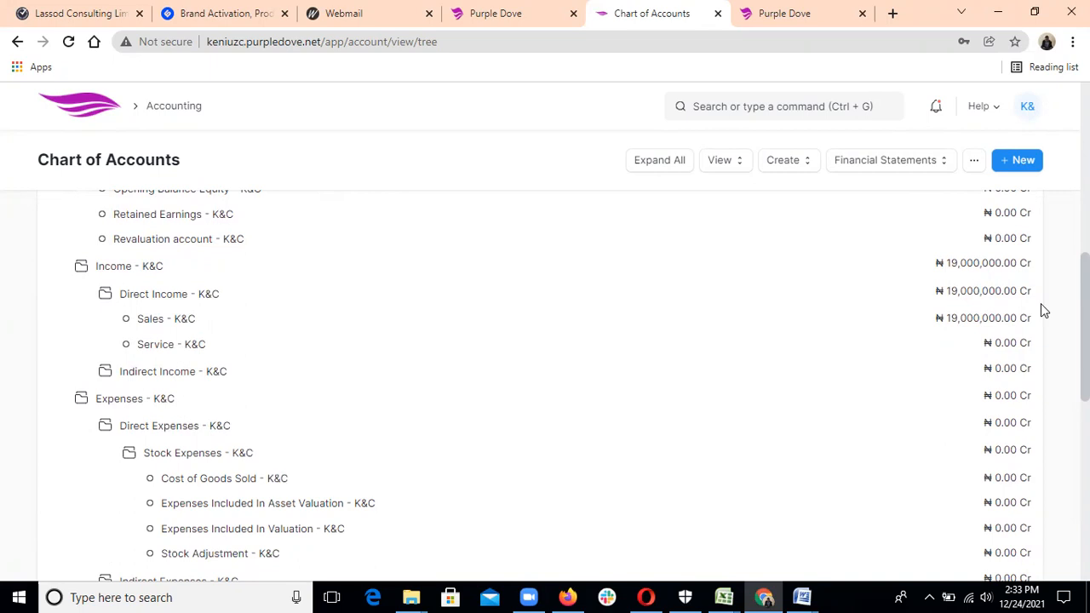
{"action": "scroll", "coordinate": [545, 383], "scroll_direction": "down", "scroll_amount": 1}
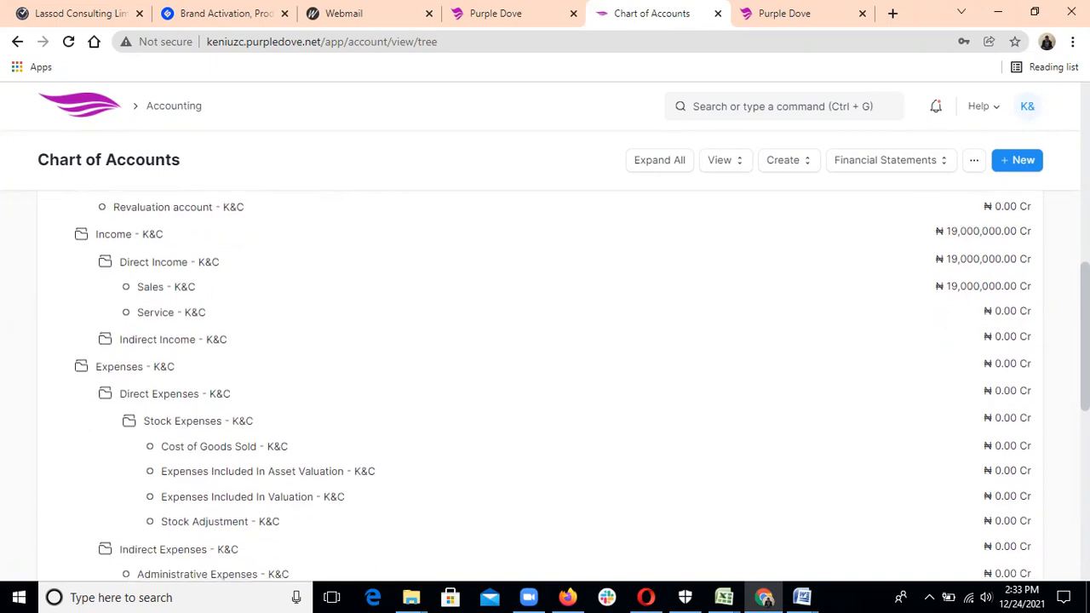
{"action": "scroll", "coordinate": [545, 384], "scroll_direction": "down", "scroll_amount": 1}
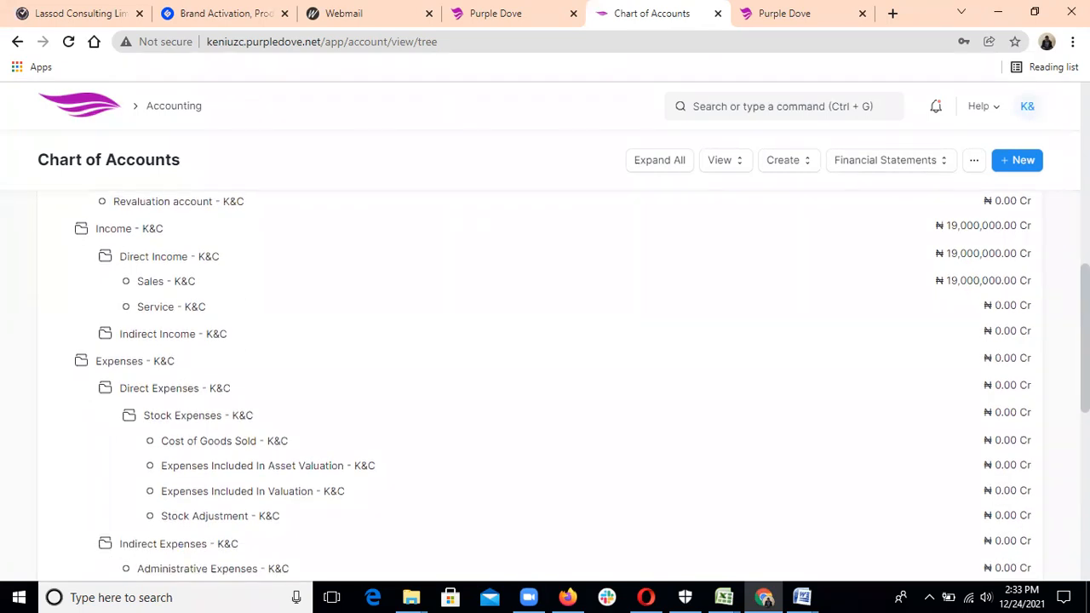
{"action": "scroll", "coordinate": [545, 383], "scroll_direction": "down", "scroll_amount": 3}
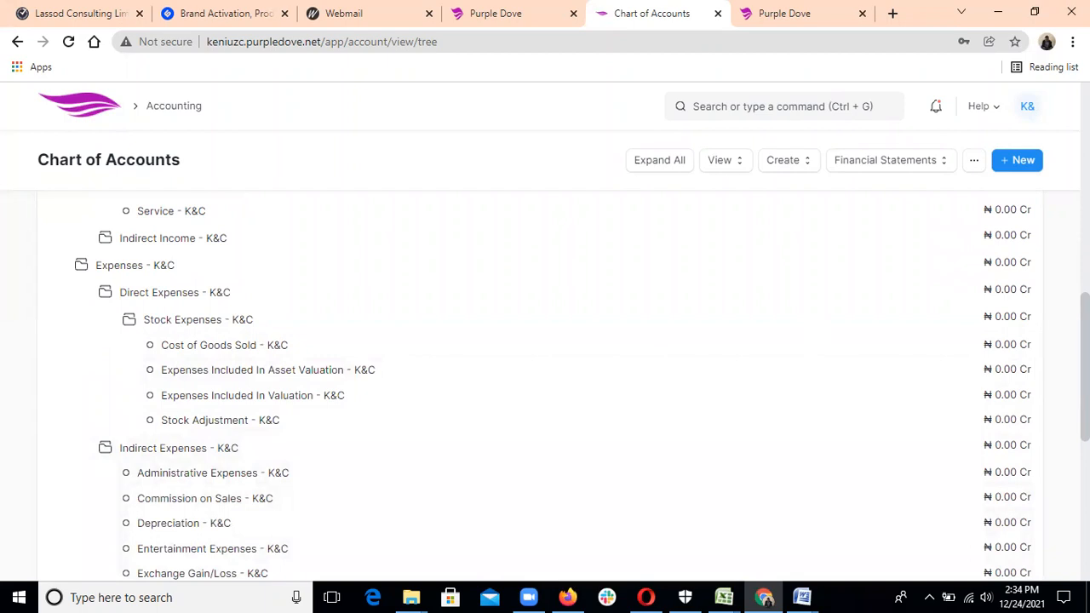
{"action": "scroll", "coordinate": [545, 383], "scroll_direction": "down", "scroll_amount": 3}
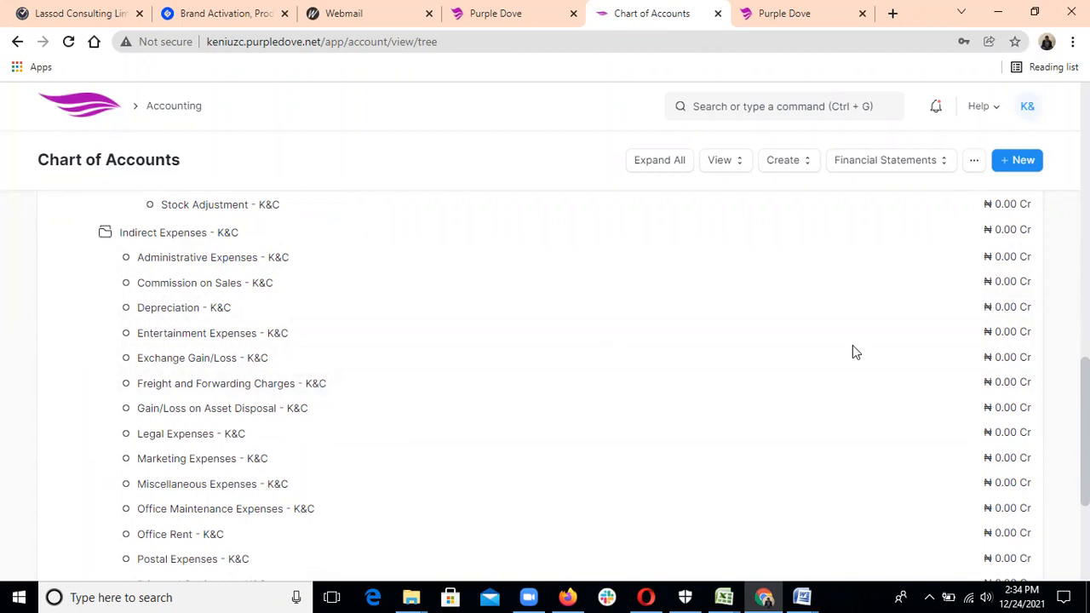
{"action": "scroll", "coordinate": [545, 387], "scroll_direction": "down", "scroll_amount": 2}
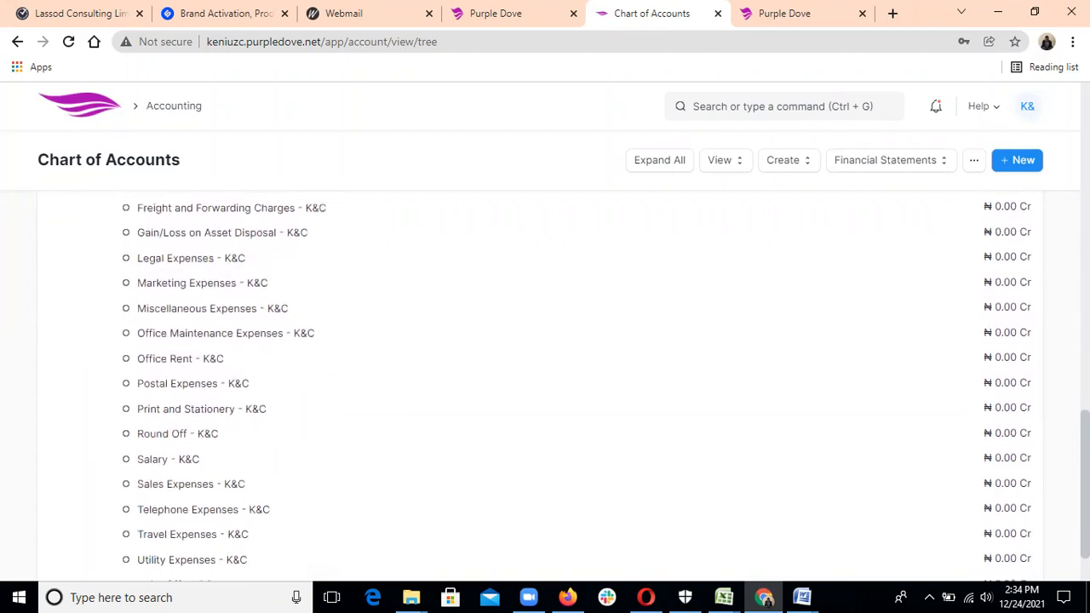
{"action": "scroll", "coordinate": [669, 474], "scroll_direction": "down", "scroll_amount": 1}
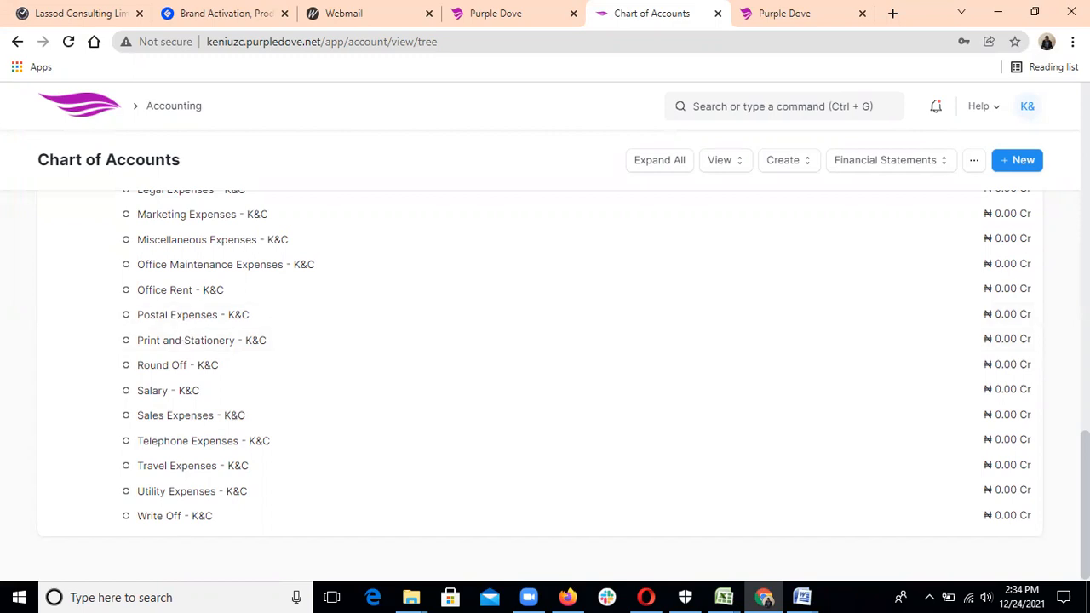
{"action": "scroll", "coordinate": [544, 383], "scroll_direction": "up", "scroll_amount": 3}
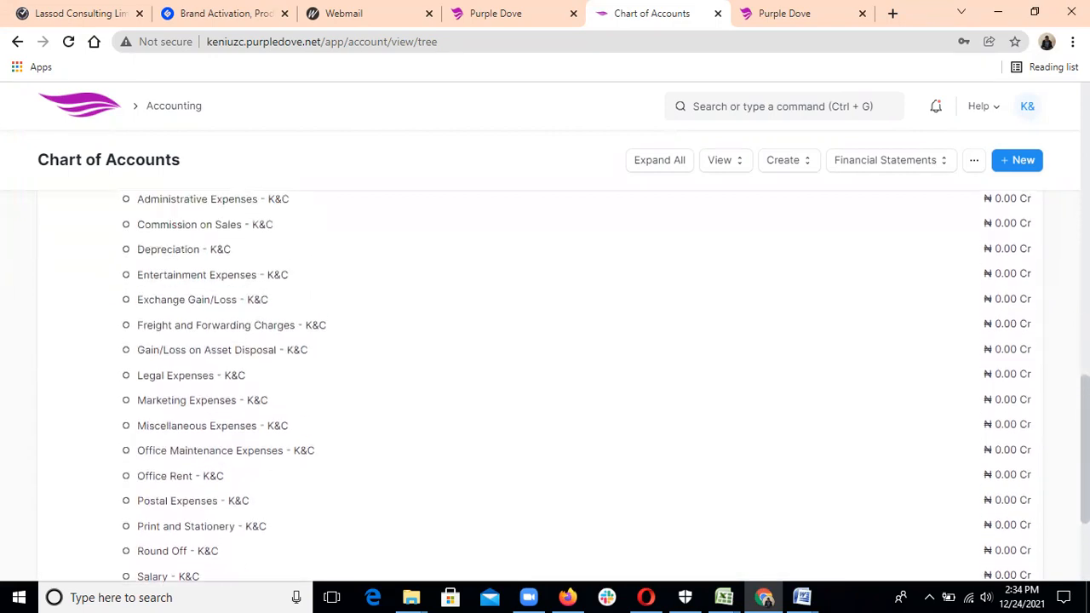
{"action": "scroll", "coordinate": [1042, 367], "scroll_direction": "up", "scroll_amount": 3}
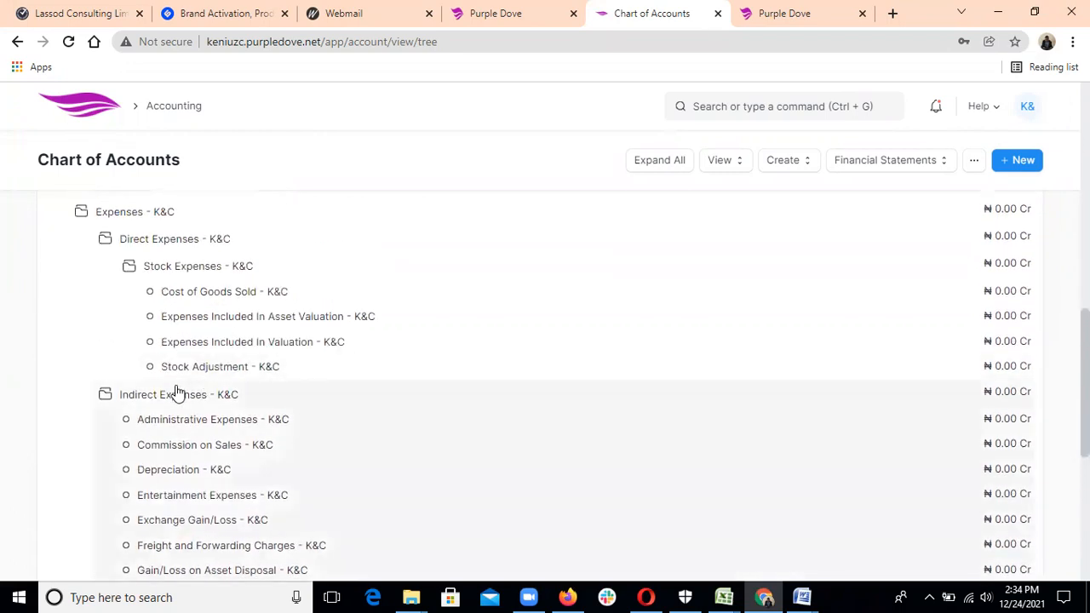
Collapse Indirect Expenses, Expenses, Equity, Income, Current Liabilities and Source of Funds, then return to Accounting.
{"action": "left_click", "coordinate": [177, 392]}
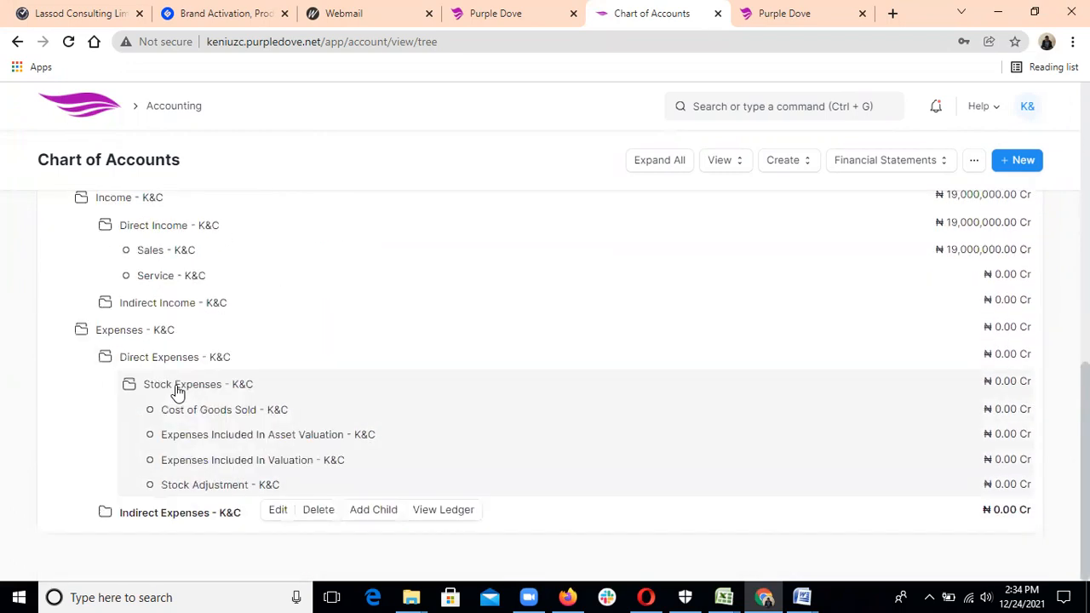
{"action": "left_click", "coordinate": [125, 331]}
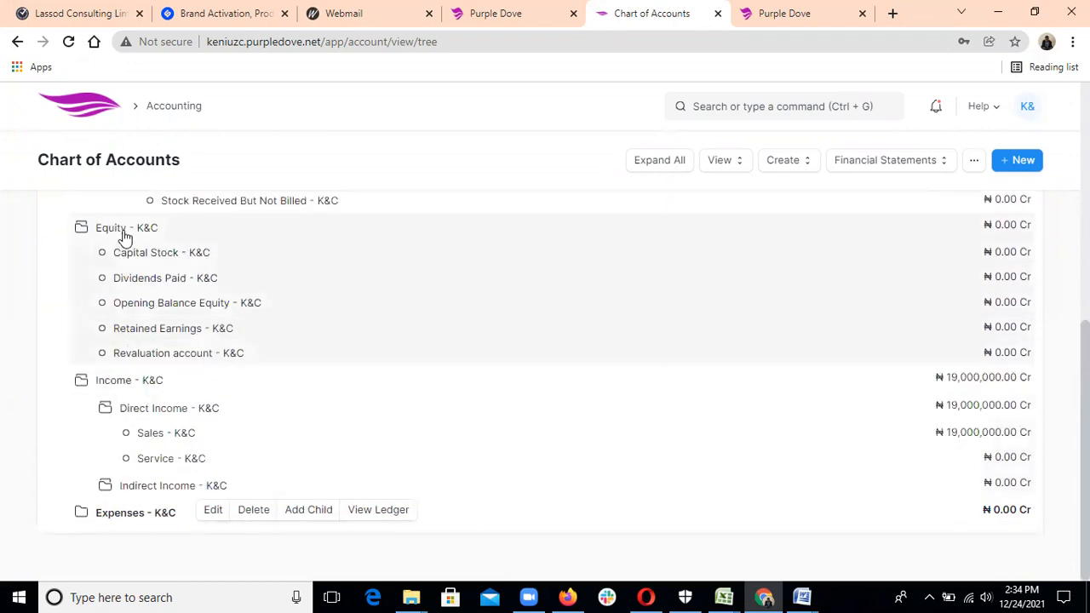
{"action": "left_click", "coordinate": [123, 232]}
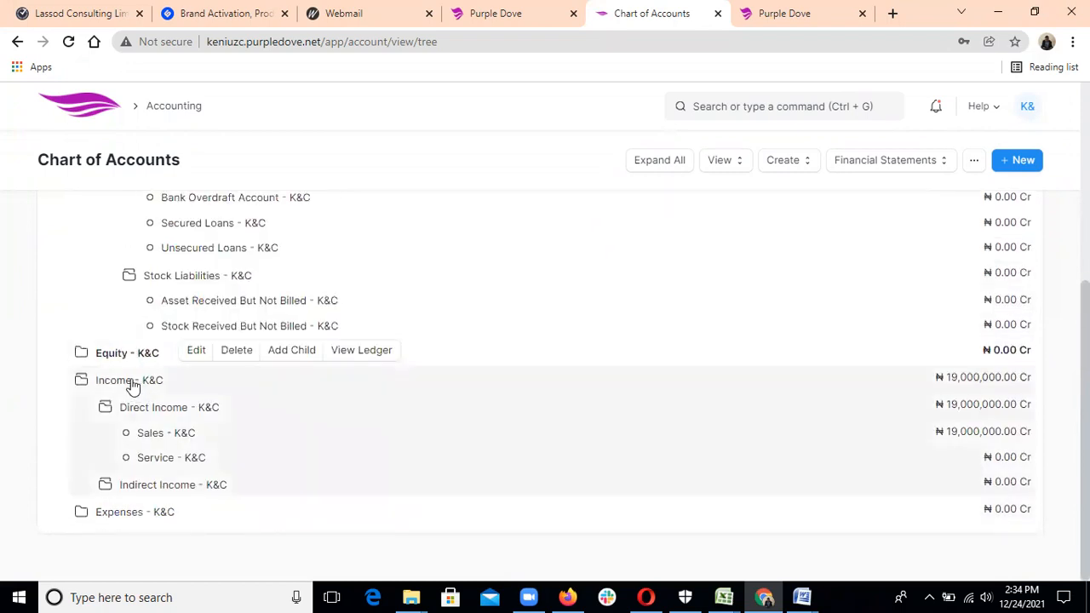
{"action": "left_click", "coordinate": [131, 379]}
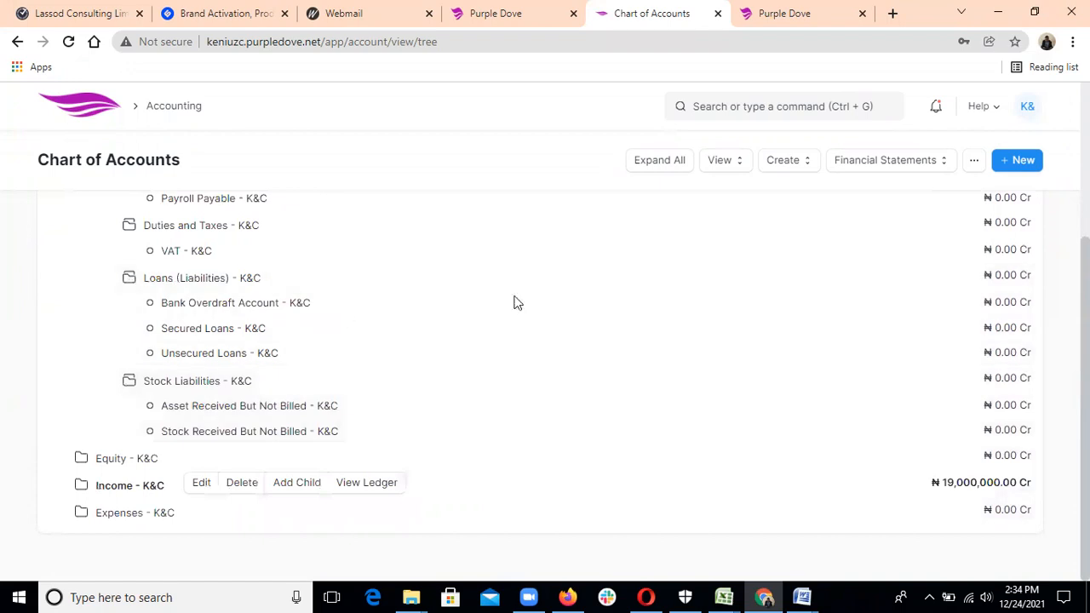
{"action": "scroll", "coordinate": [545, 383], "scroll_direction": "up", "scroll_amount": 1}
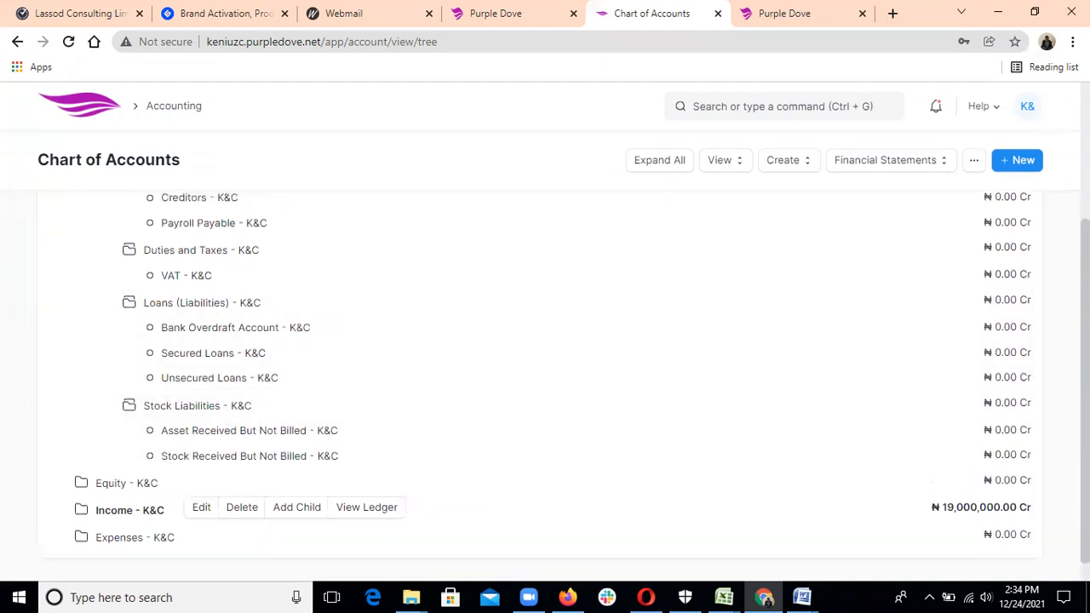
{"action": "scroll", "coordinate": [477, 335], "scroll_direction": "up", "scroll_amount": 1}
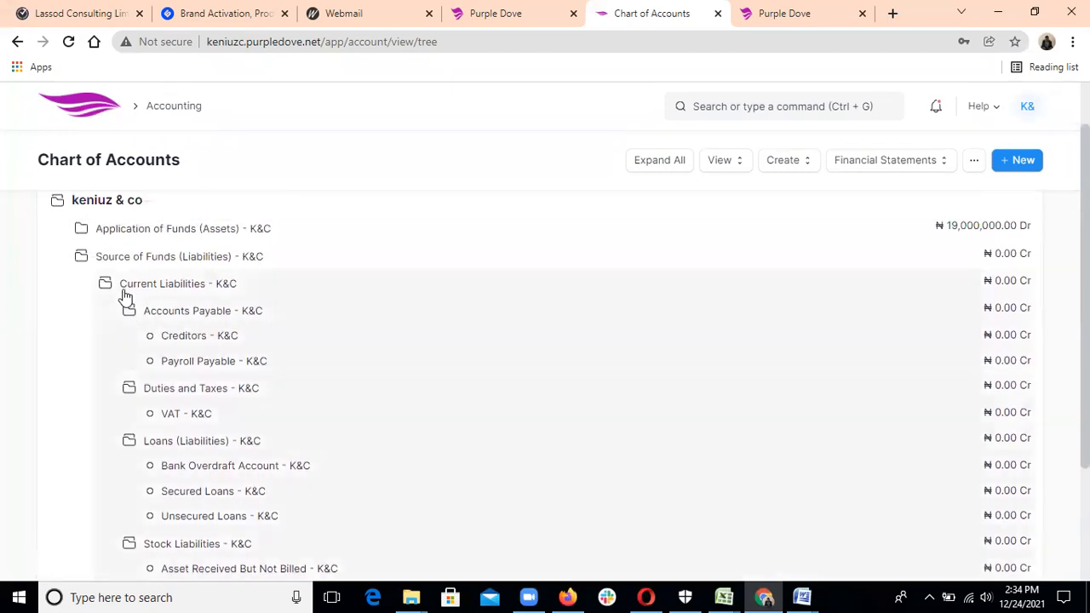
{"action": "left_click", "coordinate": [122, 292]}
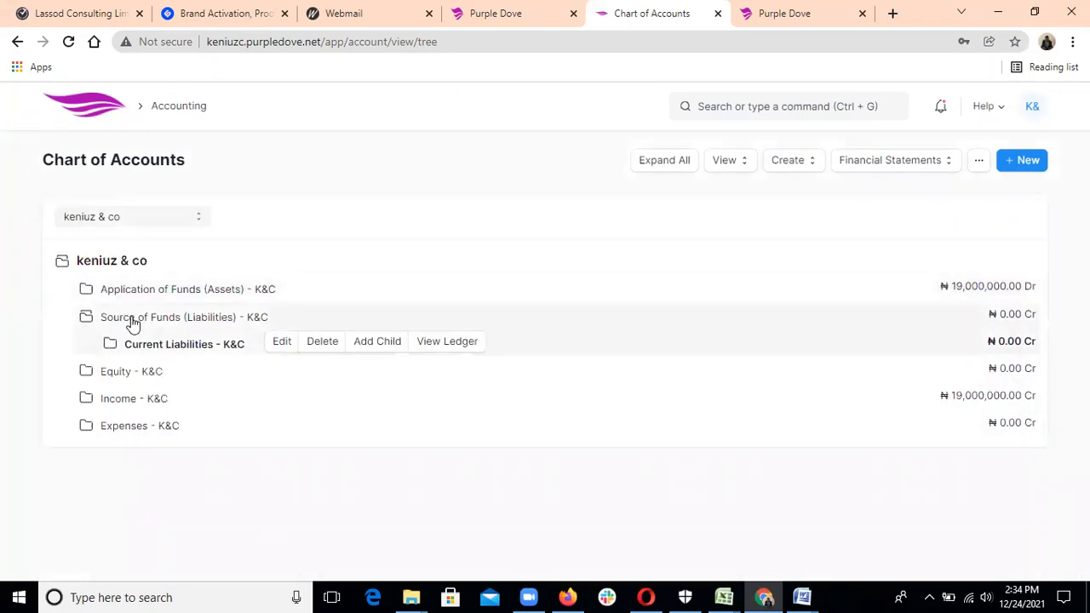
{"action": "left_click", "coordinate": [132, 320]}
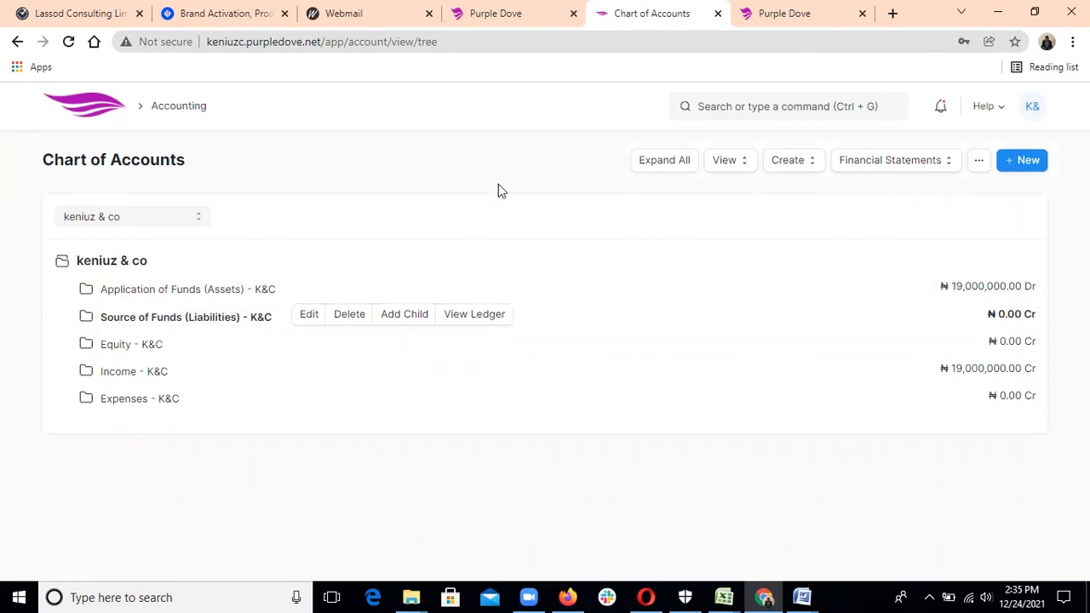
{"action": "left_click_drag", "start_coordinate": [199, 107], "coordinate": [171, 115]}
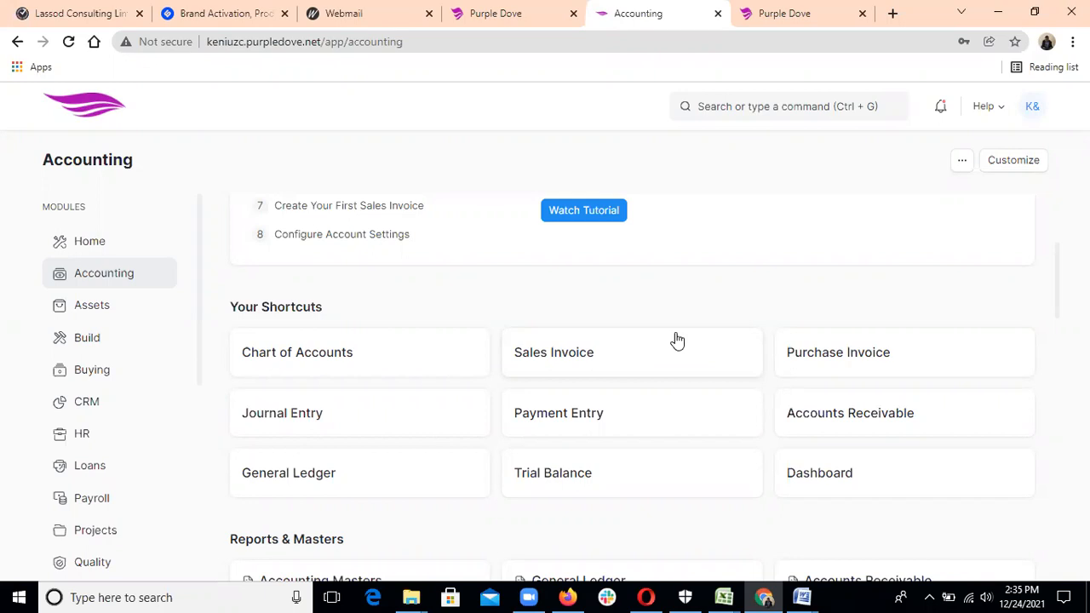
Create and save a new company customer with full name 'Pizaco ltd'.
{"action": "left_click", "coordinate": [776, 107]}
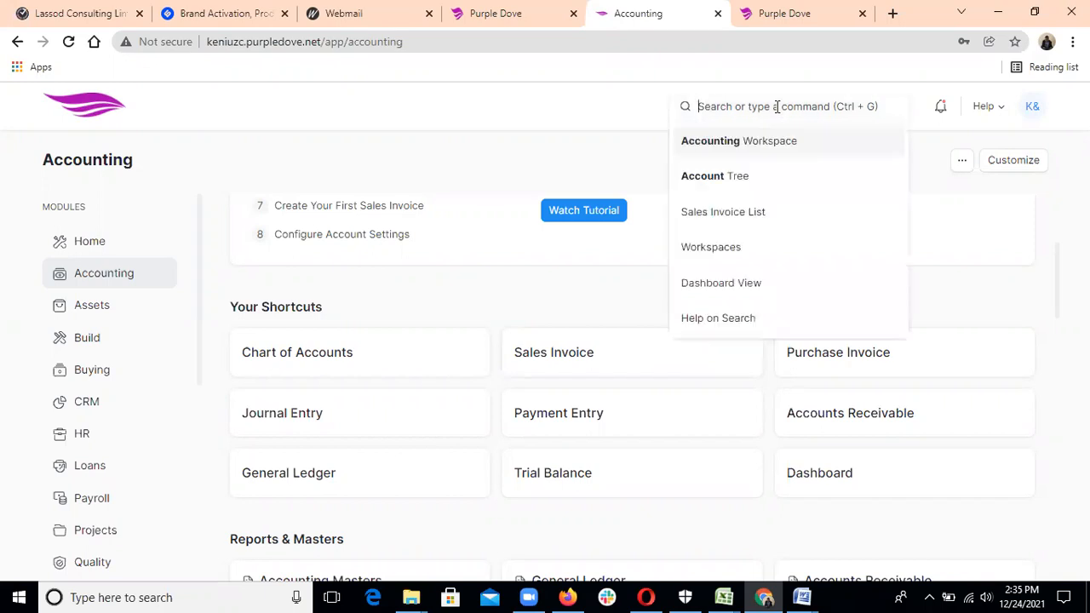
{"action": "type", "text": "cust"}
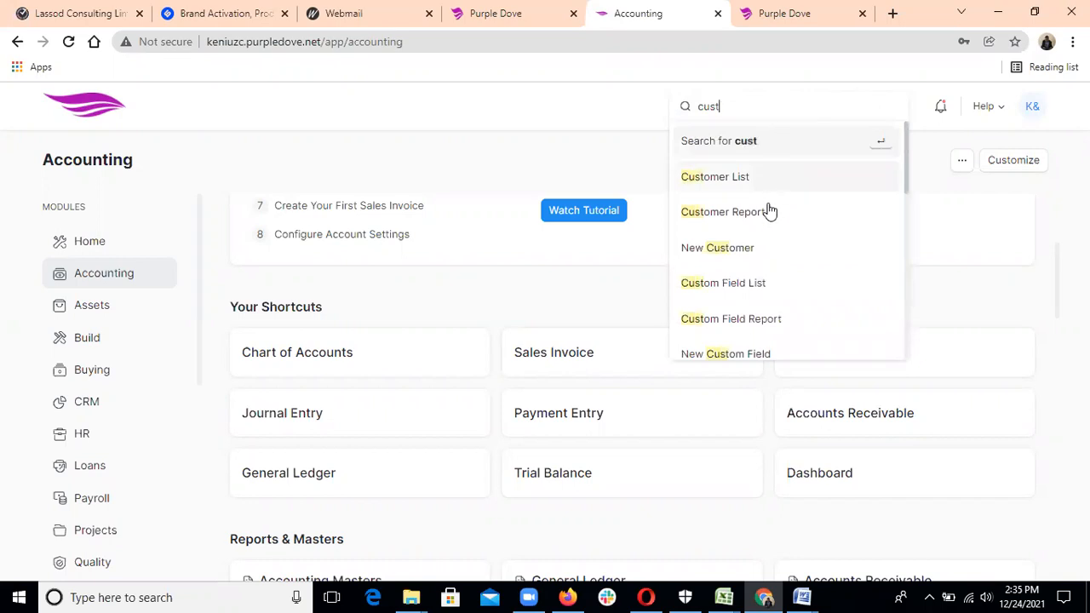
{"action": "left_click", "coordinate": [742, 252]}
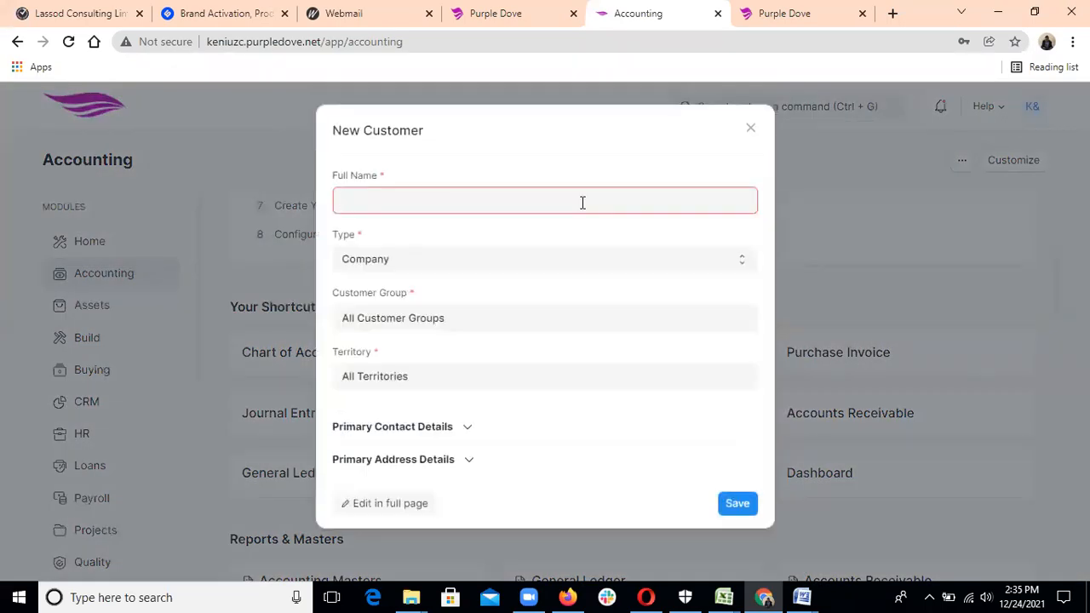
{"action": "type", "text": "P"}
{"action": "type", "text": "izaco "}
{"action": "type", "text": "I"}
{"action": "type", "text": "t"}
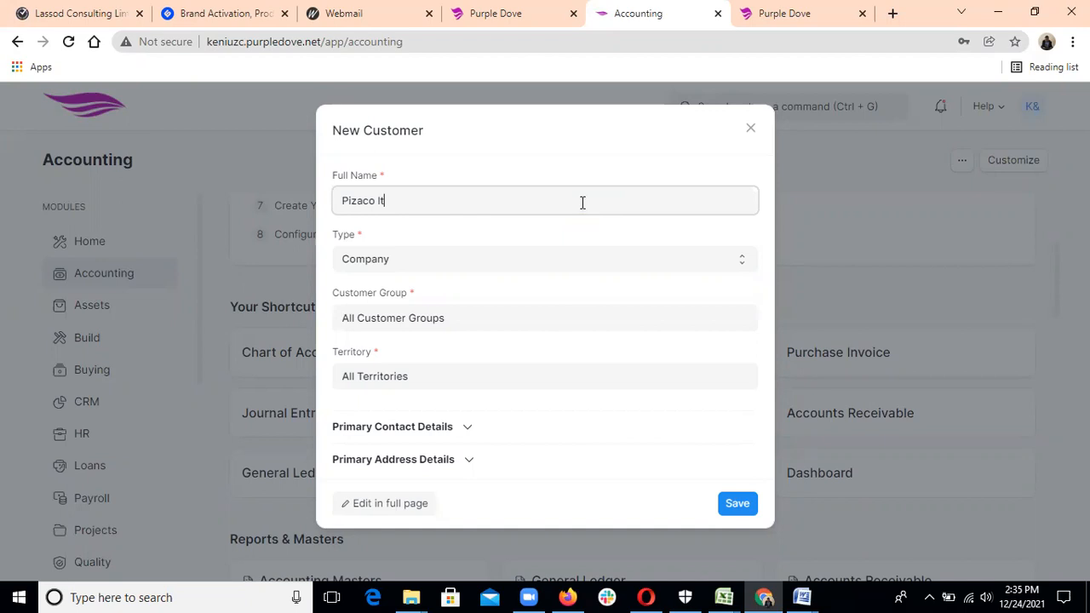
{"action": "type", "text": "d"}
{"action": "left_click", "coordinate": [738, 506]}
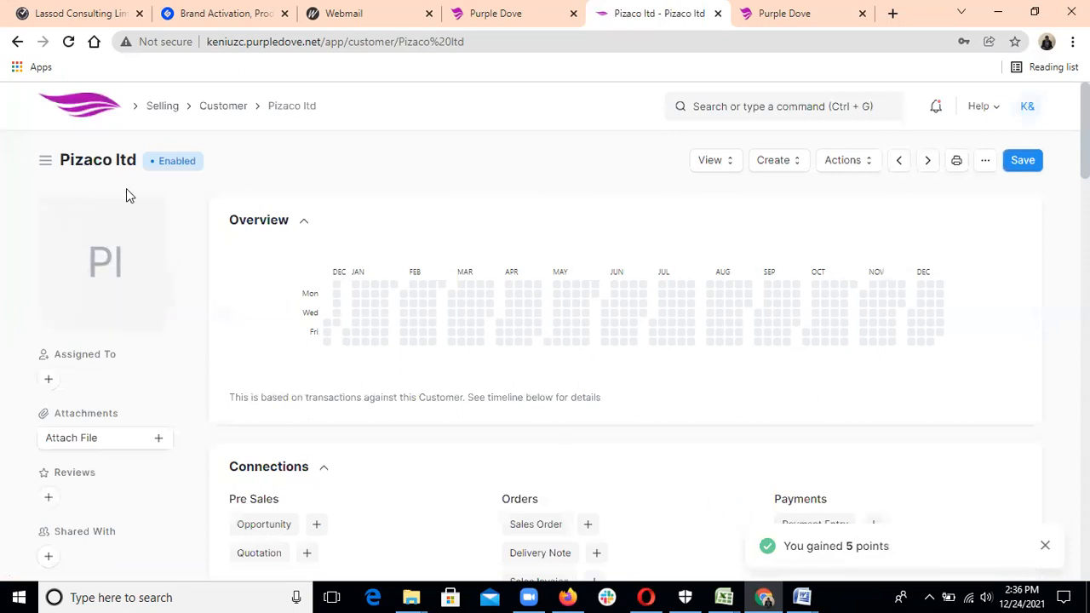
{"action": "left_click", "coordinate": [764, 106]}
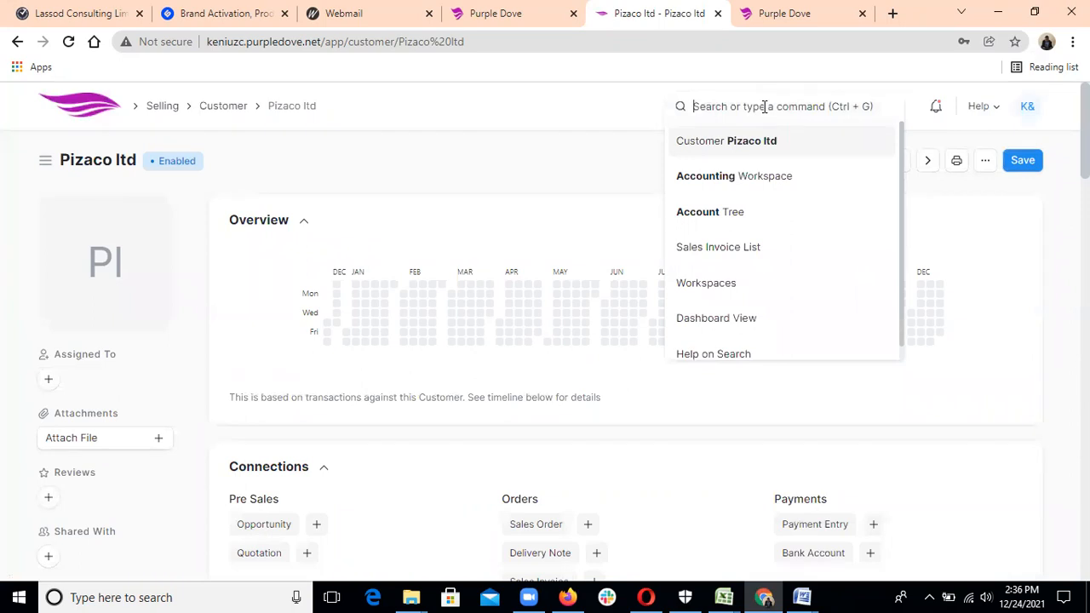
Create a customer typed as 'Az co ltd', correct it to 'Ay co ltd', and save.
{"action": "type", "text": "cu"}
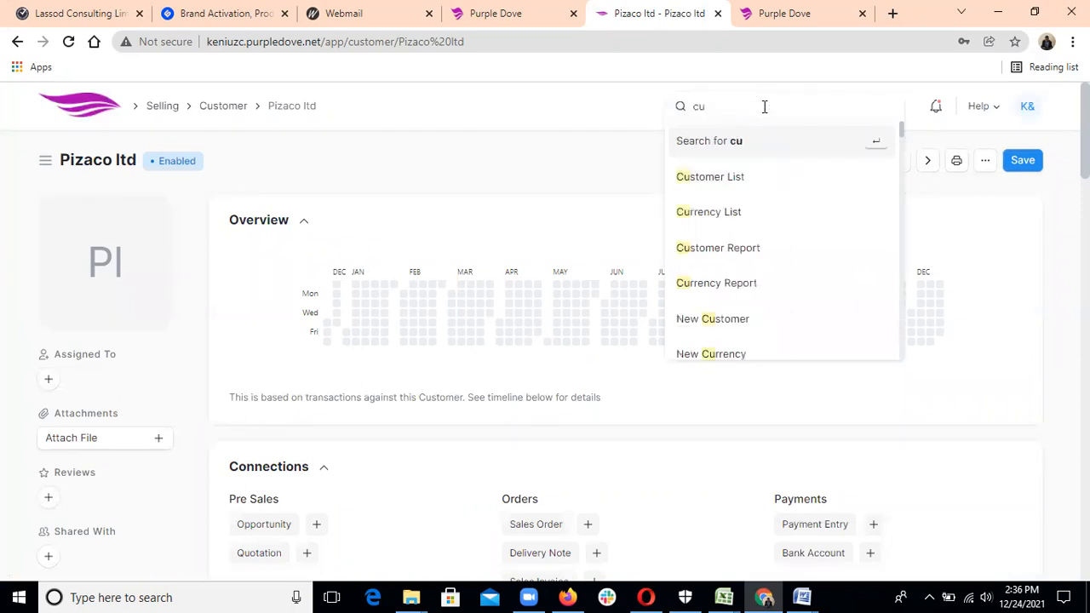
{"action": "left_click", "coordinate": [734, 318]}
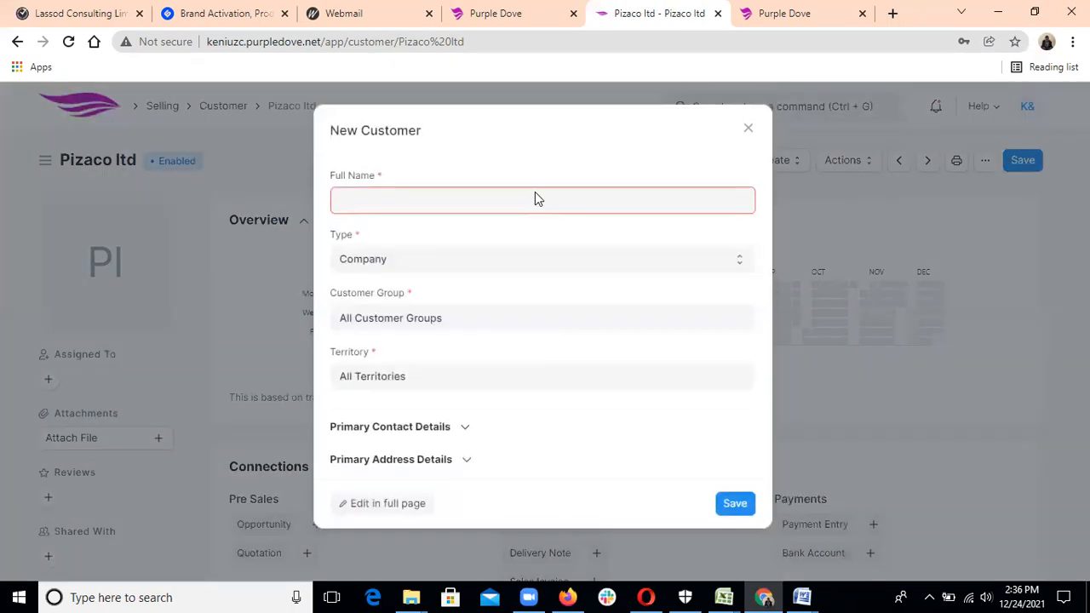
{"action": "type", "text": "Az"}
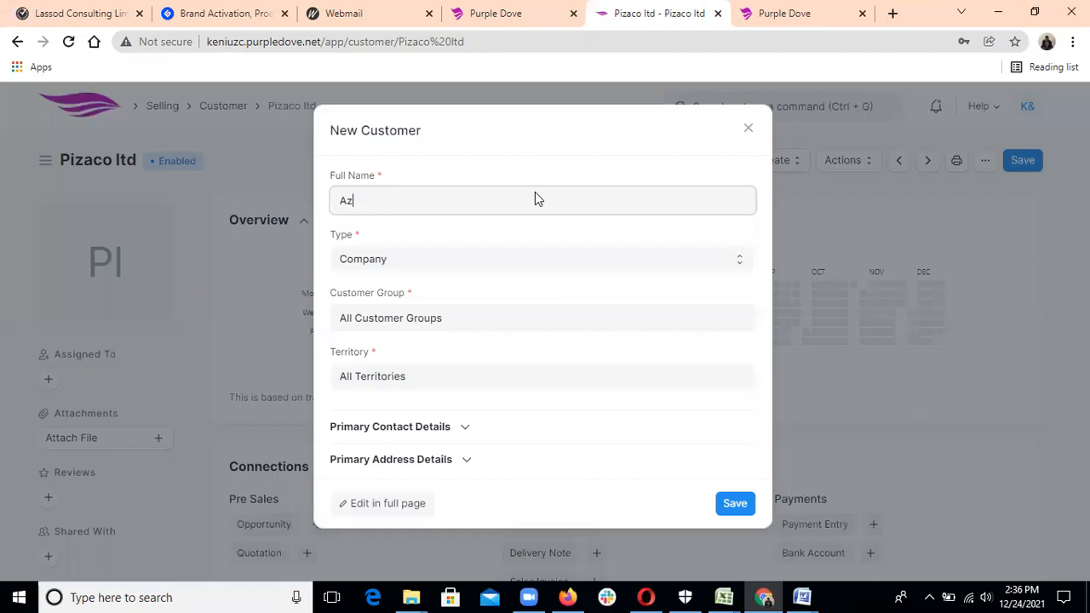
{"action": "type", "text": " co ltd"}
{"action": "left_click", "coordinate": [351, 204]}
{"action": "key", "text": "BackSpace"}
{"action": "type", "text": "y"}
{"action": "left_click", "coordinate": [731, 508]}
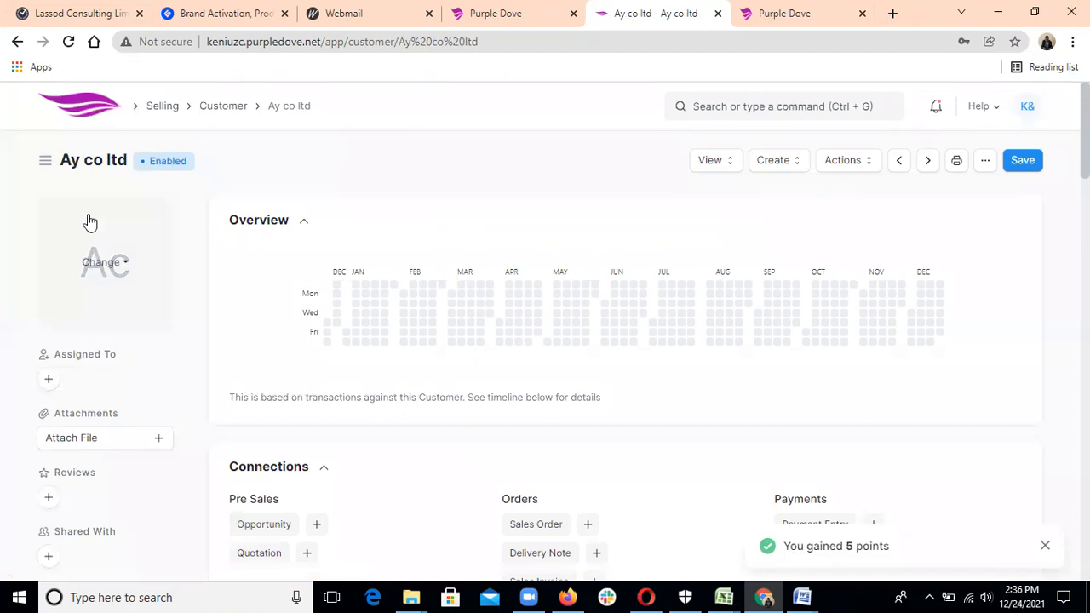
{"action": "left_click", "coordinate": [744, 108]}
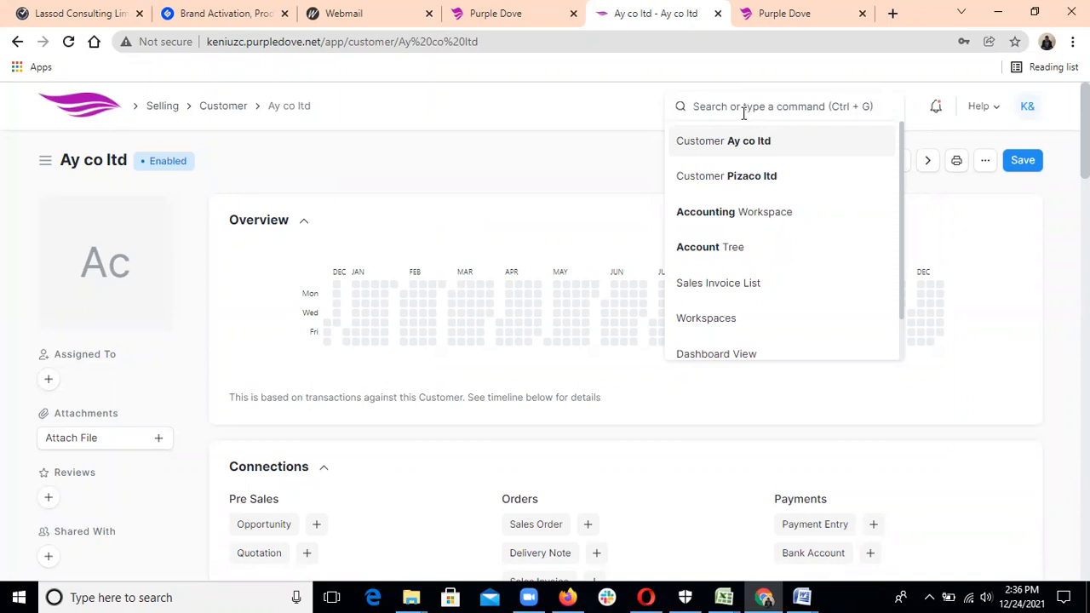
Save a new item with code FR, name 'Financial review', in the Services group.
{"action": "type", "text": "ite"}
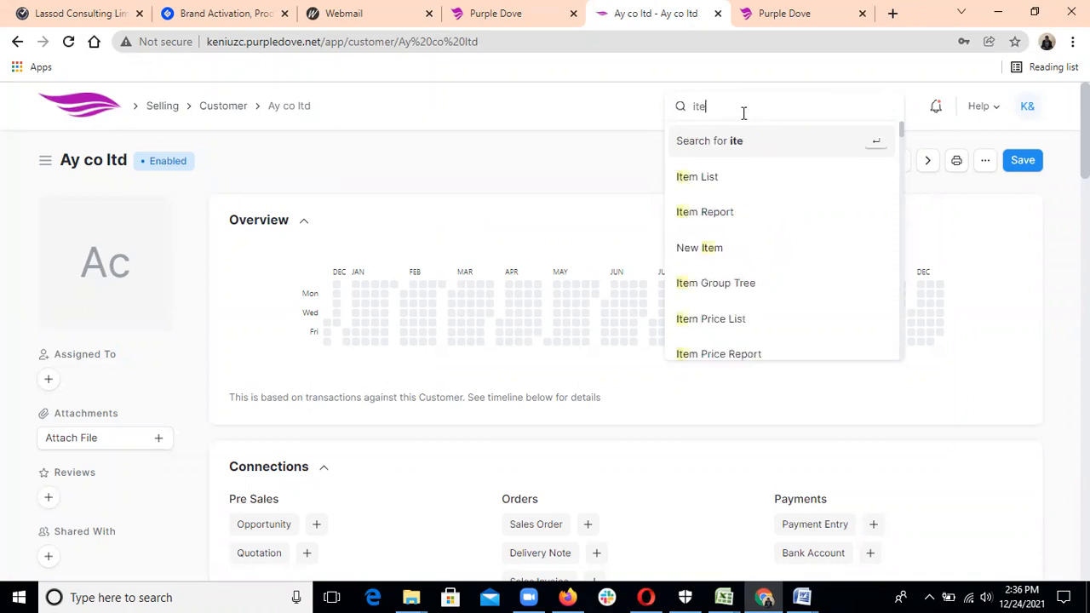
{"action": "left_click", "coordinate": [714, 248]}
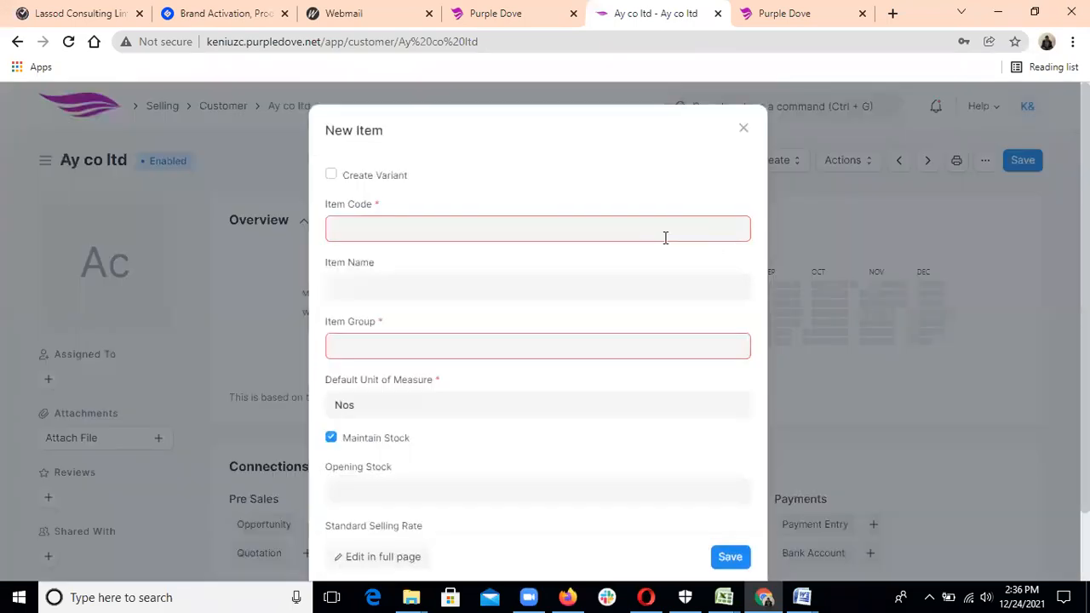
{"action": "type", "text": "Fi"}
{"action": "key", "text": "BackSpace"}
{"action": "type", "text": "R"}
{"action": "left_click", "coordinate": [569, 288]}
{"action": "type", "text": "Fi"}
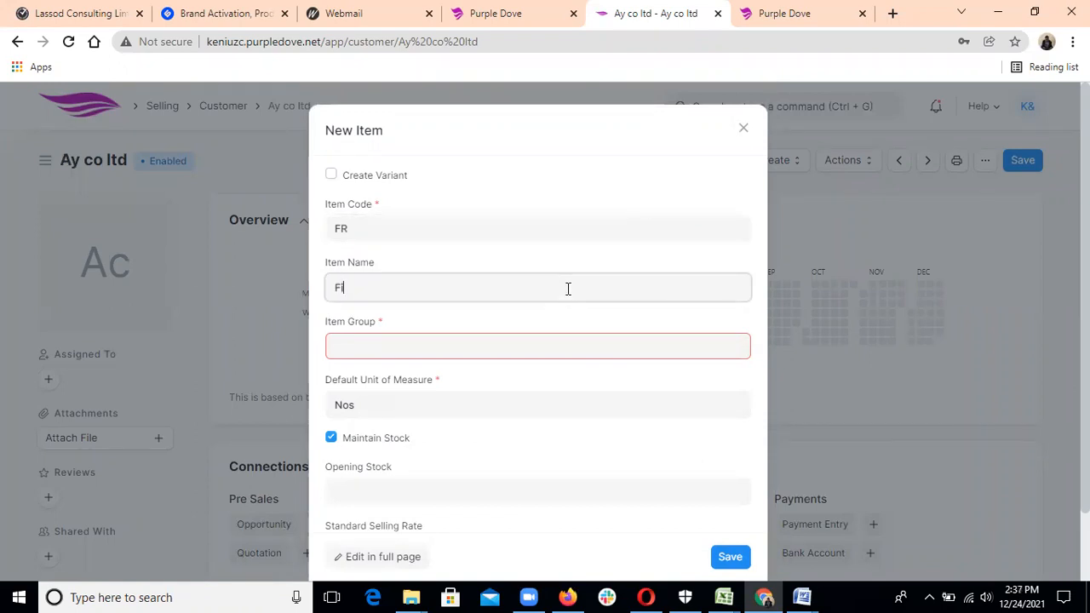
{"action": "type", "text": "nancial review"}
{"action": "left_click", "coordinate": [547, 343]}
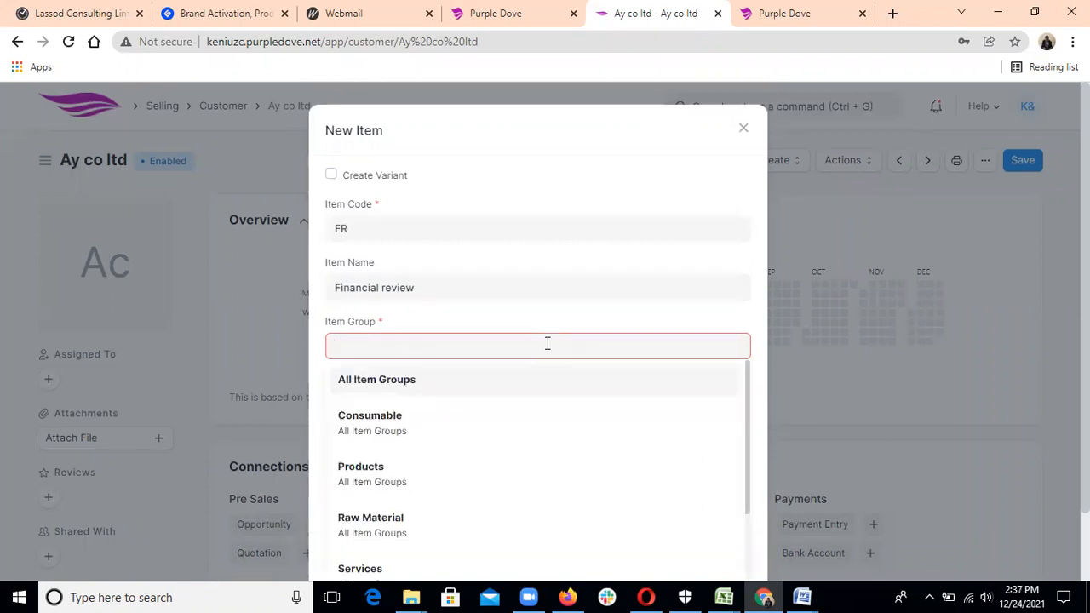
{"action": "left_click", "coordinate": [474, 569]}
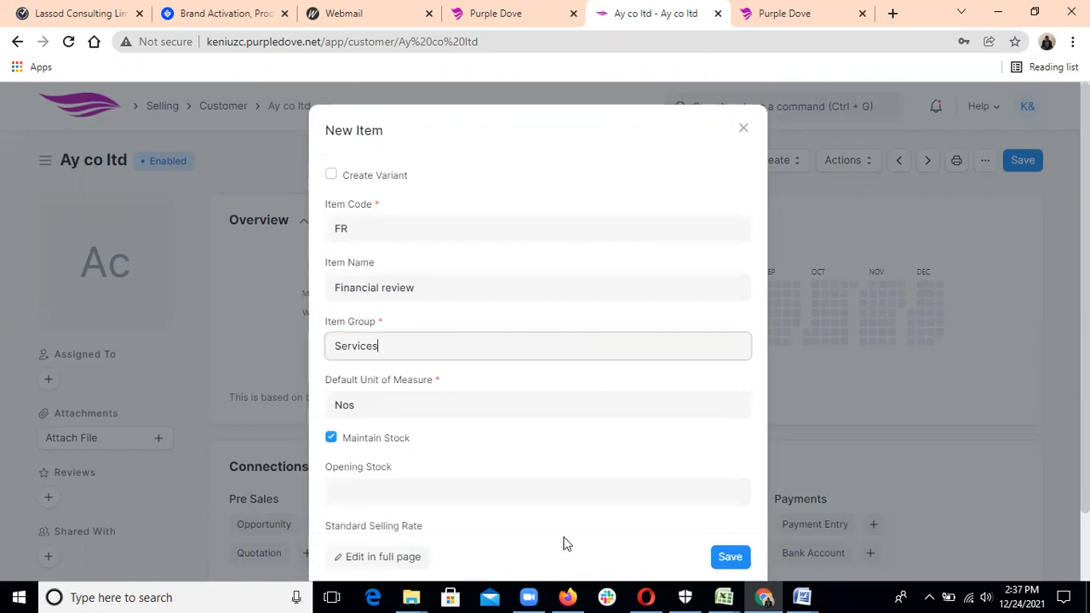
{"action": "left_click", "coordinate": [737, 558]}
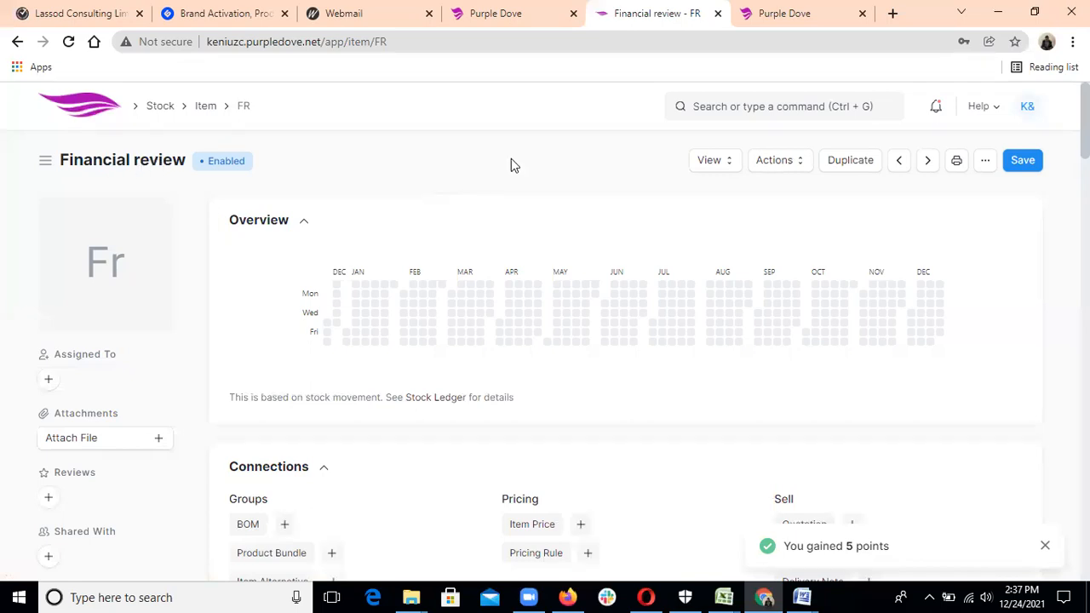
{"action": "left_click", "coordinate": [727, 105]}
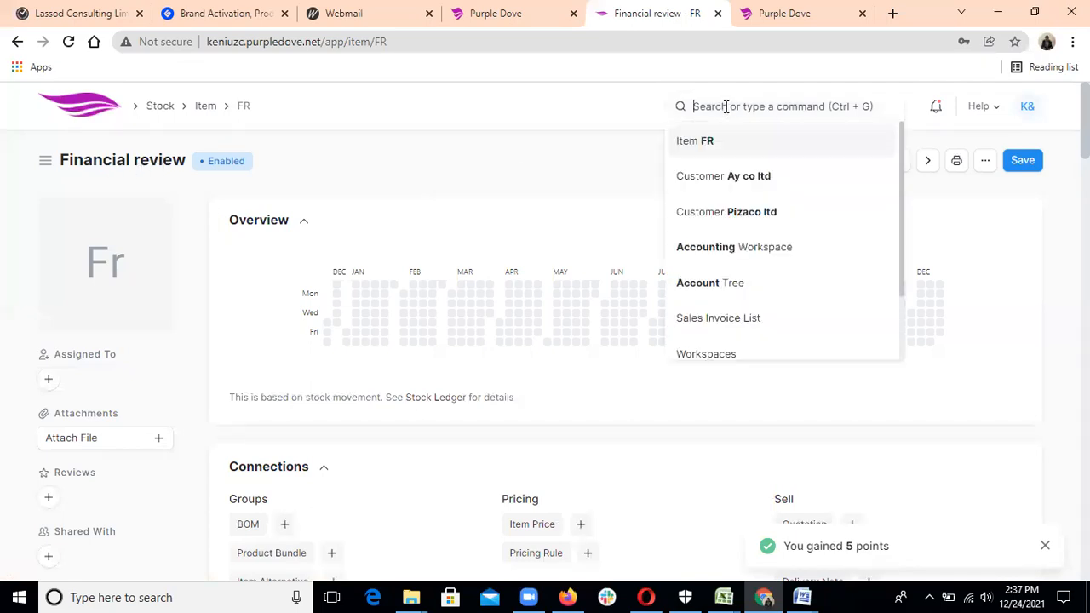
Save a new item with code AD, name 'Audit & Investigation', in the Services group.
{"action": "type", "text": "ite"}
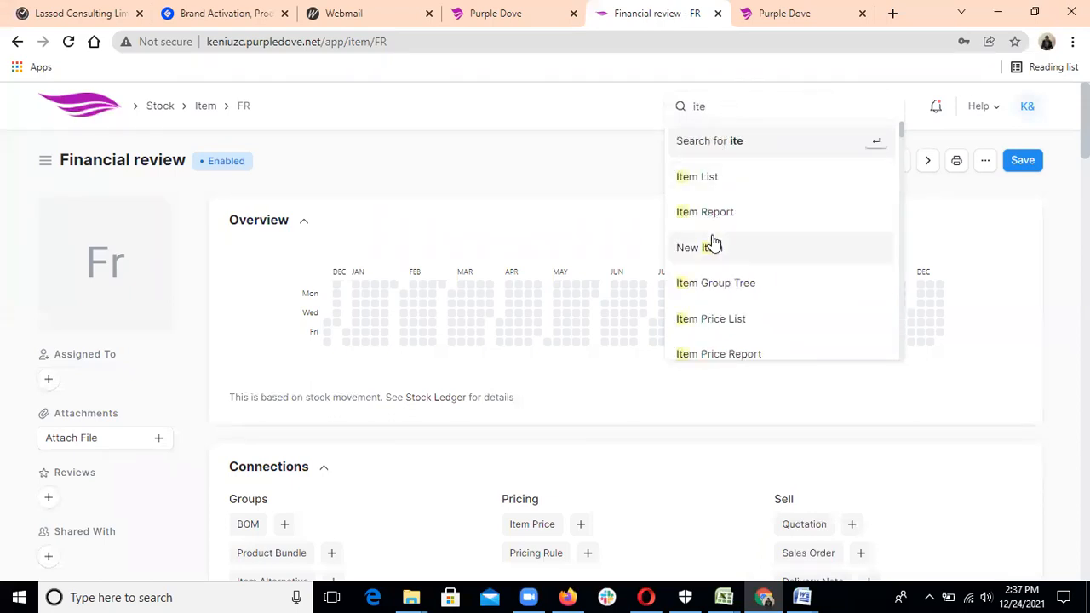
{"action": "left_click", "coordinate": [712, 247]}
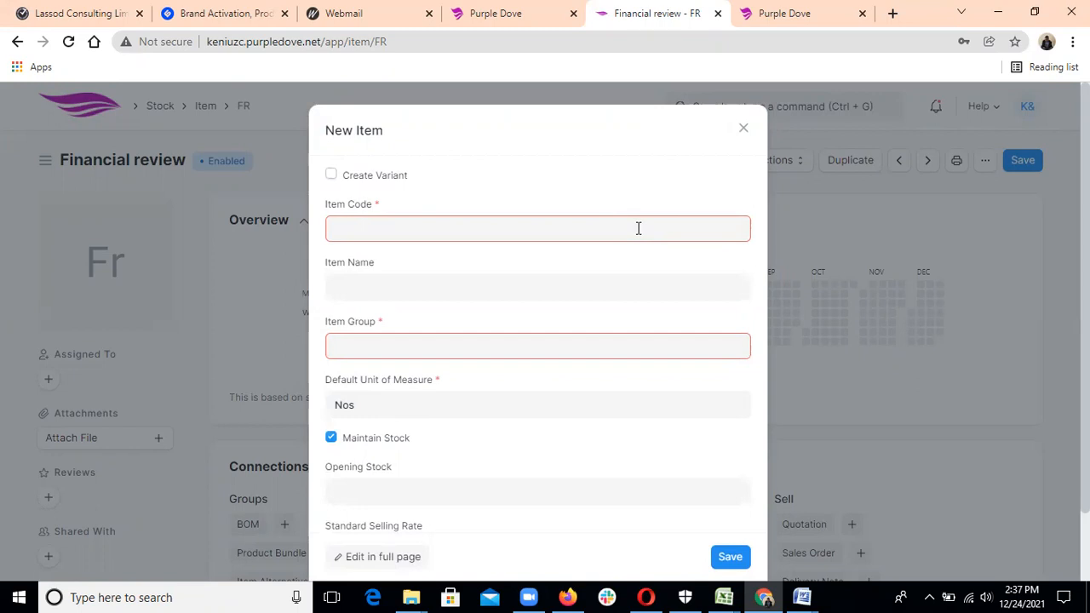
{"action": "type", "text": "AD"}
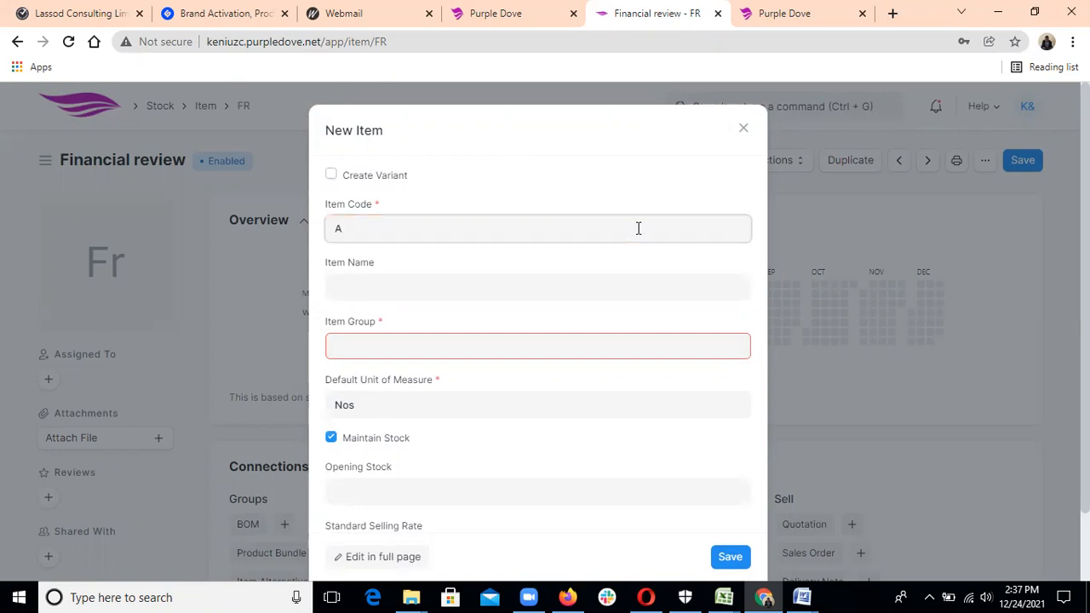
{"action": "left_click", "coordinate": [597, 290]}
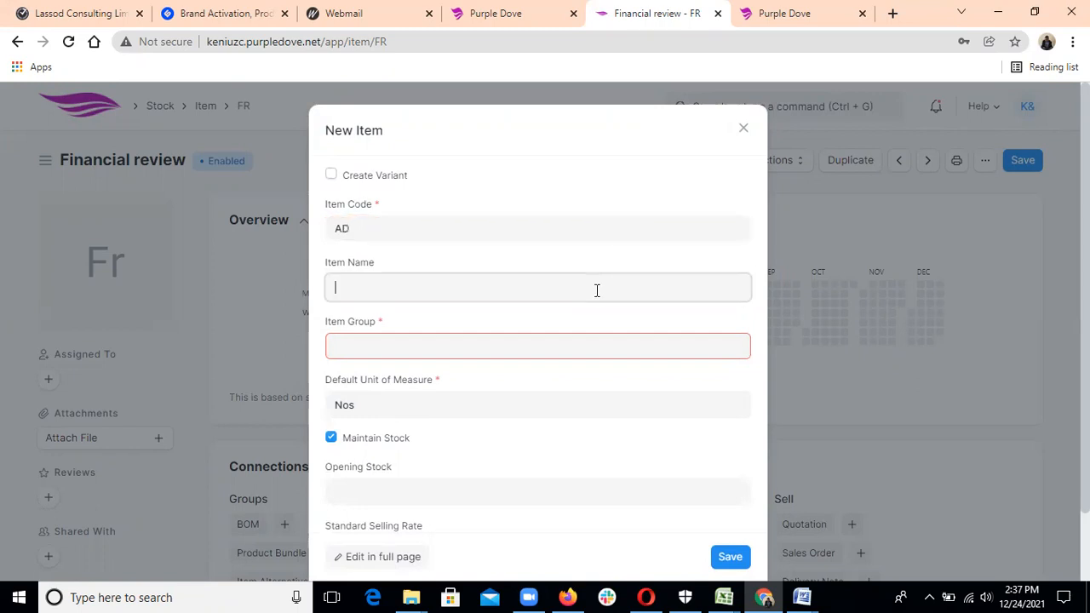
{"action": "type", "text": "Audit & I"}
{"action": "key", "text": "BackSpace"}
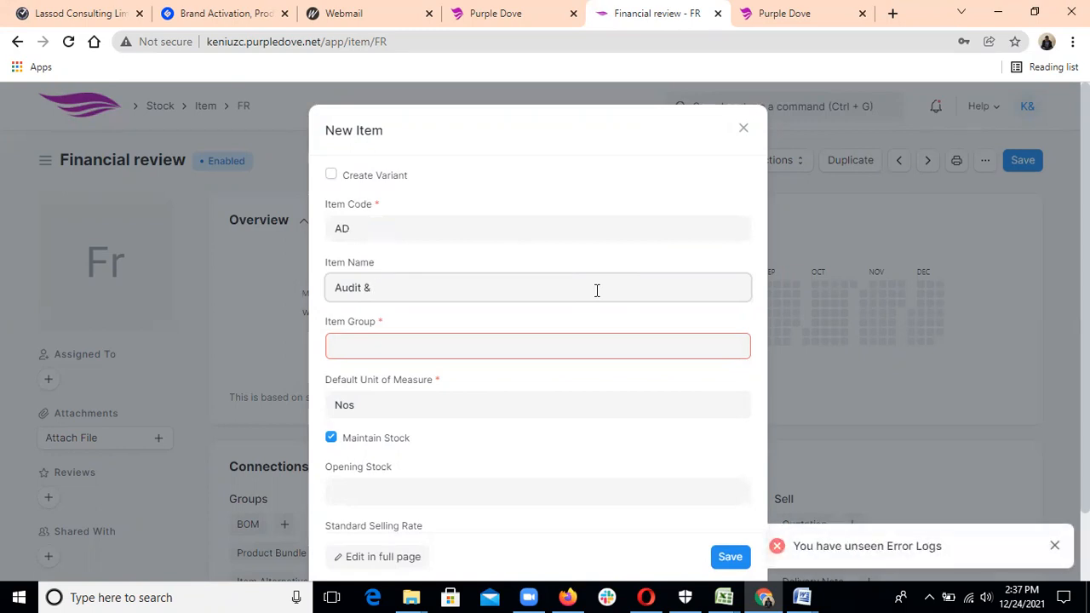
{"action": "type", "text": "Investigation"}
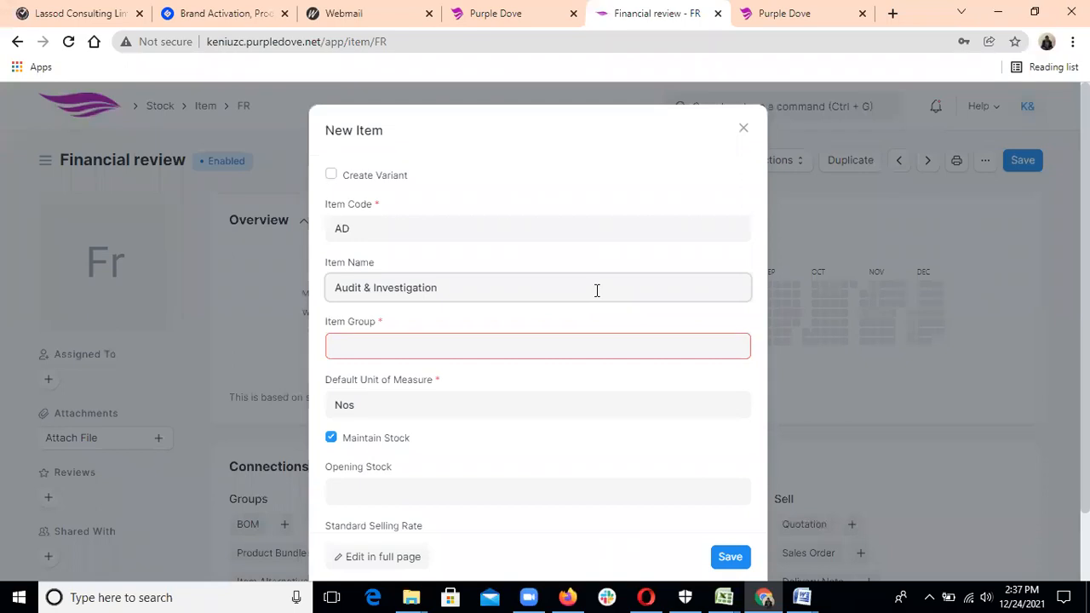
{"action": "left_click", "coordinate": [581, 351]}
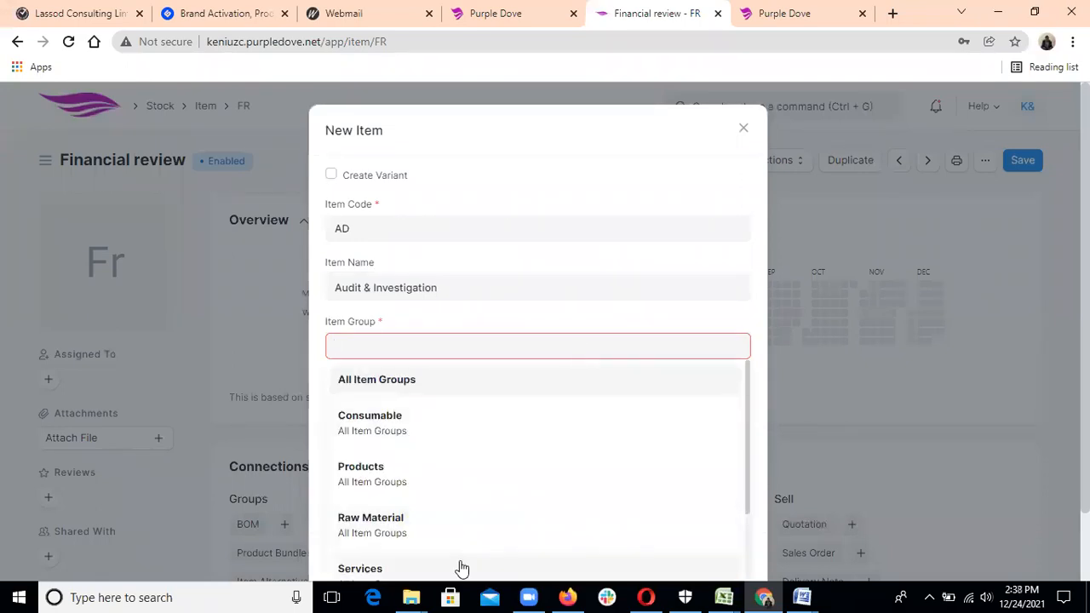
{"action": "left_click", "coordinate": [460, 569]}
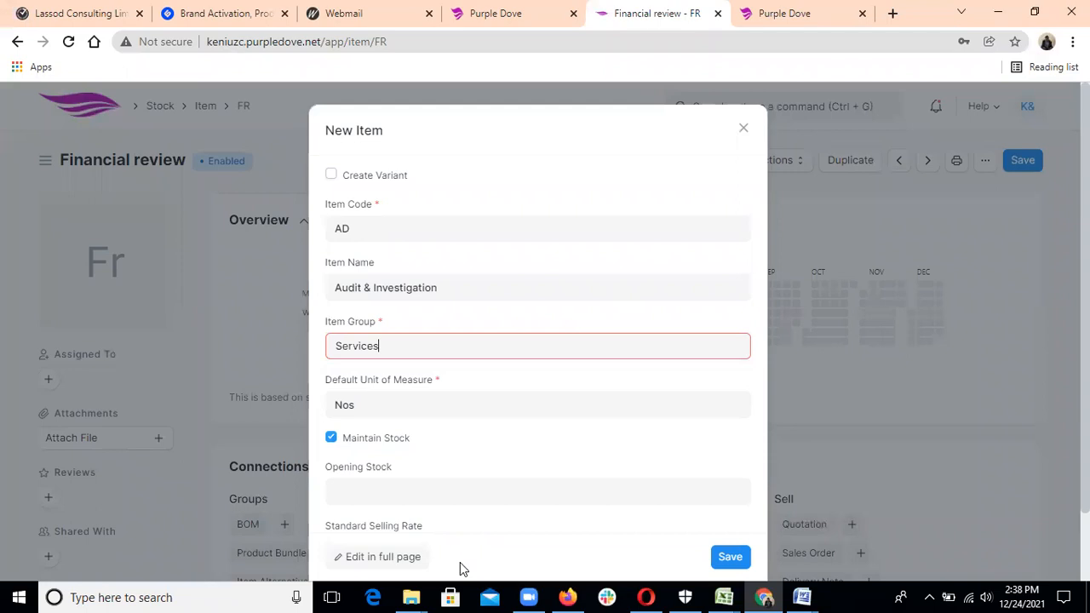
{"action": "left_click", "coordinate": [726, 559]}
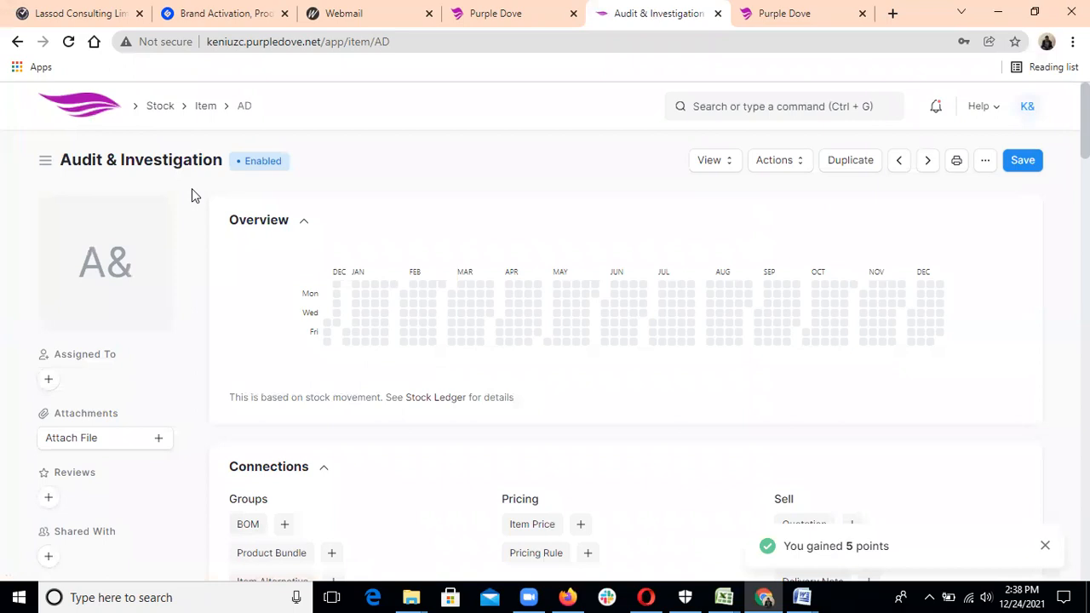
Open the Sales Invoice list from the Accounting workspace to see the AZ foams and AA biscuit invoices.
{"action": "left_click", "coordinate": [106, 110]}
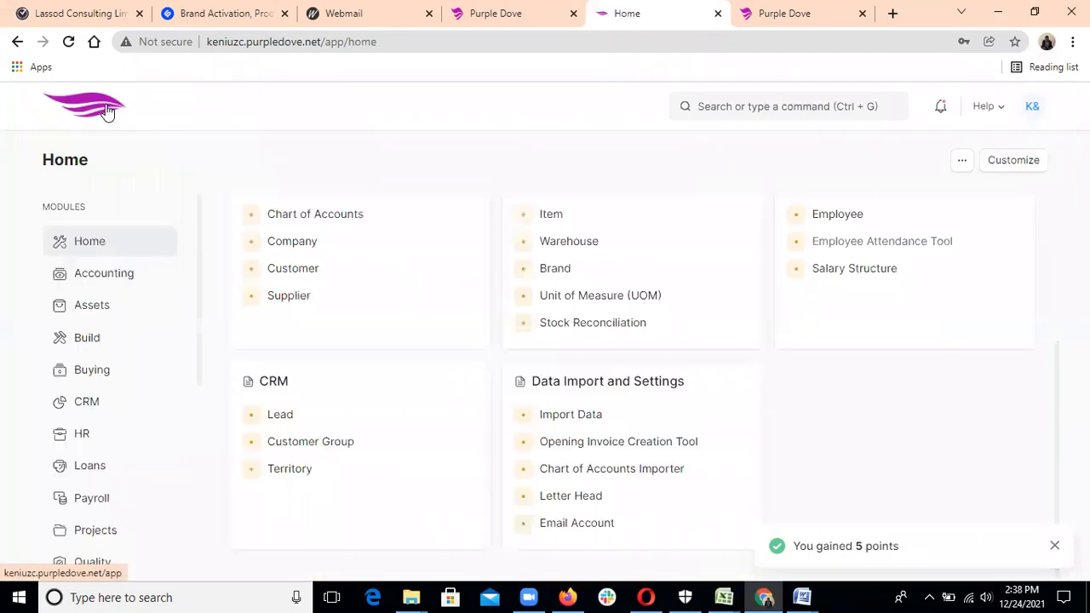
{"action": "left_click", "coordinate": [102, 275]}
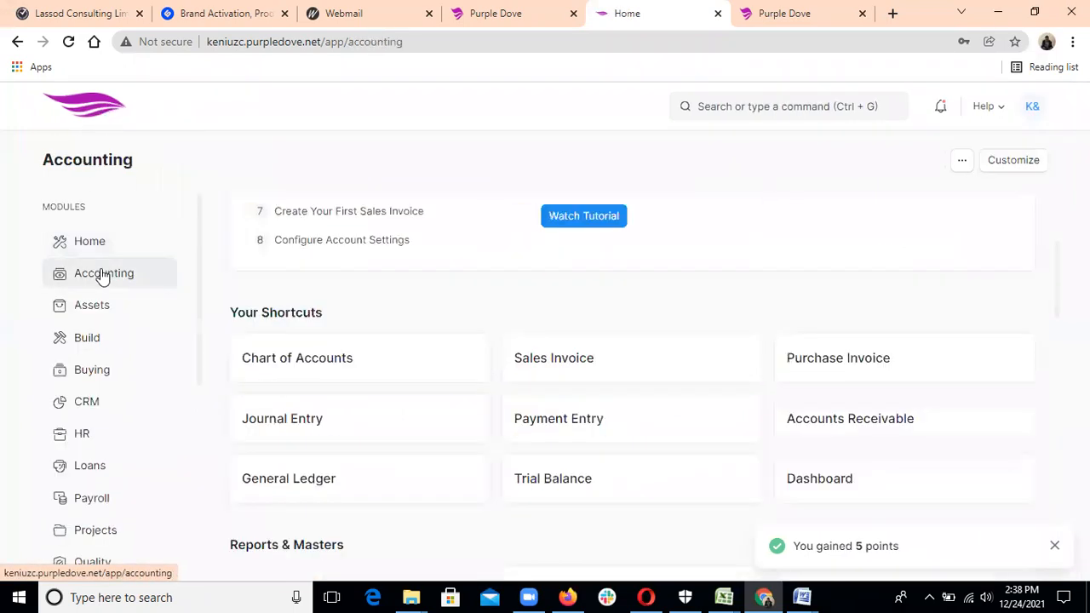
{"action": "left_click", "coordinate": [542, 361]}
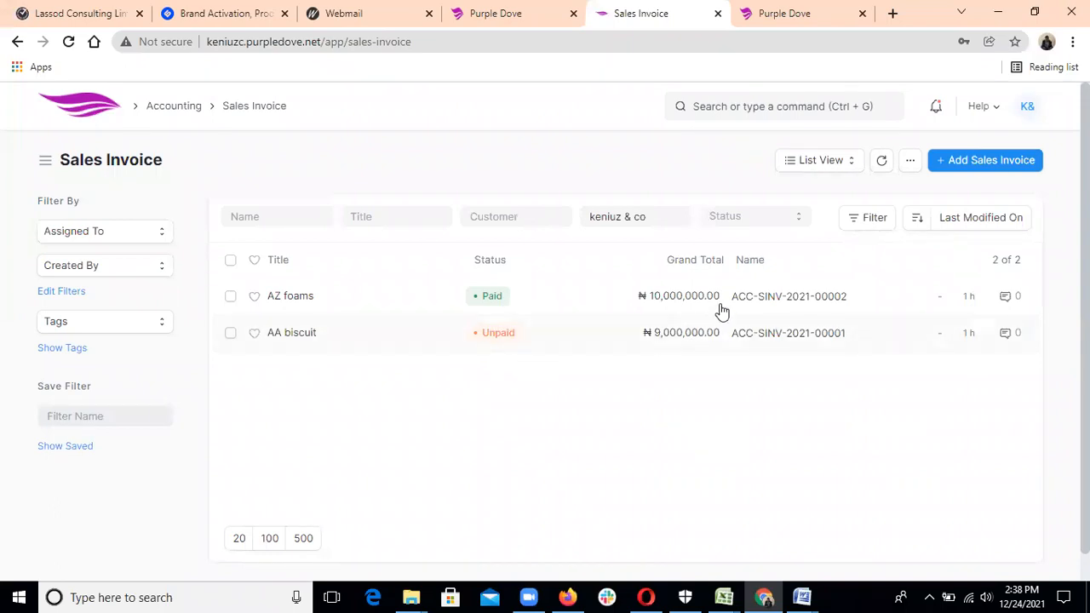
Start a blank sales invoice for keniuz & co, dated 24-12-2021.
{"action": "left_click", "coordinate": [986, 162]}
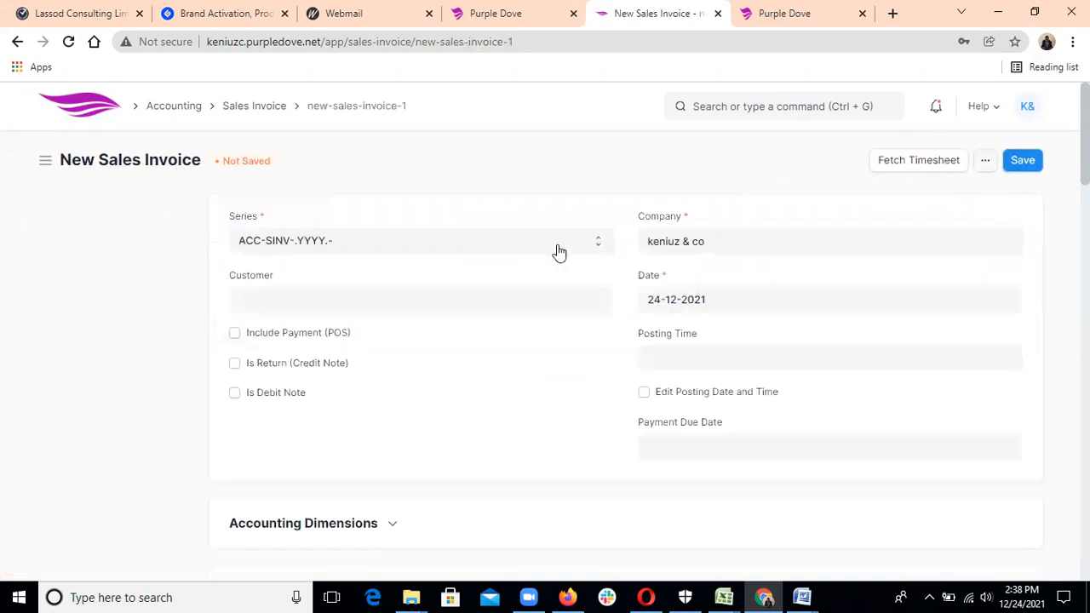
Set the invoice customer to Pizaco ltd and the payment due date to 31-12-2021.
{"action": "left_click", "coordinate": [454, 302]}
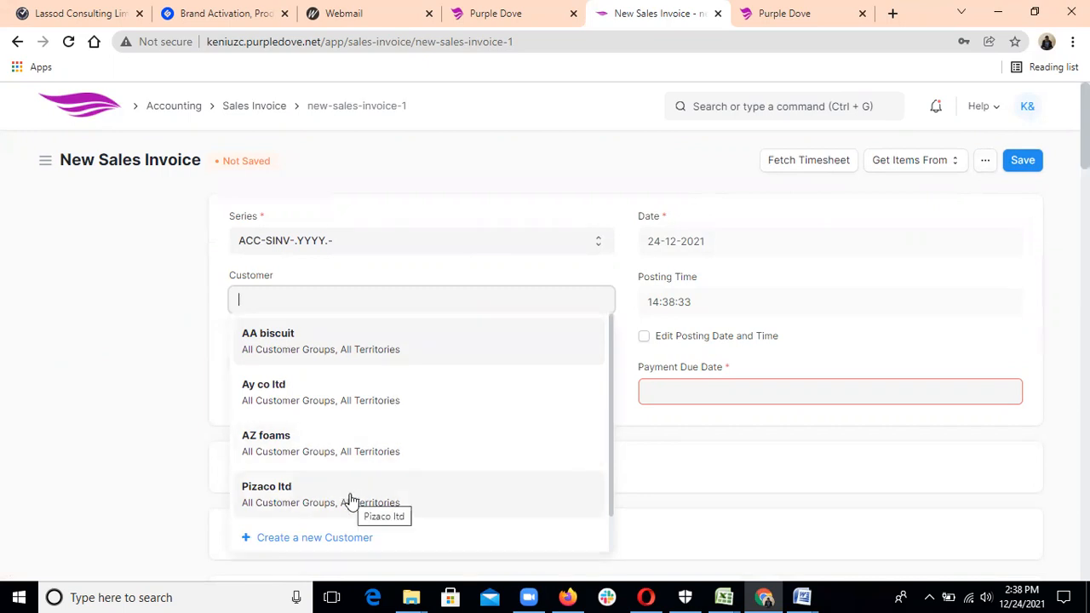
{"action": "left_click", "coordinate": [292, 502]}
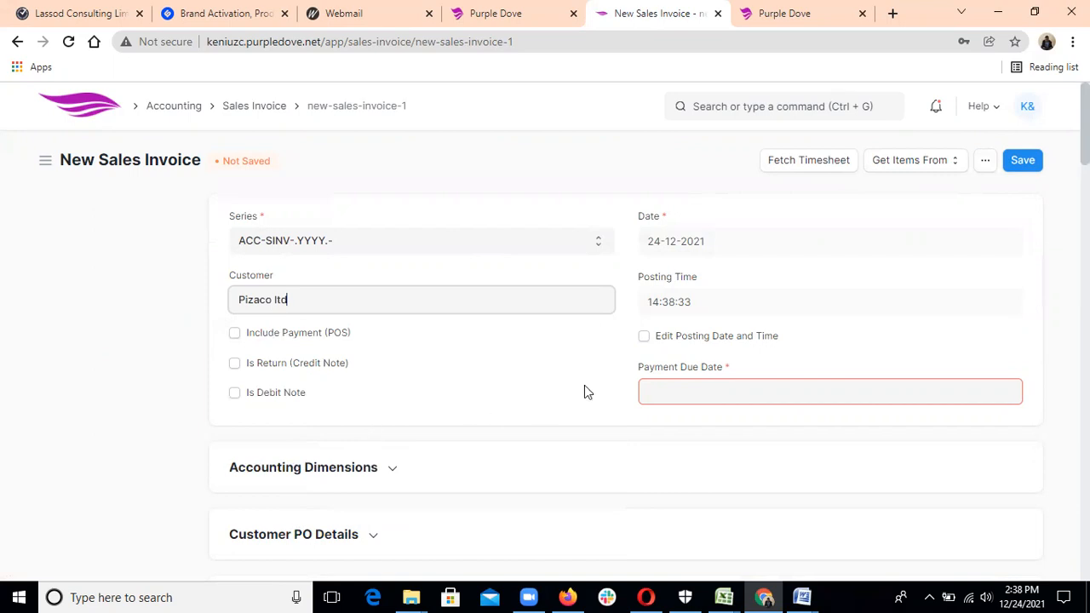
{"action": "left_click", "coordinate": [684, 389]}
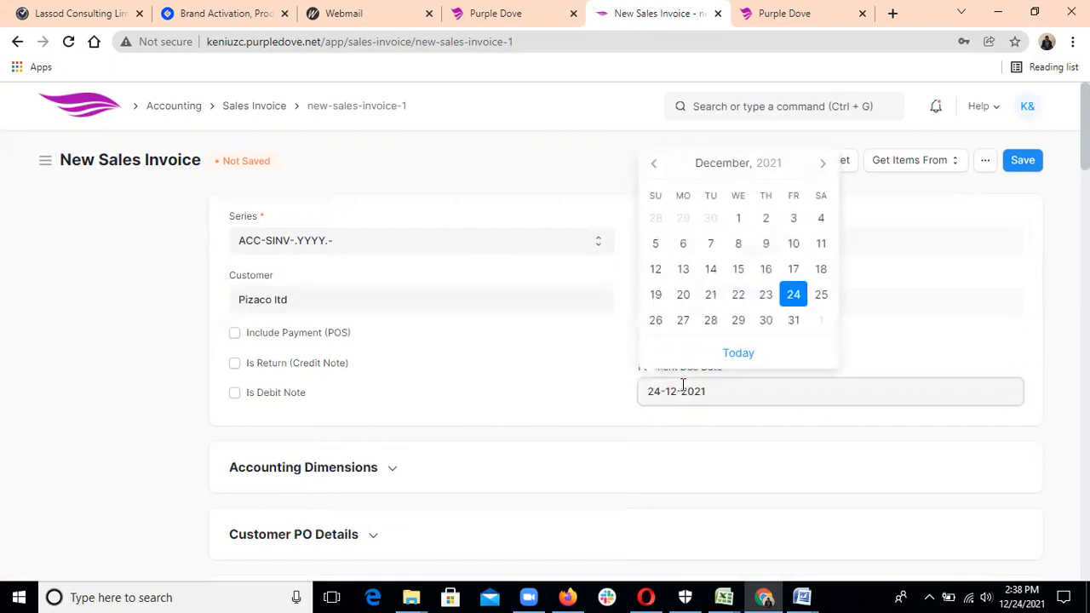
{"action": "left_click", "coordinate": [793, 322]}
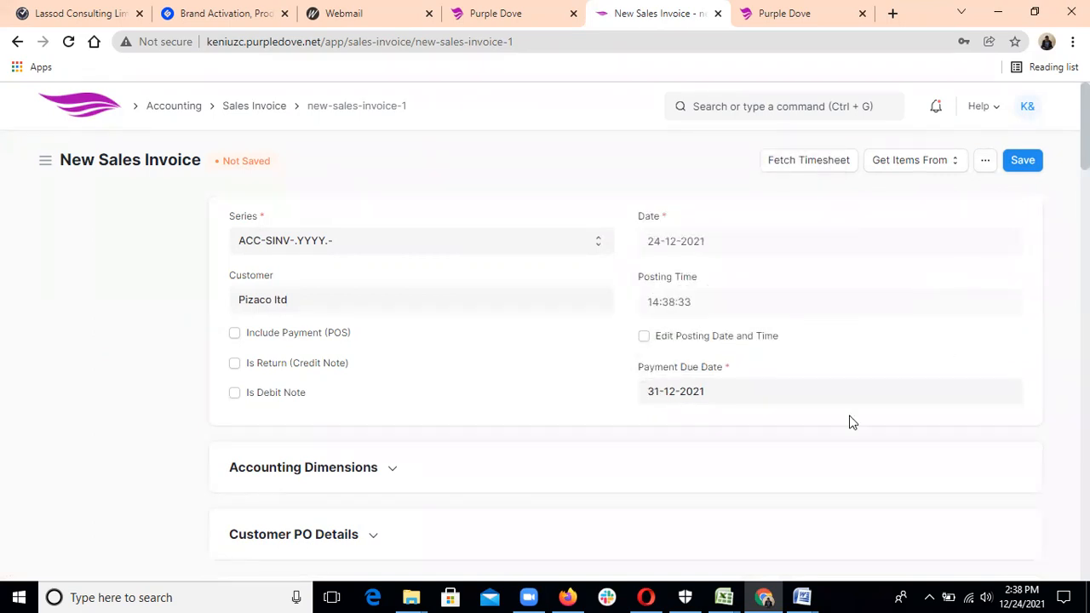
{"action": "scroll", "coordinate": [845, 430], "scroll_direction": "down", "scroll_amount": 1}
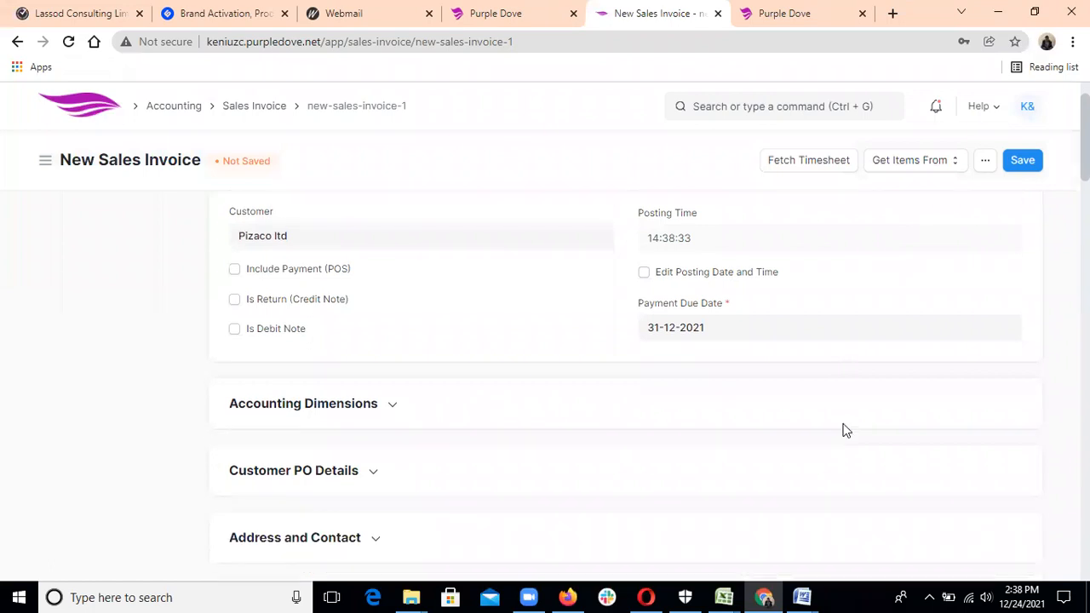
{"action": "scroll", "coordinate": [845, 430], "scroll_direction": "down", "scroll_amount": 1}
{"action": "scroll", "coordinate": [846, 430], "scroll_direction": "down", "scroll_amount": 1}
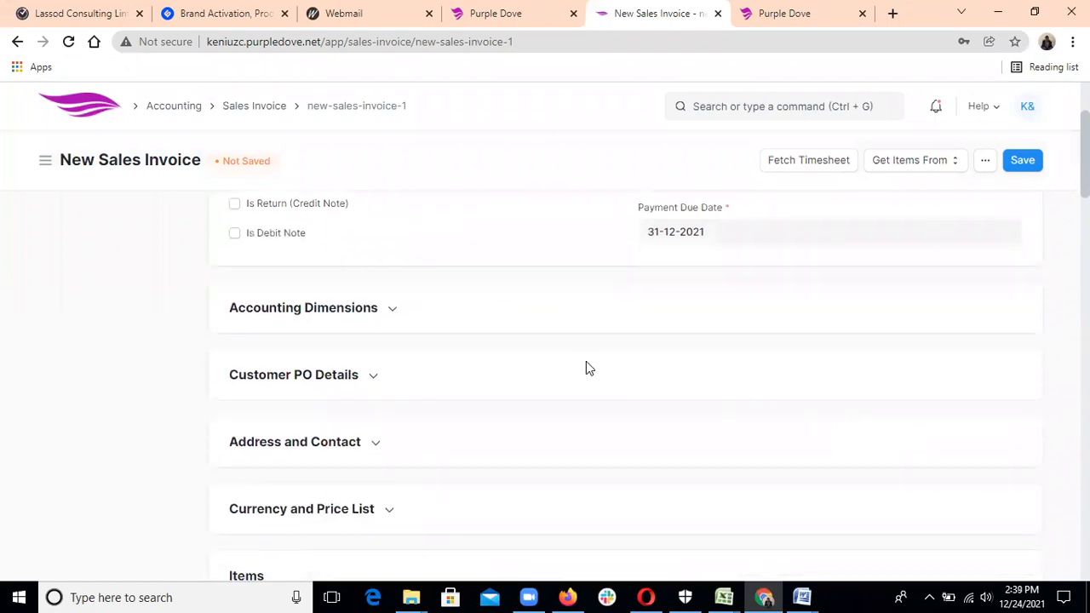
Expand Accounting Dimensions and start a new cost center from the Cost Center dropdown.
{"action": "left_click", "coordinate": [392, 312]}
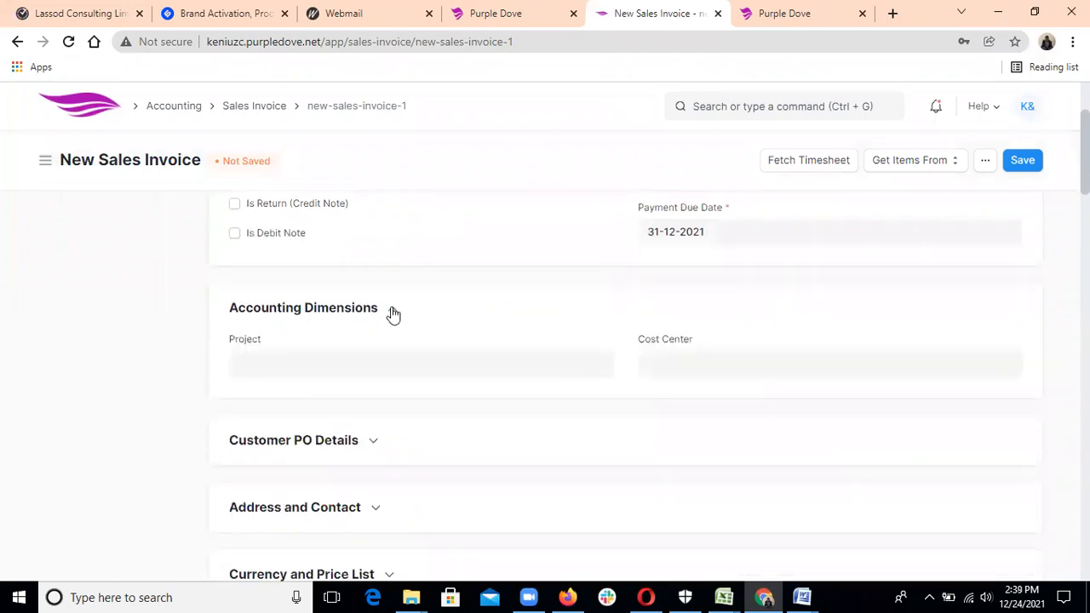
{"action": "left_click", "coordinate": [667, 362]}
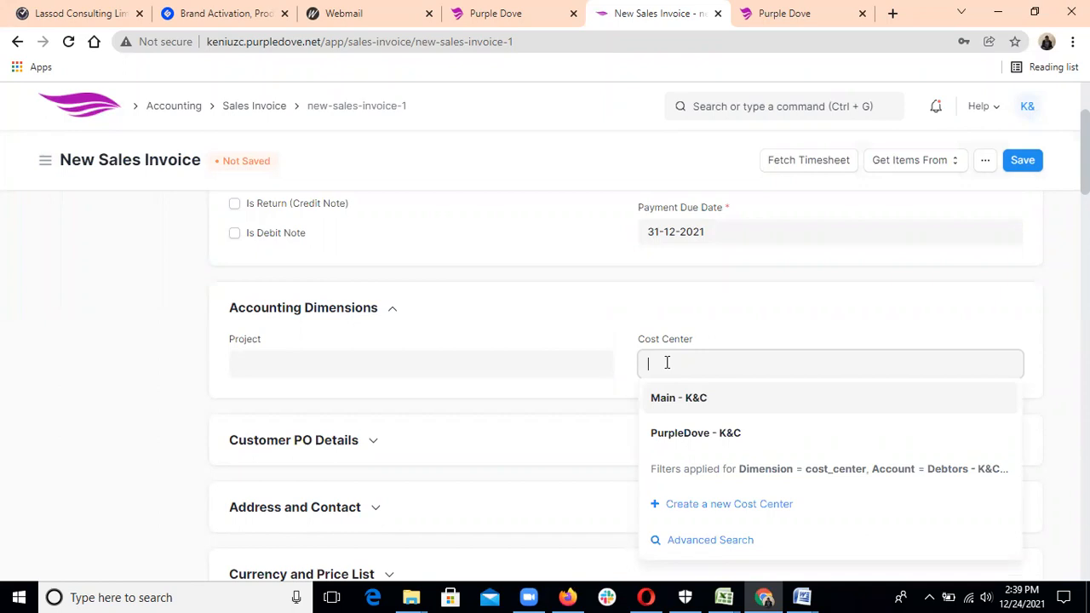
{"action": "left_click", "coordinate": [700, 504]}
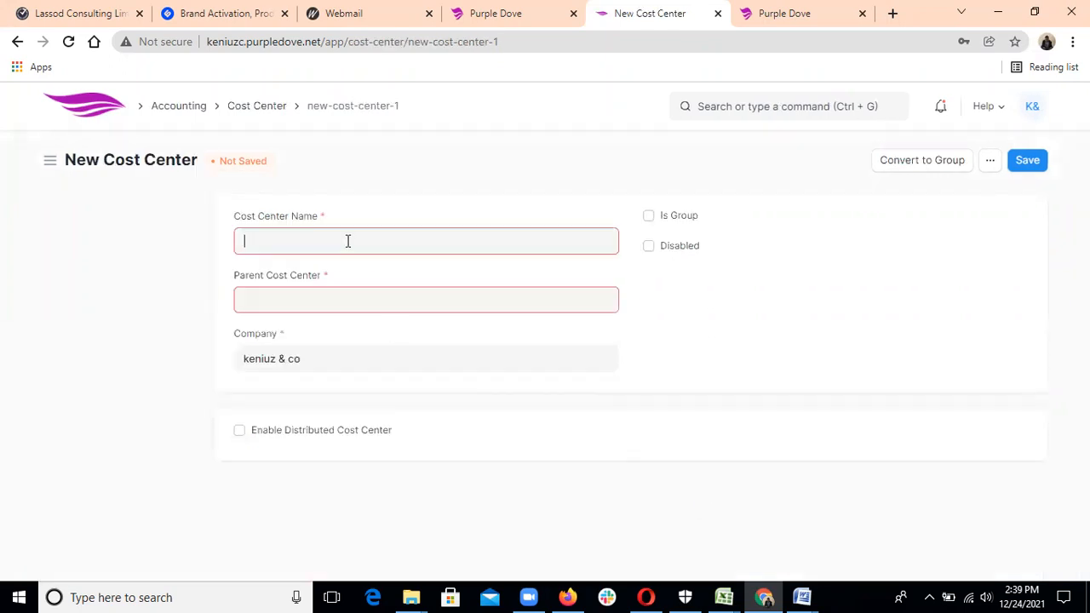
Save cost center 'Audit services' with parent keniuz & co - K&C.
{"action": "type", "text": "Audit ser"}
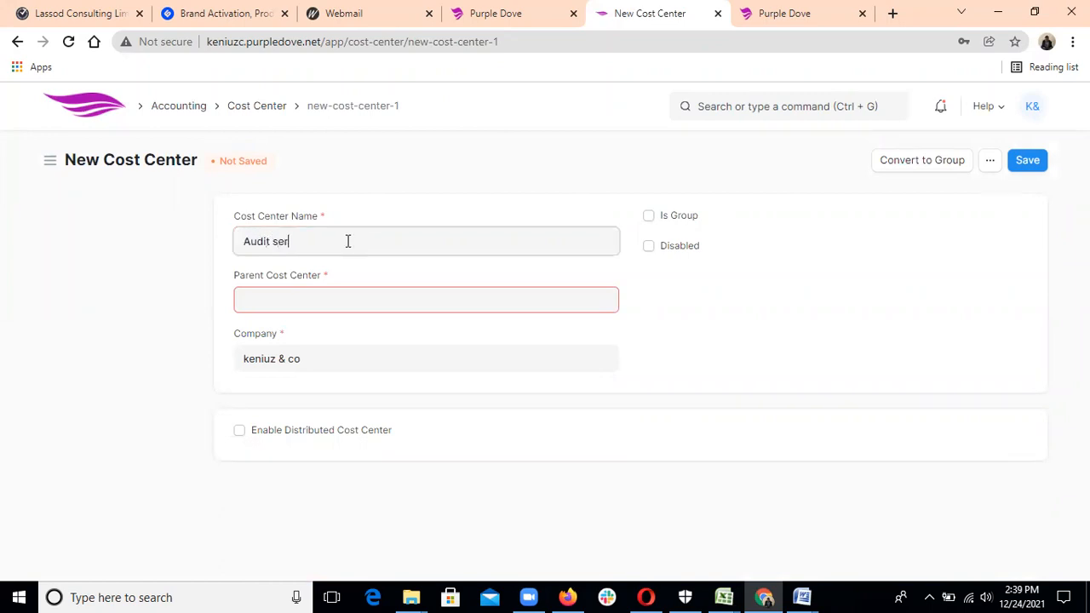
{"action": "type", "text": "vices"}
{"action": "left_click", "coordinate": [338, 300]}
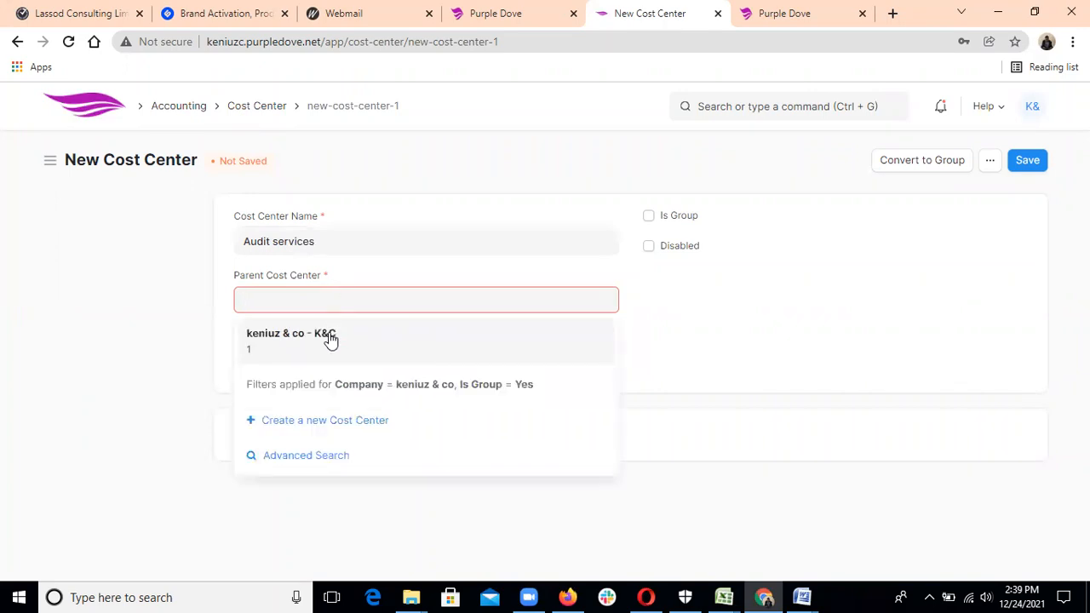
{"action": "left_click", "coordinate": [330, 338]}
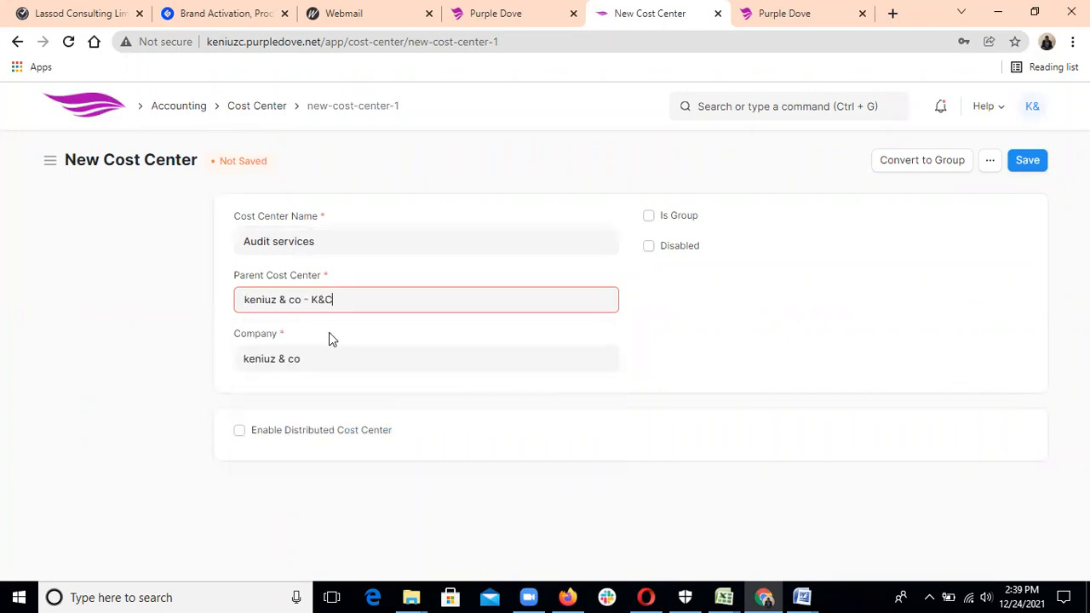
{"action": "left_click", "coordinate": [1026, 162]}
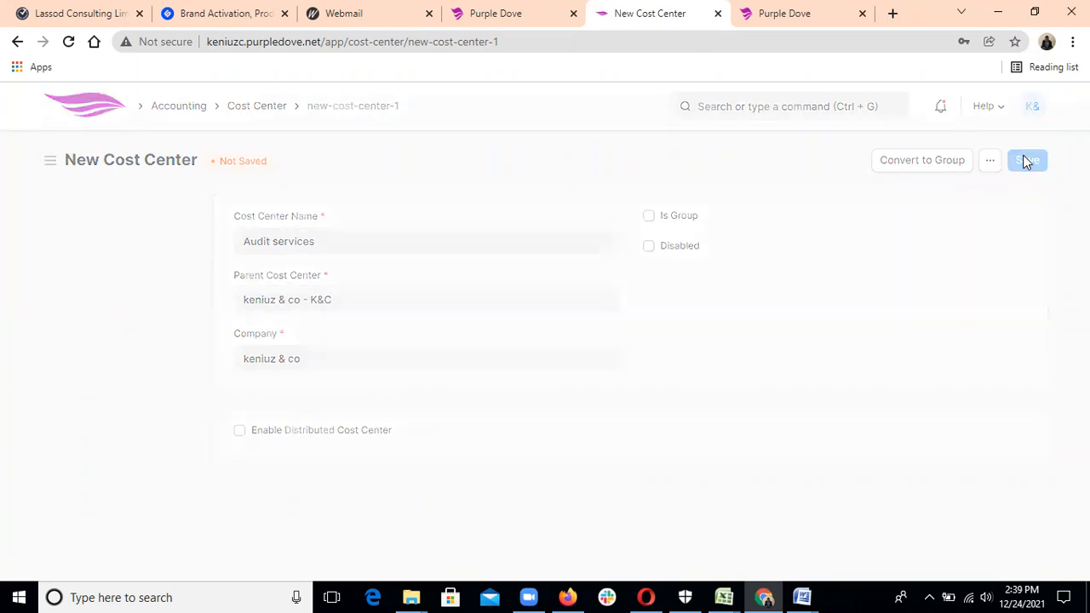
{"action": "scroll", "coordinate": [479, 397], "scroll_direction": "down", "scroll_amount": 2}
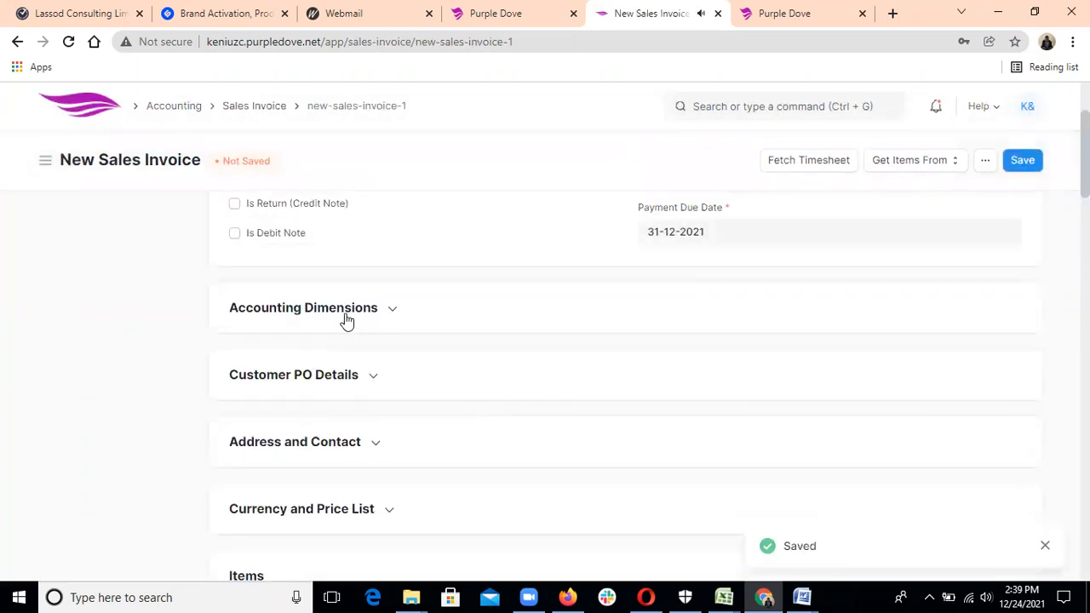
Check the cost center reads Audit services - K&C, then expand Customer PO Details and scroll to Items.
{"action": "left_click", "coordinate": [384, 310]}
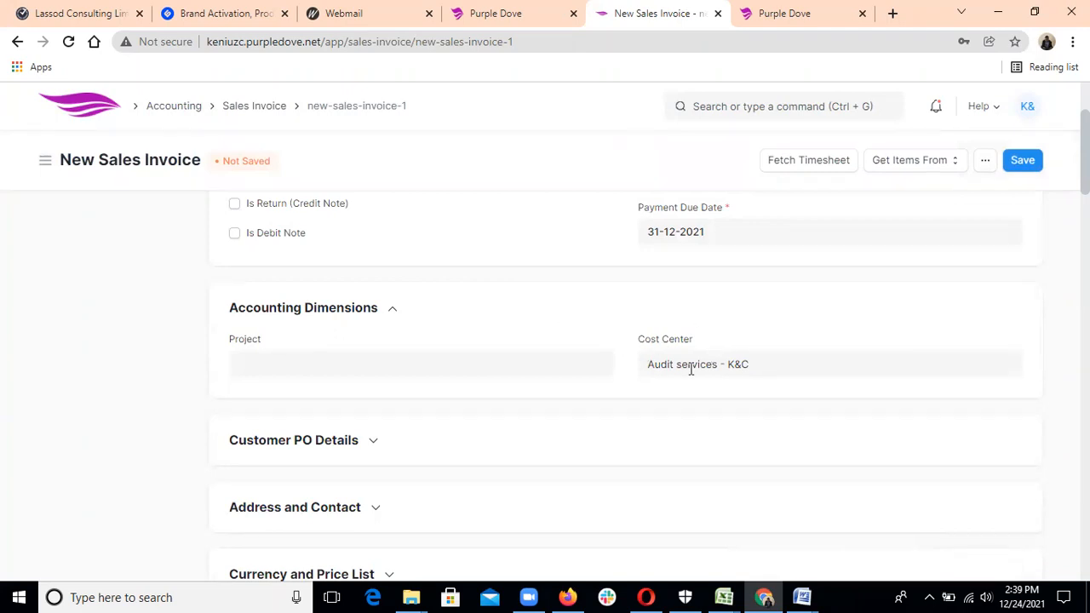
{"action": "left_click", "coordinate": [595, 329]}
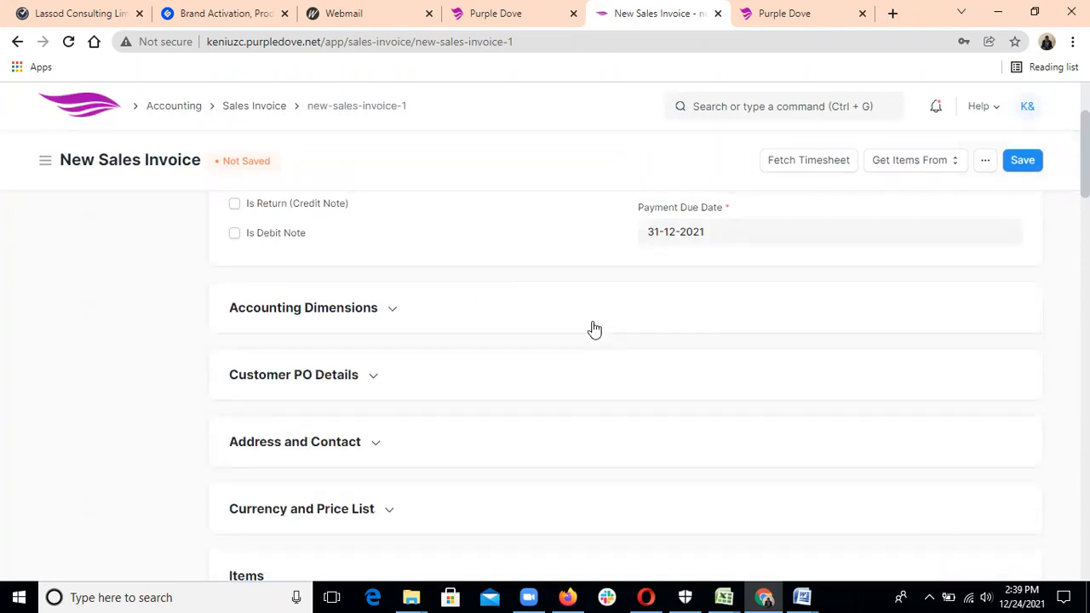
{"action": "scroll", "coordinate": [594, 328], "scroll_direction": "down", "scroll_amount": 2}
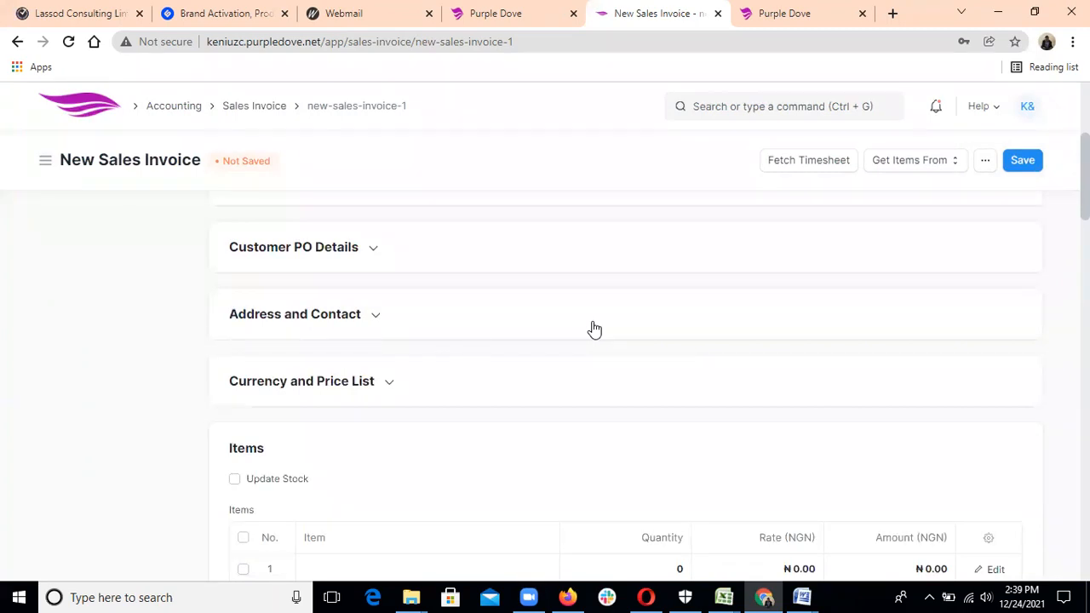
{"action": "left_click", "coordinate": [374, 252]}
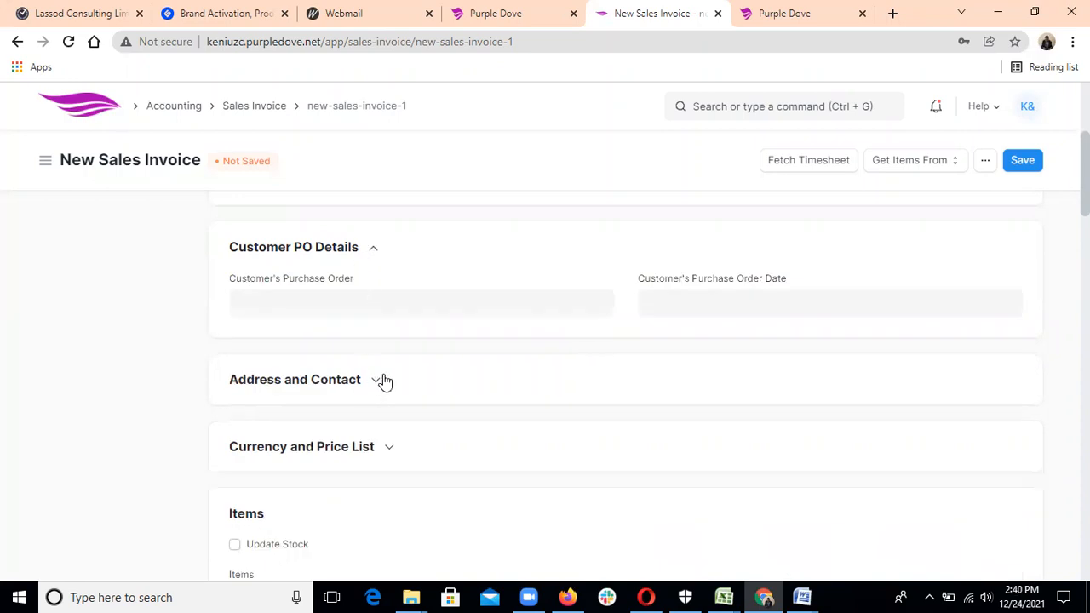
{"action": "scroll", "coordinate": [384, 381], "scroll_direction": "down", "scroll_amount": 1}
{"action": "scroll", "coordinate": [384, 382], "scroll_direction": "down", "scroll_amount": 1}
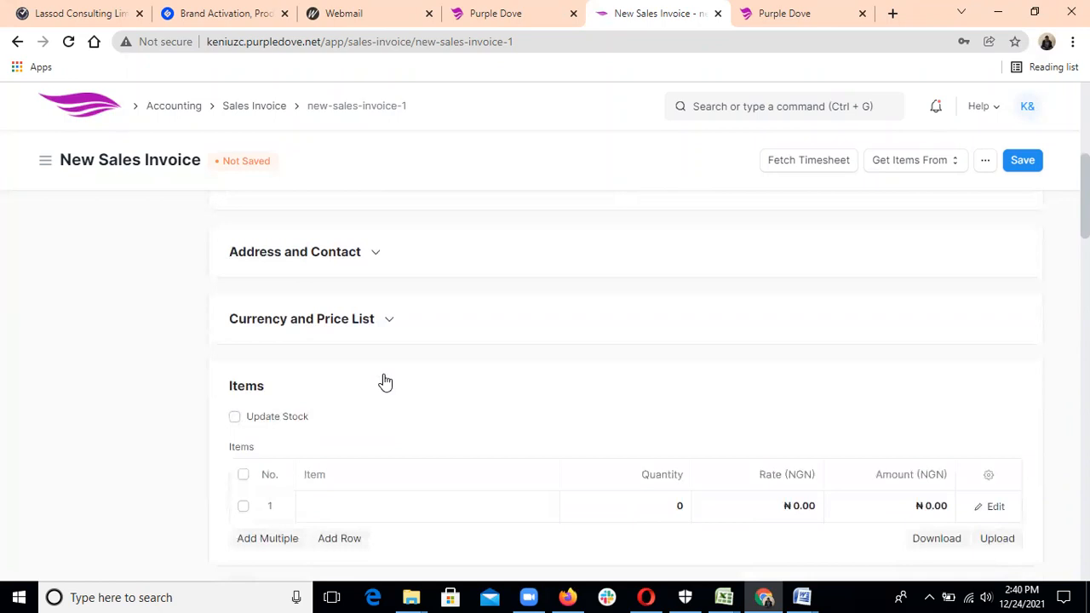
{"action": "scroll", "coordinate": [384, 381], "scroll_direction": "down", "scroll_amount": 2}
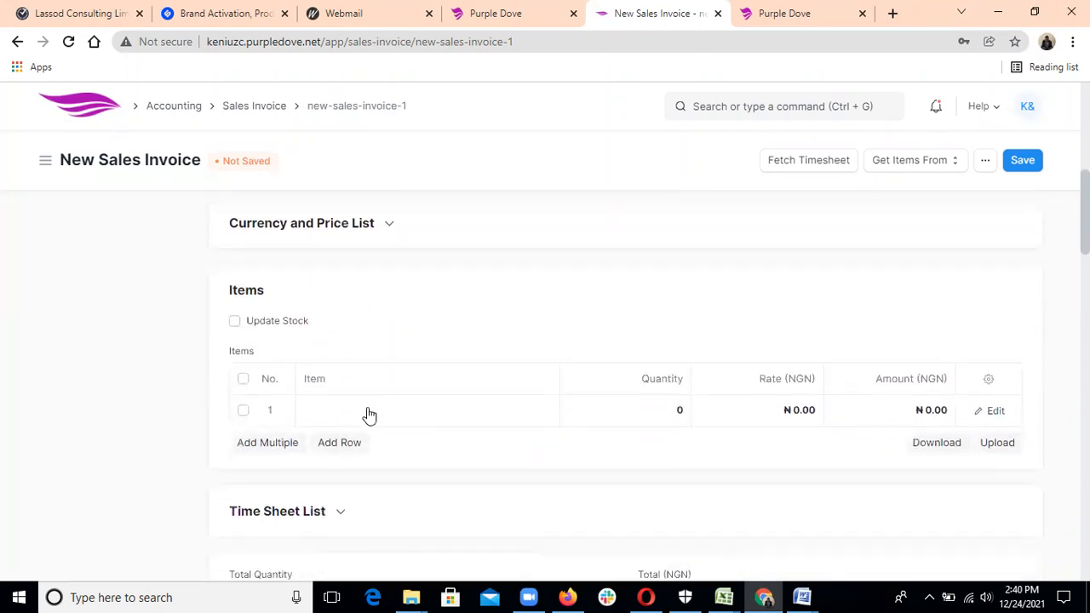
Set the first item line to FR at a rate of 5,000,000.
{"action": "left_click", "coordinate": [369, 413]}
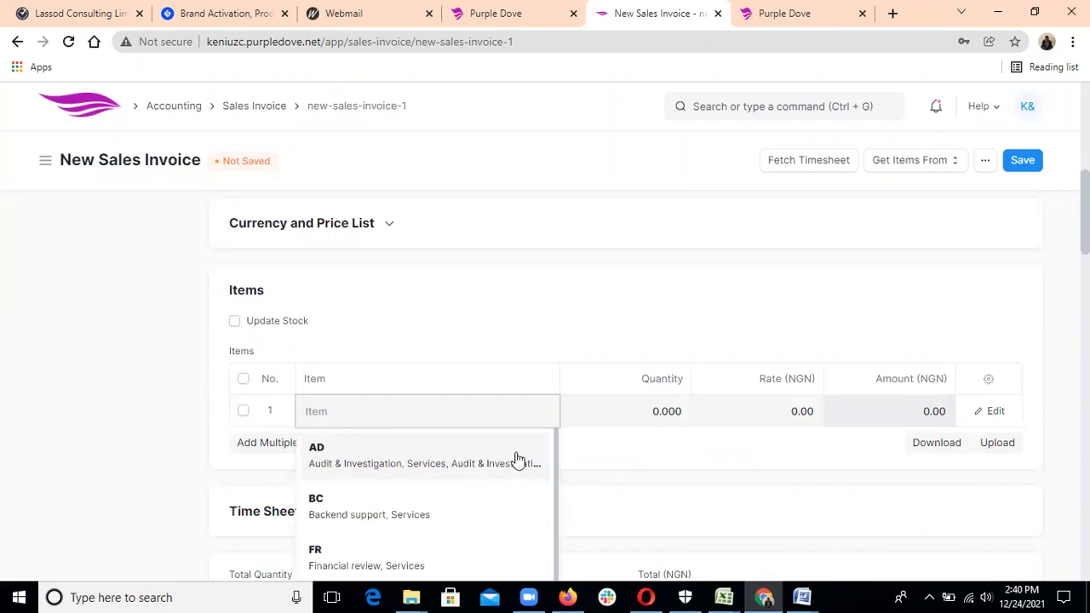
{"action": "scroll", "coordinate": [559, 477], "scroll_direction": "down", "scroll_amount": 1}
{"action": "scroll", "coordinate": [558, 481], "scroll_direction": "down", "scroll_amount": 2}
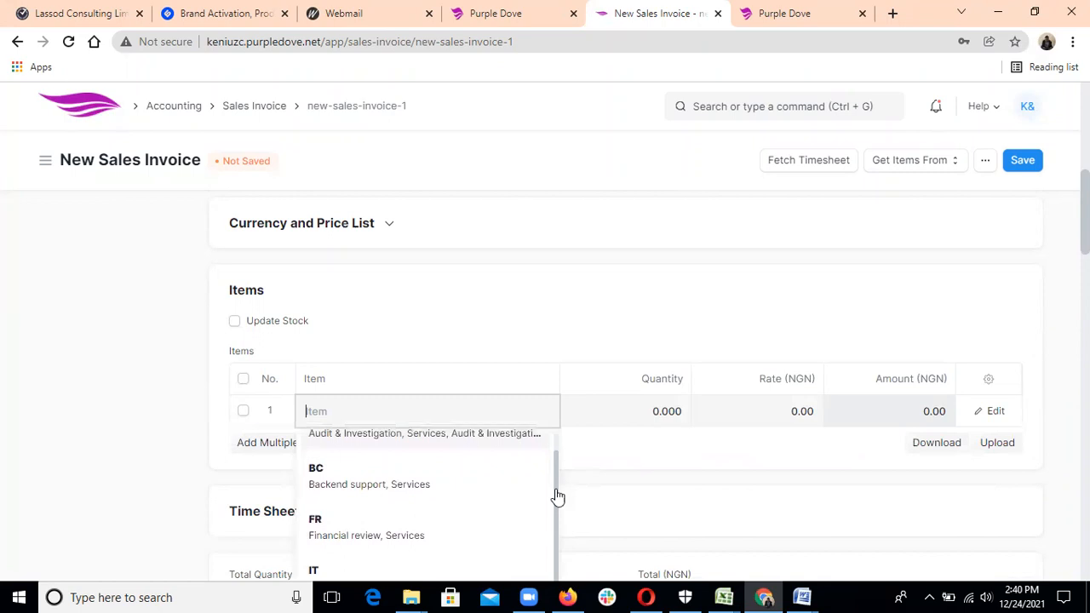
{"action": "left_click_drag", "start_coordinate": [558, 504], "coordinate": [545, 452]}
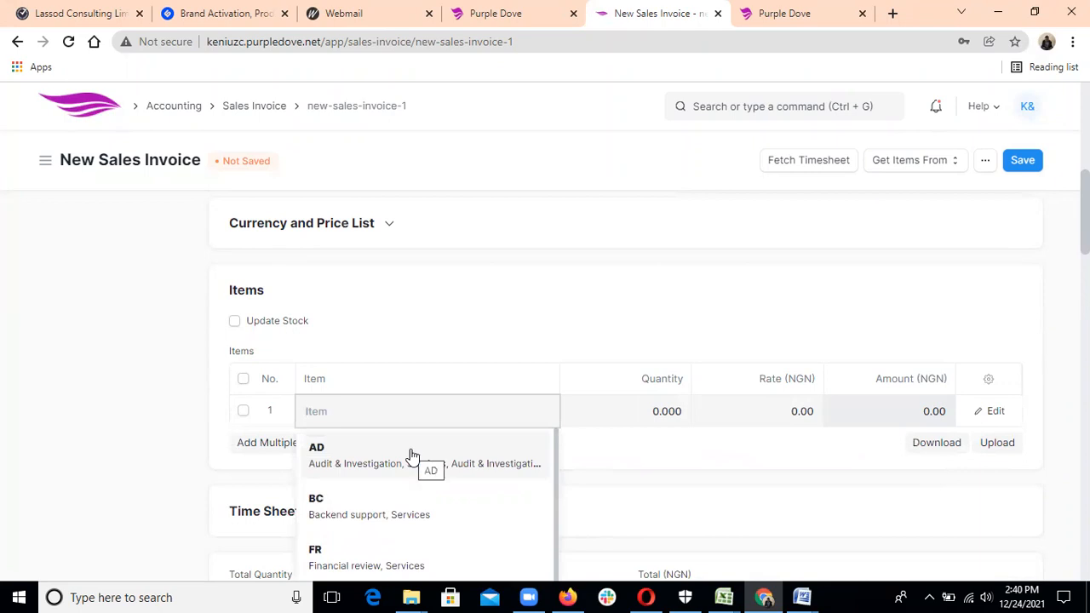
{"action": "left_click", "coordinate": [384, 457]}
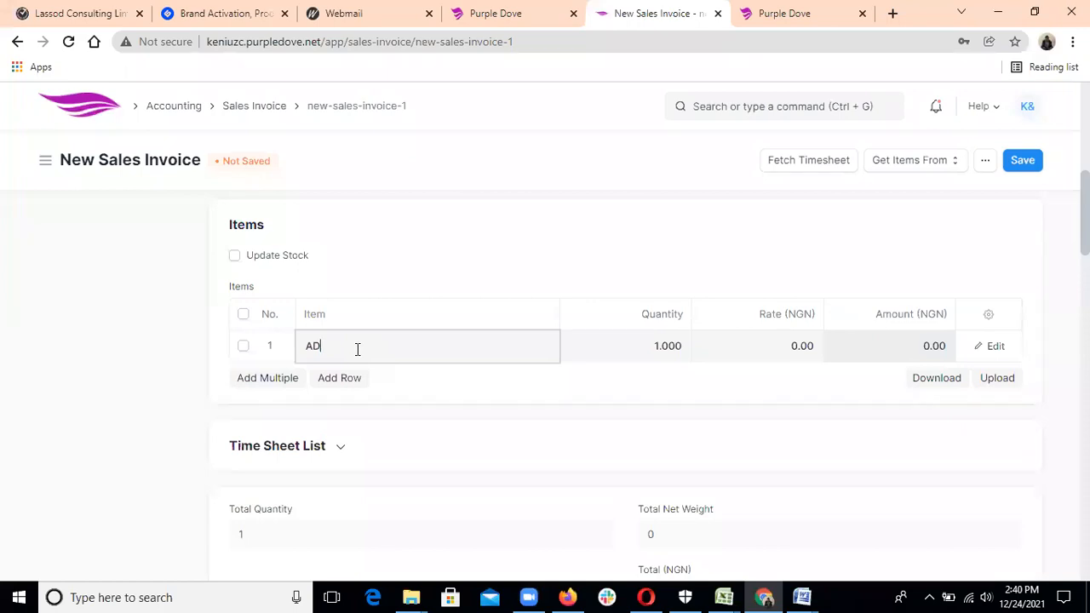
{"action": "key", "text": "BackSpace"}
{"action": "key", "text": "BackSpace"}
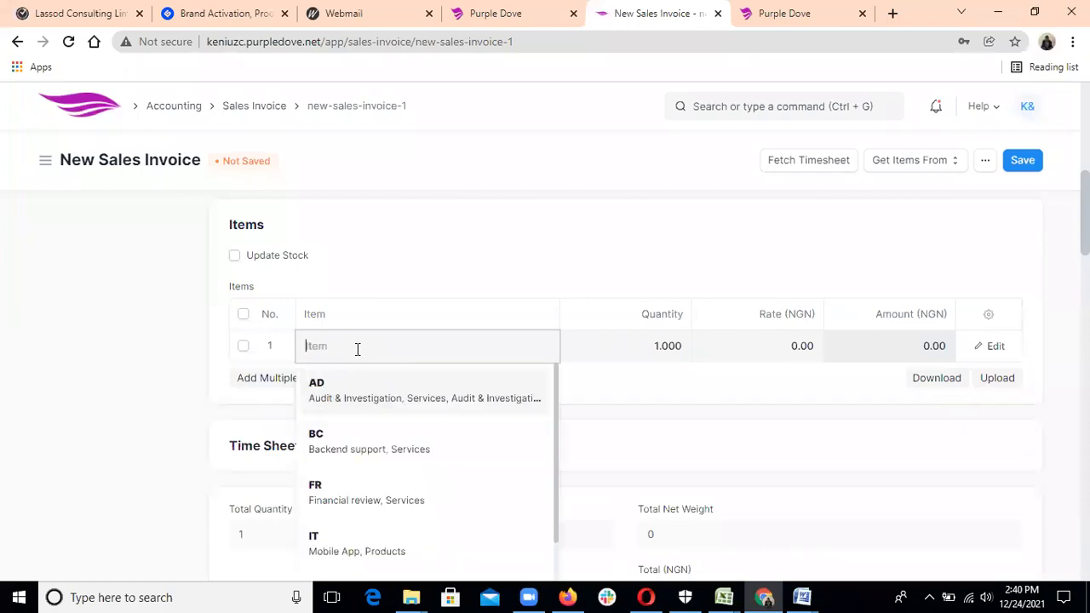
{"action": "left_click", "coordinate": [353, 502]}
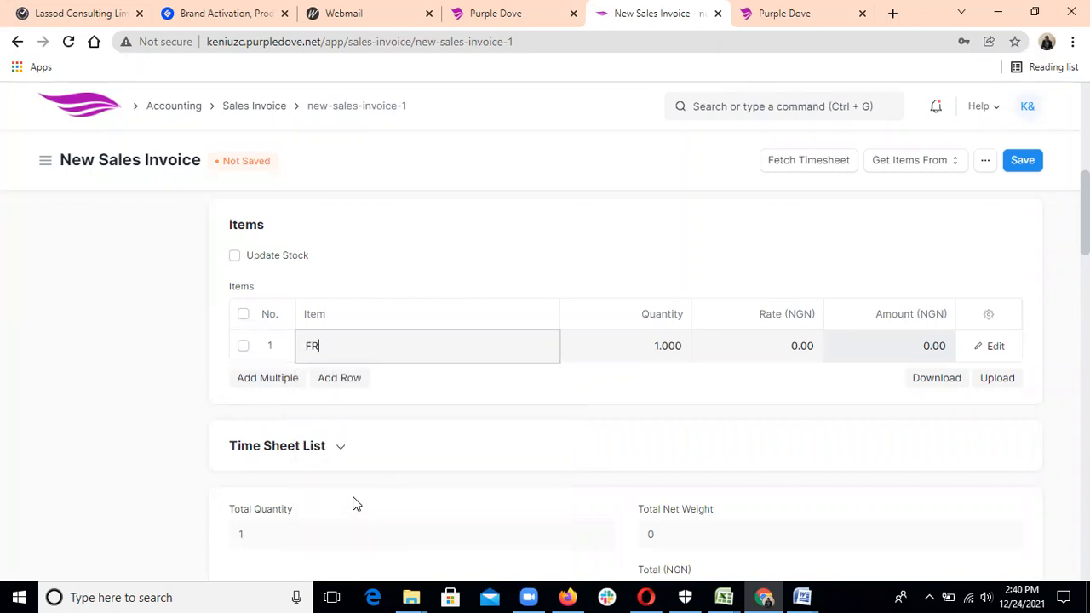
{"action": "left_click", "coordinate": [809, 345]}
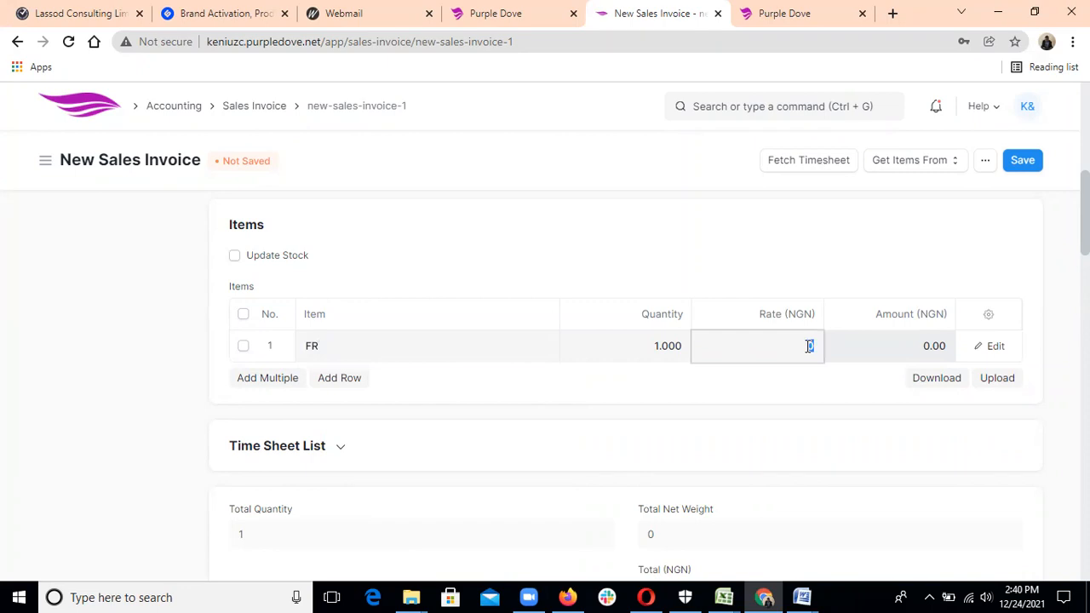
{"action": "key", "text": "BackSpace"}
{"action": "type", "text": "5,000,00"}
{"action": "type", "text": "0"}
{"action": "left_click", "coordinate": [811, 389]}
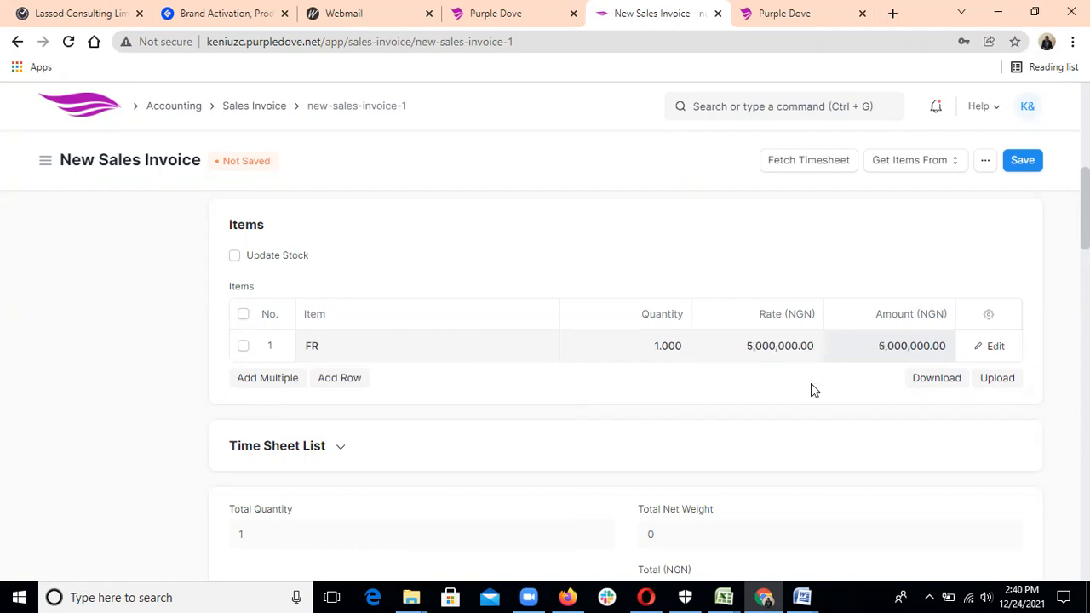
Add a second line with item AD at a rate of 7,000,000.
{"action": "left_click", "coordinate": [335, 384]}
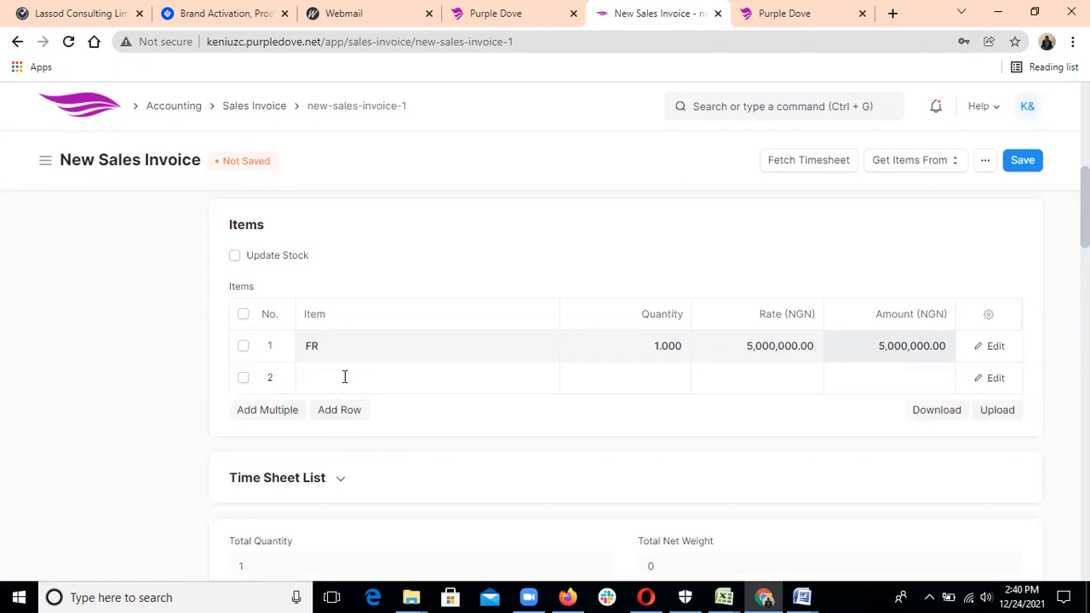
{"action": "left_click", "coordinate": [344, 377]}
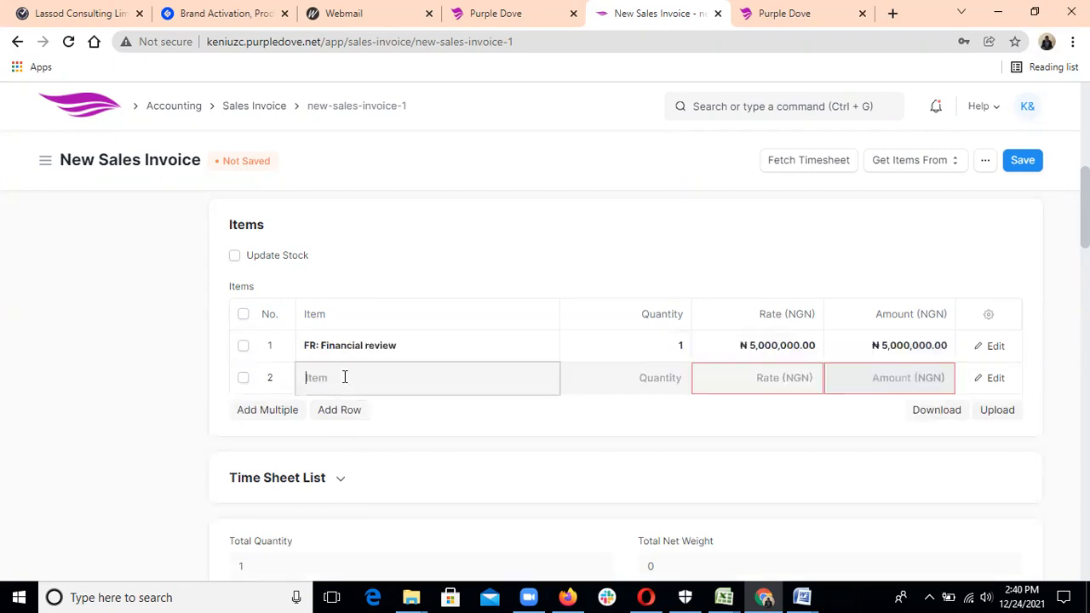
{"action": "left_click", "coordinate": [353, 423]}
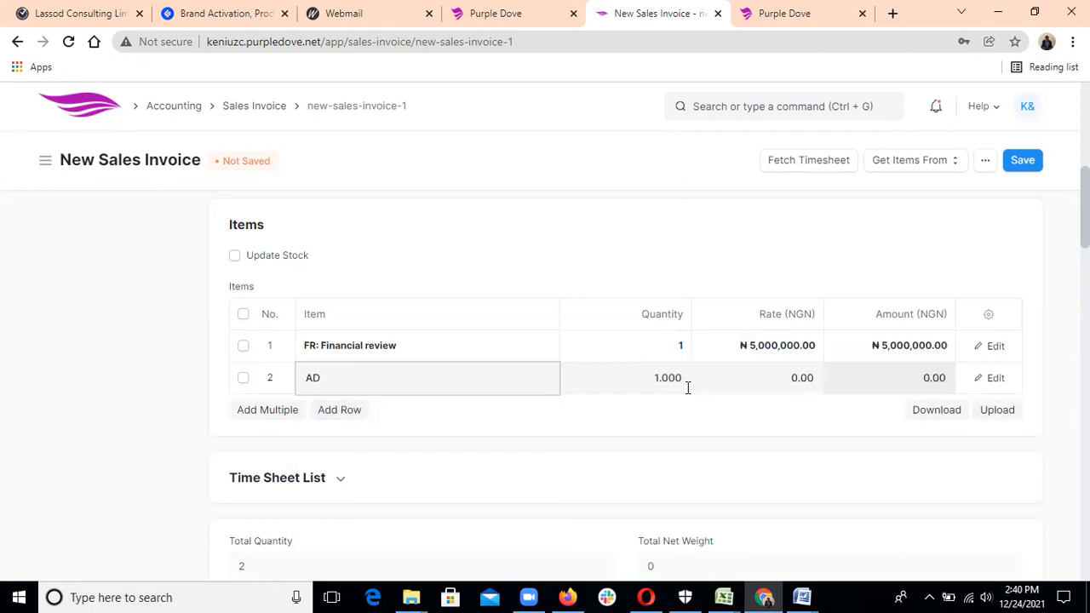
{"action": "left_click", "coordinate": [785, 377]}
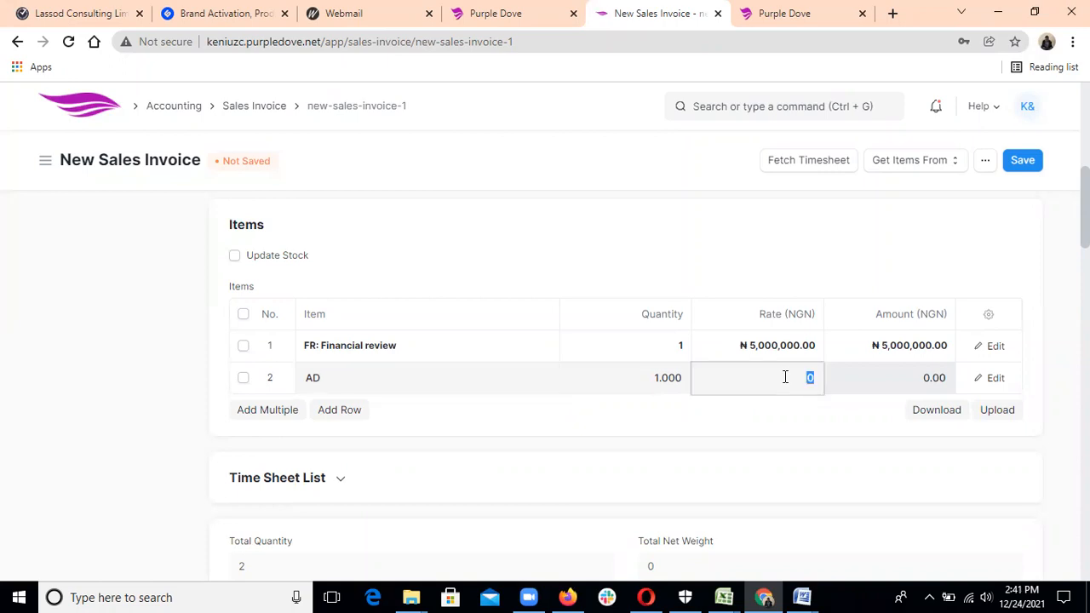
{"action": "type", "text": "7000000"}
{"action": "left_click", "coordinate": [774, 441]}
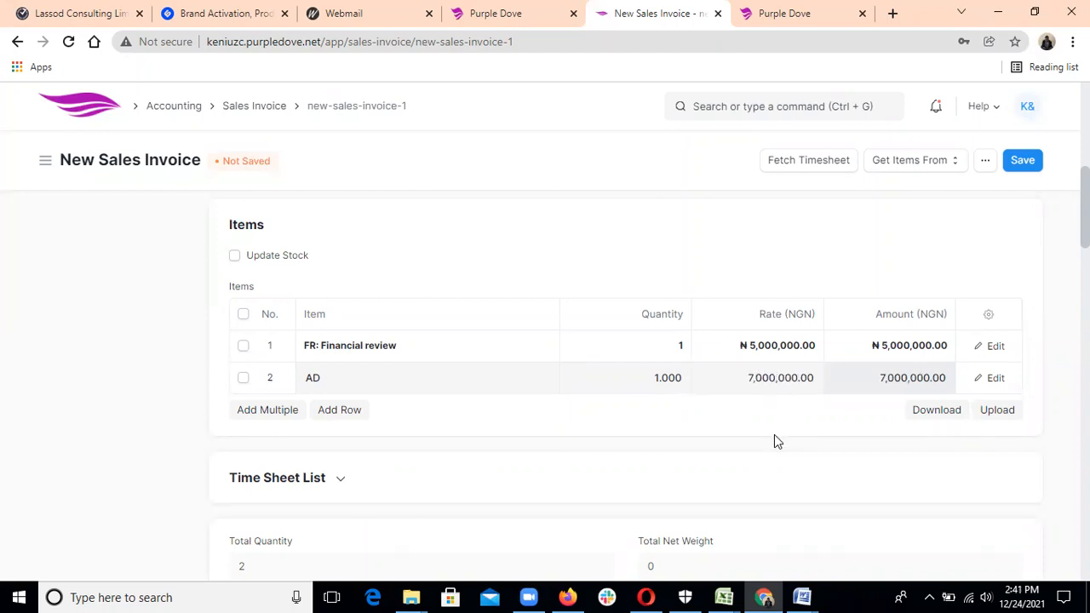
Expand the Time Sheet List section and scroll through the invoice totals and taxes.
{"action": "left_click", "coordinate": [870, 474]}
{"action": "scroll", "coordinate": [870, 474], "scroll_direction": "down", "scroll_amount": 2}
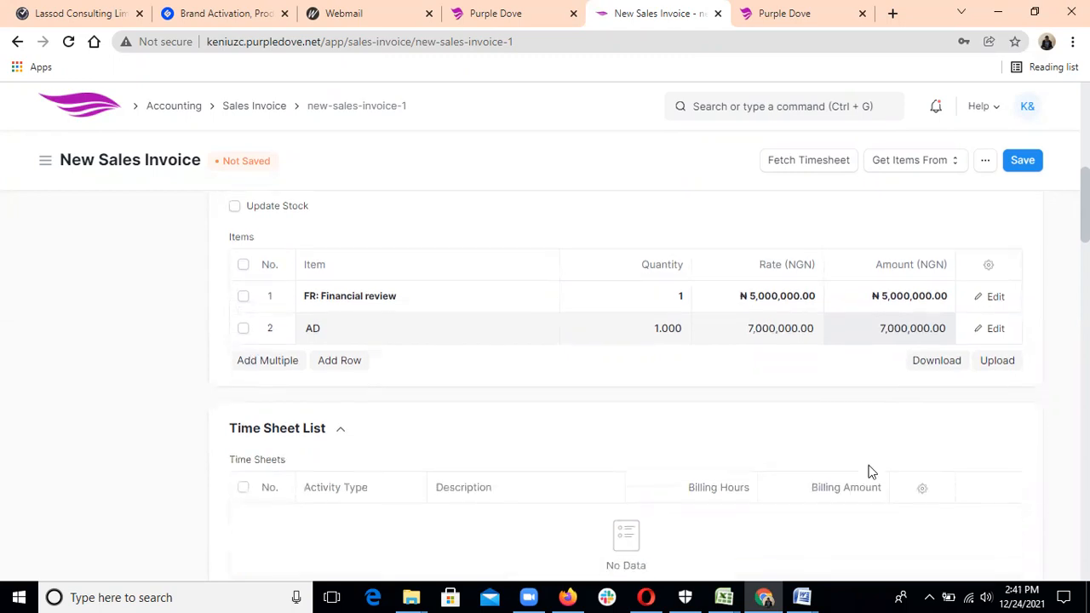
{"action": "scroll", "coordinate": [870, 473], "scroll_direction": "down", "scroll_amount": 3}
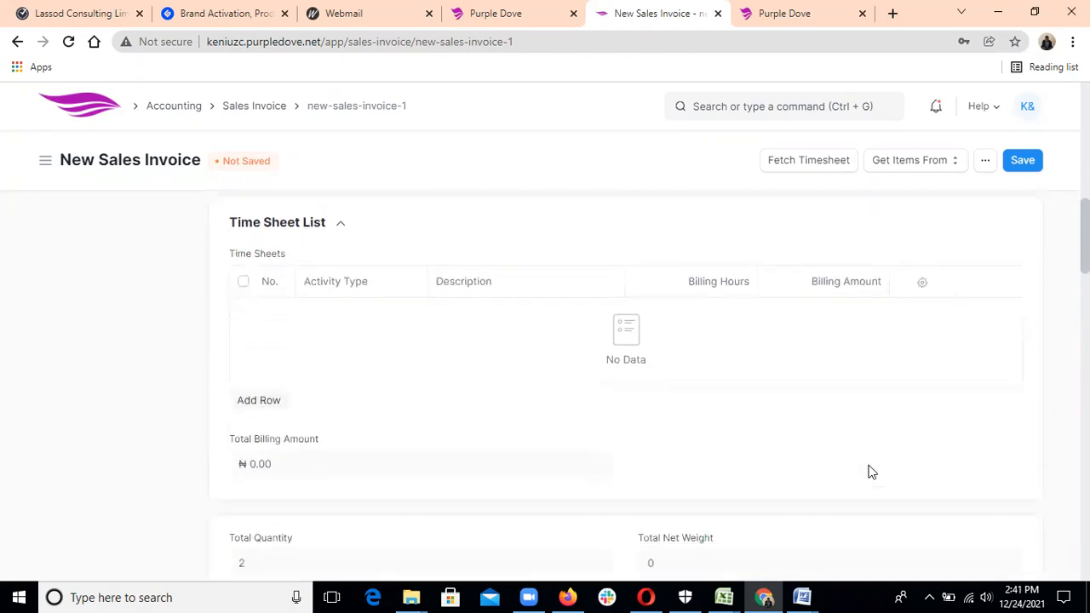
{"action": "scroll", "coordinate": [871, 474], "scroll_direction": "up", "scroll_amount": 6}
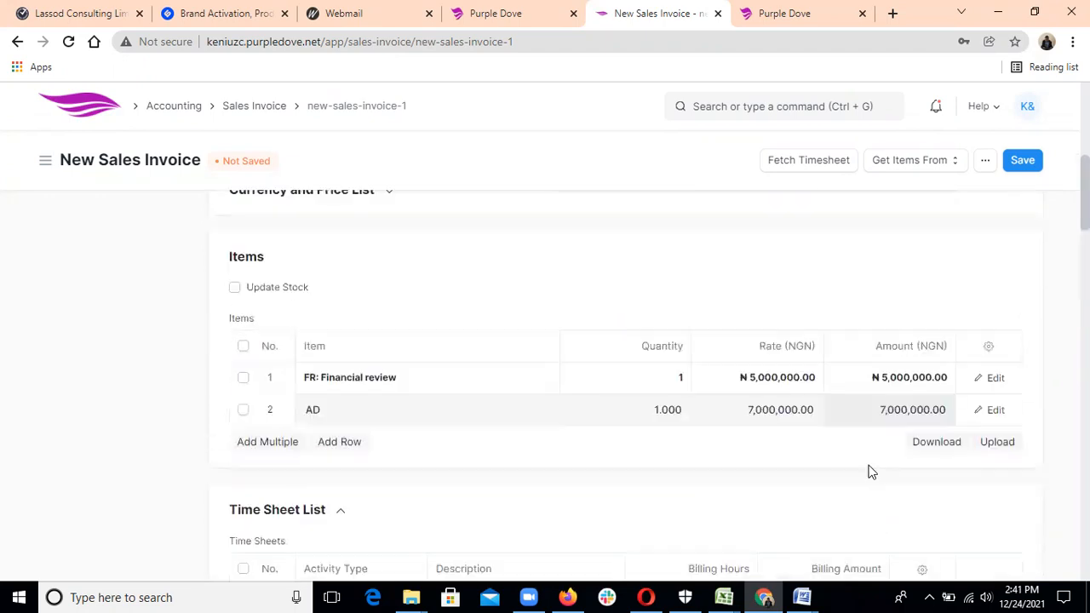
{"action": "scroll", "coordinate": [870, 473], "scroll_direction": "down", "scroll_amount": 6}
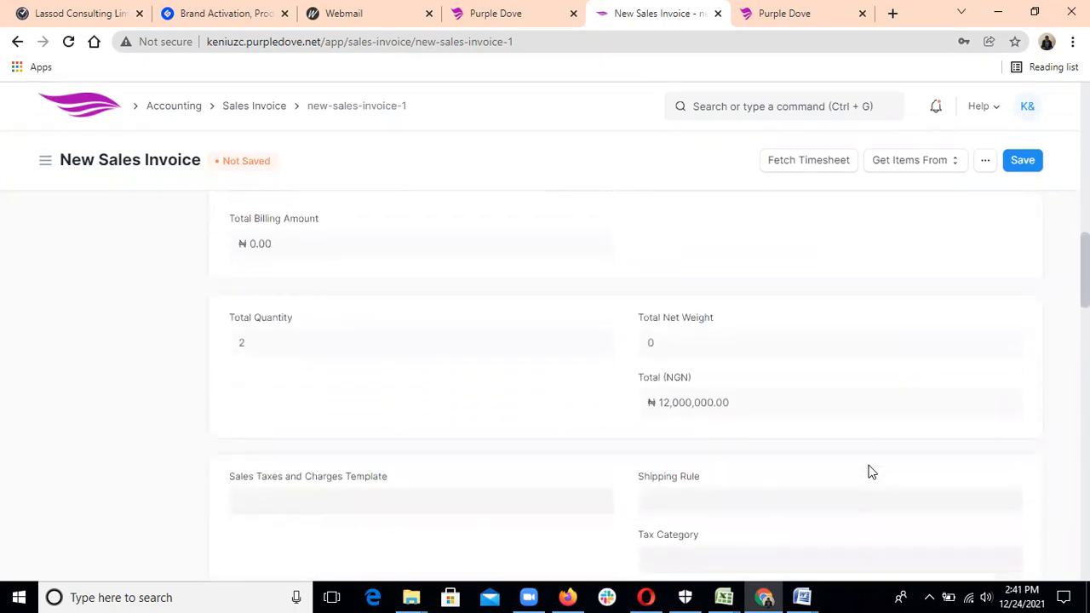
{"action": "scroll", "coordinate": [871, 471], "scroll_direction": "down", "scroll_amount": 3}
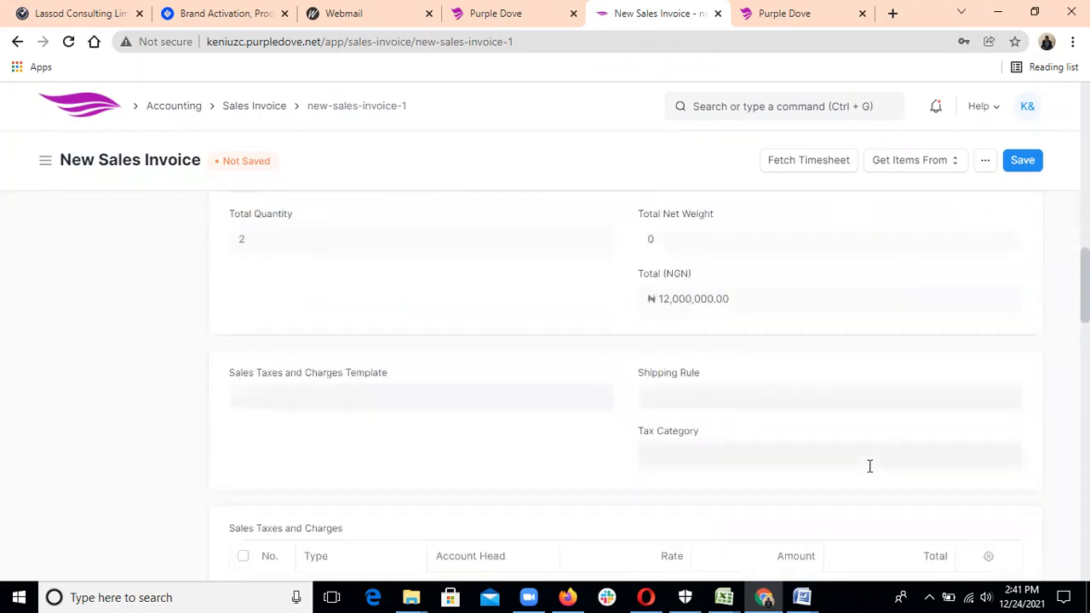
{"action": "scroll", "coordinate": [870, 466], "scroll_direction": "down", "scroll_amount": 3}
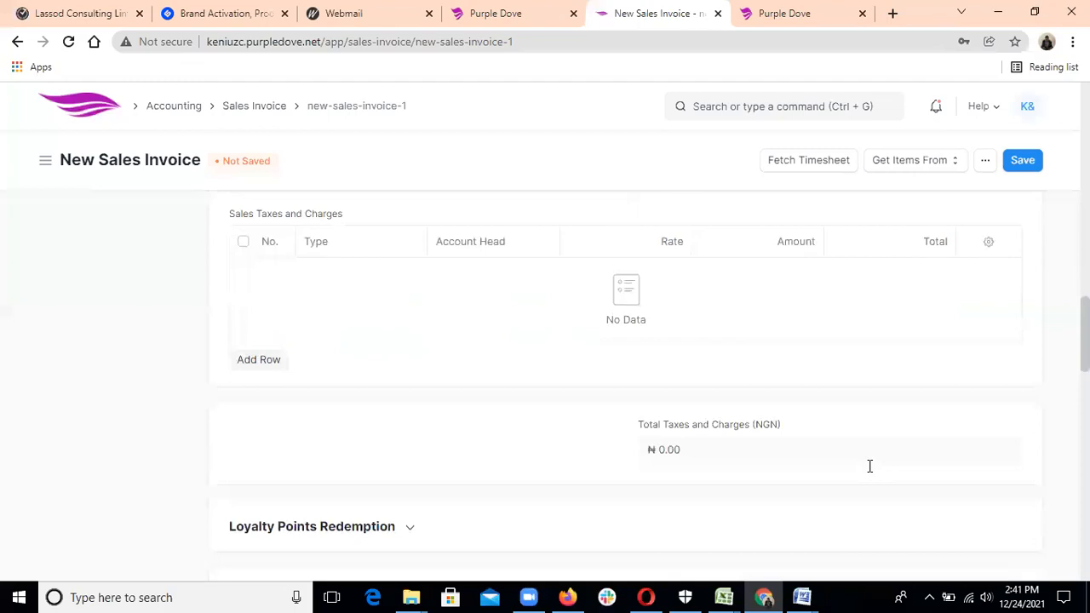
{"action": "scroll", "coordinate": [870, 466], "scroll_direction": "down", "scroll_amount": 2}
{"action": "scroll", "coordinate": [870, 472], "scroll_direction": "down", "scroll_amount": 1}
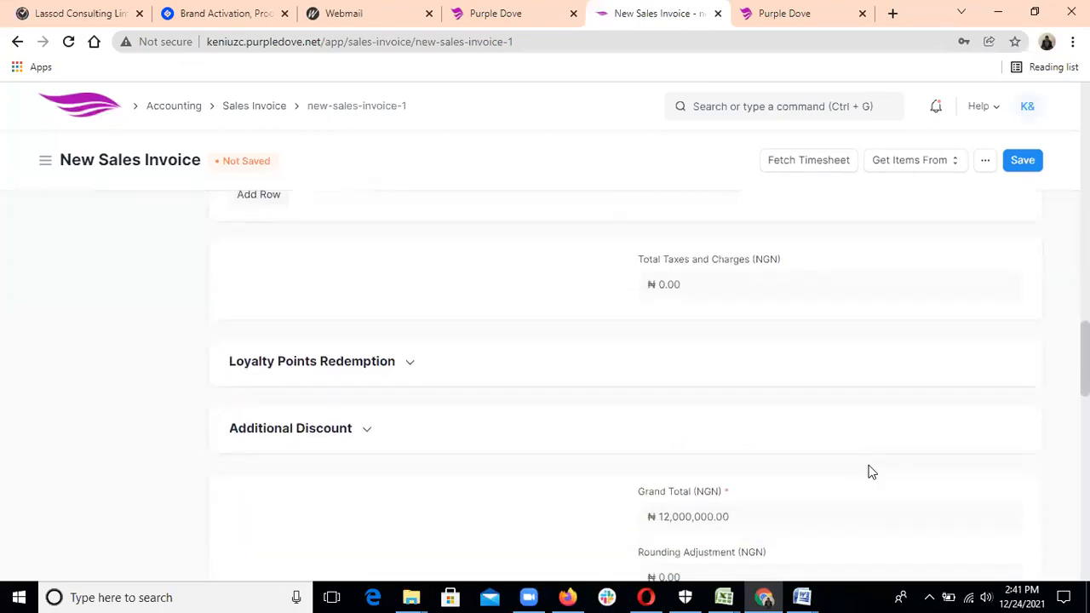
{"action": "scroll", "coordinate": [870, 472], "scroll_direction": "down", "scroll_amount": 4}
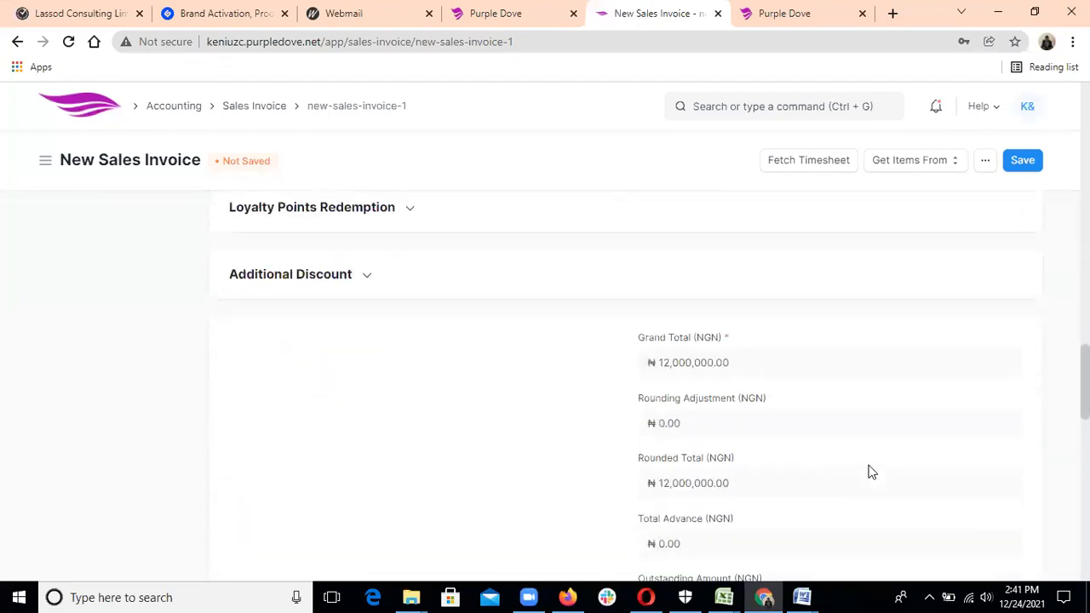
{"action": "scroll", "coordinate": [870, 472], "scroll_direction": "down", "scroll_amount": 3}
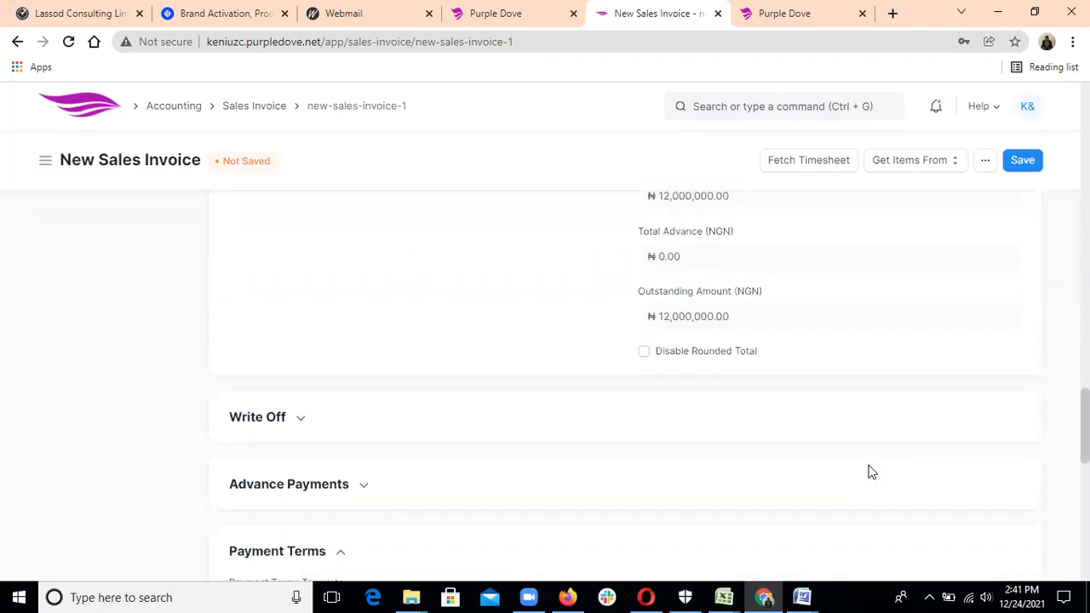
{"action": "scroll", "coordinate": [870, 472], "scroll_direction": "down", "scroll_amount": 1}
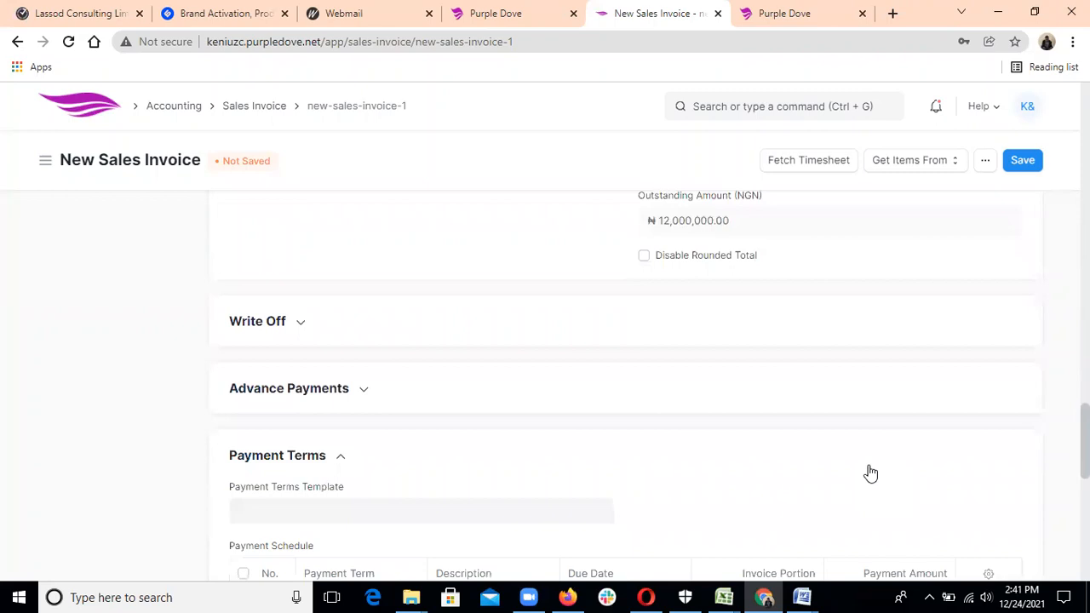
Expand Advance Payments and review down to the payment terms at the bottom.
{"action": "left_click", "coordinate": [367, 389]}
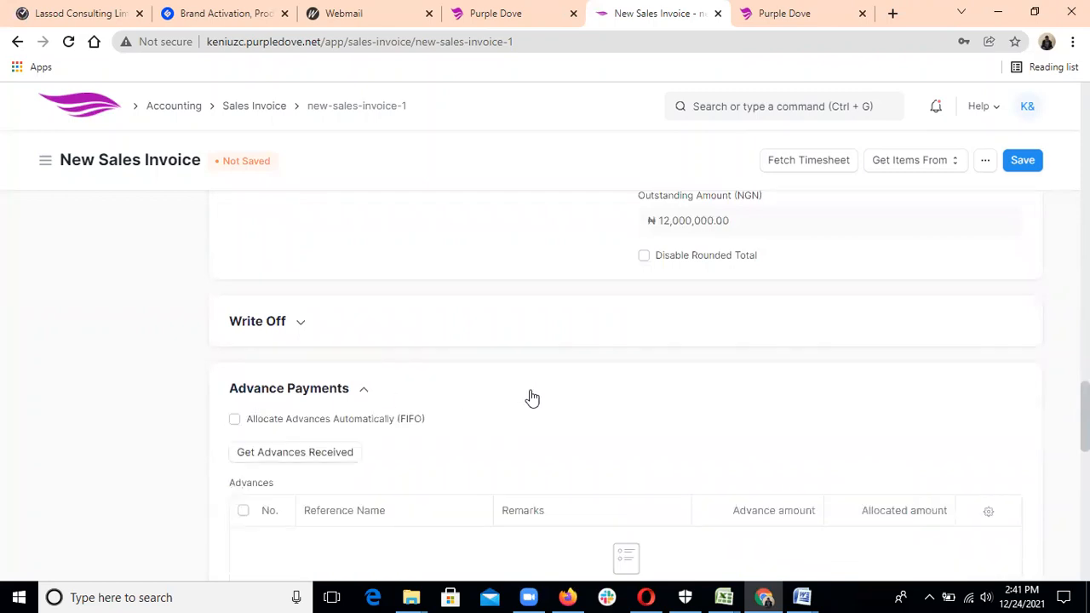
{"action": "scroll", "coordinate": [531, 396], "scroll_direction": "down", "scroll_amount": 1}
{"action": "scroll", "coordinate": [531, 397], "scroll_direction": "down", "scroll_amount": 4}
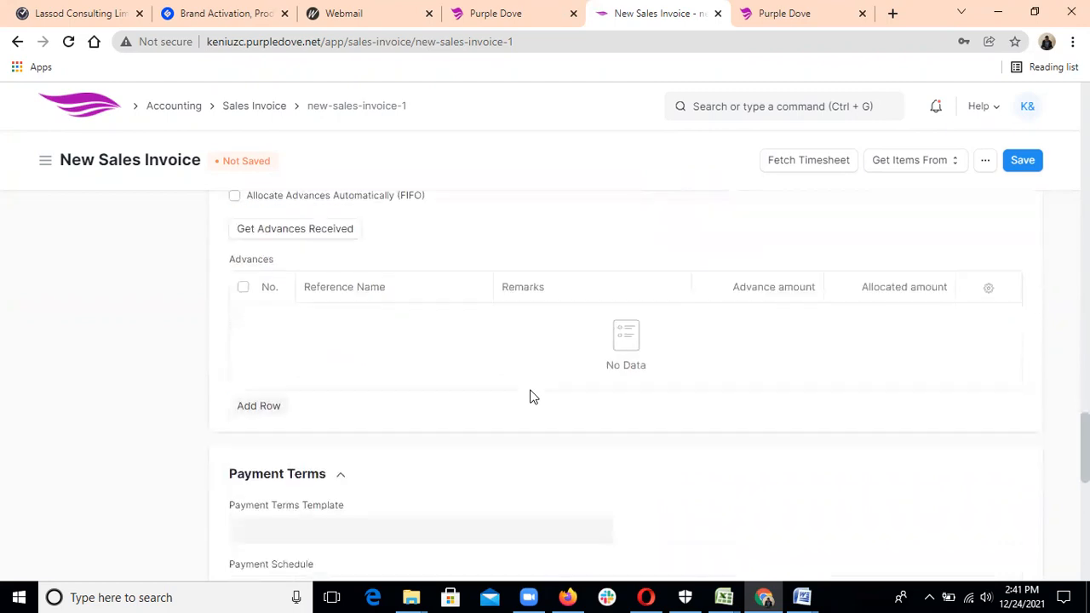
{"action": "scroll", "coordinate": [531, 397], "scroll_direction": "down", "scroll_amount": 2}
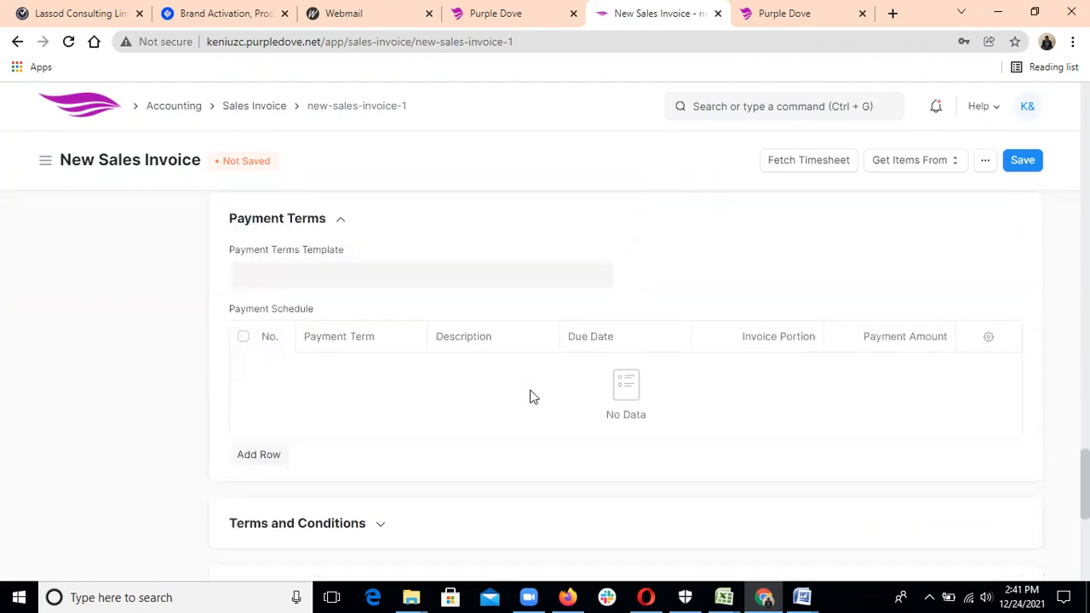
{"action": "scroll", "coordinate": [532, 397], "scroll_direction": "down", "scroll_amount": 3}
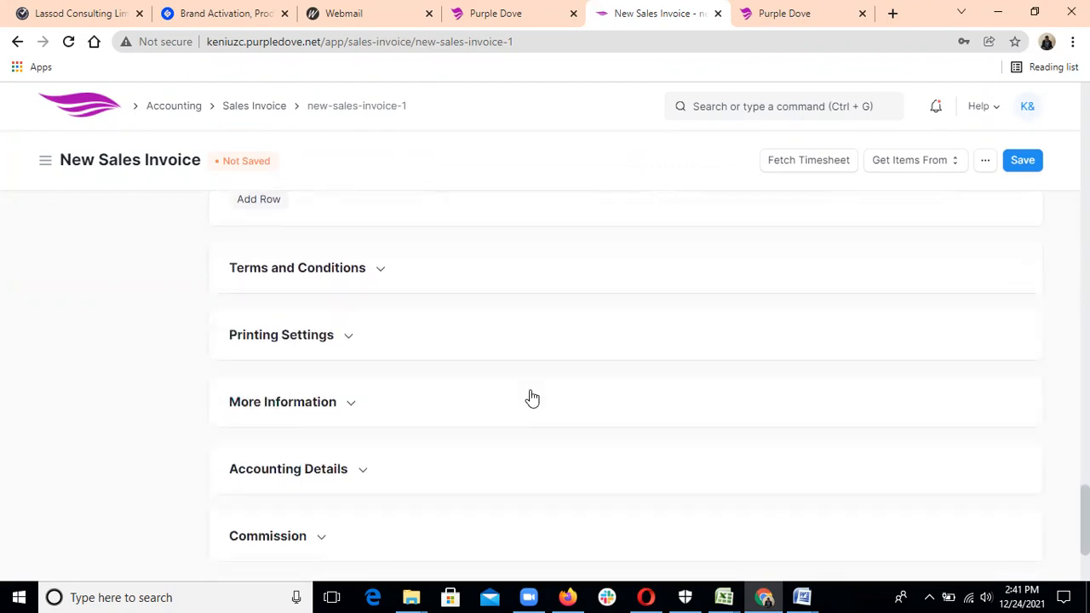
{"action": "scroll", "coordinate": [532, 397], "scroll_direction": "down", "scroll_amount": 3}
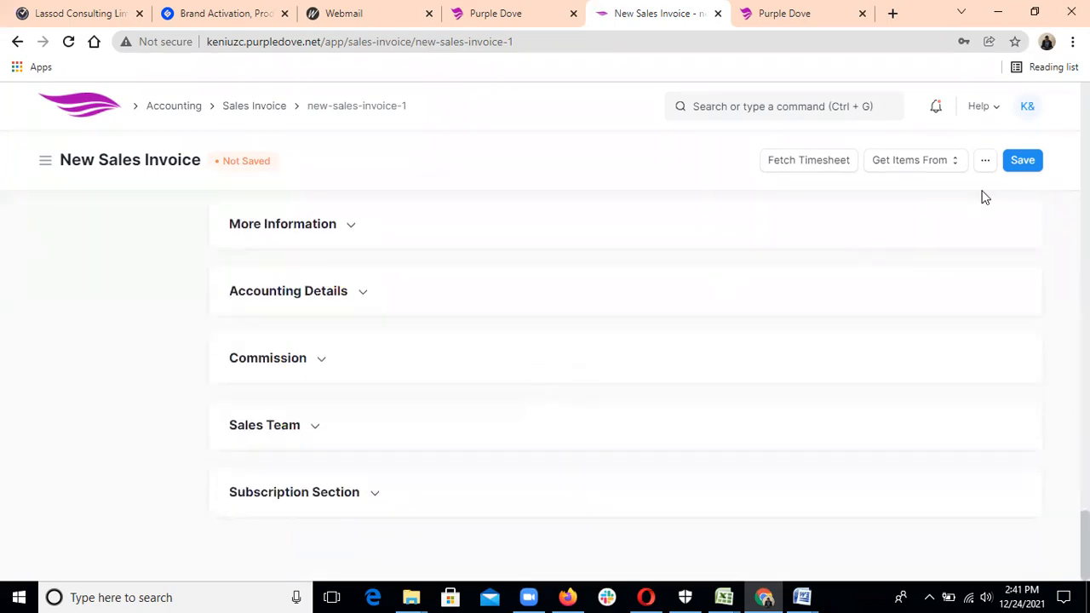
Save and submit the Pizaco ltd invoice ACC-SINV-2021-00003 so it shows as Unpaid.
{"action": "left_click", "coordinate": [1022, 169]}
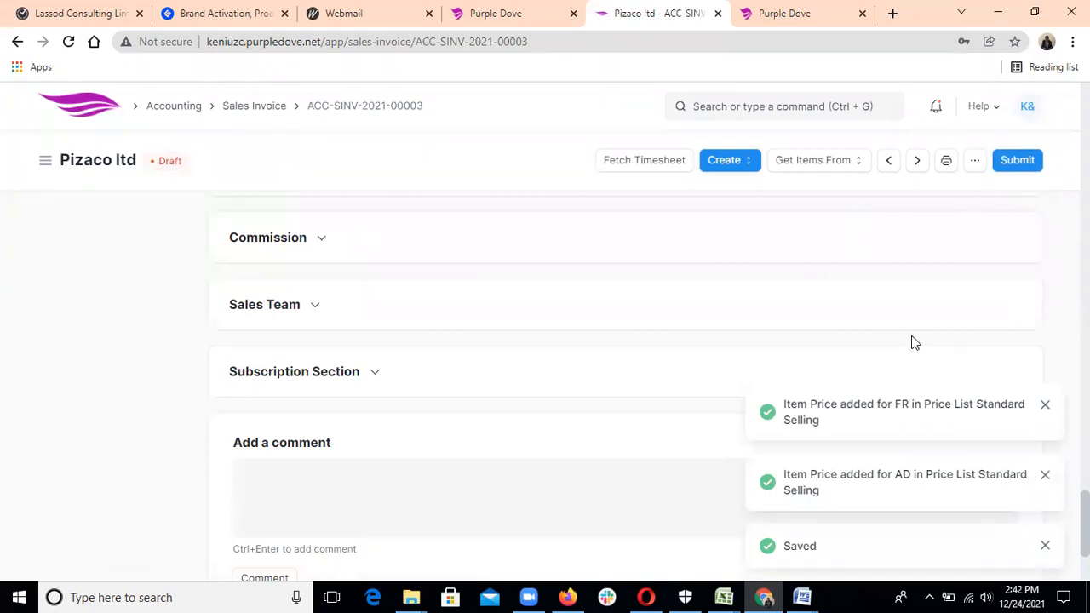
{"action": "scroll", "coordinate": [914, 343], "scroll_direction": "up", "scroll_amount": 4}
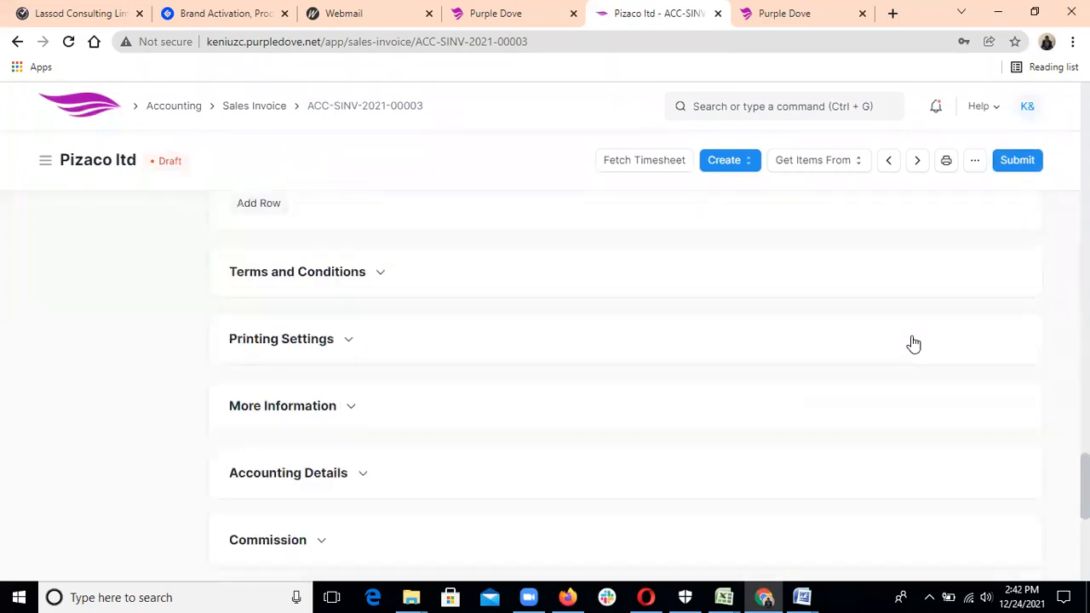
{"action": "scroll", "coordinate": [914, 343], "scroll_direction": "up", "scroll_amount": 15}
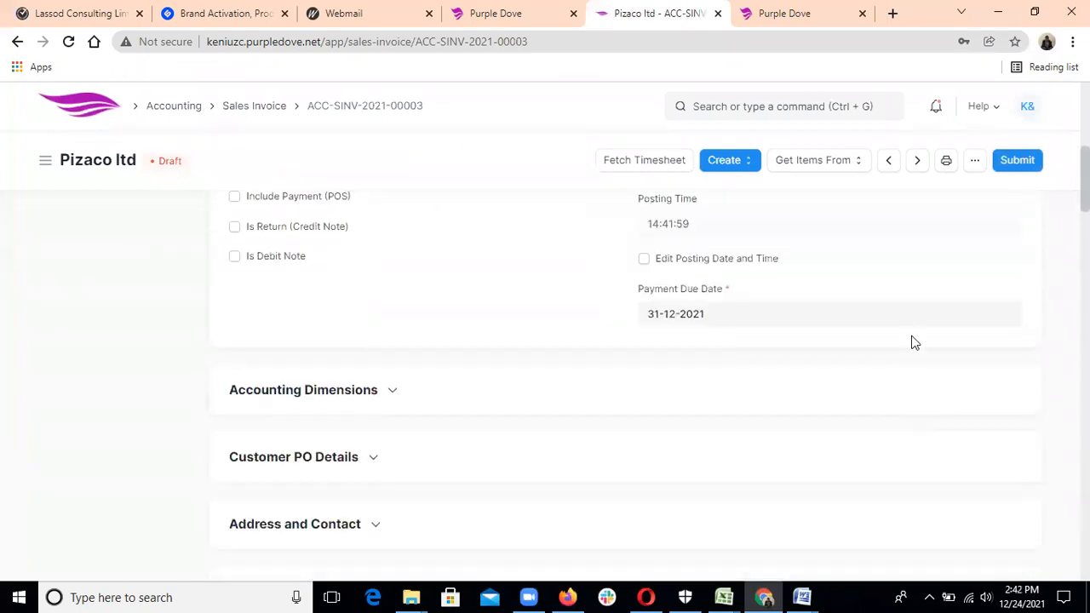
{"action": "scroll", "coordinate": [914, 343], "scroll_direction": "up", "scroll_amount": 5}
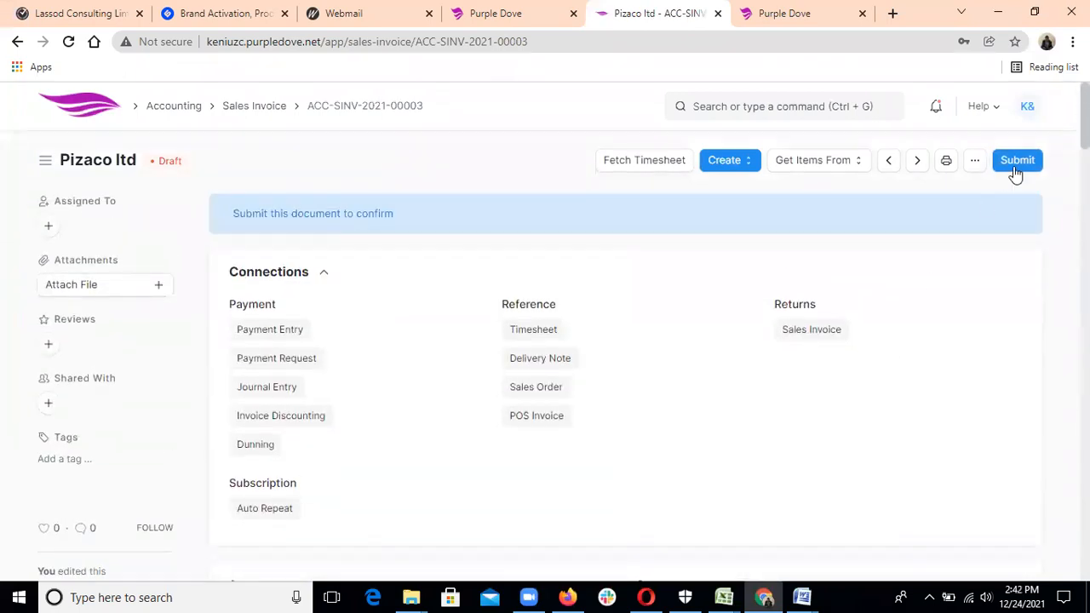
{"action": "left_click", "coordinate": [1026, 160]}
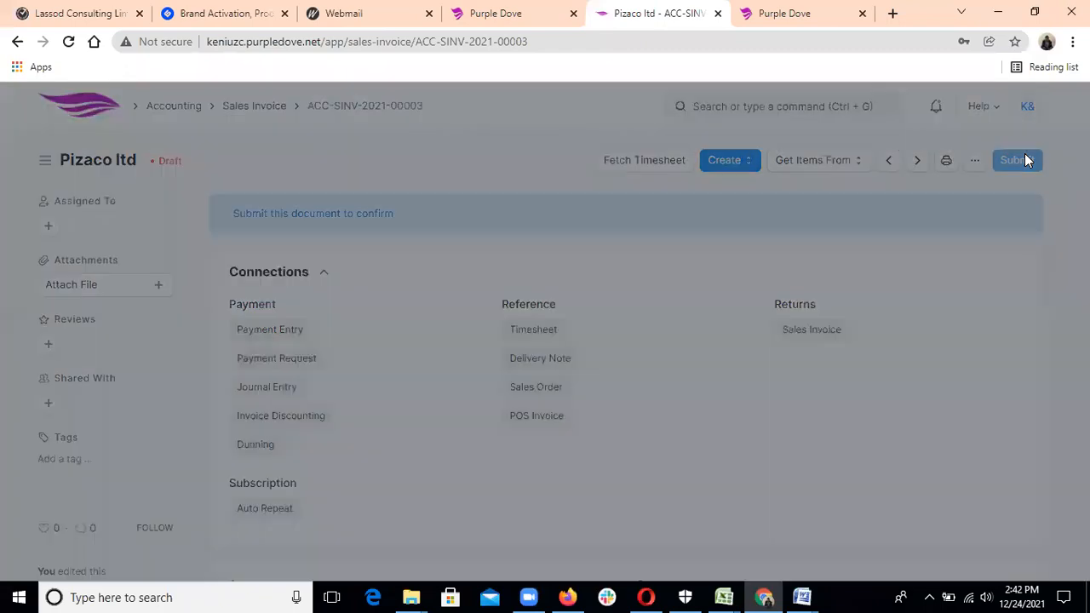
{"action": "left_click", "coordinate": [737, 228]}
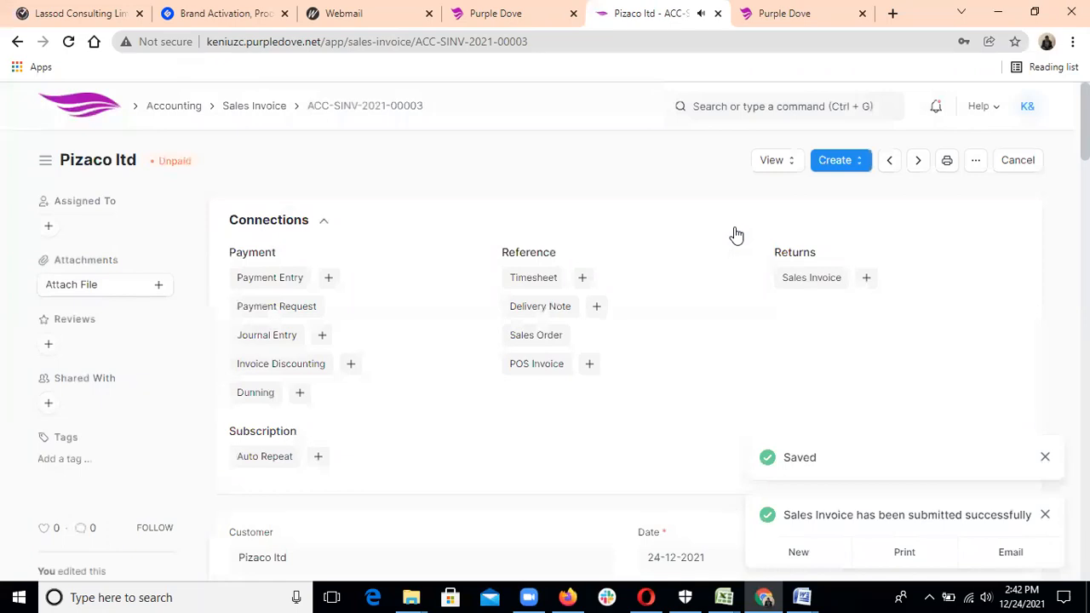
{"action": "left_click", "coordinate": [261, 109]}
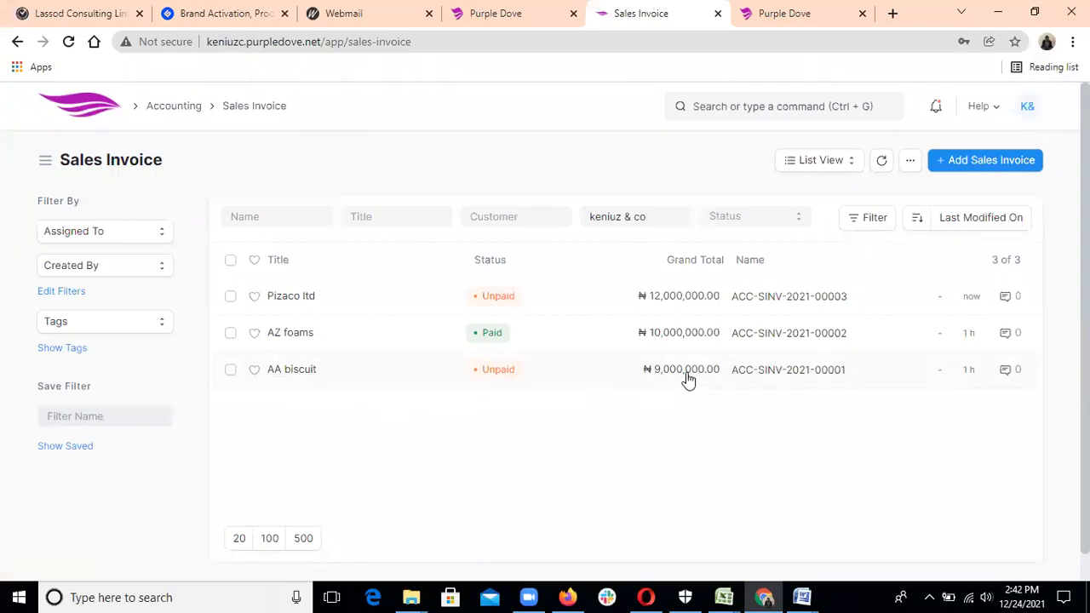
Start another new sales invoice from the list, where Pizaco ltd shows Unpaid at ₦12,000,000.00.
{"action": "left_click", "coordinate": [968, 169]}
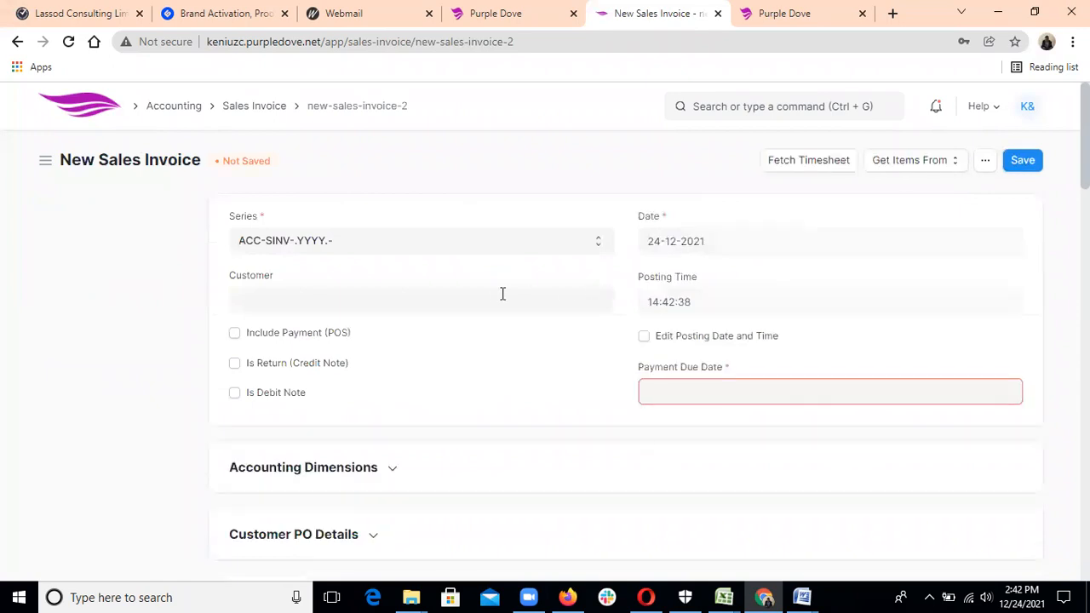
Choose the customer Ay co ltd and set the payment due date to 30-12-2021.
{"action": "left_click", "coordinate": [492, 295]}
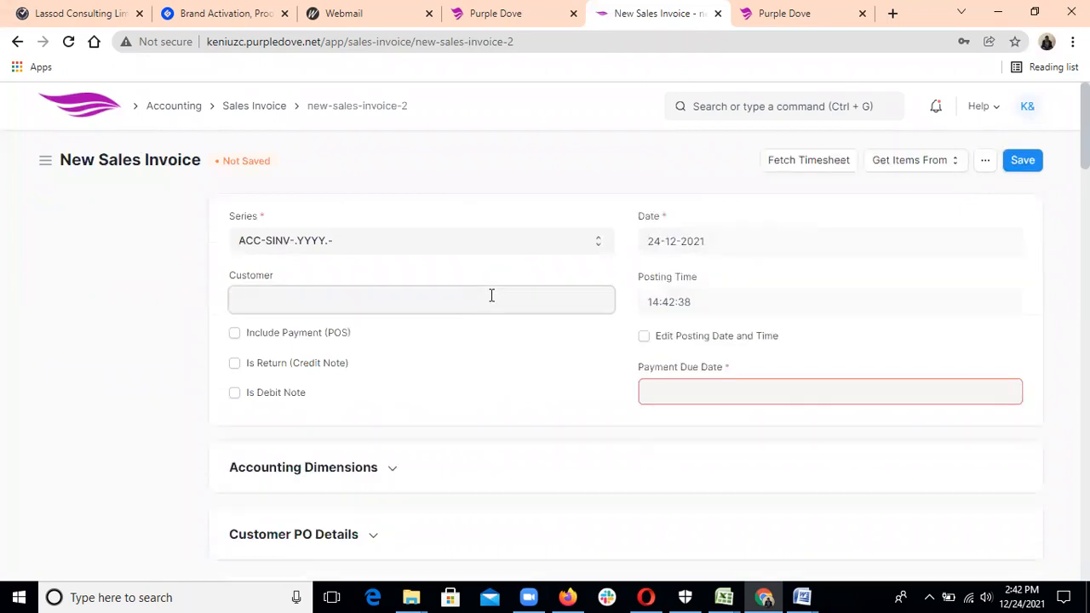
{"action": "left_click", "coordinate": [388, 392]}
{"action": "left_click", "coordinate": [657, 389]}
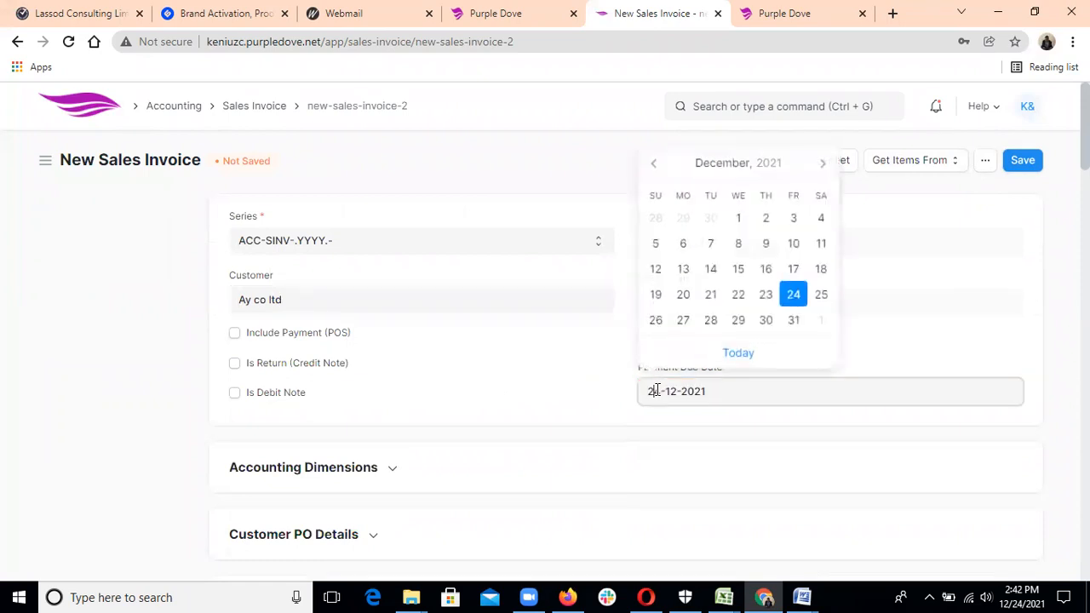
{"action": "left_click", "coordinate": [765, 321]}
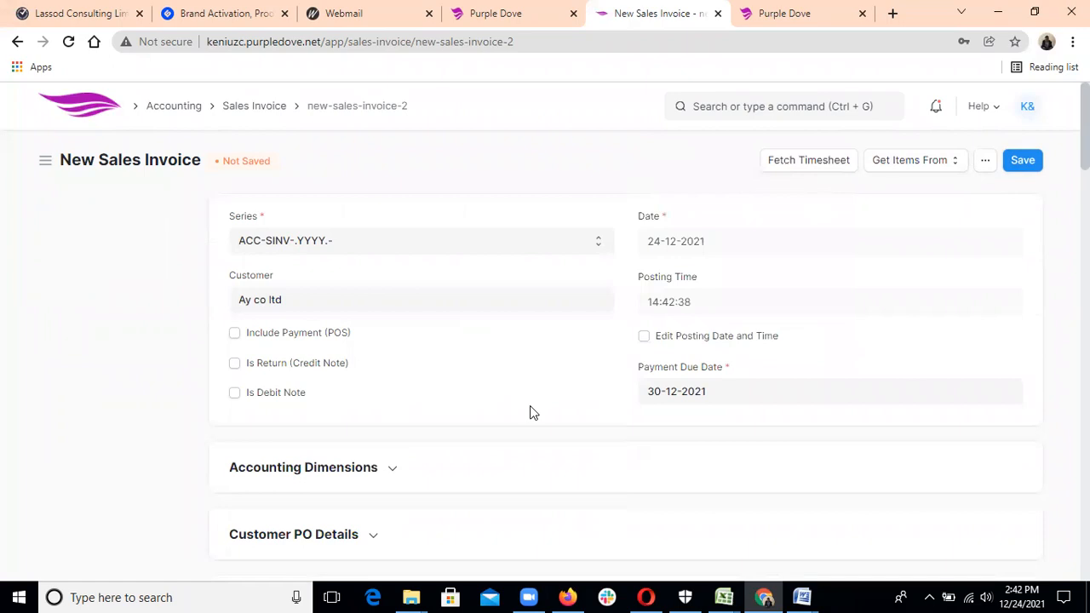
Set the invoice's cost center to Main - K&C under Accounting Dimensions.
{"action": "scroll", "coordinate": [529, 413], "scroll_direction": "down", "scroll_amount": 3}
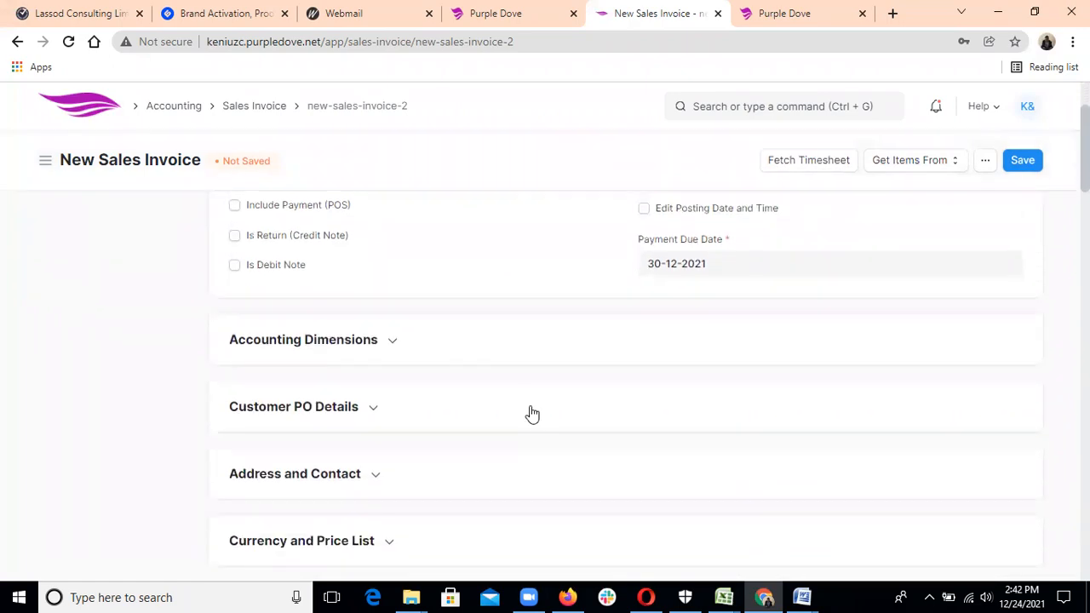
{"action": "left_click", "coordinate": [392, 342]}
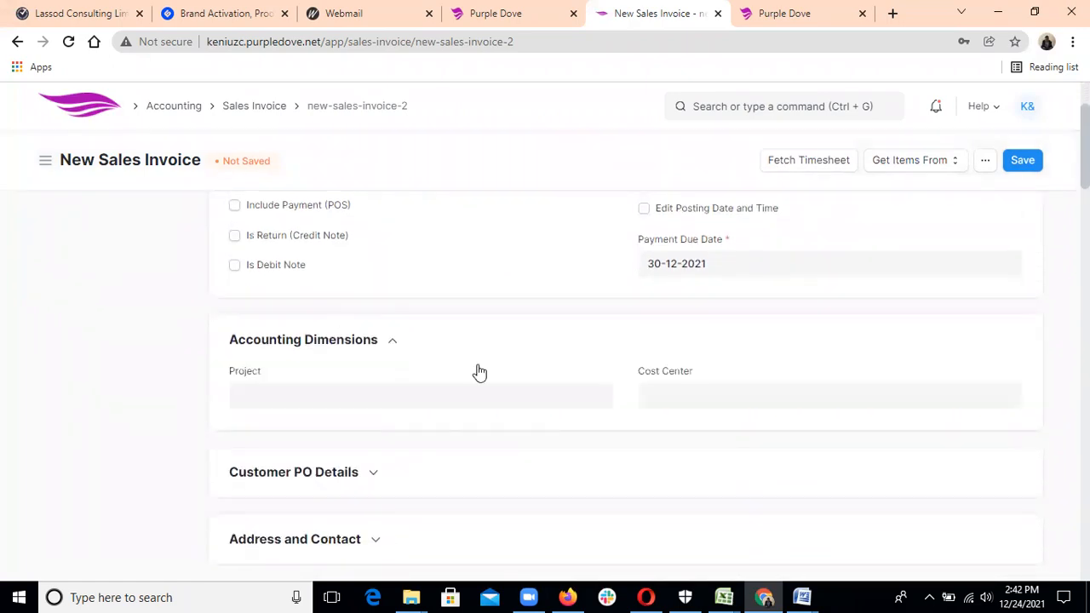
{"action": "left_click", "coordinate": [689, 398]}
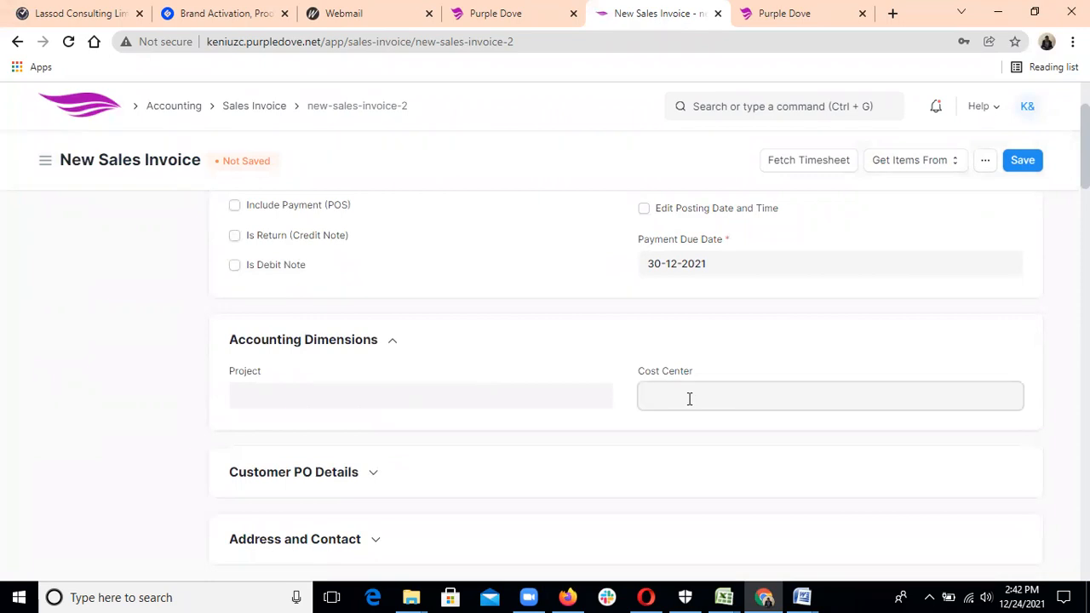
{"action": "left_click", "coordinate": [689, 426]}
{"action": "left_click", "coordinate": [606, 348]}
{"action": "left_click", "coordinate": [606, 347]}
{"action": "scroll", "coordinate": [608, 348], "scroll_direction": "down", "scroll_amount": 1}
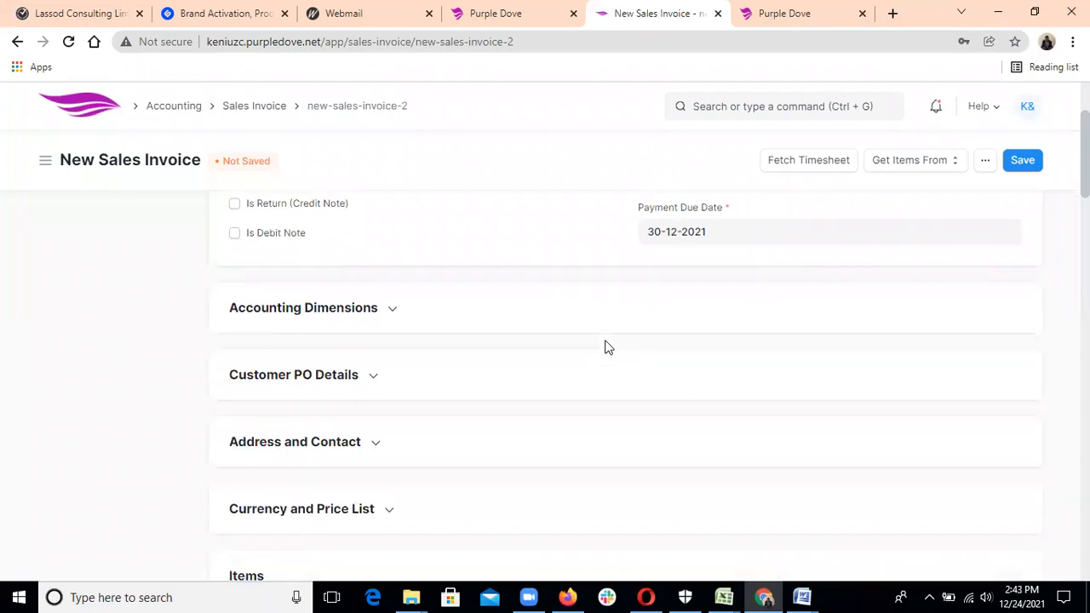
{"action": "scroll", "coordinate": [608, 348], "scroll_direction": "down", "scroll_amount": 3}
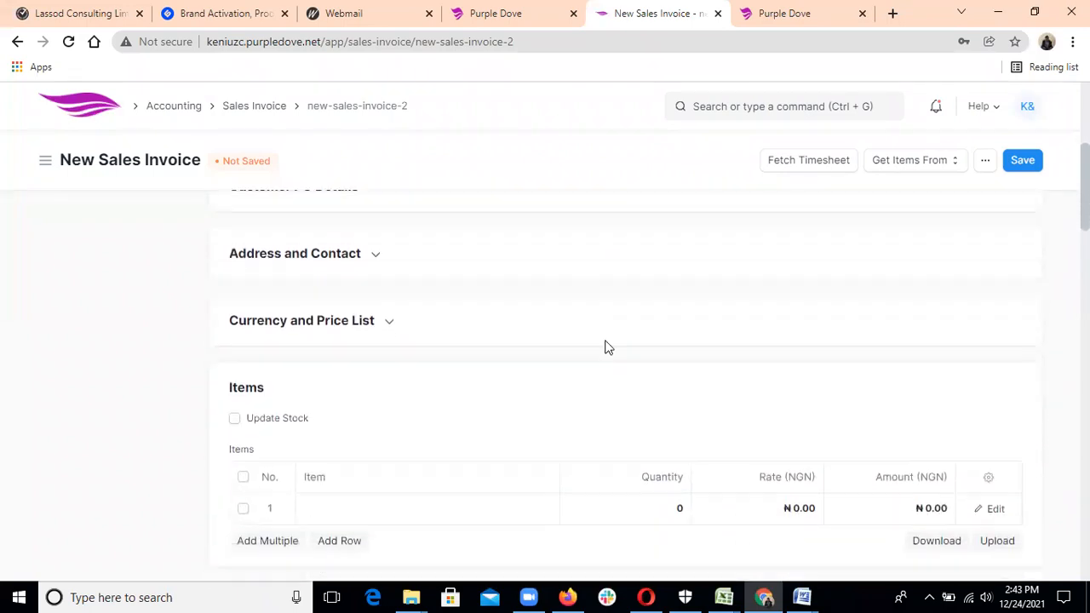
{"action": "scroll", "coordinate": [608, 347], "scroll_direction": "down", "scroll_amount": 1}
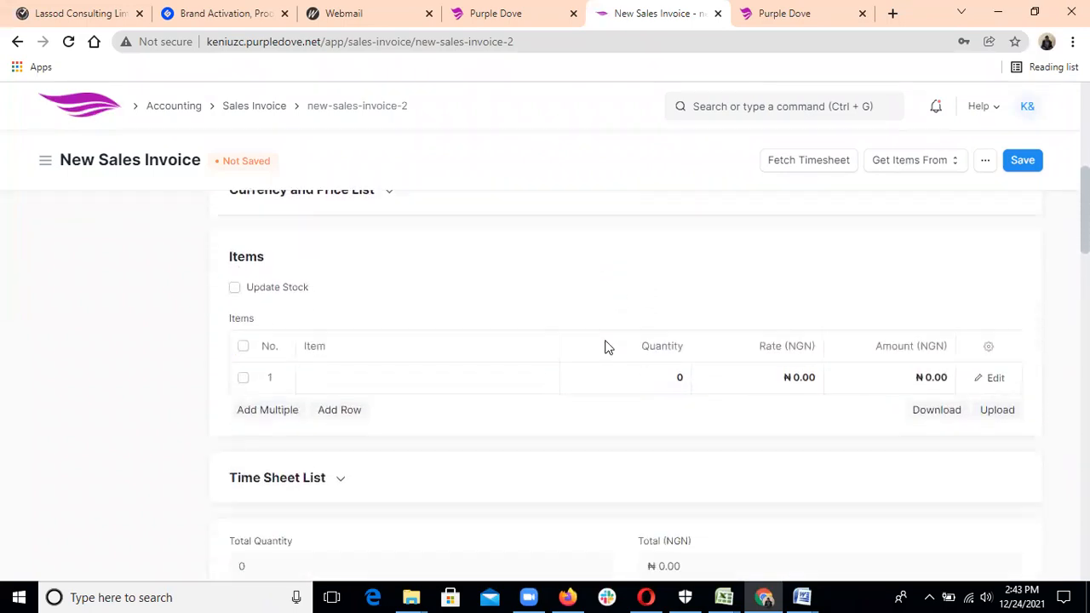
Make IT the first row's item, replacing the BC and FR attempts.
{"action": "left_click", "coordinate": [457, 376]}
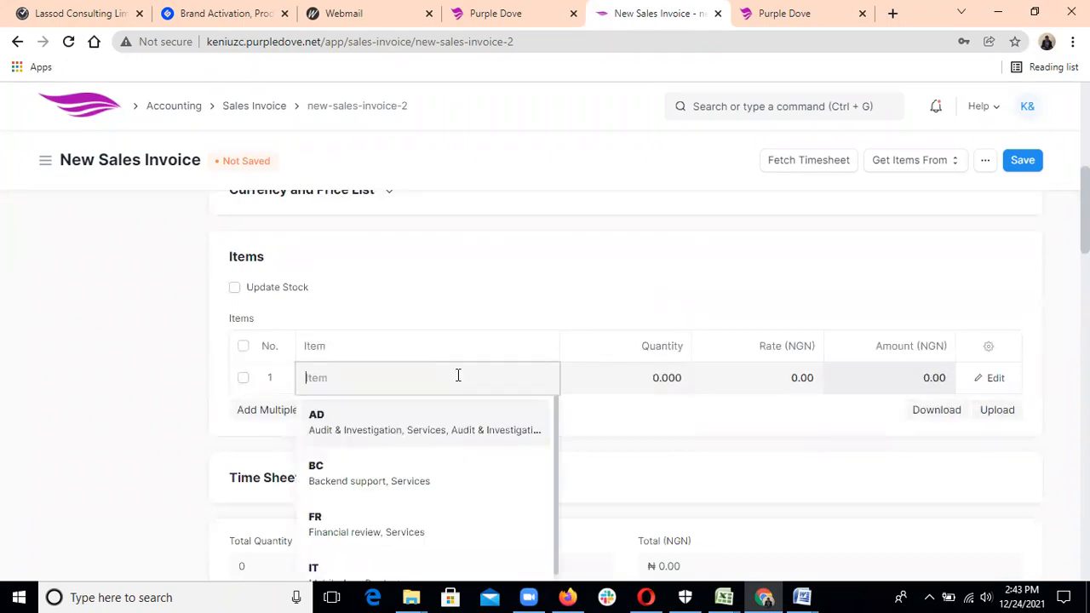
{"action": "left_click", "coordinate": [419, 482]}
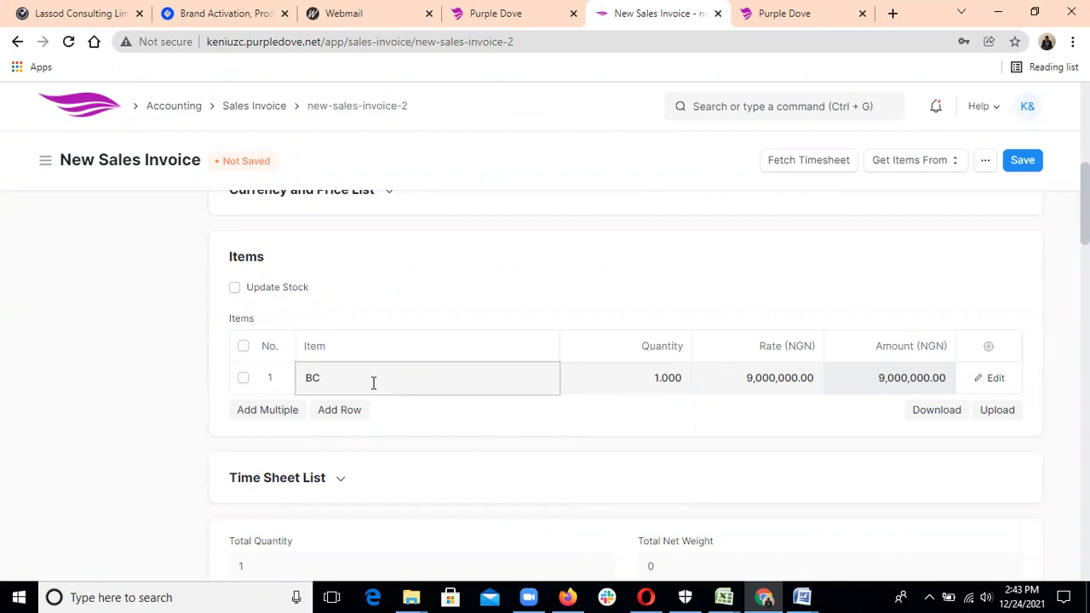
{"action": "key", "text": "BackSpace"}
{"action": "key", "text": "BackSpace"}
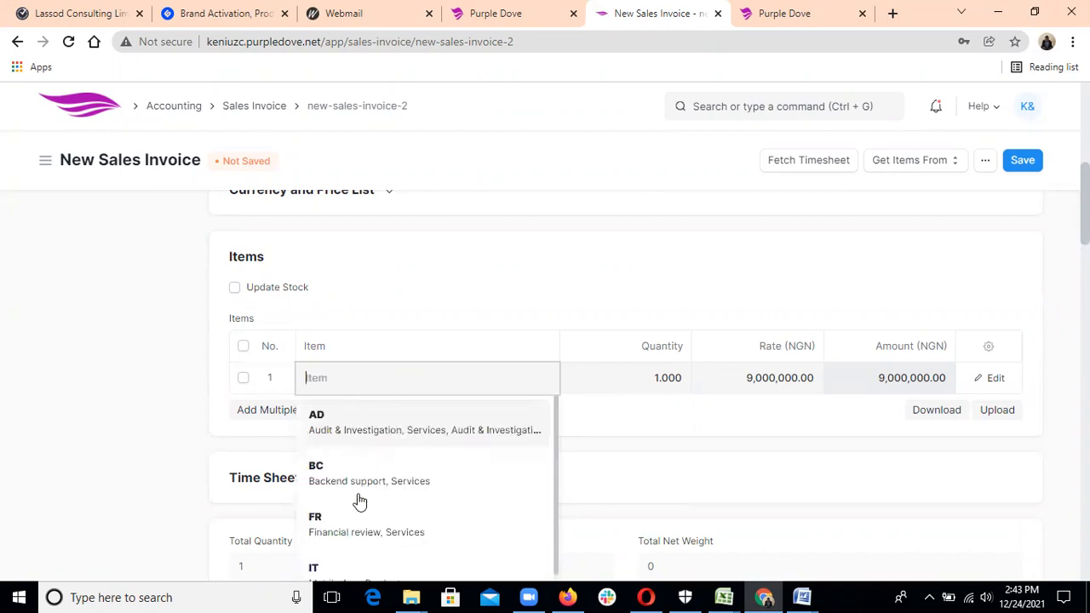
{"action": "left_click", "coordinate": [359, 528]}
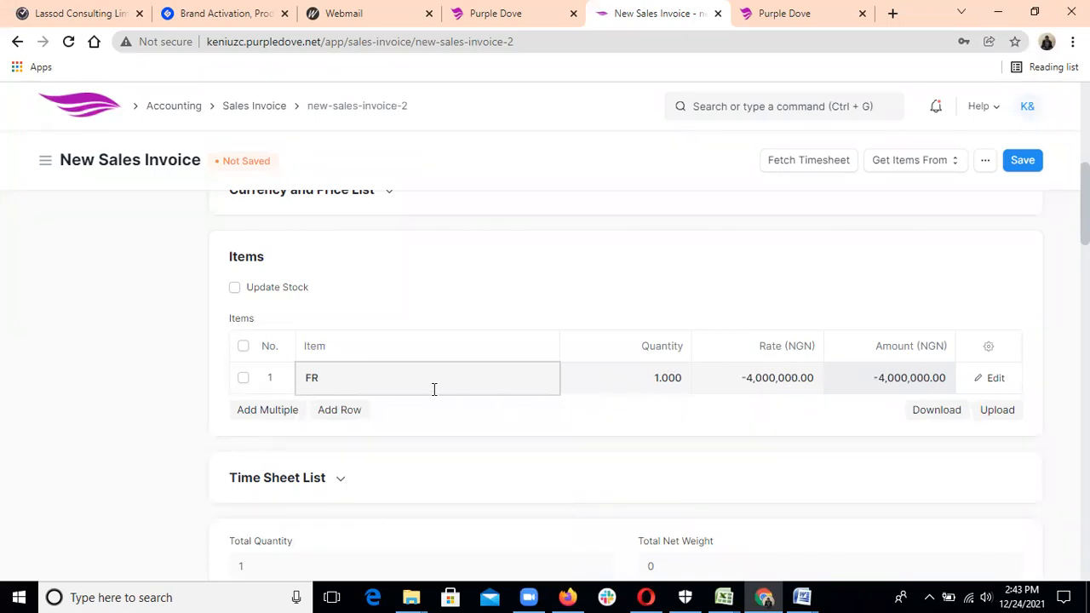
{"action": "key", "text": "BackSpace"}
{"action": "key", "text": "BackSpace"}
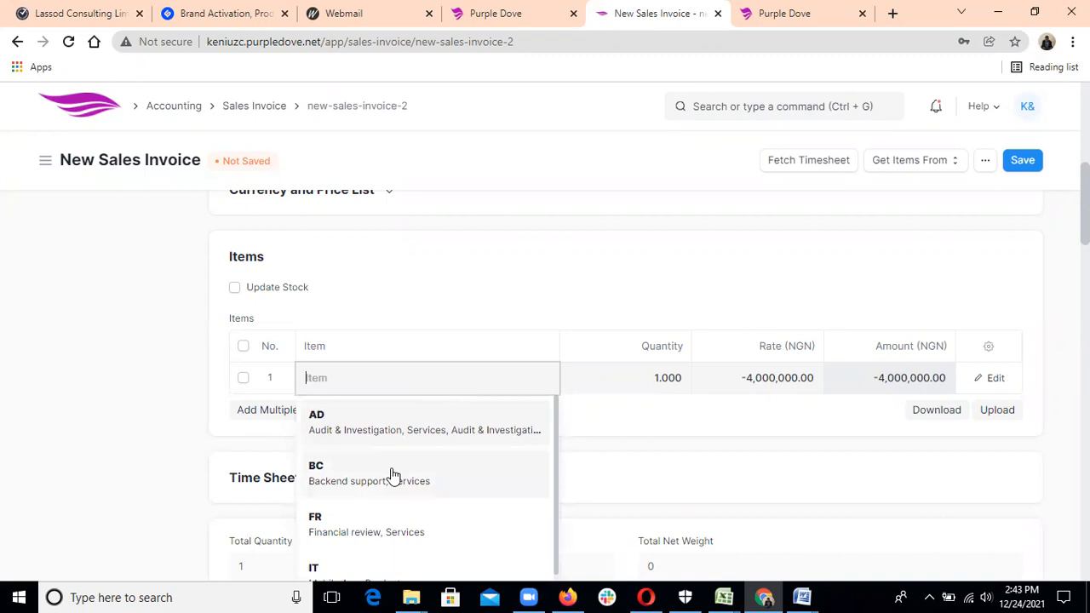
{"action": "left_click", "coordinate": [381, 566]}
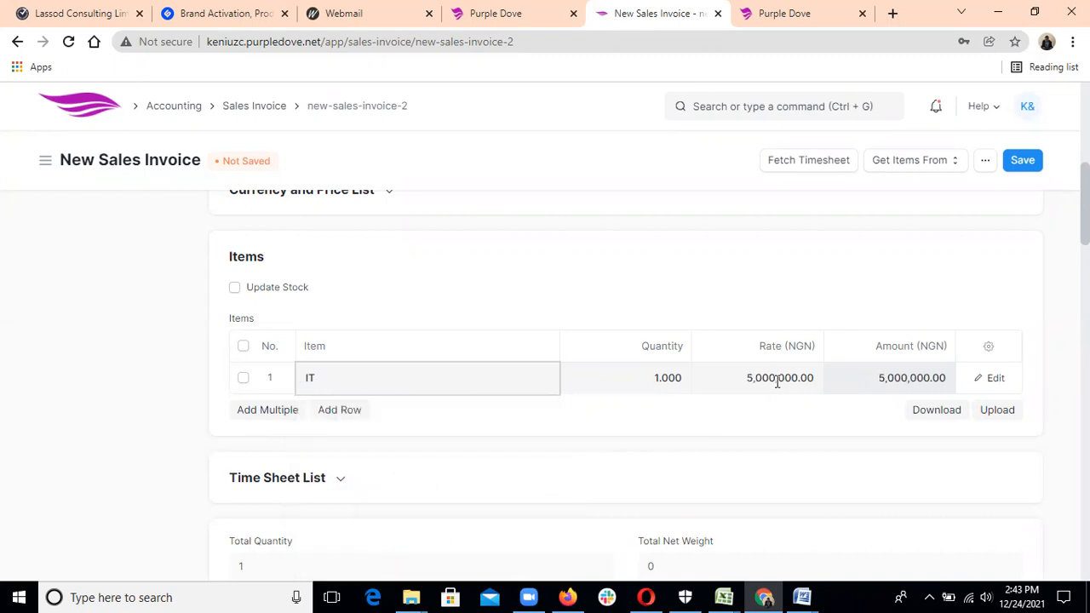
Set the IT line's rate to 8,000,000, removing the extra zero.
{"action": "left_click", "coordinate": [751, 380]}
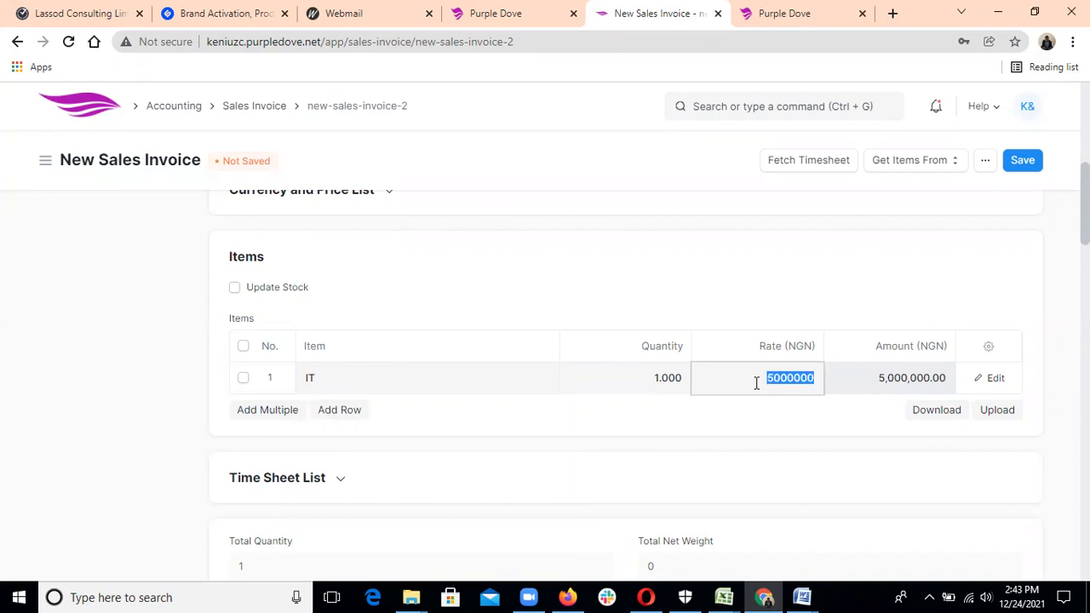
{"action": "type", "text": "80000000"}
{"action": "left_click", "coordinate": [752, 438]}
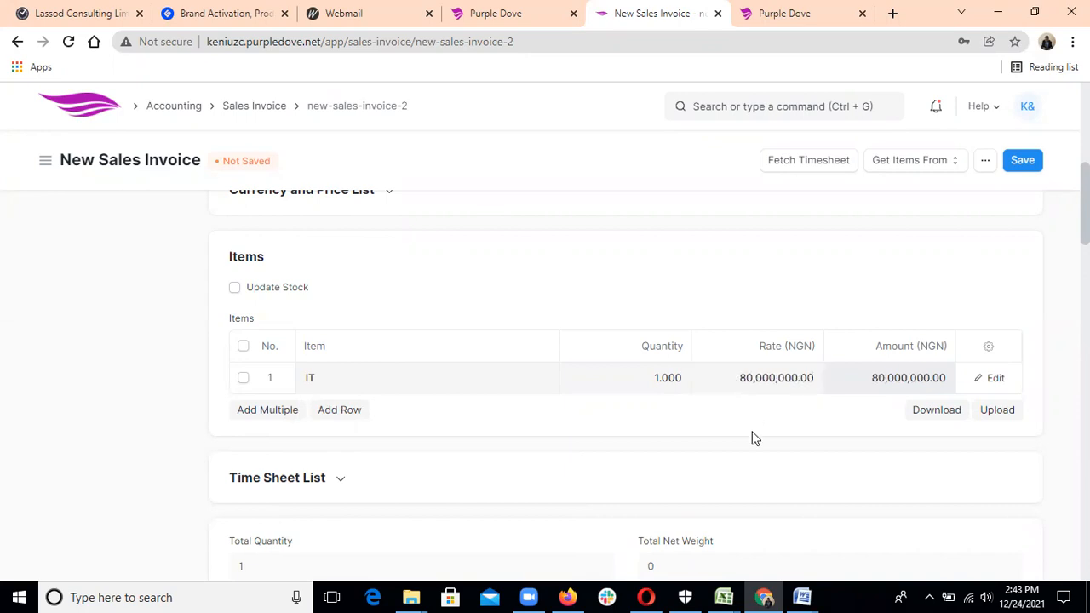
{"action": "left_click", "coordinate": [764, 383]}
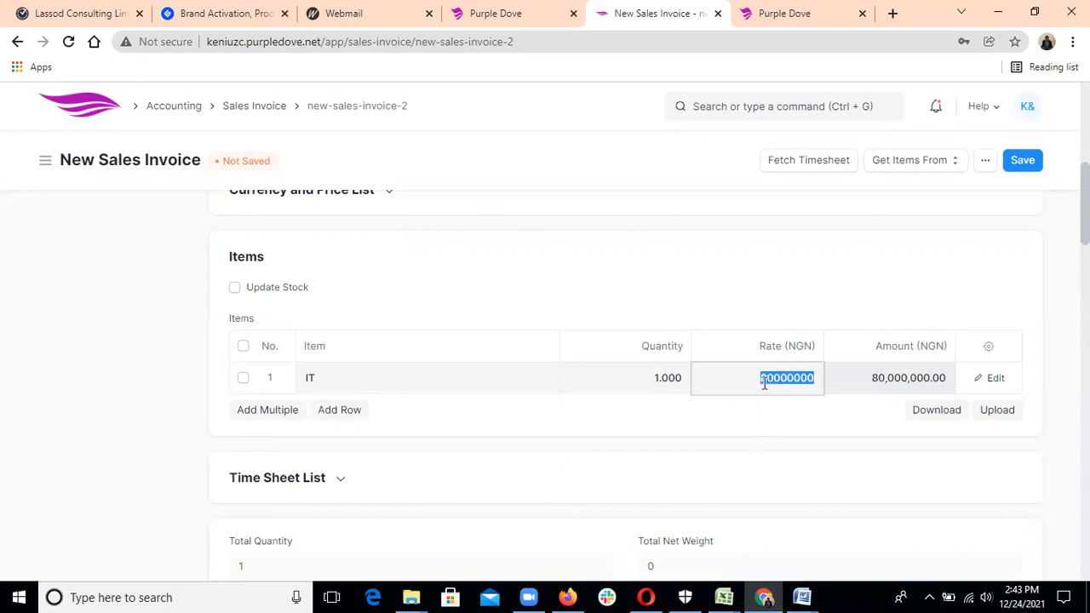
{"action": "left_click", "coordinate": [776, 378]}
{"action": "key", "text": "BackSpace"}
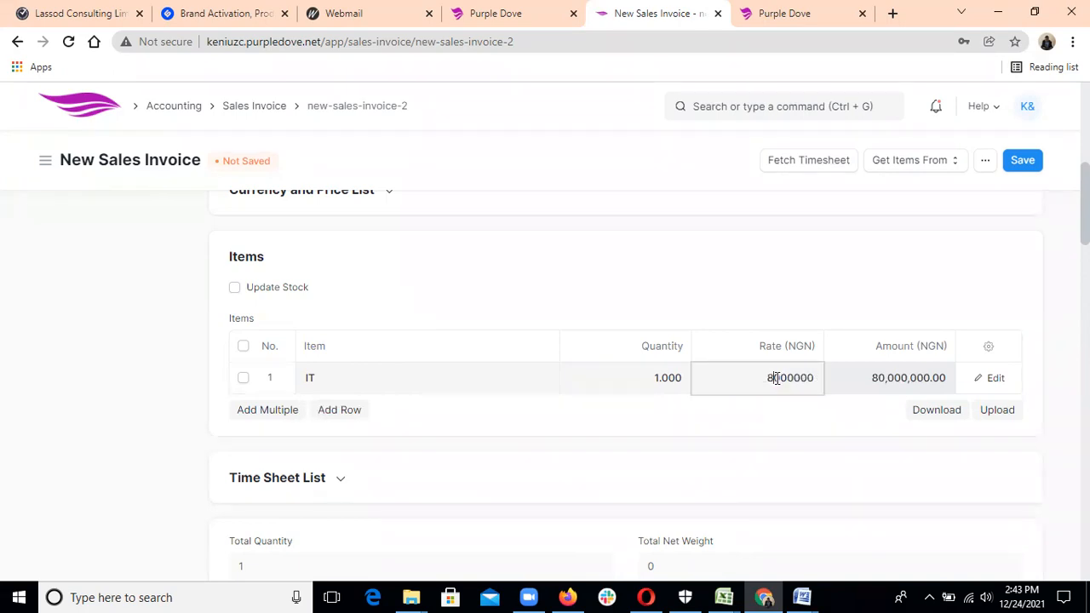
{"action": "left_click", "coordinate": [770, 419]}
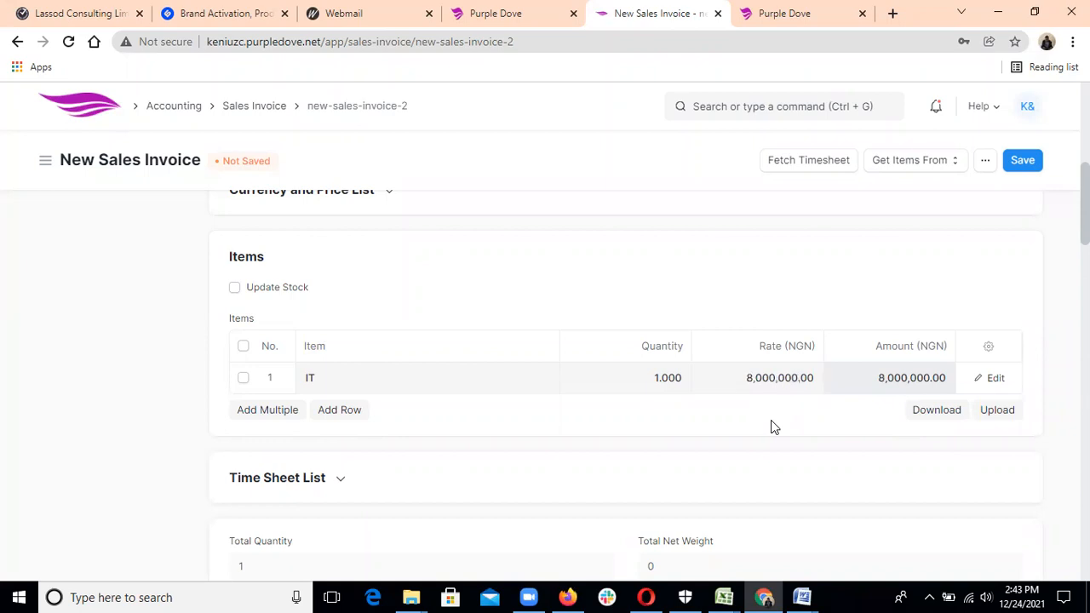
Check the totals, then save and submit the invoice as ACC-SINV-2021-00004.
{"action": "scroll", "coordinate": [771, 419], "scroll_direction": "down", "scroll_amount": 6}
{"action": "scroll", "coordinate": [770, 420], "scroll_direction": "down", "scroll_amount": 5}
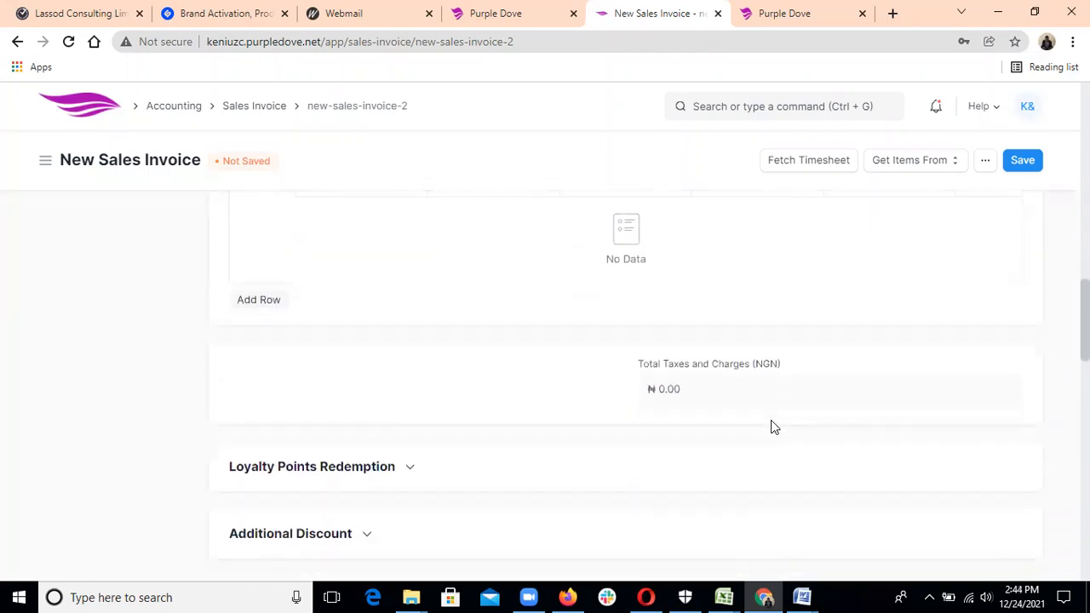
{"action": "scroll", "coordinate": [770, 426], "scroll_direction": "down", "scroll_amount": 2}
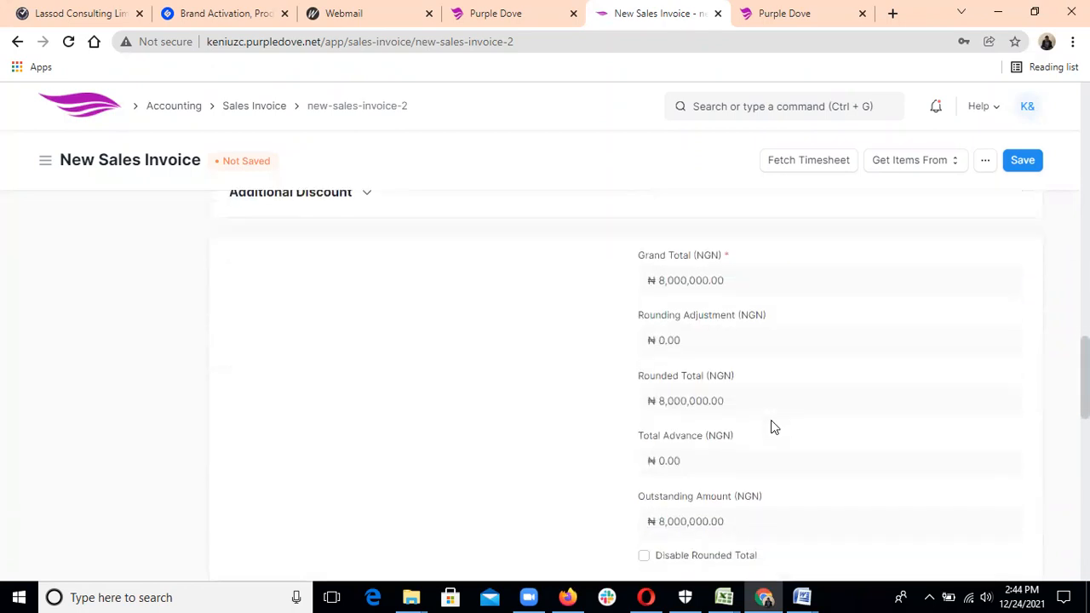
{"action": "left_click", "coordinate": [1024, 164]}
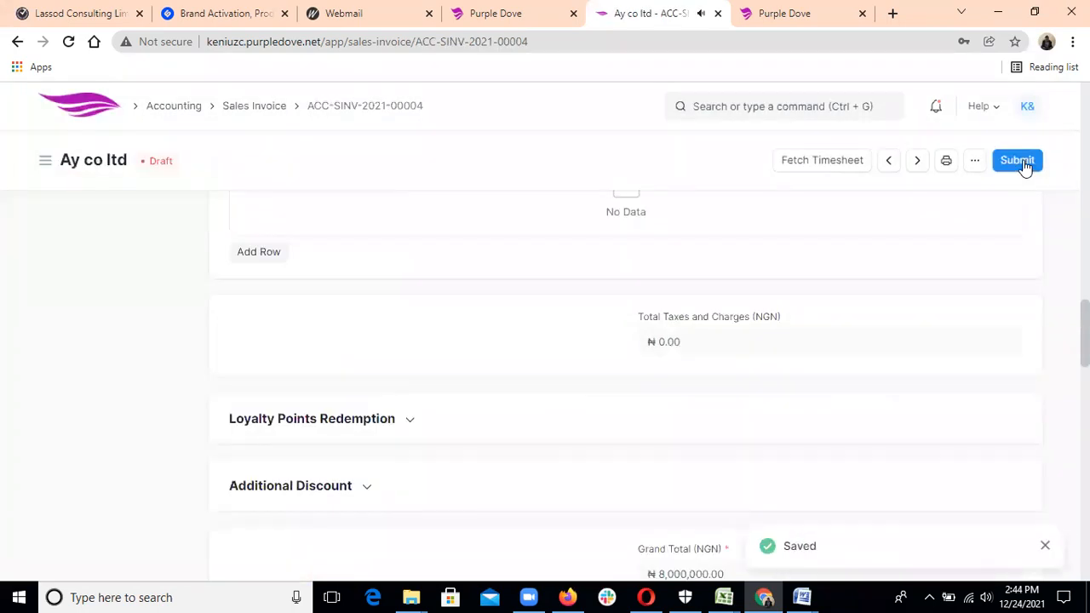
{"action": "left_click", "coordinate": [1023, 162]}
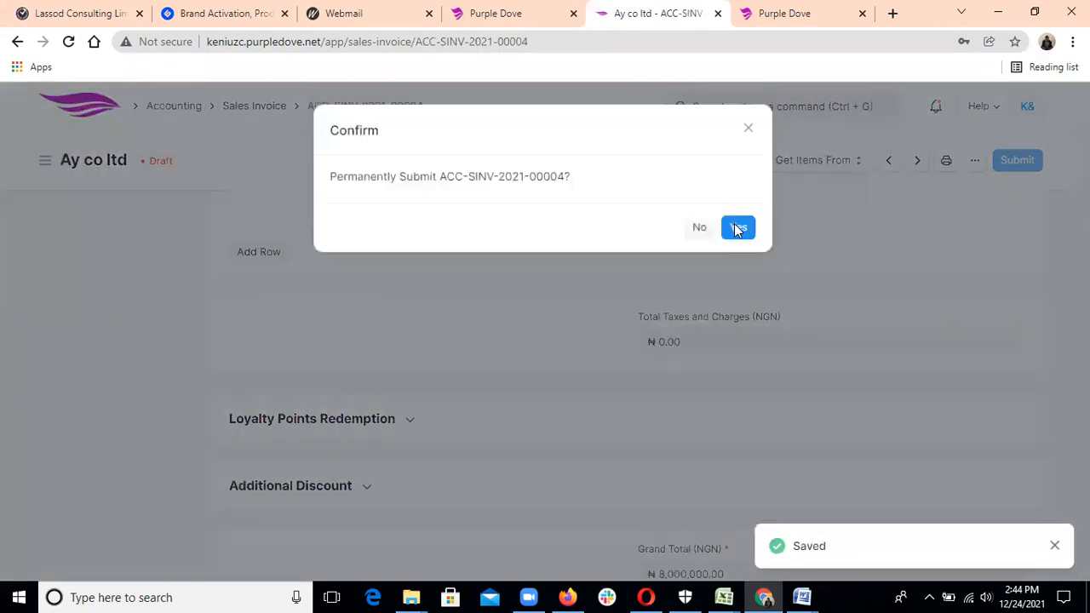
{"action": "left_click", "coordinate": [736, 227]}
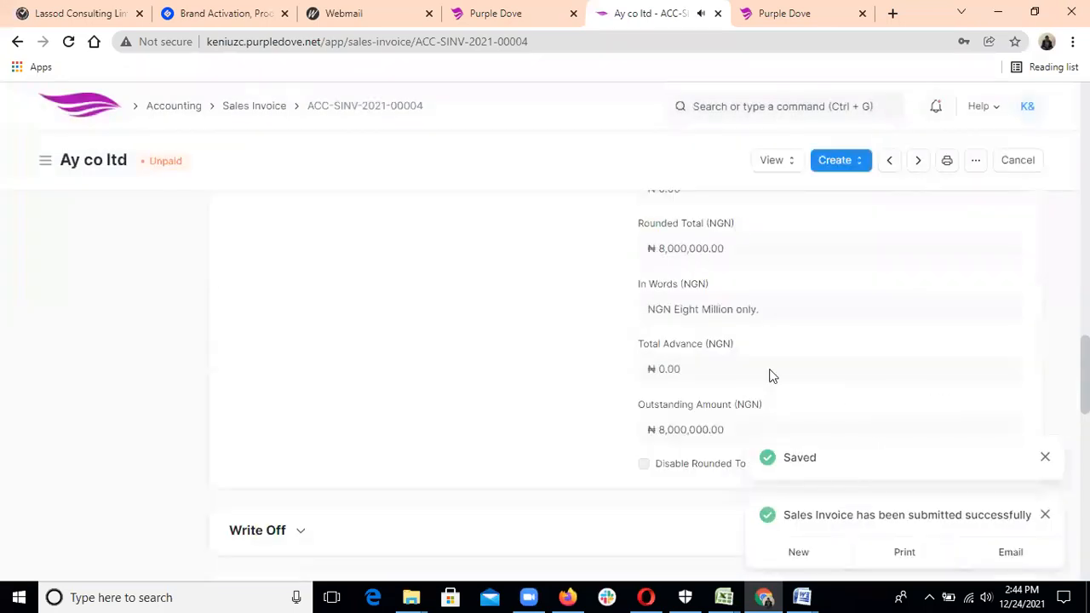
{"action": "scroll", "coordinate": [772, 375], "scroll_direction": "up", "scroll_amount": 8}
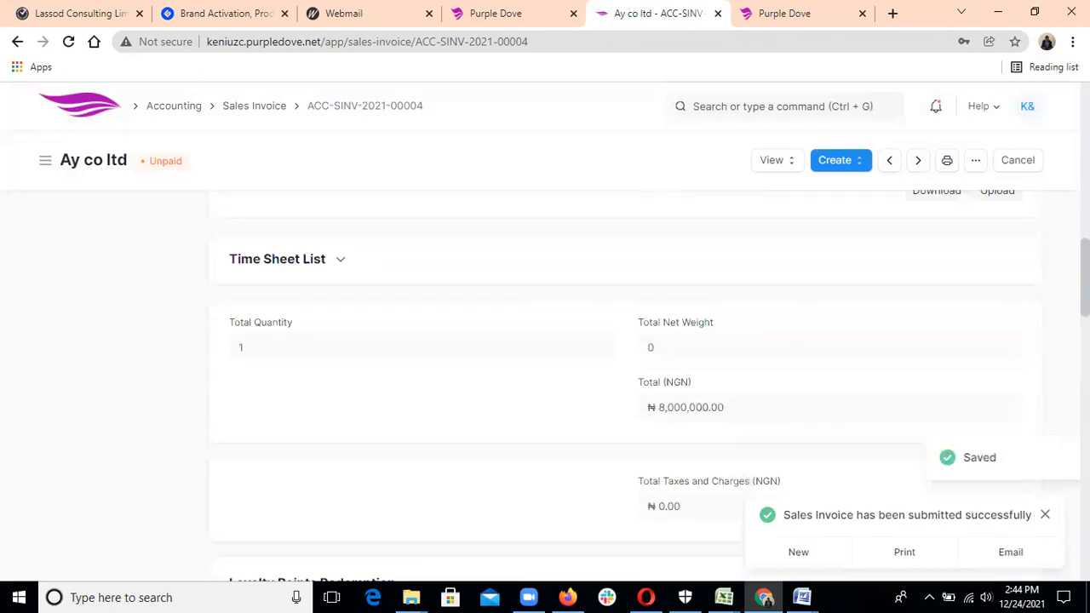
{"action": "scroll", "coordinate": [626, 383], "scroll_direction": "up", "scroll_amount": 5}
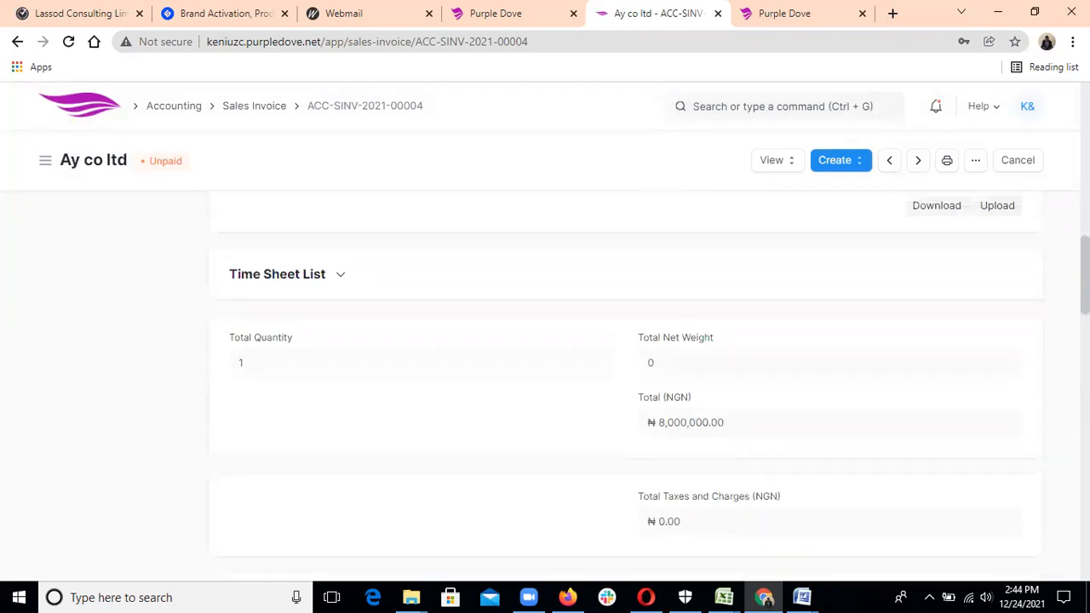
Open Pizaco ltd's invoice ACC-SINV-2021-00003 from the Sales Invoice list.
{"action": "left_click", "coordinate": [241, 115]}
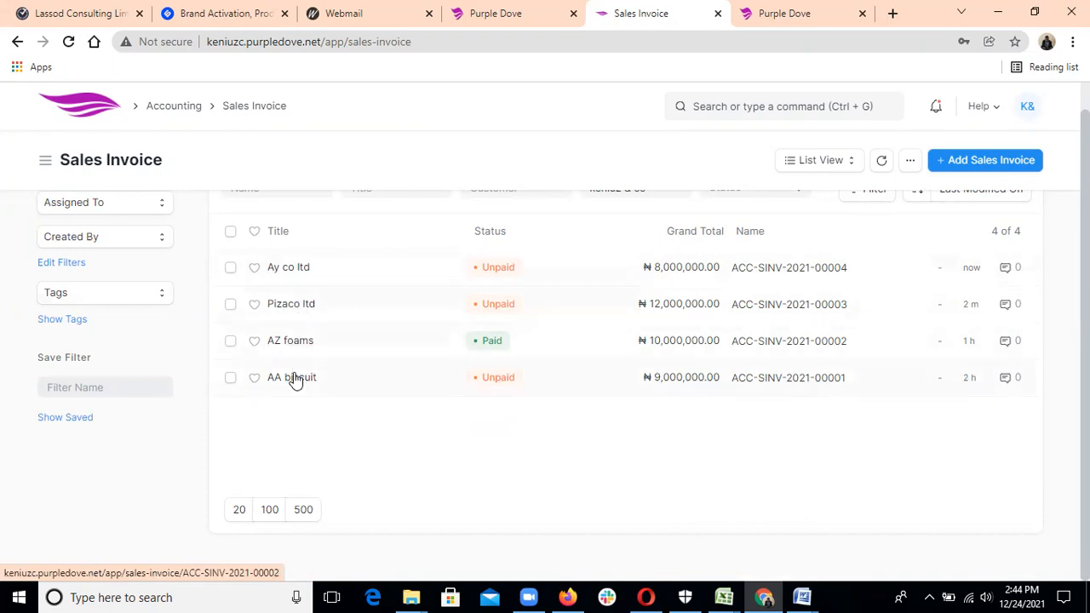
{"action": "left_click", "coordinate": [283, 310]}
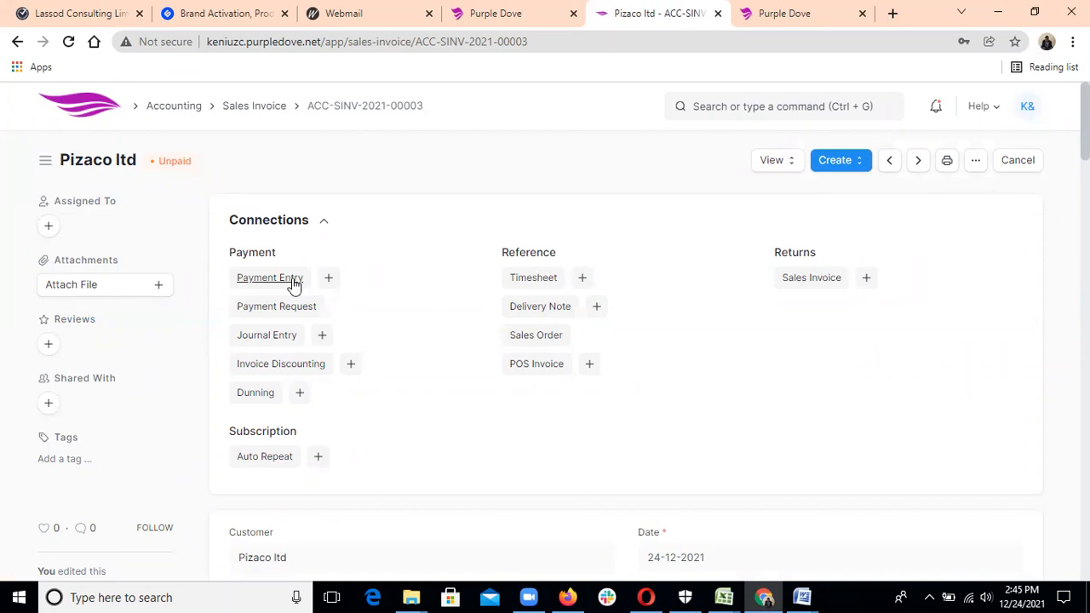
Create a Payment Entry receiving ₦12,000,000 into GT Bank - K&C against ACC-SINV-2021-00003.
{"action": "left_click", "coordinate": [328, 280]}
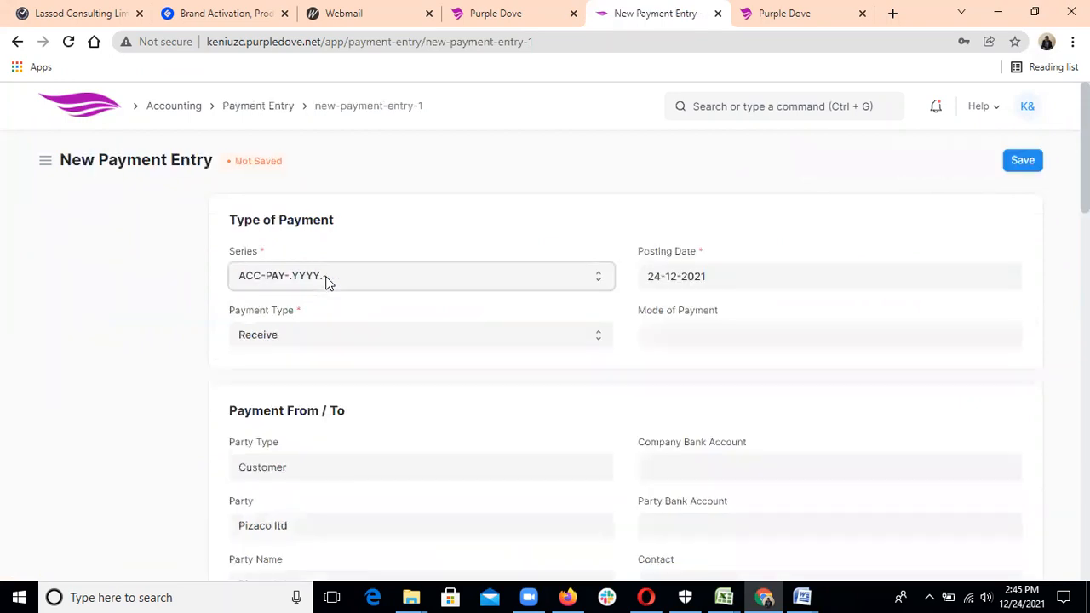
{"action": "left_click", "coordinate": [447, 366]}
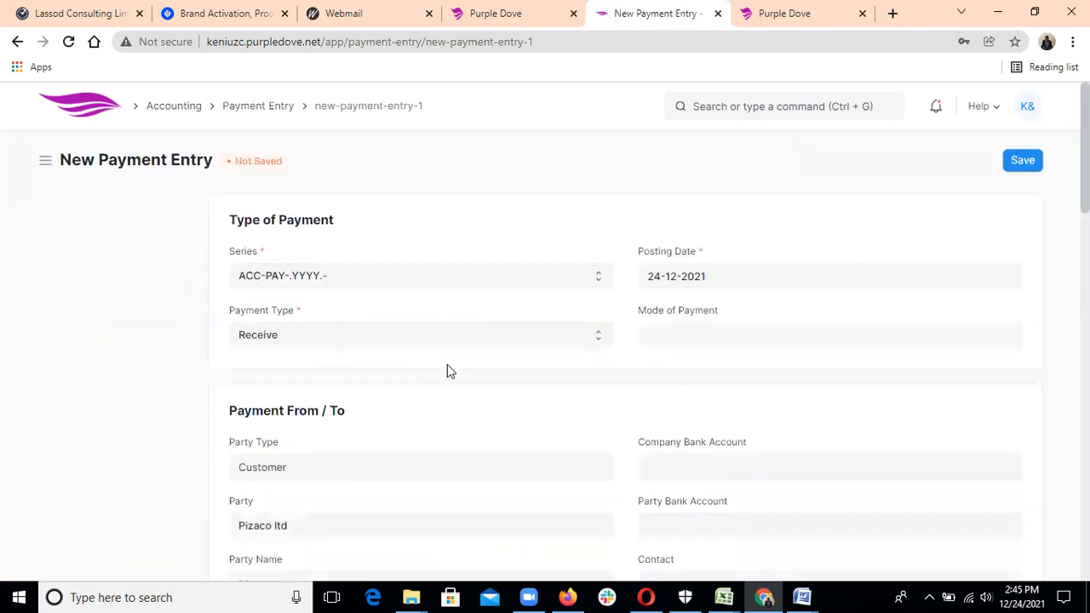
{"action": "scroll", "coordinate": [449, 371], "scroll_direction": "down", "scroll_amount": 3}
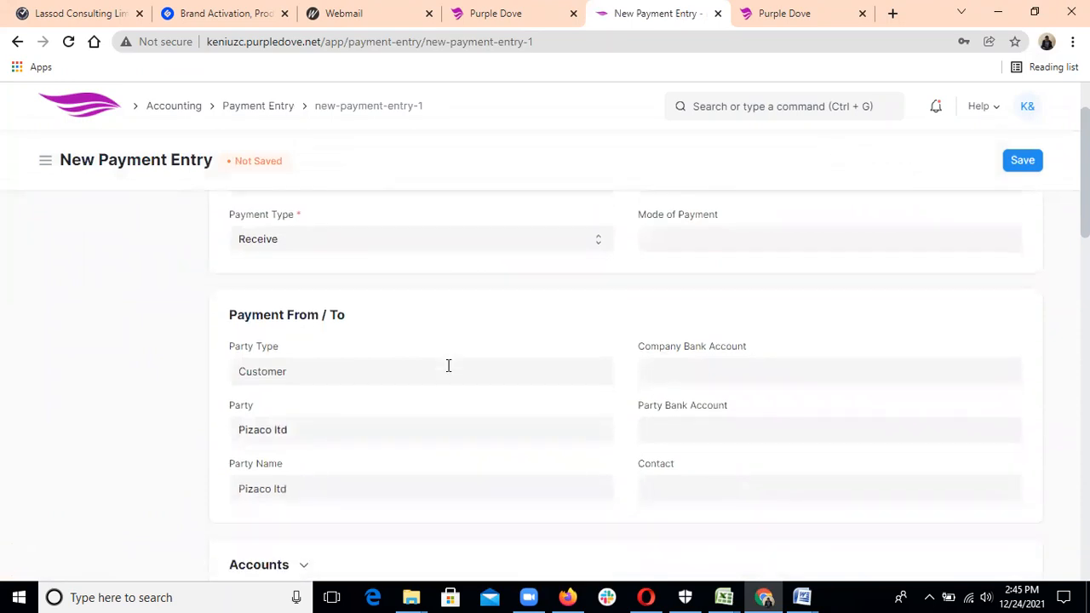
{"action": "scroll", "coordinate": [449, 368], "scroll_direction": "down", "scroll_amount": 1}
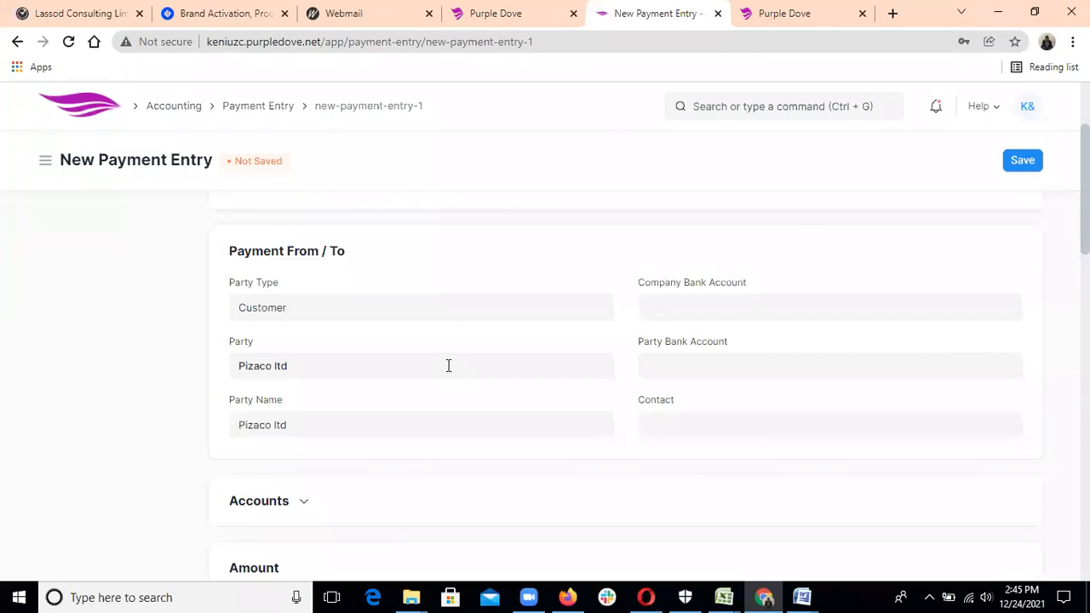
{"action": "scroll", "coordinate": [448, 365], "scroll_direction": "down", "scroll_amount": 3}
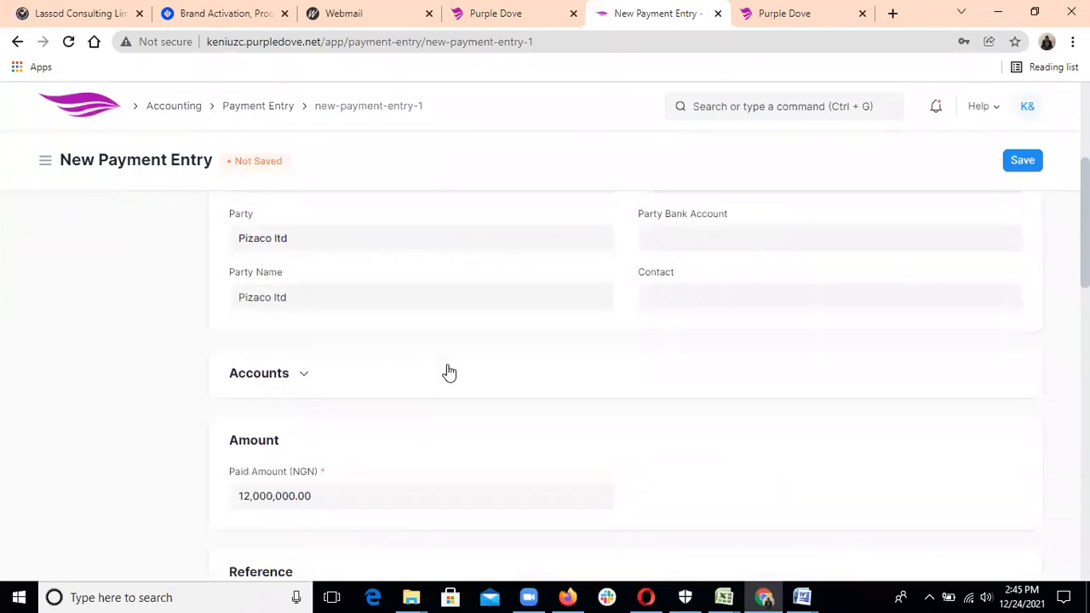
{"action": "left_click", "coordinate": [303, 375]}
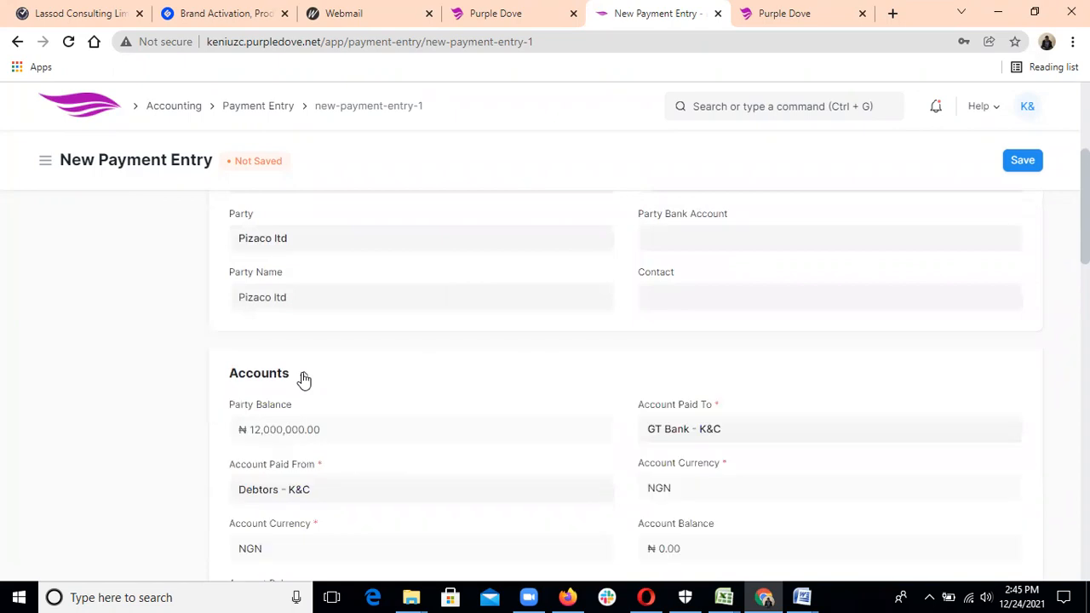
{"action": "left_click", "coordinate": [408, 369]}
{"action": "scroll", "coordinate": [411, 363], "scroll_direction": "down", "scroll_amount": 1}
{"action": "scroll", "coordinate": [411, 362], "scroll_direction": "down", "scroll_amount": 3}
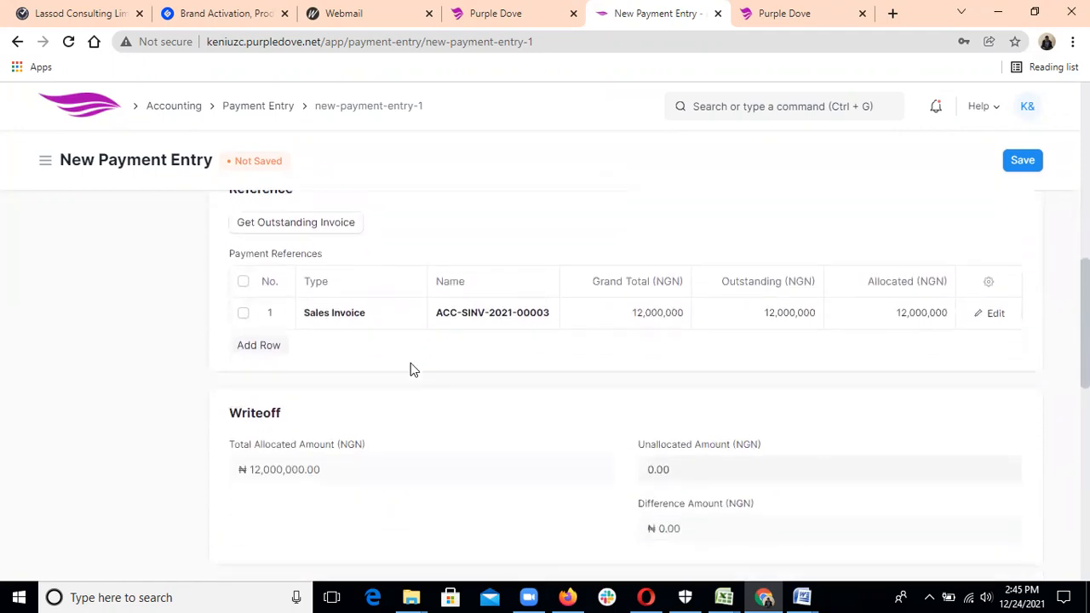
Tick the invoice reference row and enter cheque reference 0087 dated 24-12-2021.
{"action": "left_click", "coordinate": [243, 314]}
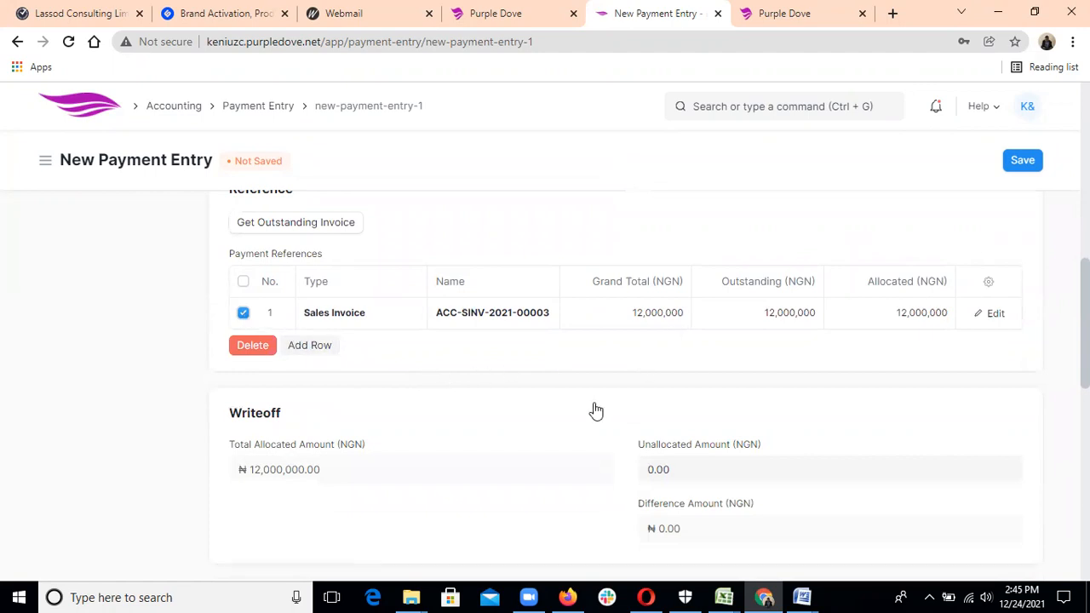
{"action": "scroll", "coordinate": [596, 411], "scroll_direction": "down", "scroll_amount": 2}
{"action": "scroll", "coordinate": [596, 410], "scroll_direction": "down", "scroll_amount": 1}
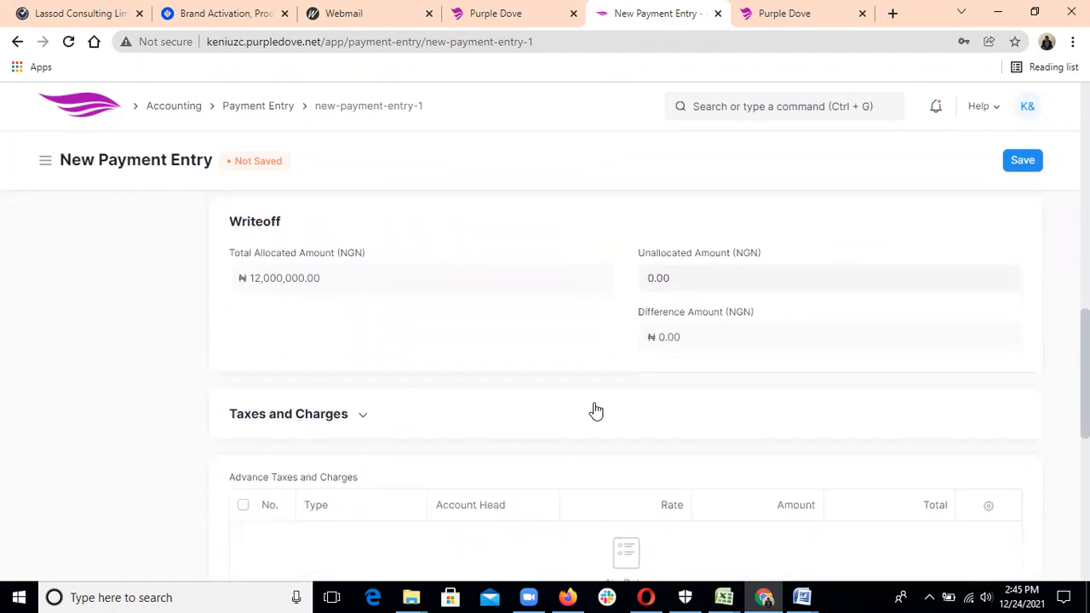
{"action": "scroll", "coordinate": [596, 411], "scroll_direction": "down", "scroll_amount": 5}
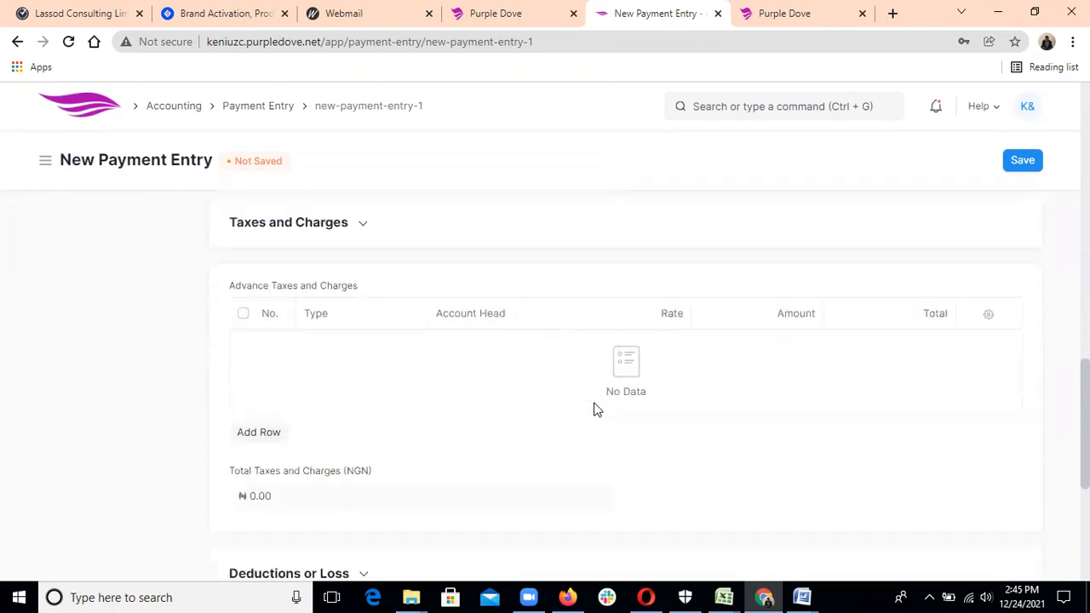
{"action": "scroll", "coordinate": [596, 411], "scroll_direction": "down", "scroll_amount": 1}
{"action": "left_click", "coordinate": [589, 412]}
{"action": "type", "text": "00"}
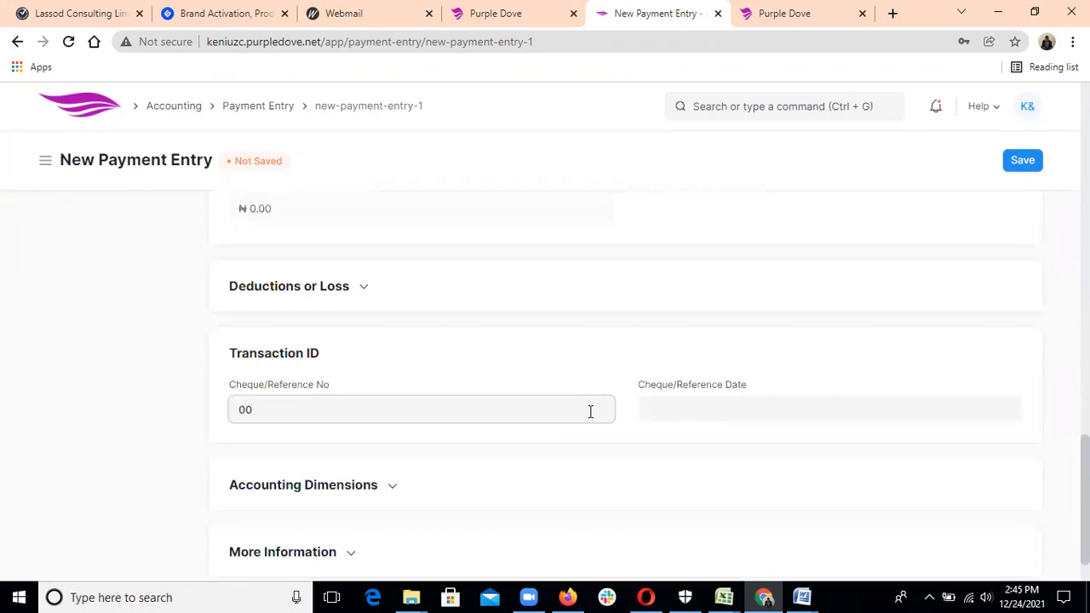
{"action": "type", "text": "87"}
{"action": "left_click", "coordinate": [654, 409]}
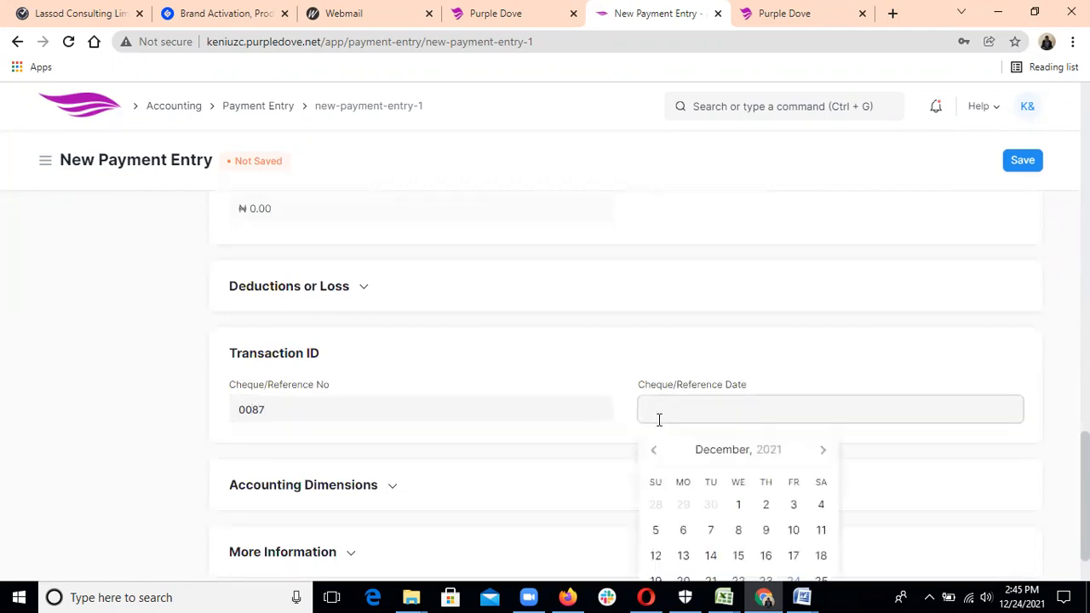
{"action": "left_click", "coordinate": [790, 580]}
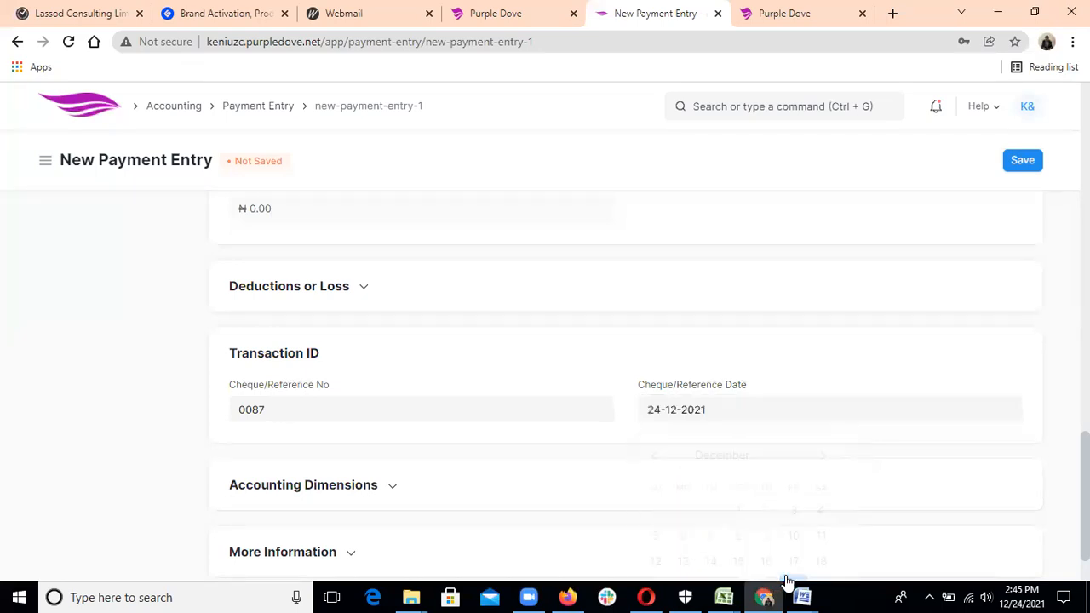
{"action": "scroll", "coordinate": [626, 391], "scroll_direction": "down", "scroll_amount": 1}
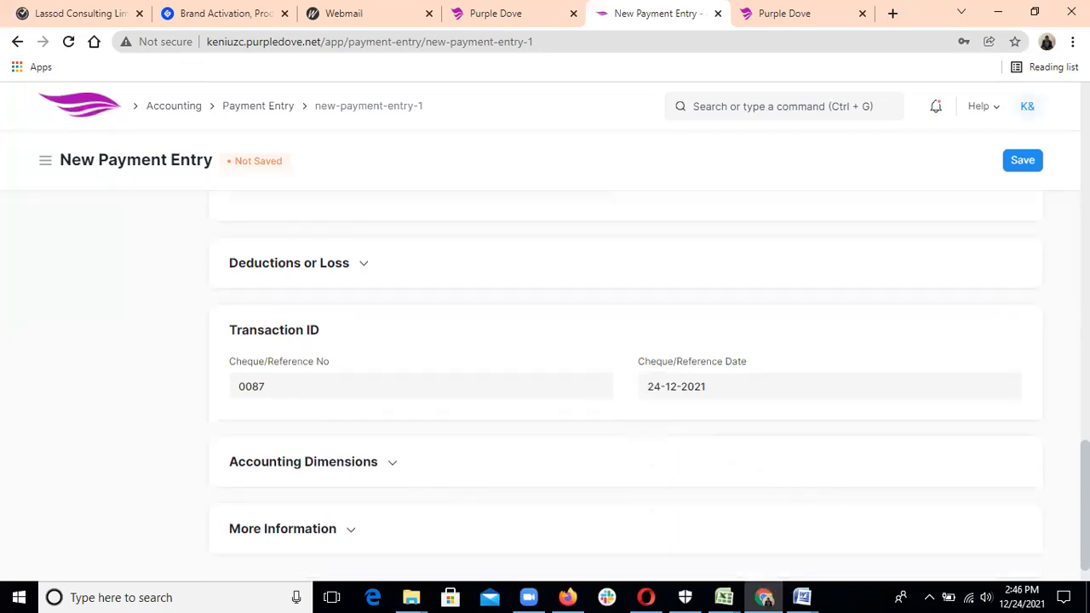
Save and submit payment ACC-PAY-2021-00002, then return to the Payment Entry list.
{"action": "left_click", "coordinate": [1022, 162]}
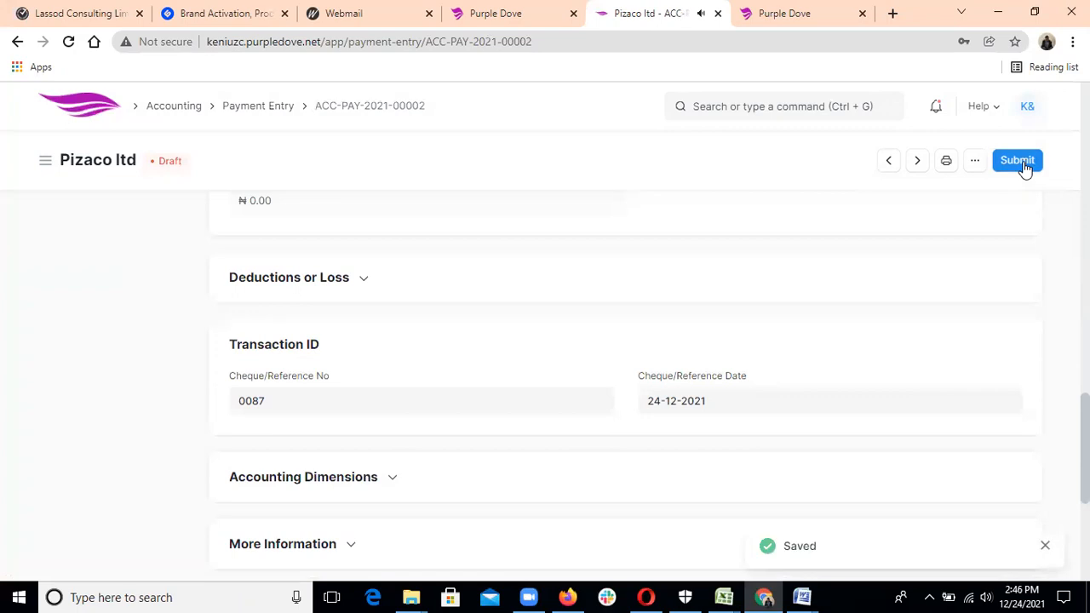
{"action": "left_click", "coordinate": [1023, 162]}
{"action": "left_click", "coordinate": [738, 227]}
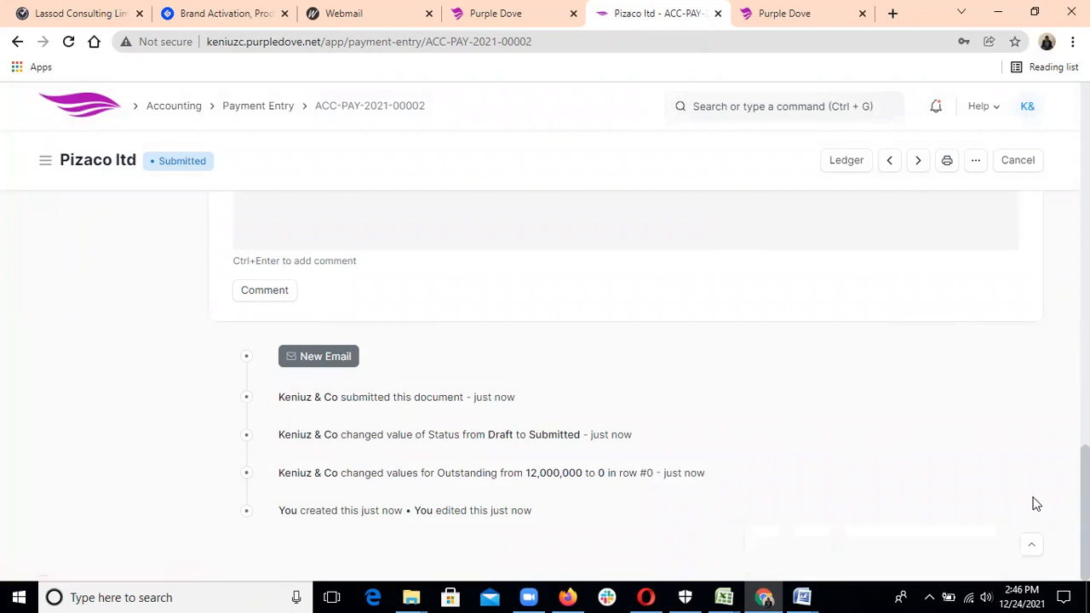
{"action": "scroll", "coordinate": [630, 383], "scroll_direction": "up", "scroll_amount": 3}
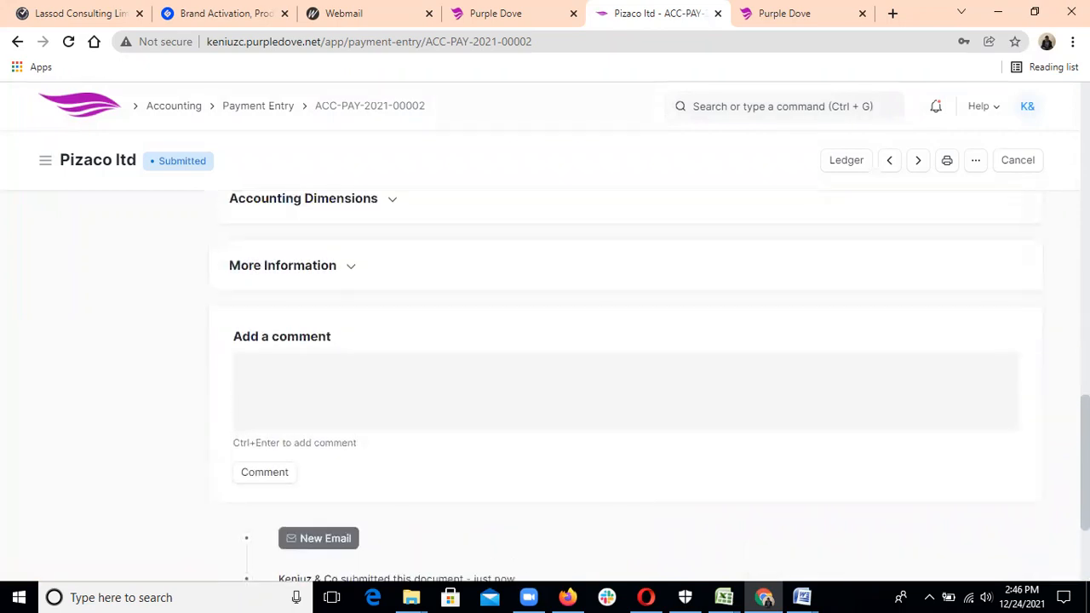
{"action": "scroll", "coordinate": [630, 383], "scroll_direction": "up", "scroll_amount": 5}
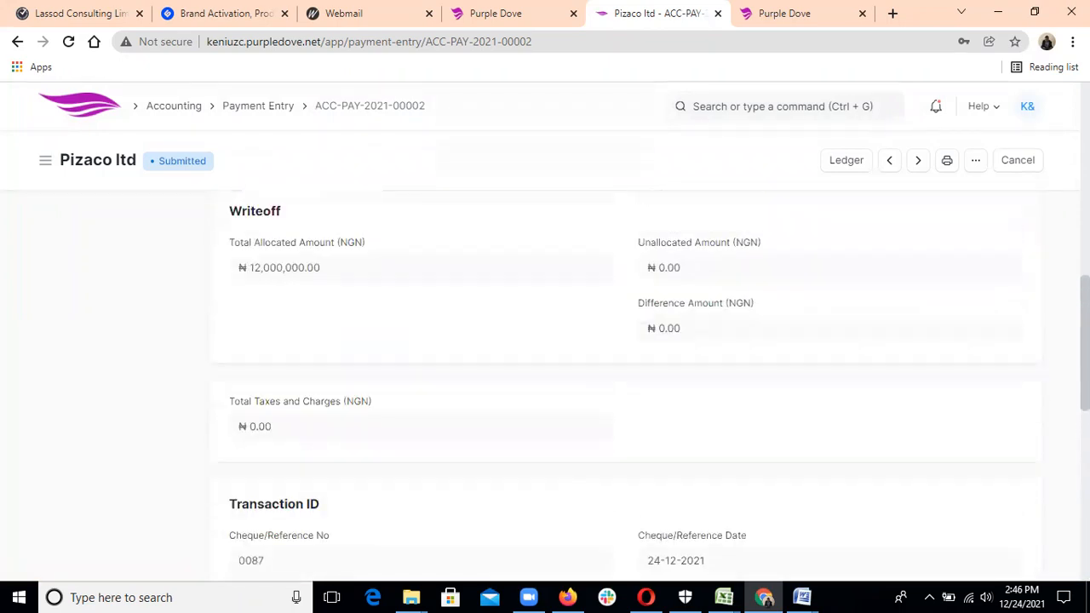
{"action": "scroll", "coordinate": [543, 151], "scroll_direction": "up", "scroll_amount": 10}
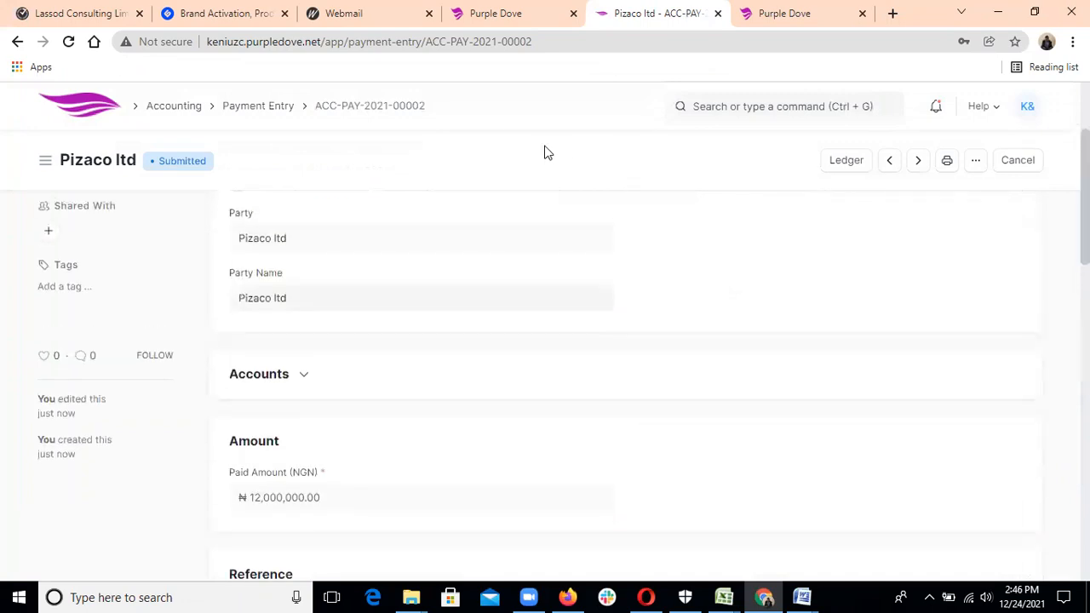
{"action": "left_click", "coordinate": [227, 114]}
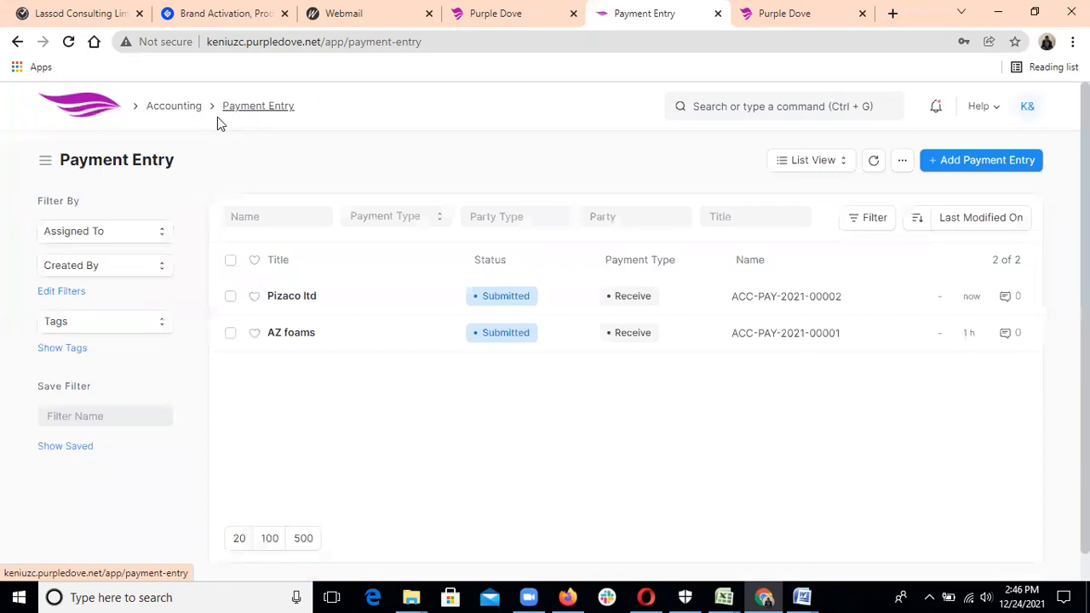
Confirm Pizaco ltd's invoice shows Paid in the Sales Invoice list, then return to Accounting.
{"action": "left_click", "coordinate": [188, 114]}
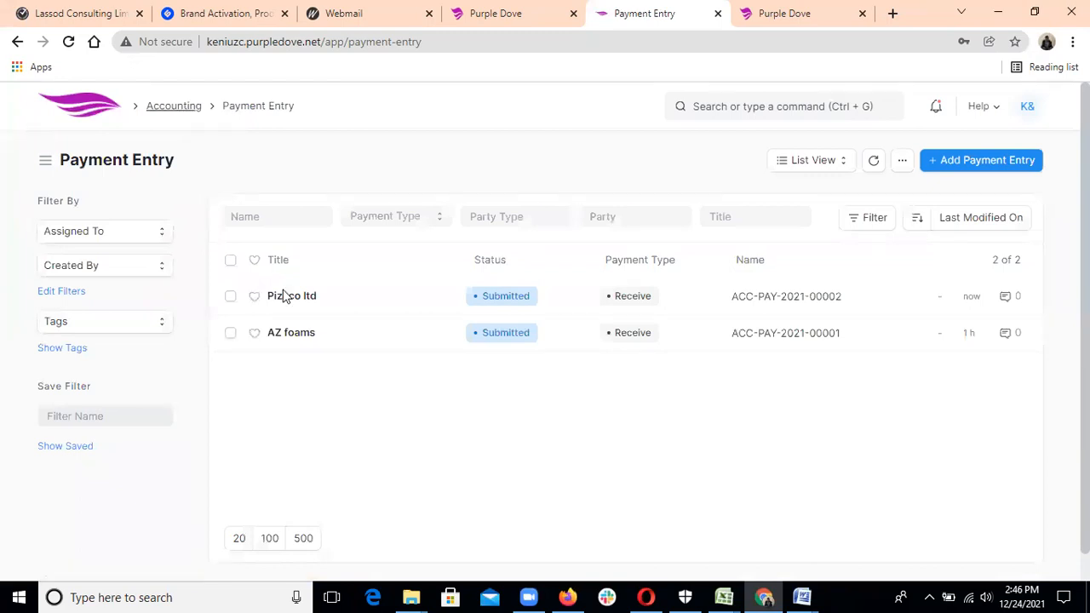
{"action": "left_click", "coordinate": [570, 359]}
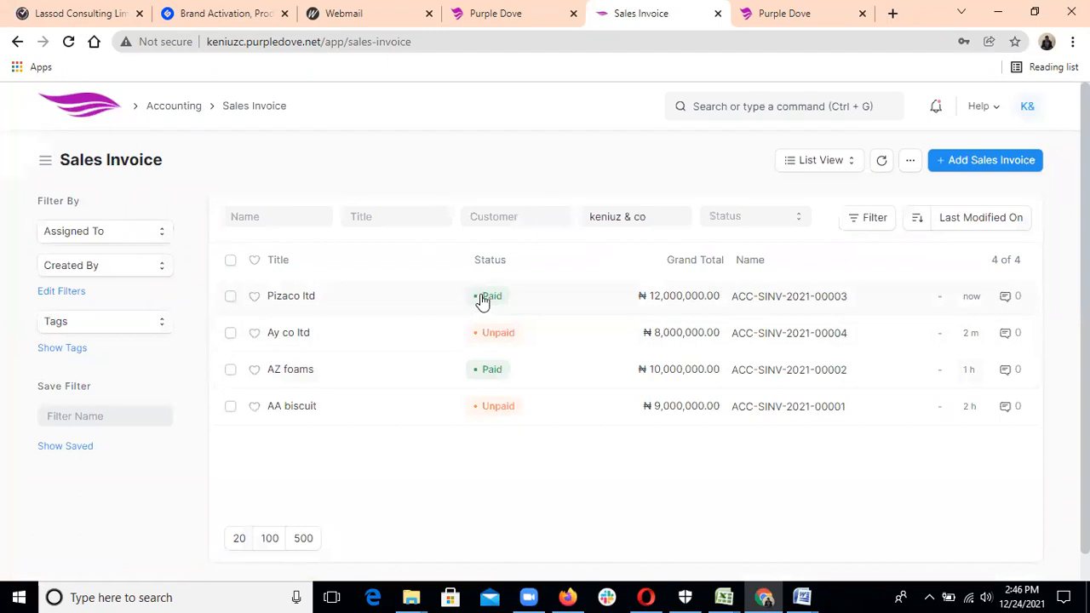
{"action": "left_click", "coordinate": [198, 111]}
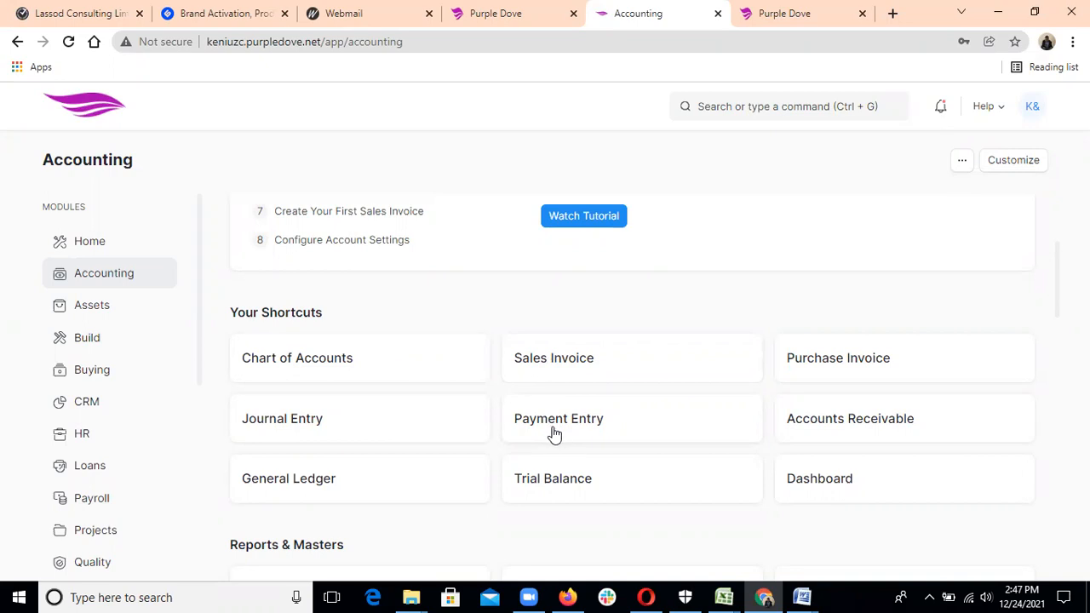
Add a new journal entry from the Journal Entry list.
{"action": "left_click", "coordinate": [324, 423]}
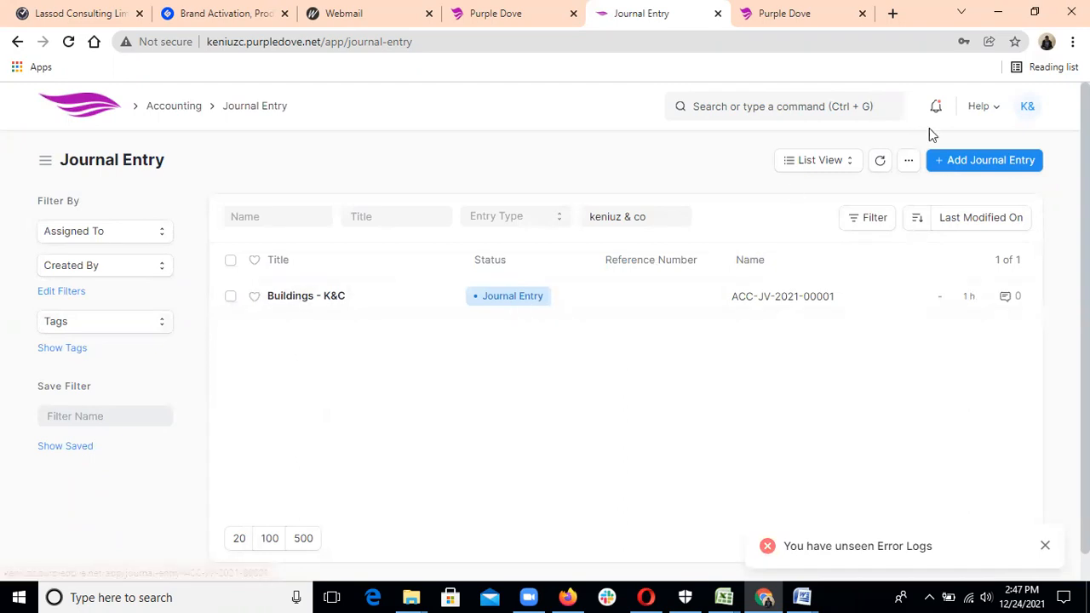
{"action": "left_click", "coordinate": [952, 163]}
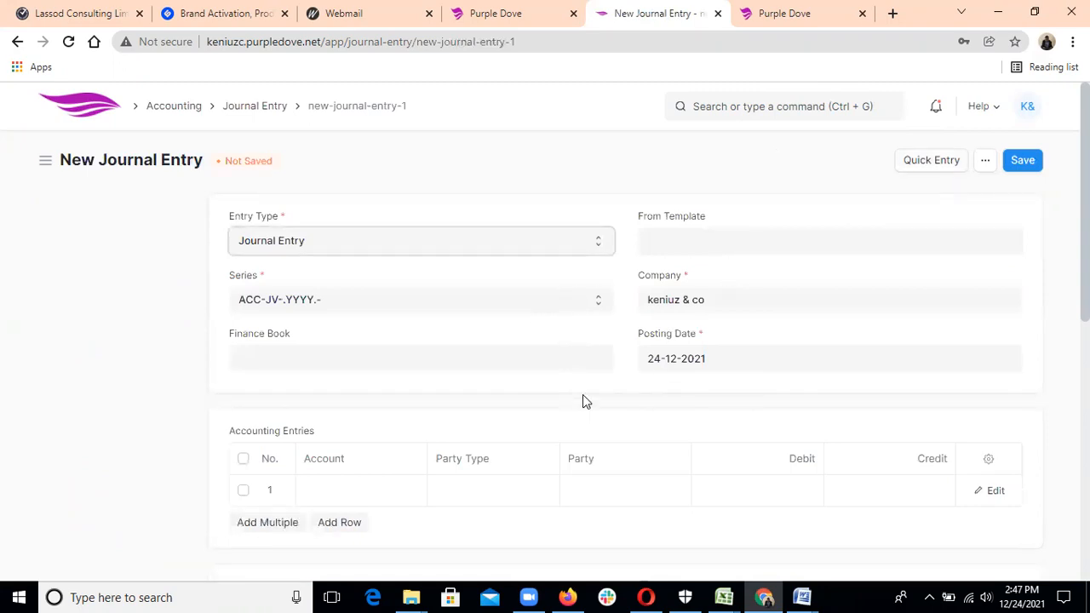
Add a second accounting row and set row 1's account to Capital Equipments - K&C.
{"action": "scroll", "coordinate": [581, 381], "scroll_direction": "down", "scroll_amount": 2}
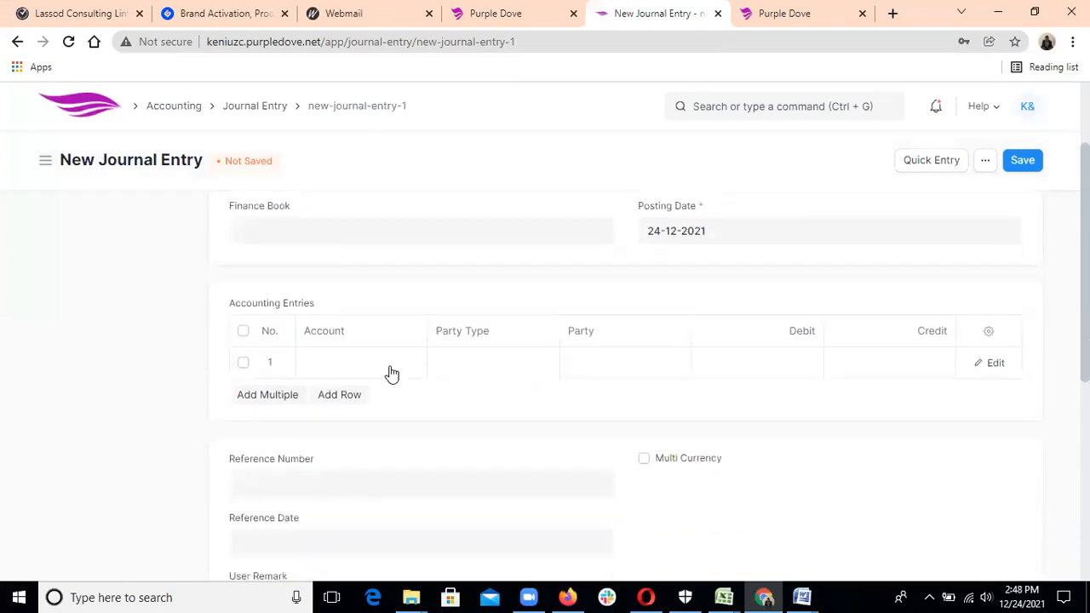
{"action": "left_click", "coordinate": [339, 395]}
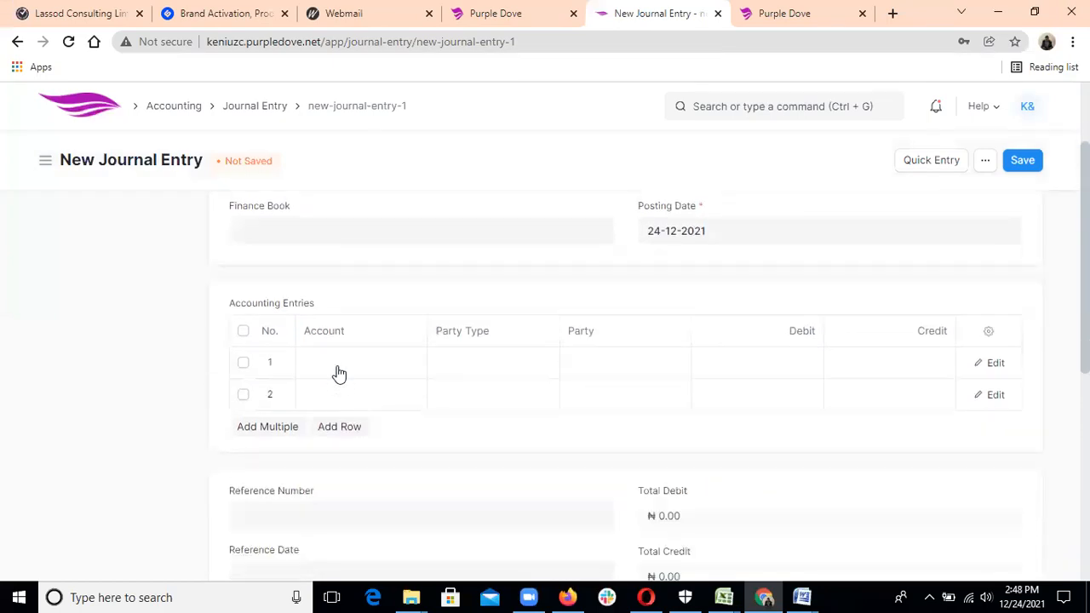
{"action": "left_click", "coordinate": [338, 364]}
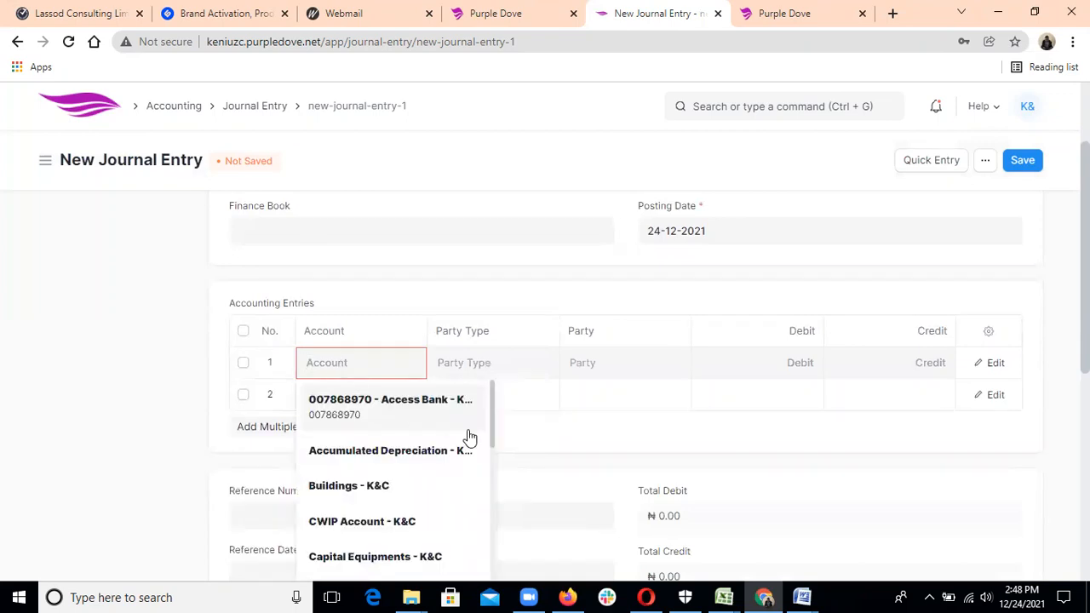
{"action": "scroll", "coordinate": [497, 456], "scroll_direction": "down", "scroll_amount": 1}
{"action": "scroll", "coordinate": [493, 460], "scroll_direction": "down", "scroll_amount": 1}
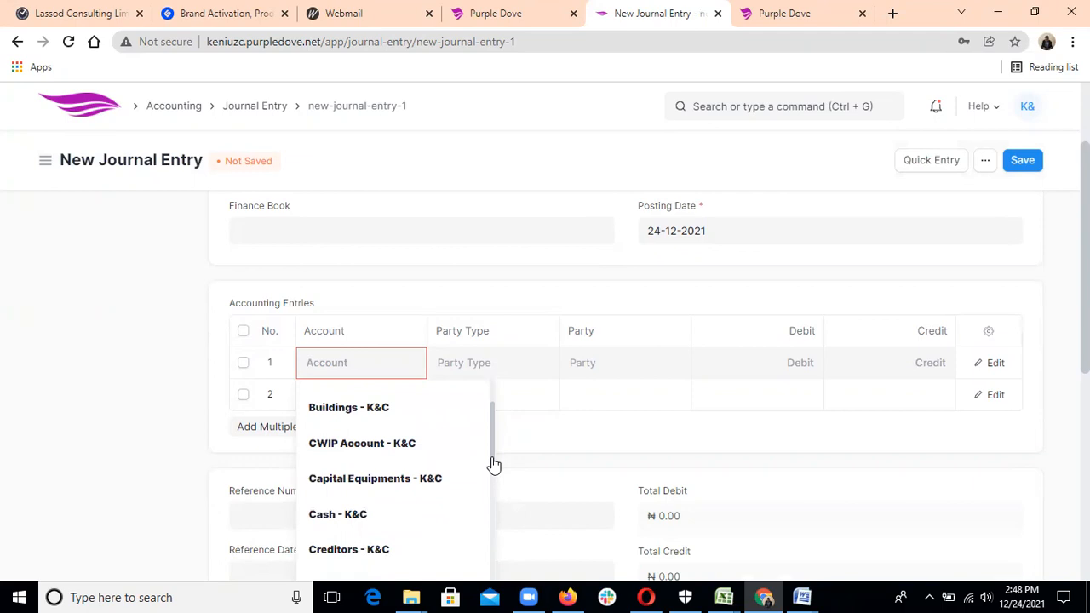
{"action": "left_click_drag", "start_coordinate": [492, 471], "coordinate": [492, 497]}
{"action": "scroll", "coordinate": [490, 494], "scroll_direction": "up", "scroll_amount": 3}
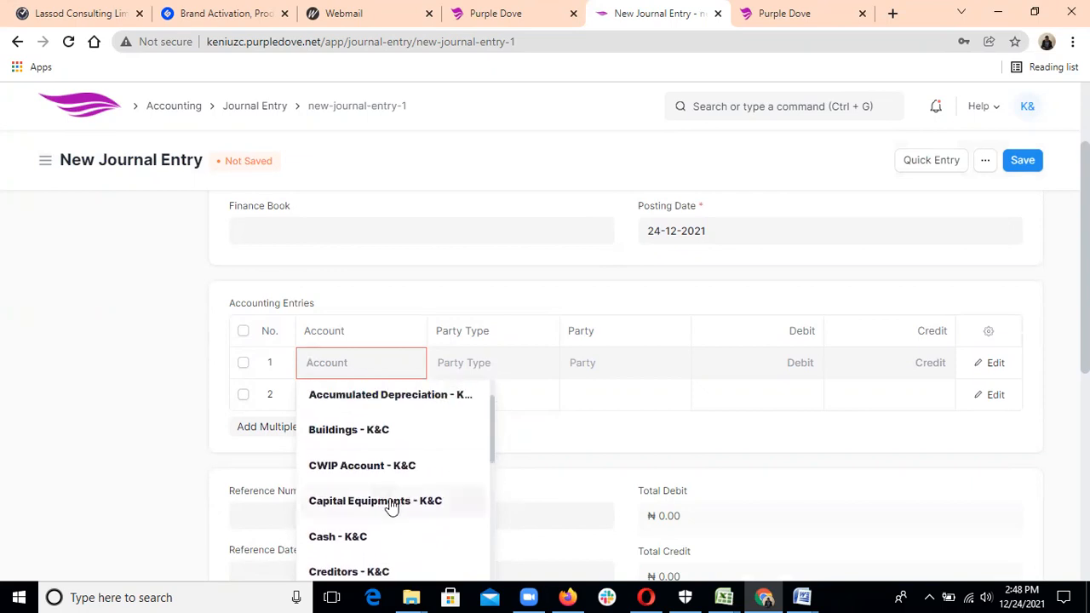
{"action": "left_click", "coordinate": [392, 503]}
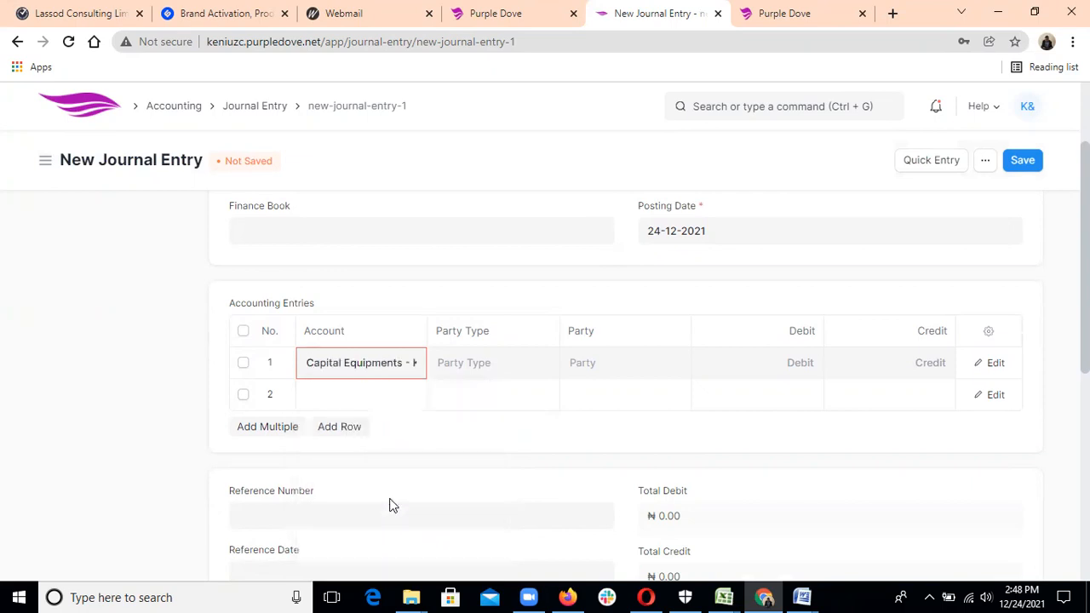
Set row 2's account to GT Bank - K&C, replacing the Access Bank choice.
{"action": "left_click", "coordinate": [344, 392]}
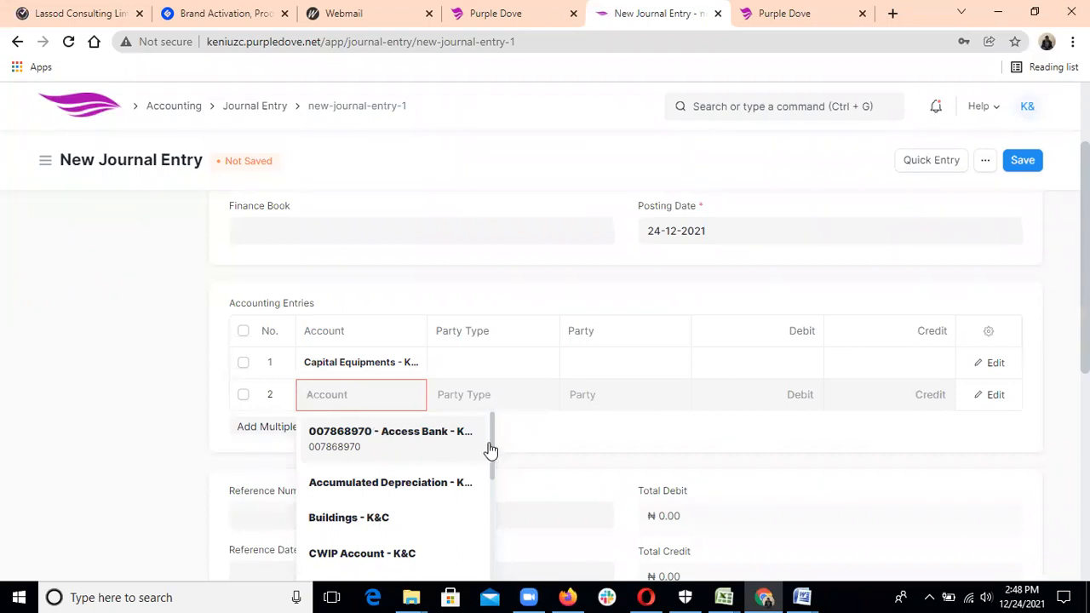
{"action": "left_click_drag", "start_coordinate": [493, 457], "coordinate": [455, 445]}
{"action": "left_click", "coordinate": [455, 444]}
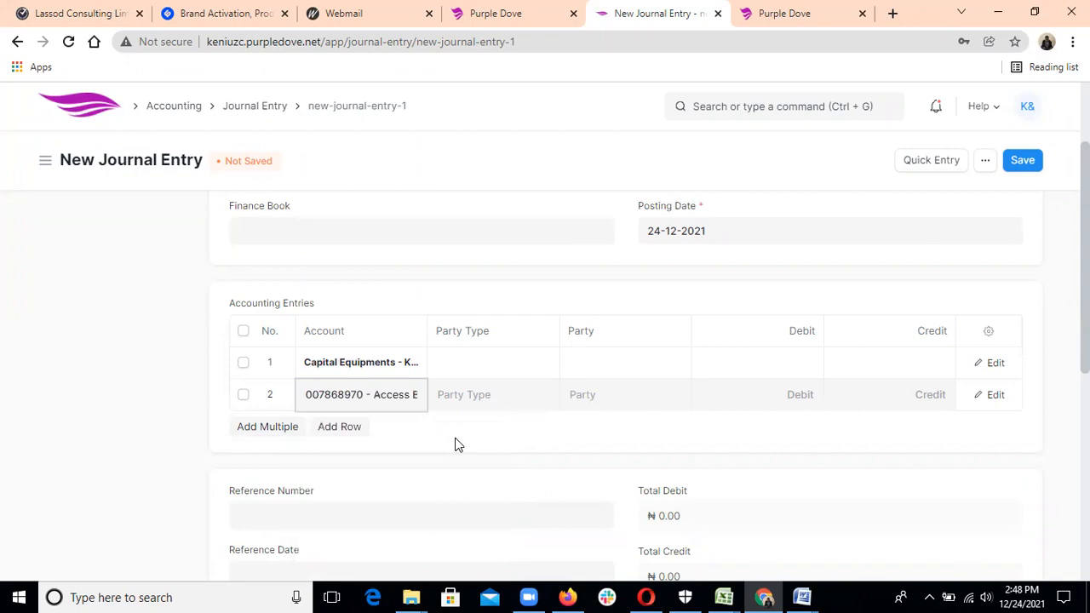
{"action": "left_click", "coordinate": [409, 398]}
{"action": "key", "text": "BackSpace"}
{"action": "key", "text": "BackSpace"}
{"action": "key", "text": "BackSpace"}
{"action": "key", "text": "BackSpace"}
{"action": "key", "text": "BackSpace"}
{"action": "key", "text": "BackSpace"}
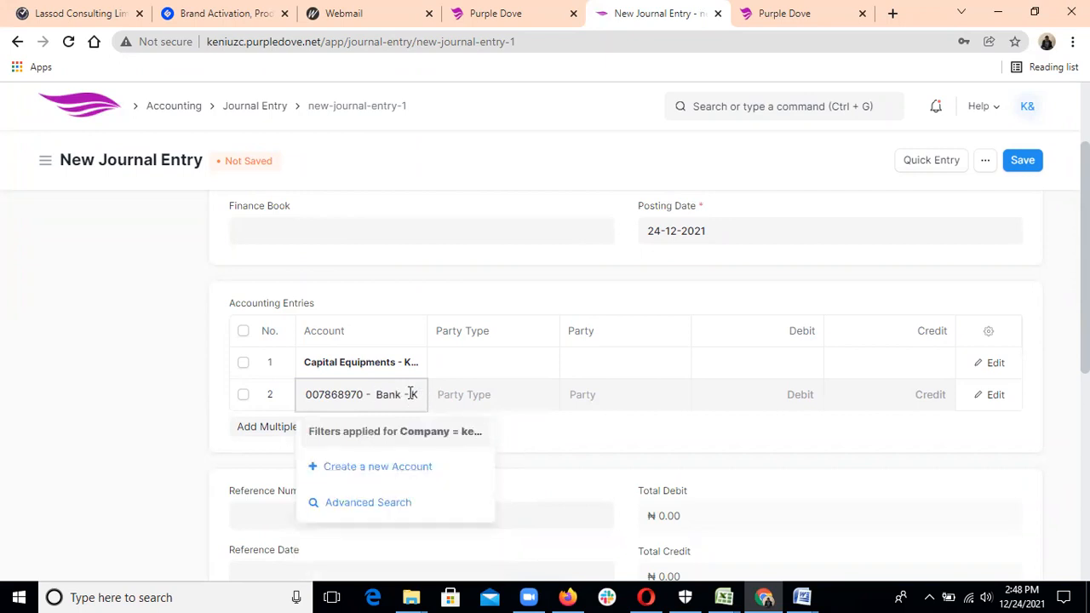
{"action": "left_click", "coordinate": [418, 395]}
{"action": "key", "text": "BackSpace"}
{"action": "key", "text": "BackSpace"}
{"action": "key", "text": "BackSpace"}
{"action": "key", "text": "BackSpace"}
{"action": "key", "text": "BackSpace"}
{"action": "key", "text": "BackSpace"}
{"action": "key", "text": "BackSpace"}
{"action": "key", "text": "BackSpace"}
{"action": "key", "text": "BackSpace"}
{"action": "key", "text": "BackSpace"}
{"action": "key", "text": "BackSpace"}
{"action": "key", "text": "BackSpace"}
{"action": "key", "text": "BackSpace"}
{"action": "key", "text": "BackSpace"}
{"action": "key", "text": "BackSpace"}
{"action": "key", "text": "BackSpace"}
{"action": "key", "text": "BackSpace"}
{"action": "key", "text": "BackSpace"}
{"action": "key", "text": "BackSpace"}
{"action": "key", "text": "BackSpace"}
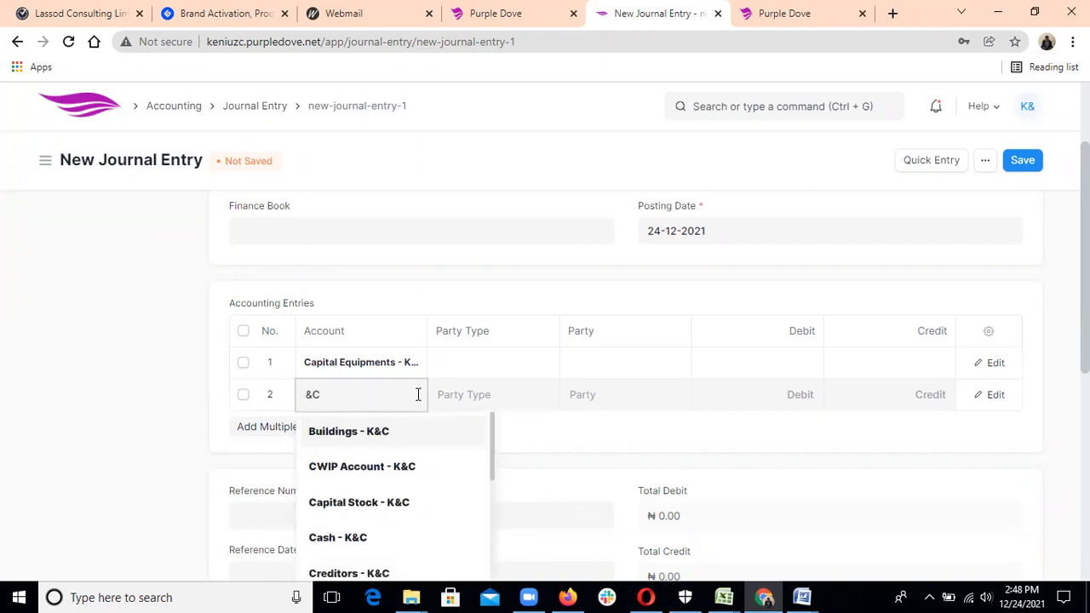
{"action": "key", "text": "Delete"}
{"action": "key", "text": "Delete"}
{"action": "left_click_drag", "start_coordinate": [494, 443], "coordinate": [494, 544]}
{"action": "left_click", "coordinate": [421, 541]}
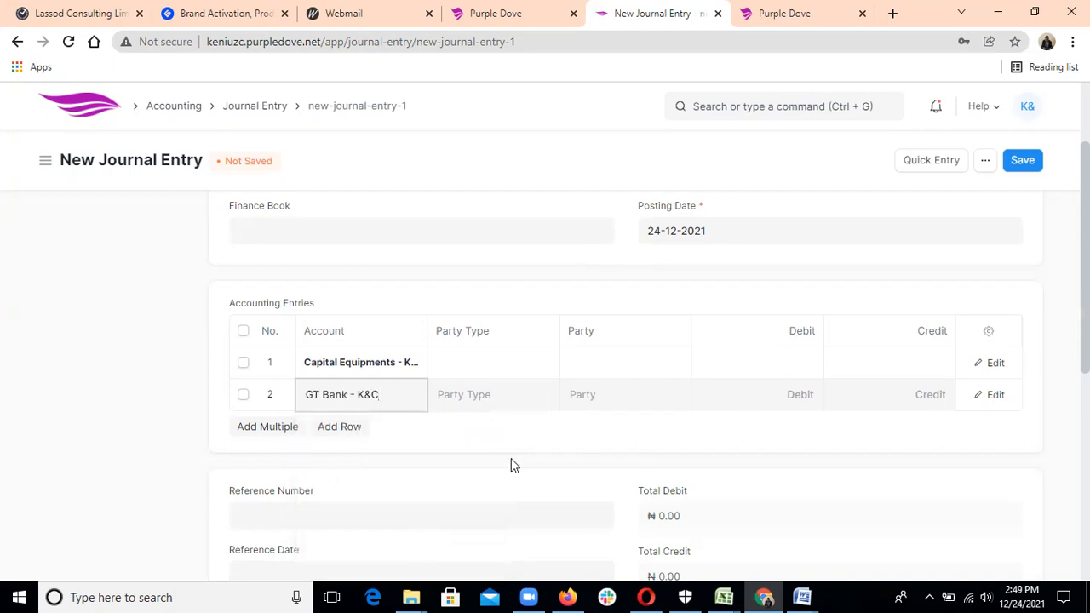
Enter ₦4,000,000 as the Capital Equipments debit and the GT Bank credit.
{"action": "left_click", "coordinate": [779, 368]}
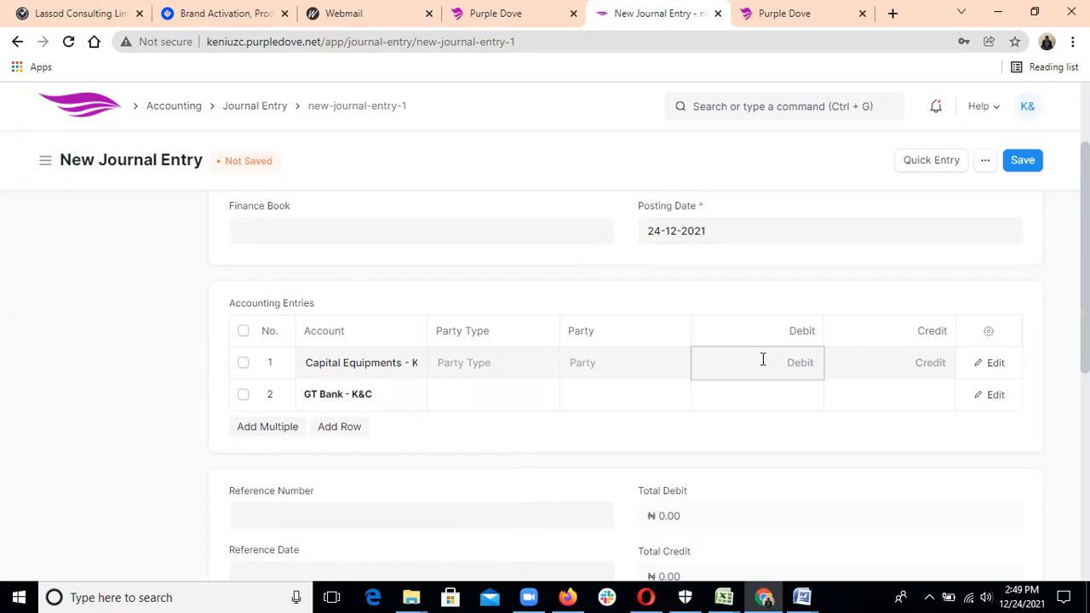
{"action": "type", "text": "4,"}
{"action": "type", "text": "000,00"}
{"action": "type", "text": "0"}
{"action": "left_click", "coordinate": [882, 399]}
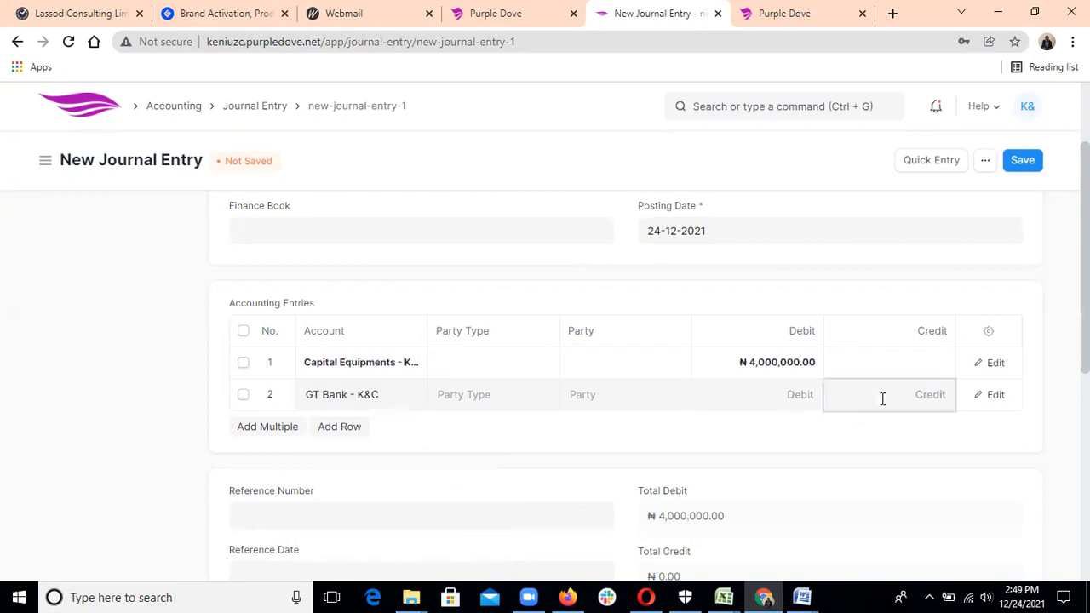
{"action": "type", "text": "4000000"}
{"action": "left_click", "coordinate": [885, 428]}
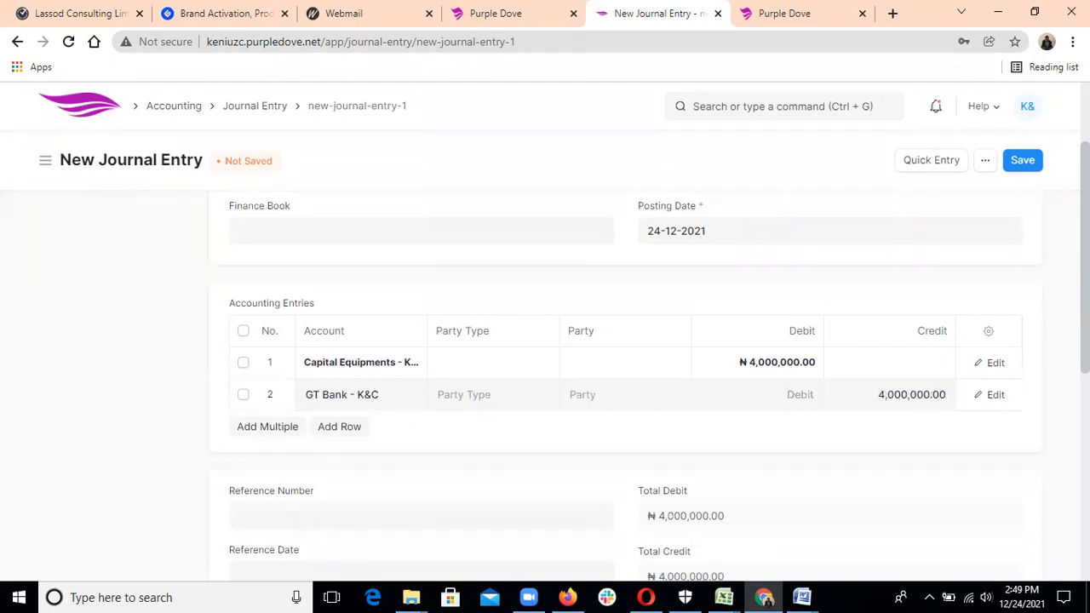
Expand the Reference section below the accounts table.
{"action": "scroll", "coordinate": [651, 362], "scroll_direction": "down", "scroll_amount": 1}
{"action": "scroll", "coordinate": [651, 362], "scroll_direction": "down", "scroll_amount": 1}
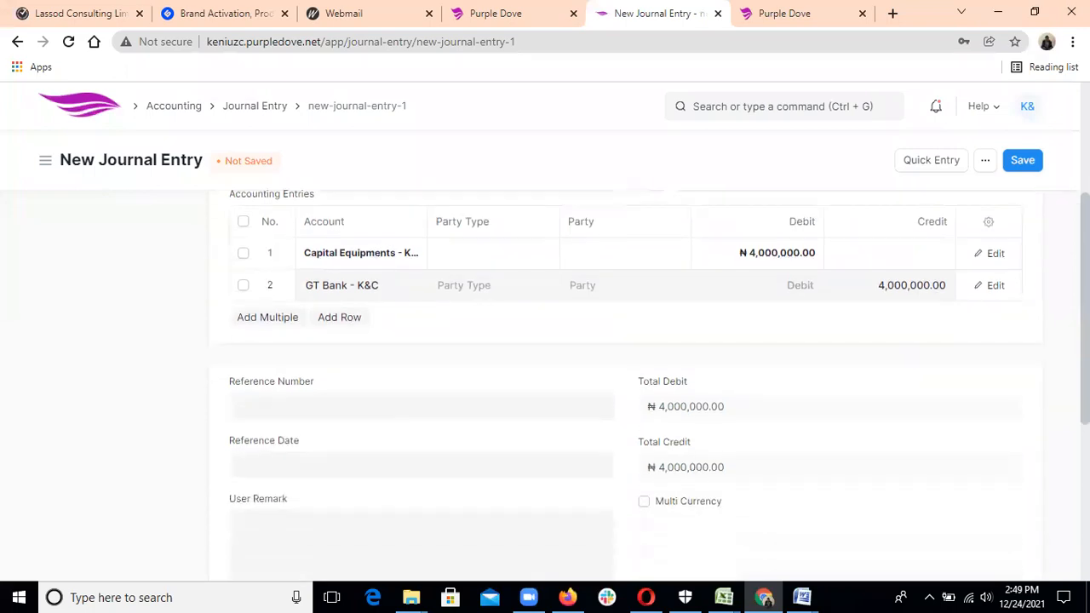
{"action": "scroll", "coordinate": [651, 362], "scroll_direction": "down", "scroll_amount": 2}
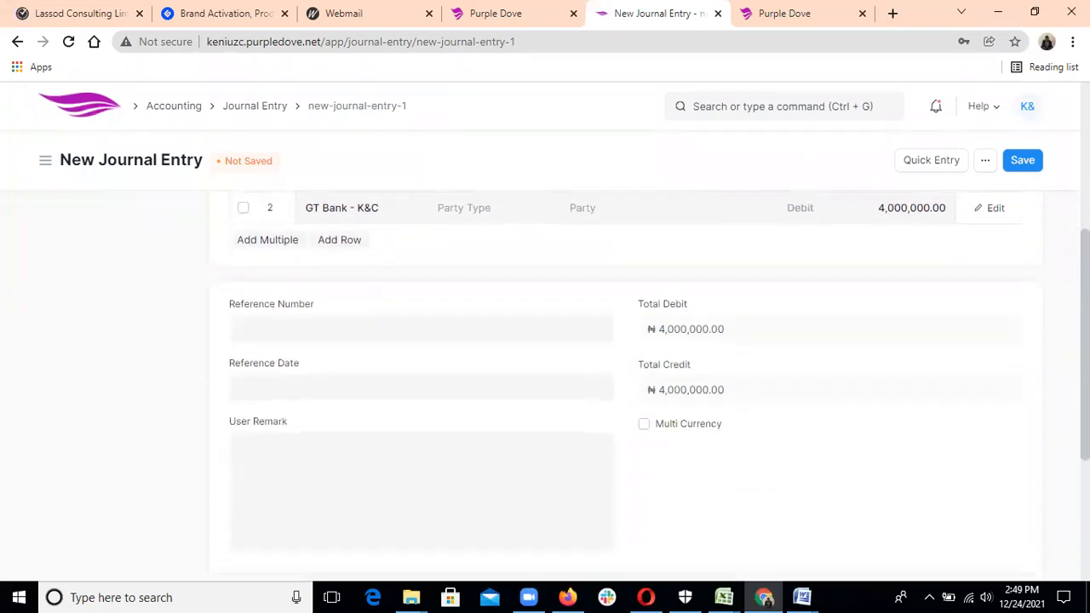
{"action": "scroll", "coordinate": [626, 553], "scroll_direction": "down", "scroll_amount": 2}
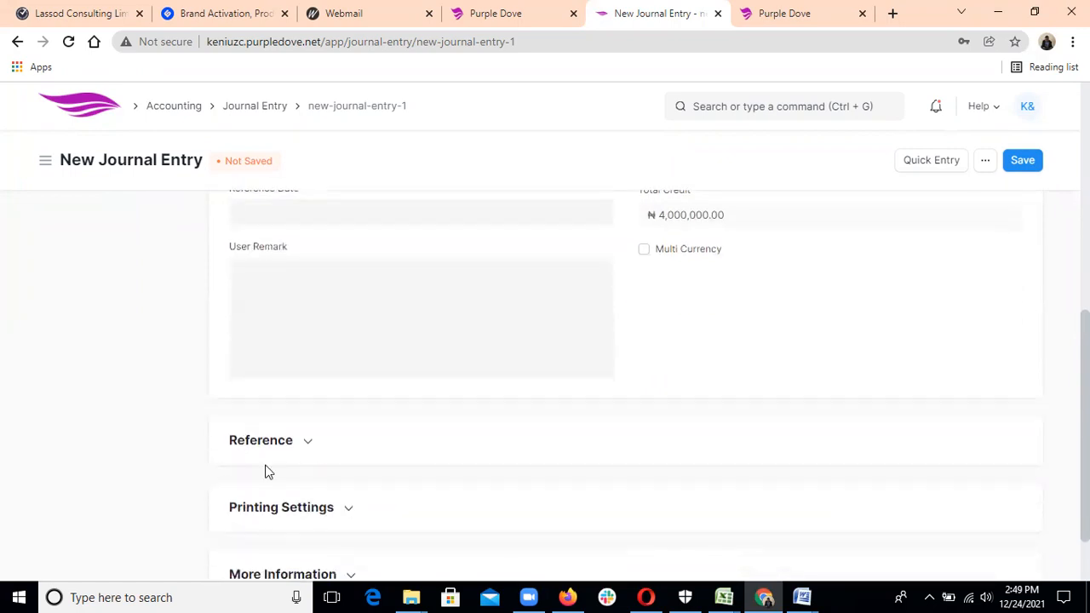
{"action": "left_click", "coordinate": [312, 445]}
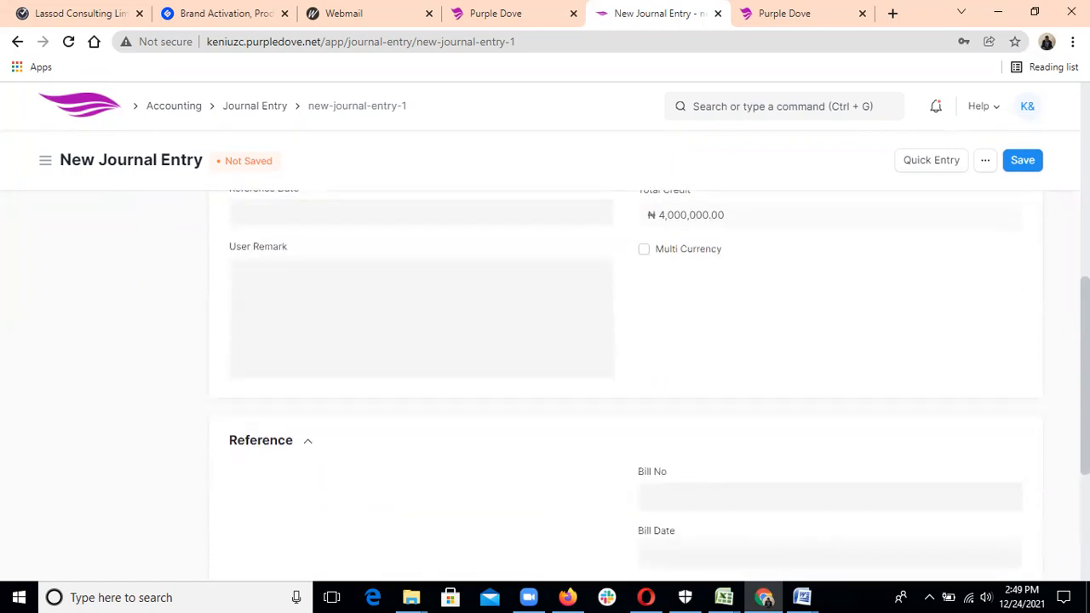
{"action": "scroll", "coordinate": [1052, 323], "scroll_direction": "down", "scroll_amount": 2}
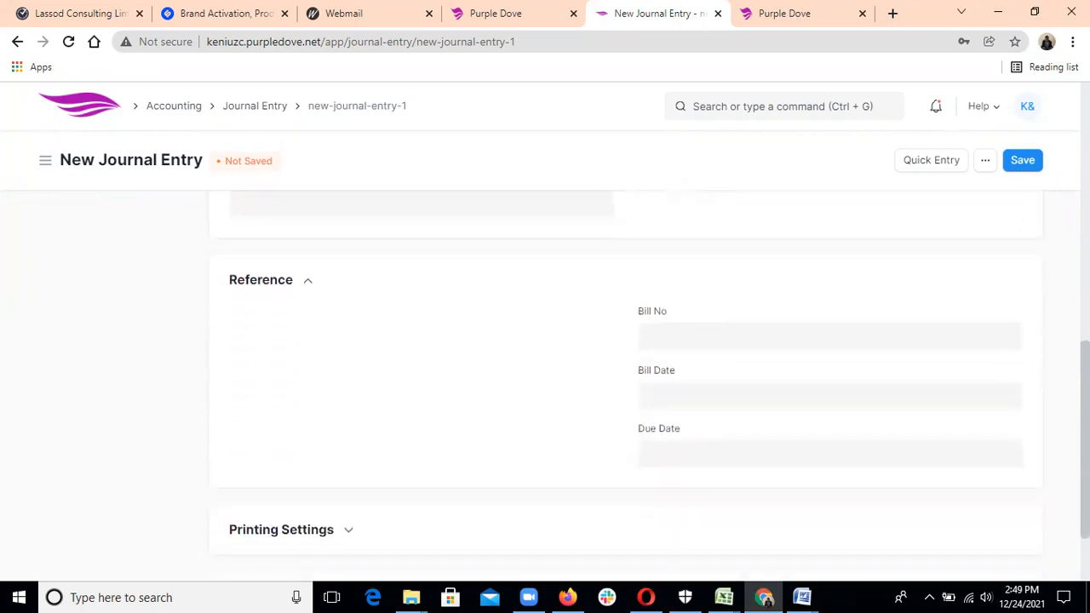
{"action": "scroll", "coordinate": [654, 380], "scroll_direction": "down", "scroll_amount": 2}
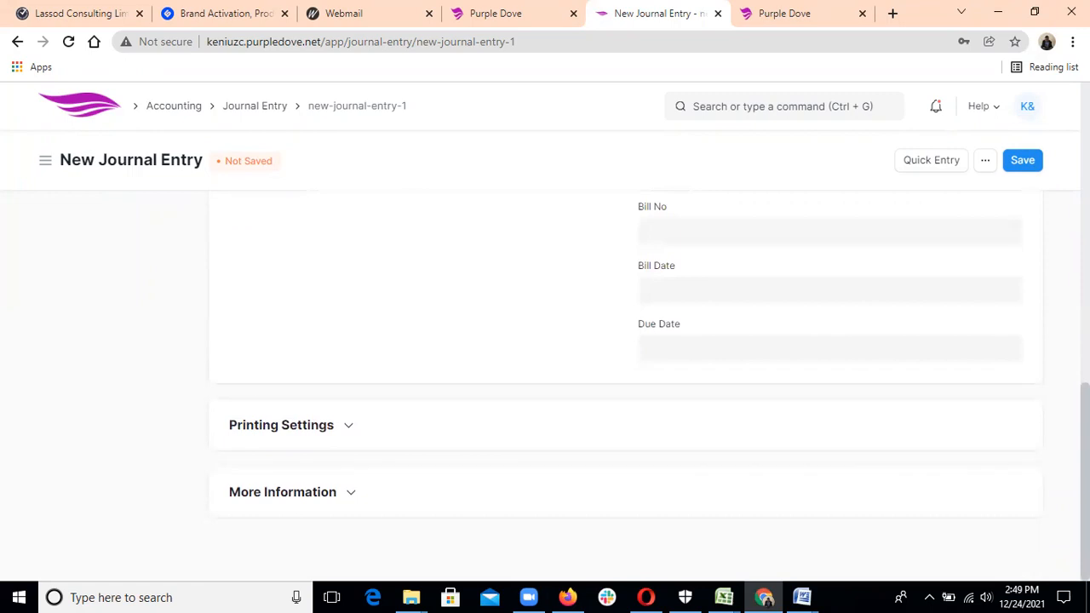
{"action": "scroll", "coordinate": [653, 392], "scroll_direction": "up", "scroll_amount": 3}
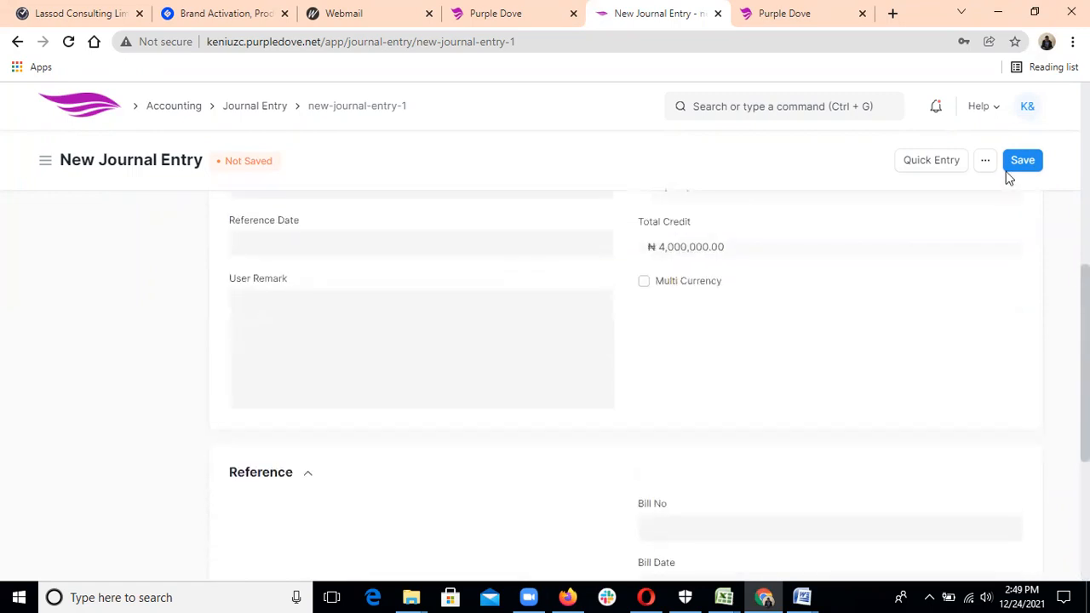
Save and submit journal entry ACC-JV-2021-00002, then return to the Journal Entry list.
{"action": "left_click", "coordinate": [1012, 163]}
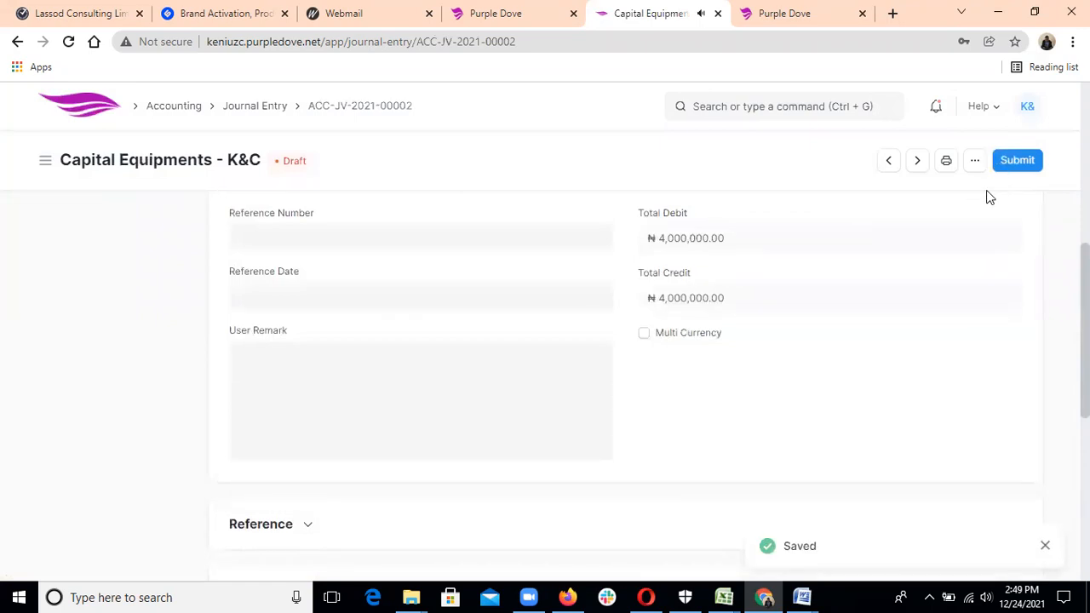
{"action": "scroll", "coordinate": [1053, 250], "scroll_direction": "up", "scroll_amount": 4}
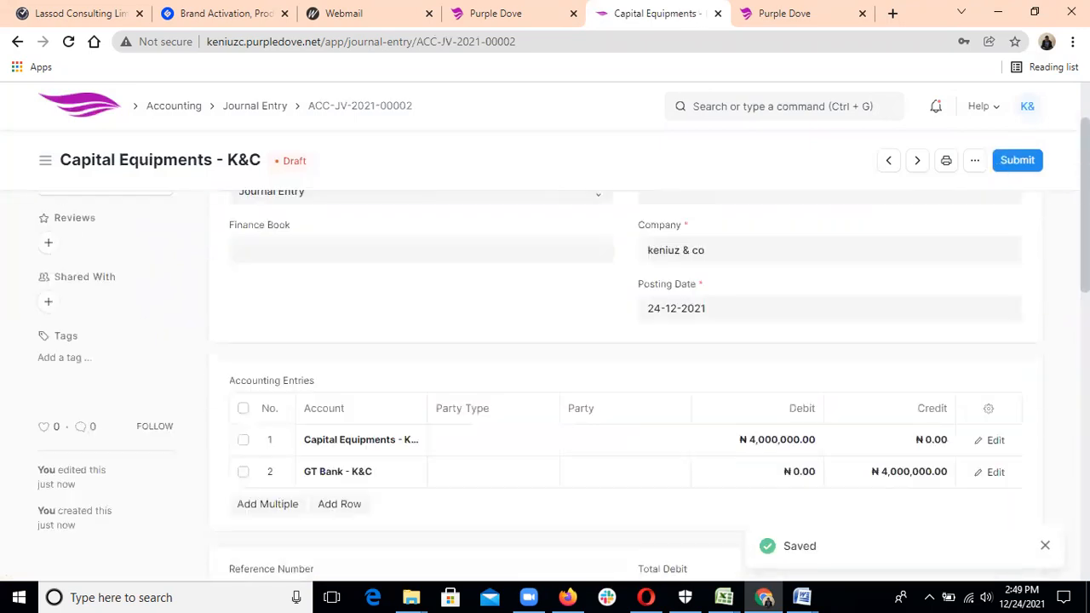
{"action": "left_click", "coordinate": [1031, 160]}
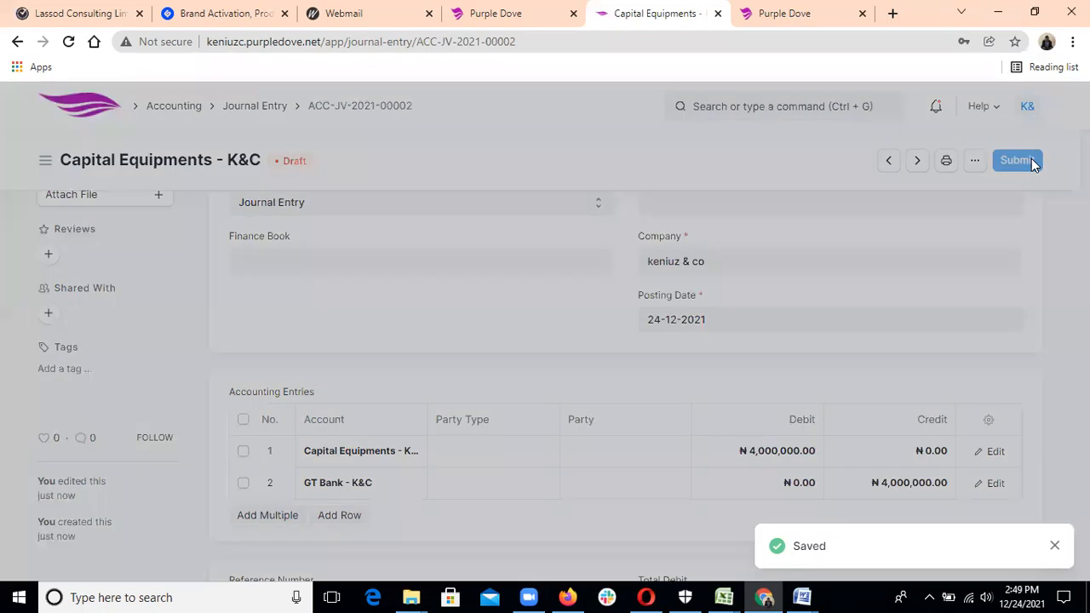
{"action": "left_click", "coordinate": [739, 223]}
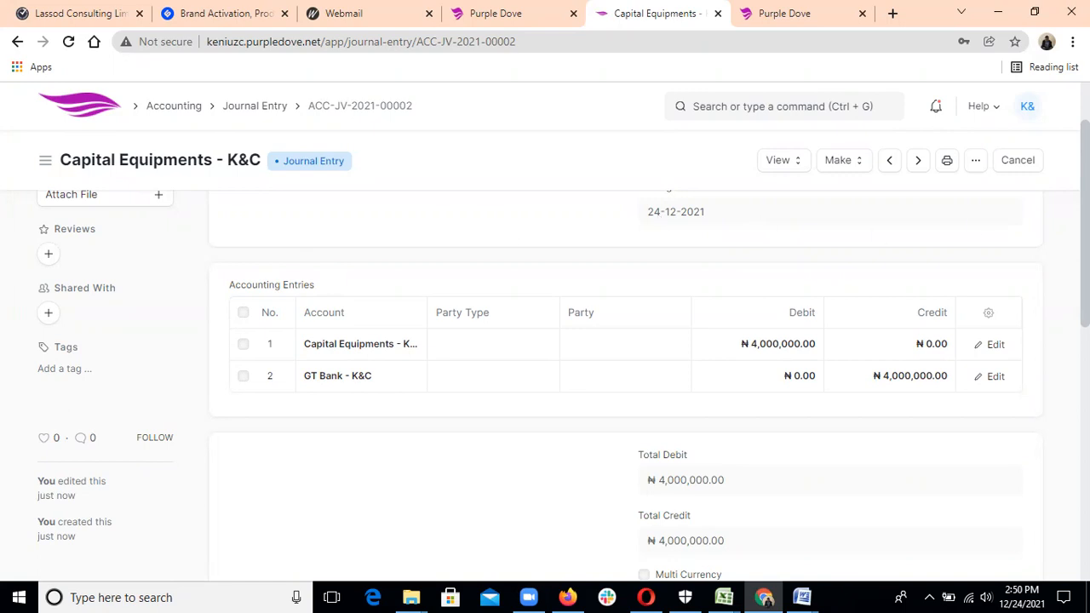
{"action": "scroll", "coordinate": [459, 307], "scroll_direction": "up", "scroll_amount": 1}
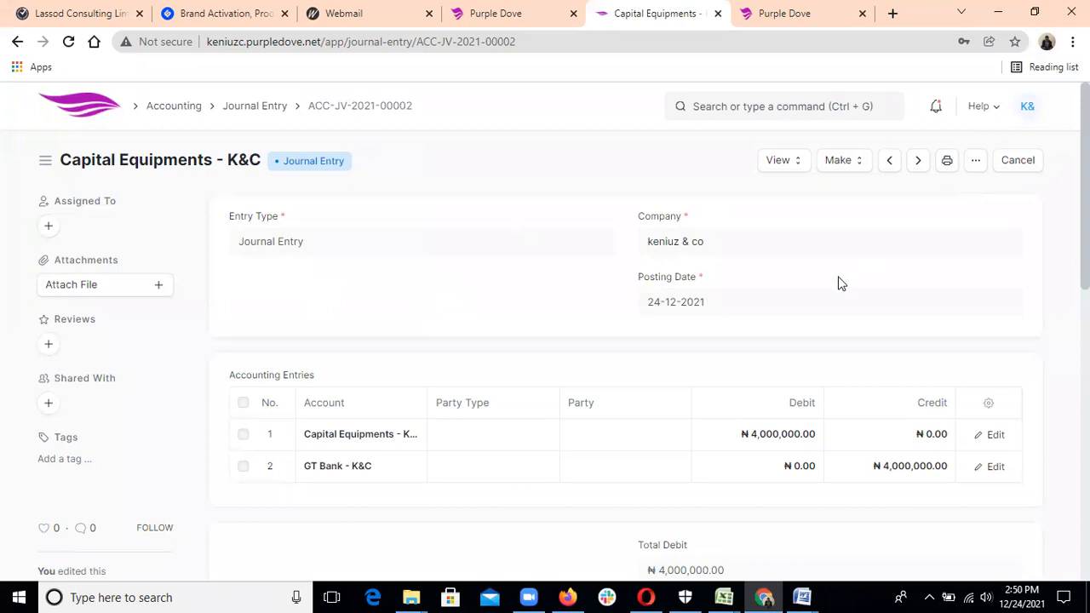
{"action": "left_click", "coordinate": [246, 109]}
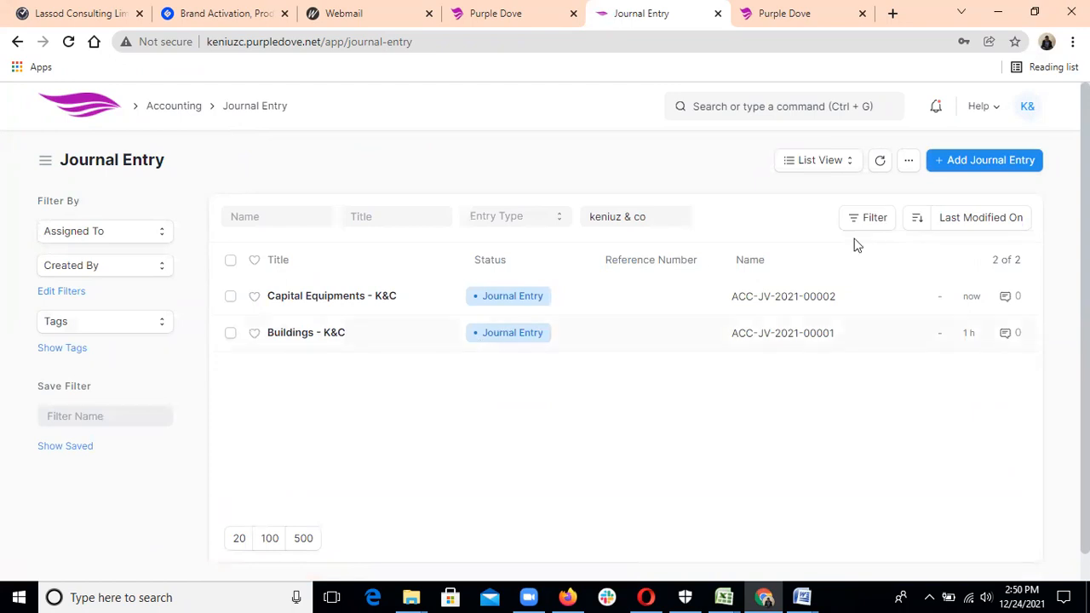
Start a new two-row journal entry with row 1's account set to Salary - K&C.
{"action": "left_click", "coordinate": [990, 161]}
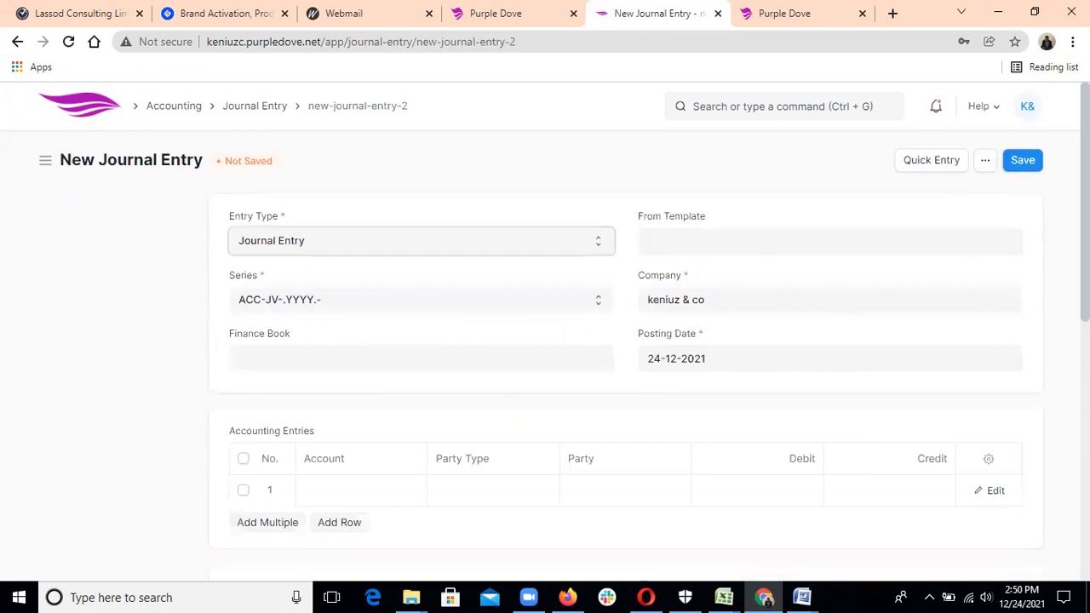
{"action": "scroll", "coordinate": [567, 380], "scroll_direction": "down", "scroll_amount": 1}
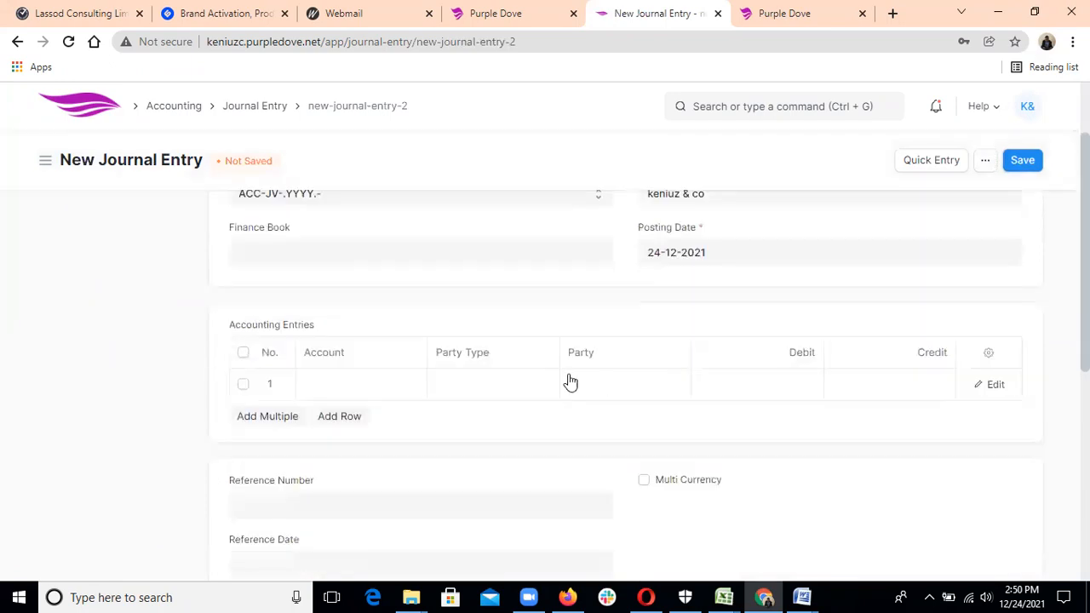
{"action": "left_click", "coordinate": [373, 380]}
{"action": "left_click", "coordinate": [339, 418]}
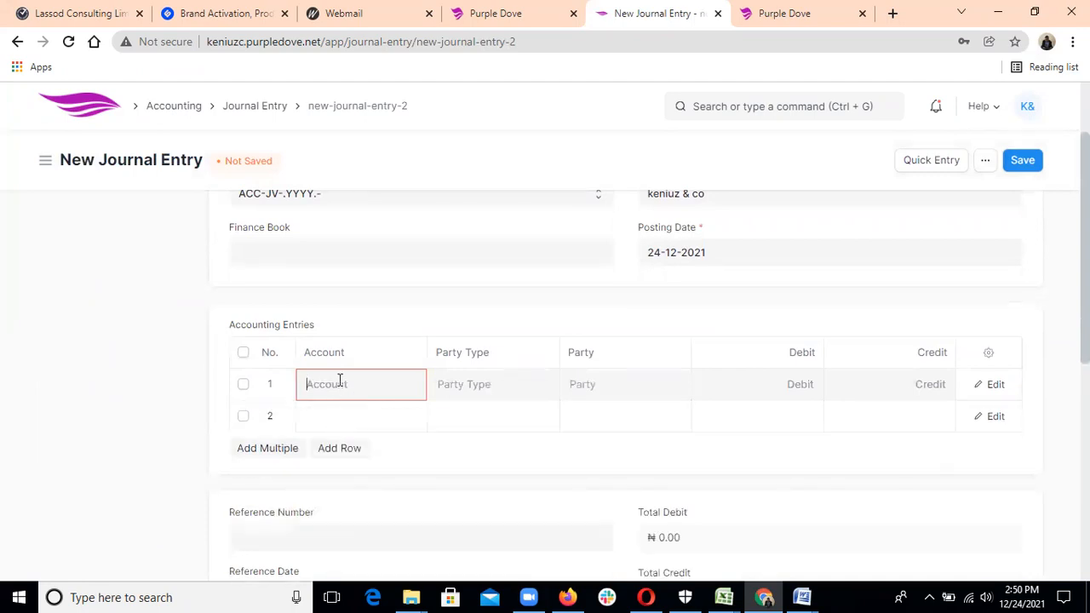
{"action": "left_click", "coordinate": [339, 380]}
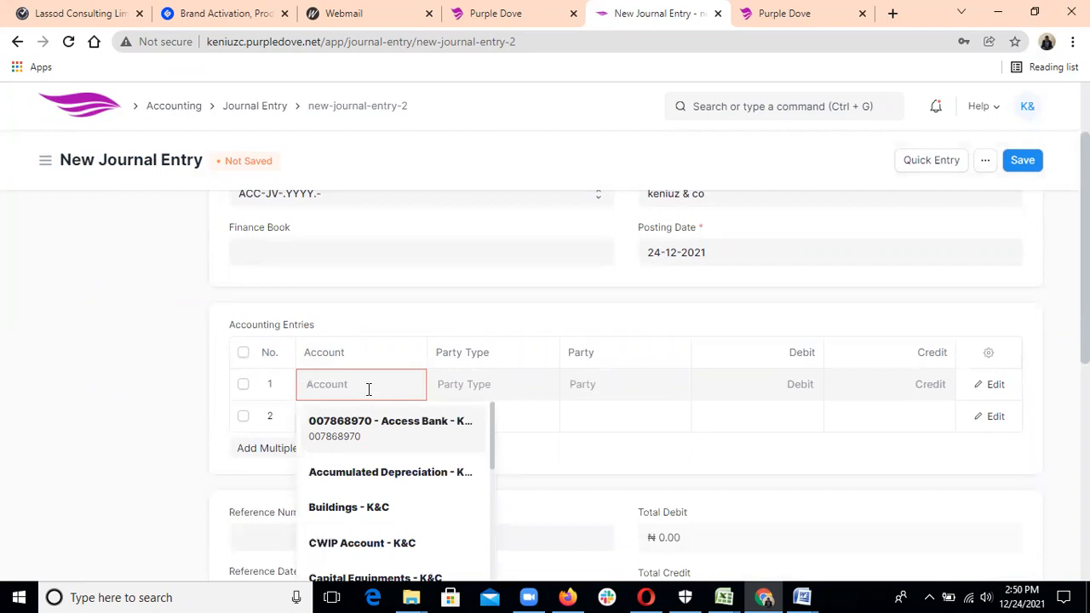
{"action": "left_click_drag", "start_coordinate": [495, 451], "coordinate": [489, 557]}
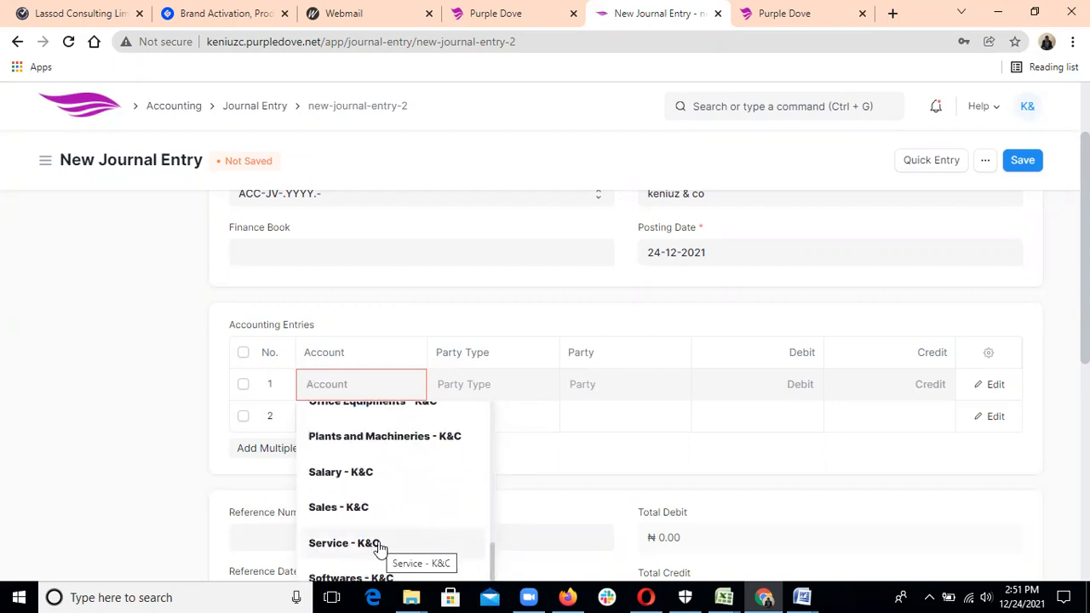
{"action": "left_click", "coordinate": [355, 476]}
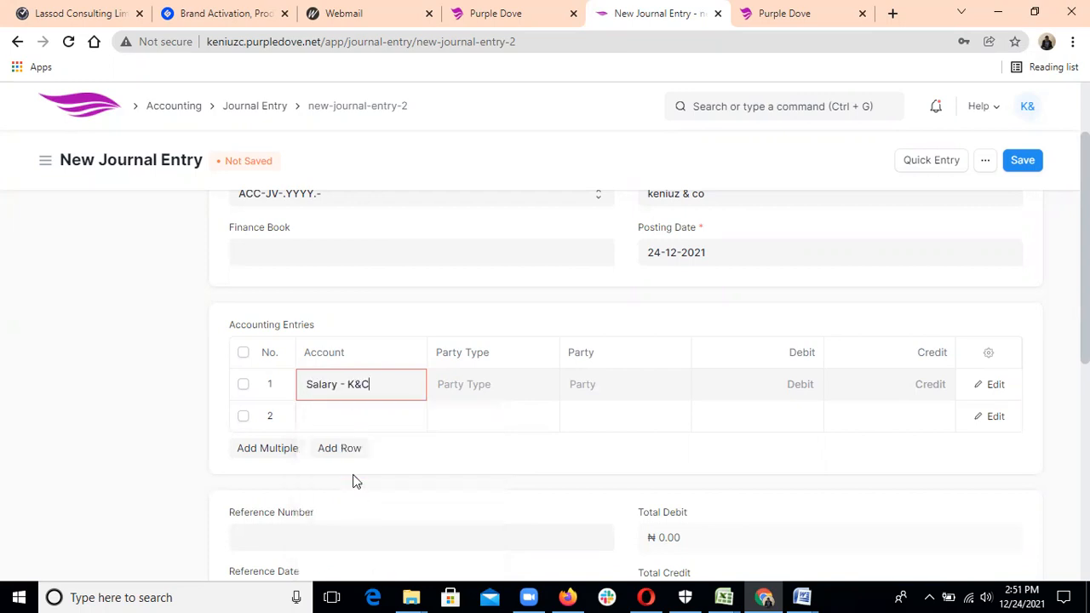
Set the second row's account to GT Bank - K&C.
{"action": "left_click", "coordinate": [338, 417]}
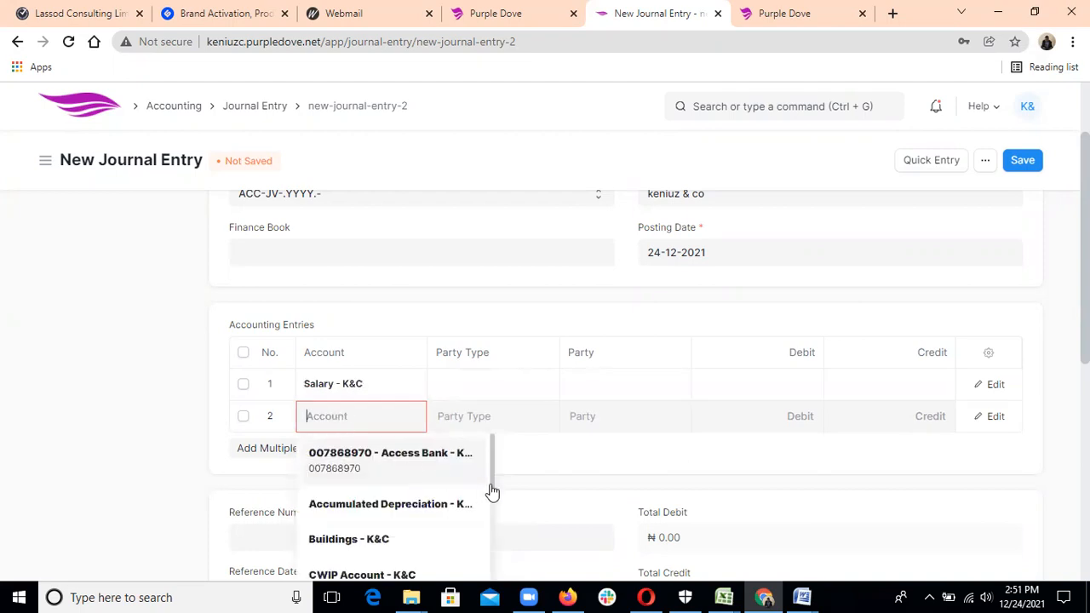
{"action": "scroll", "coordinate": [491, 528], "scroll_direction": "down", "scroll_amount": 2}
{"action": "scroll", "coordinate": [491, 545], "scroll_direction": "down", "scroll_amount": 1}
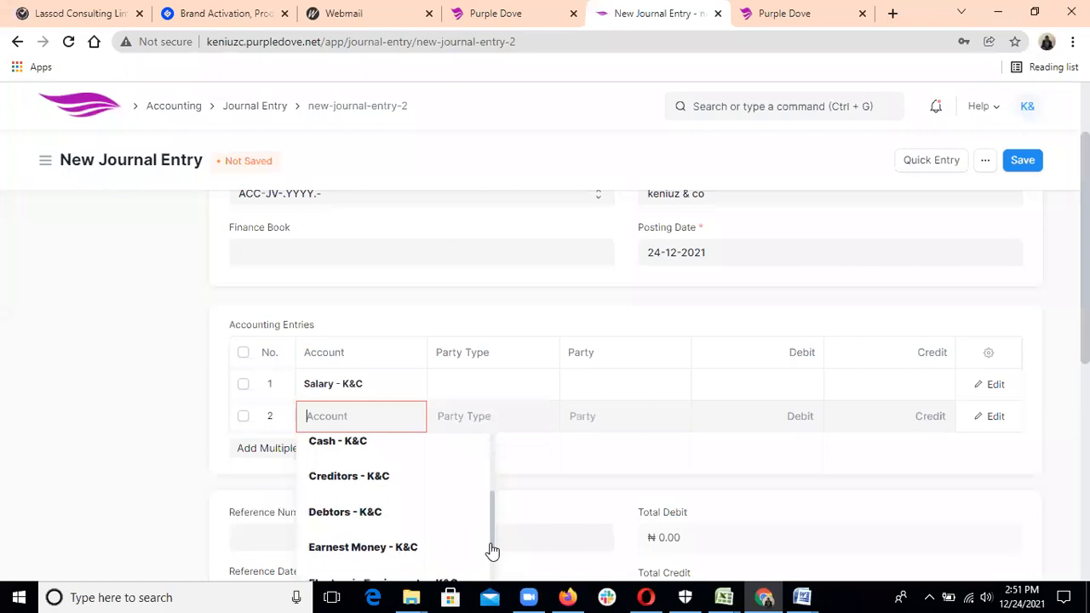
{"action": "scroll", "coordinate": [492, 552], "scroll_direction": "down", "scroll_amount": 2}
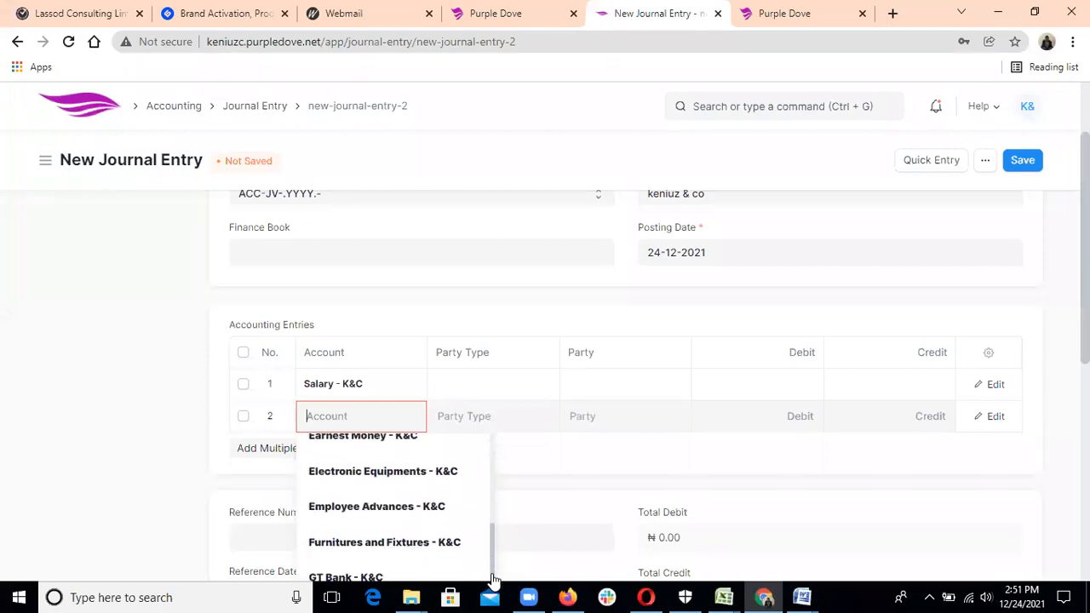
{"action": "left_click", "coordinate": [448, 576]}
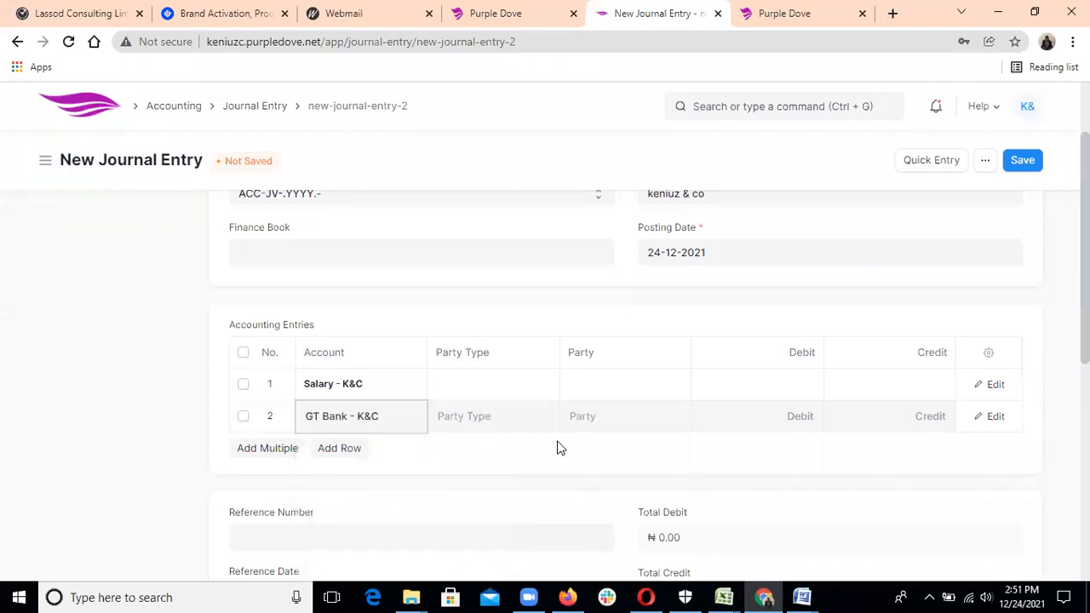
{"action": "left_click", "coordinate": [778, 384]}
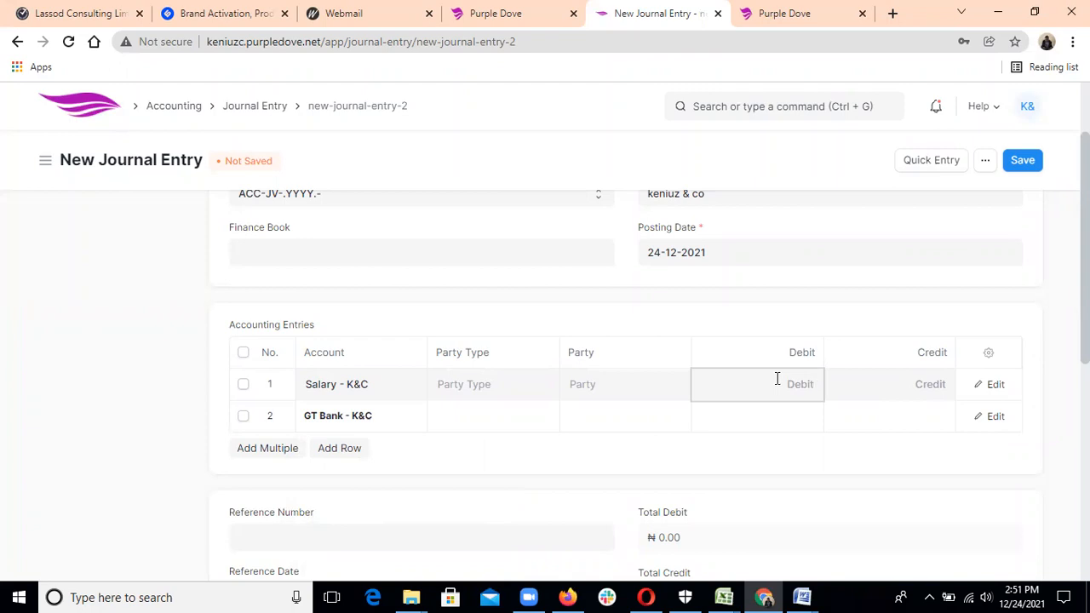
Enter ₦2,000,000 as the Salary debit and the GT Bank credit.
{"action": "type", "text": "2000000"}
{"action": "left_click", "coordinate": [895, 415]}
{"action": "type", "text": "2000000"}
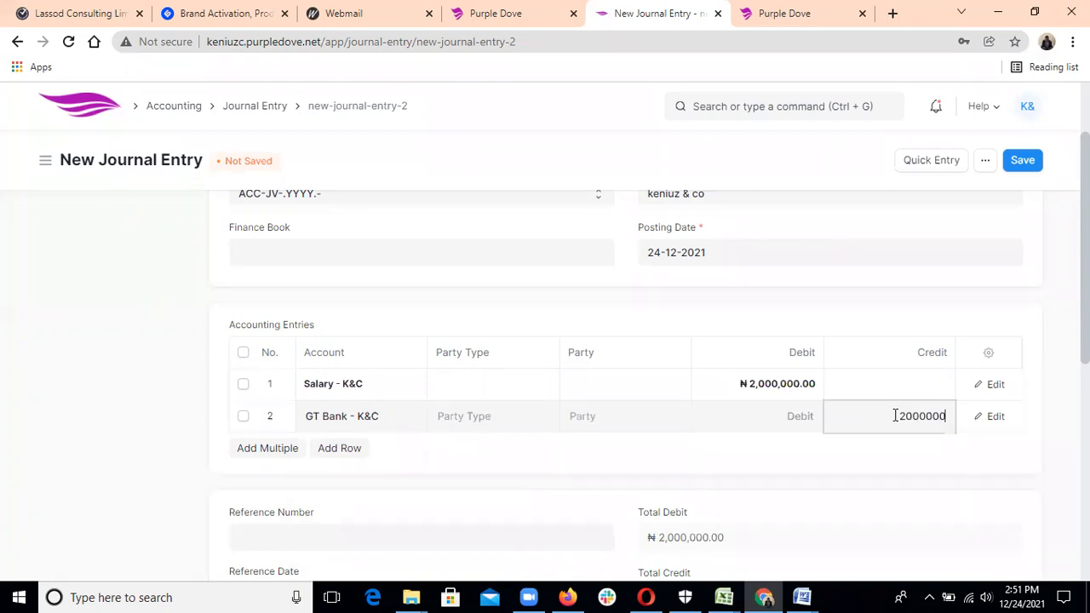
{"action": "scroll", "coordinate": [986, 413], "scroll_direction": "down", "scroll_amount": 1}
{"action": "left_click", "coordinate": [986, 412]}
Save and submit journal entry ACC-JV-2021-00003, then return to the Journal Entry list.
{"action": "left_click", "coordinate": [1026, 167]}
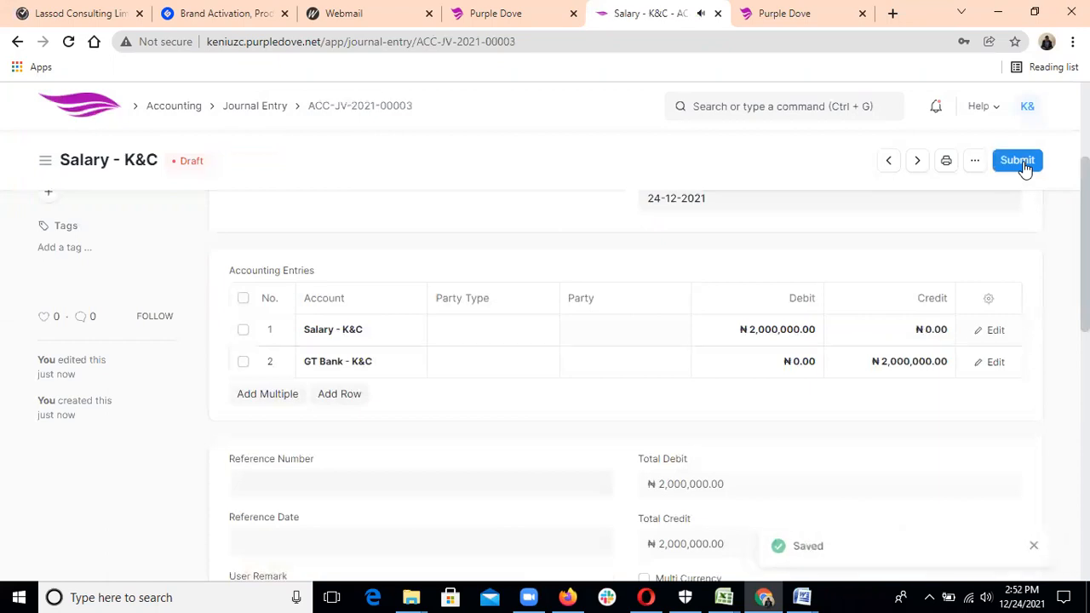
{"action": "left_click", "coordinate": [1011, 166]}
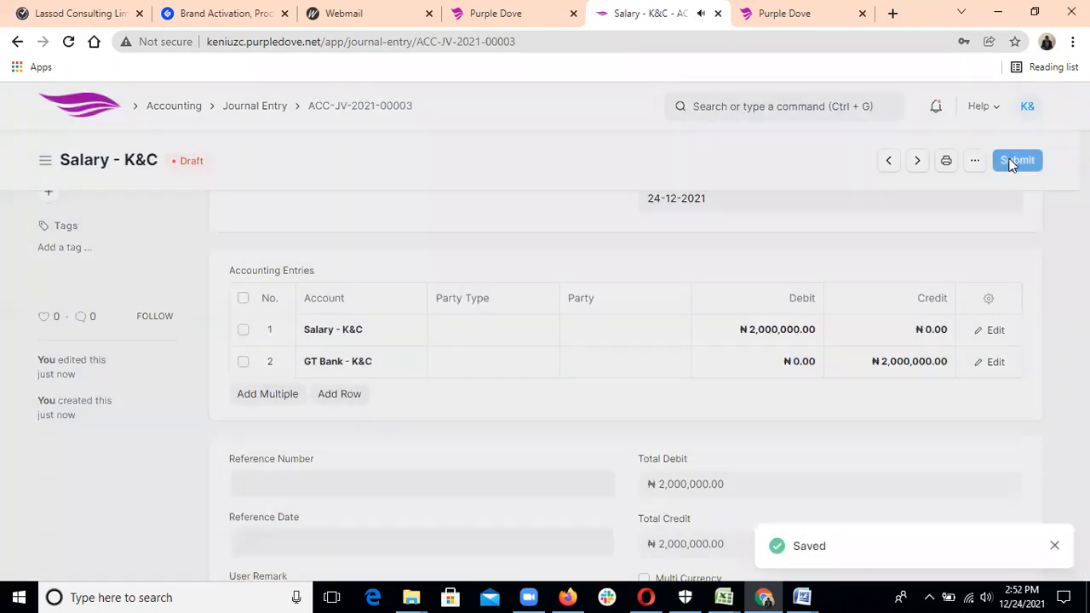
{"action": "left_click", "coordinate": [741, 230]}
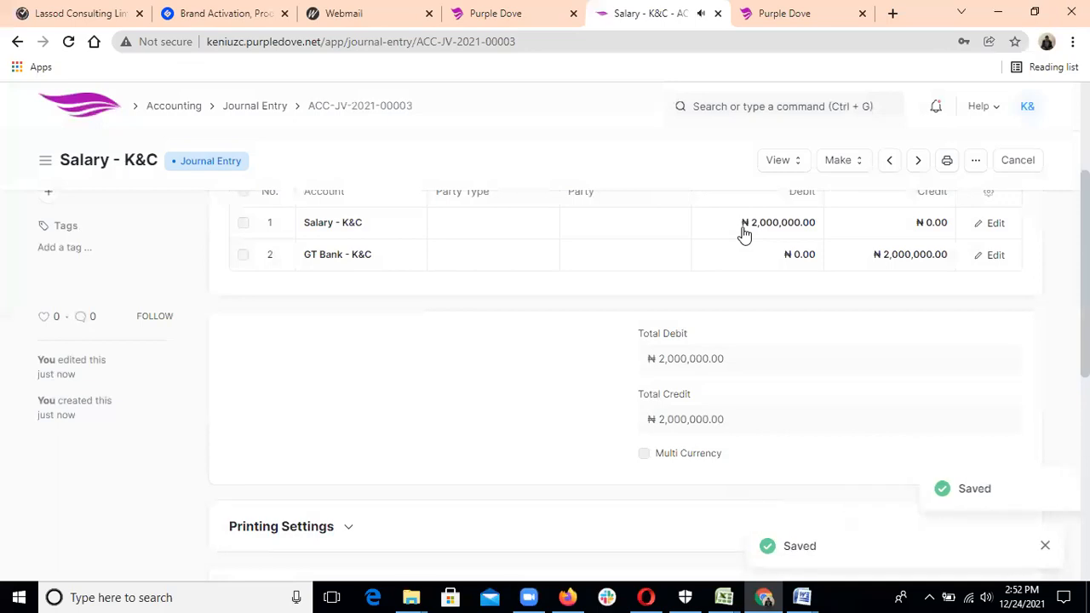
{"action": "scroll", "coordinate": [626, 383], "scroll_direction": "up", "scroll_amount": 1}
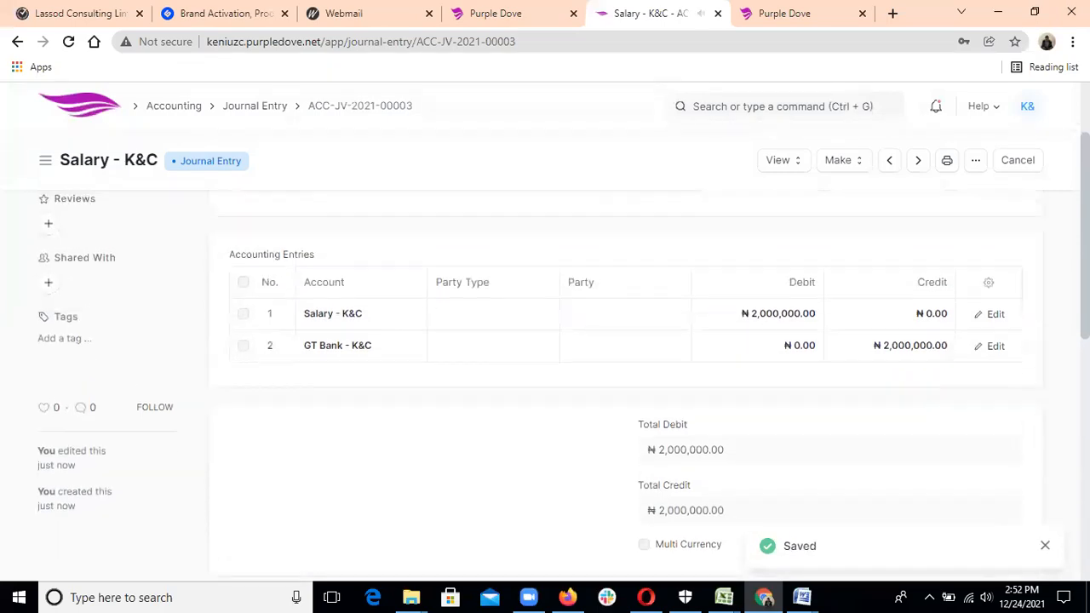
{"action": "left_click", "coordinate": [247, 111]}
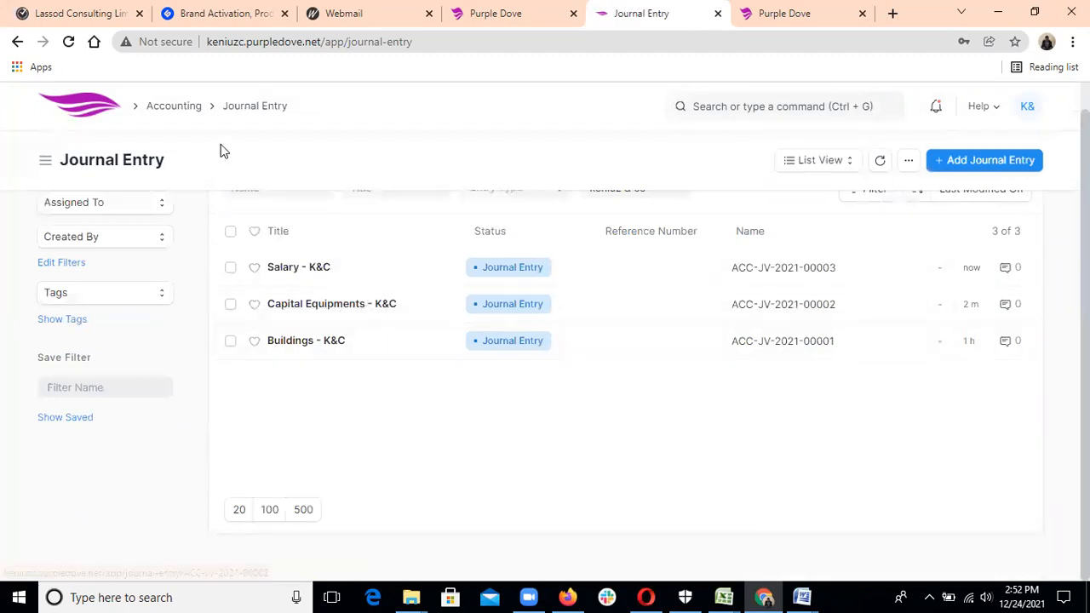
Review keniuz & co's General Ledger, with debits and credits balanced at ₦69,000,000.00.
{"action": "left_click", "coordinate": [176, 108]}
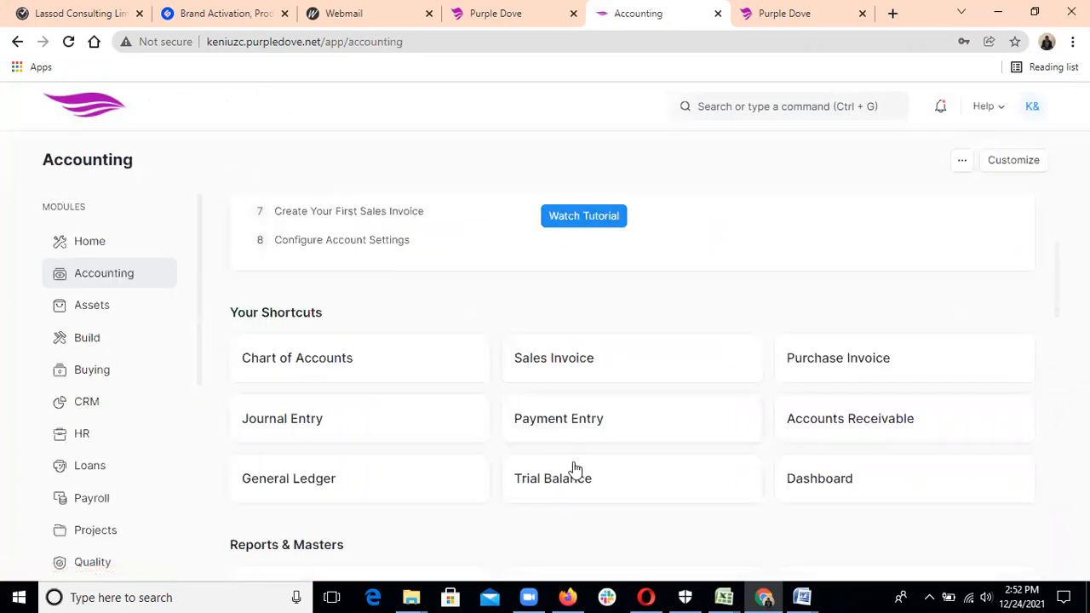
{"action": "left_click", "coordinate": [440, 478]}
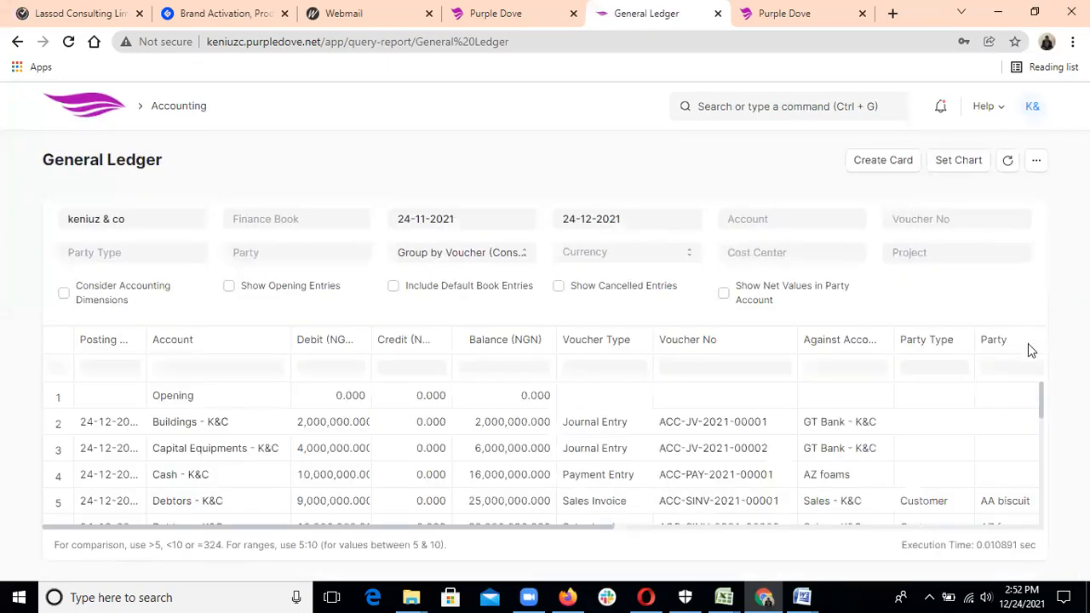
{"action": "left_click_drag", "start_coordinate": [1042, 388], "coordinate": [1045, 445]}
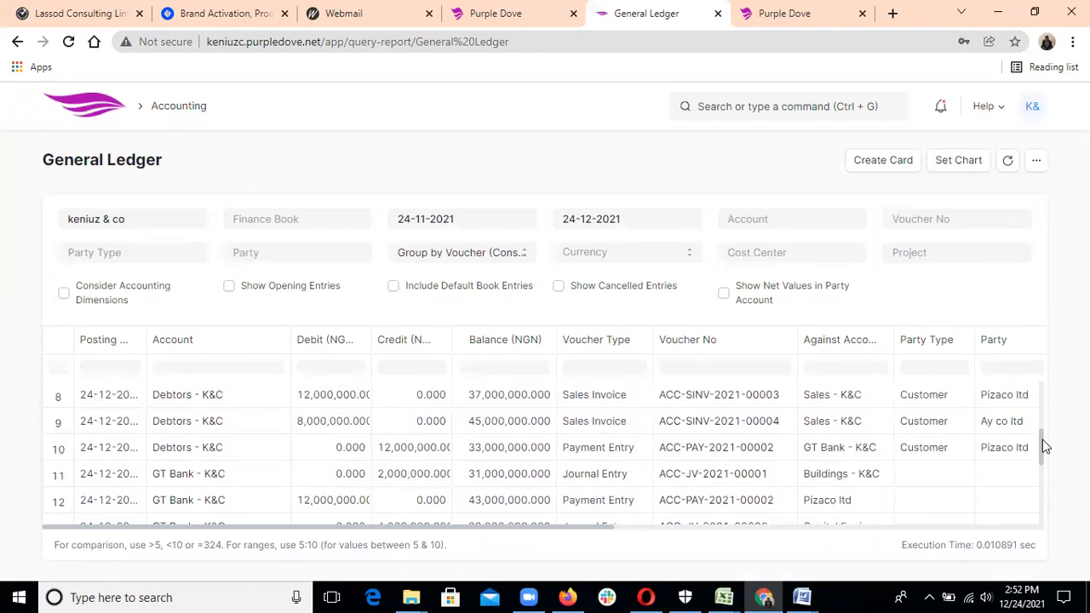
{"action": "left_click_drag", "start_coordinate": [1042, 440], "coordinate": [1044, 471]}
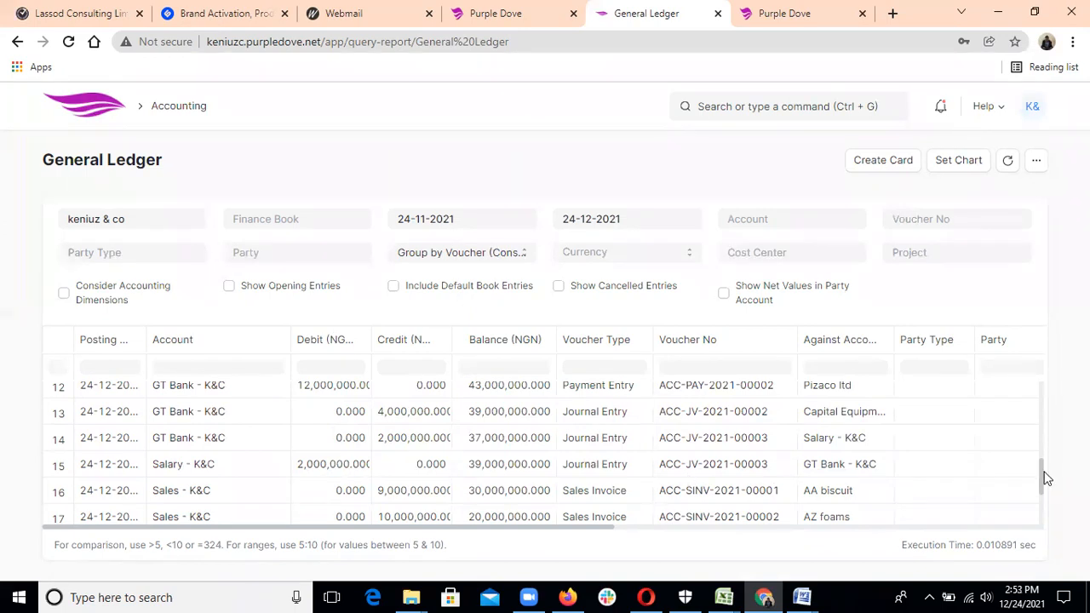
{"action": "left_click_drag", "start_coordinate": [1042, 471], "coordinate": [1047, 504]}
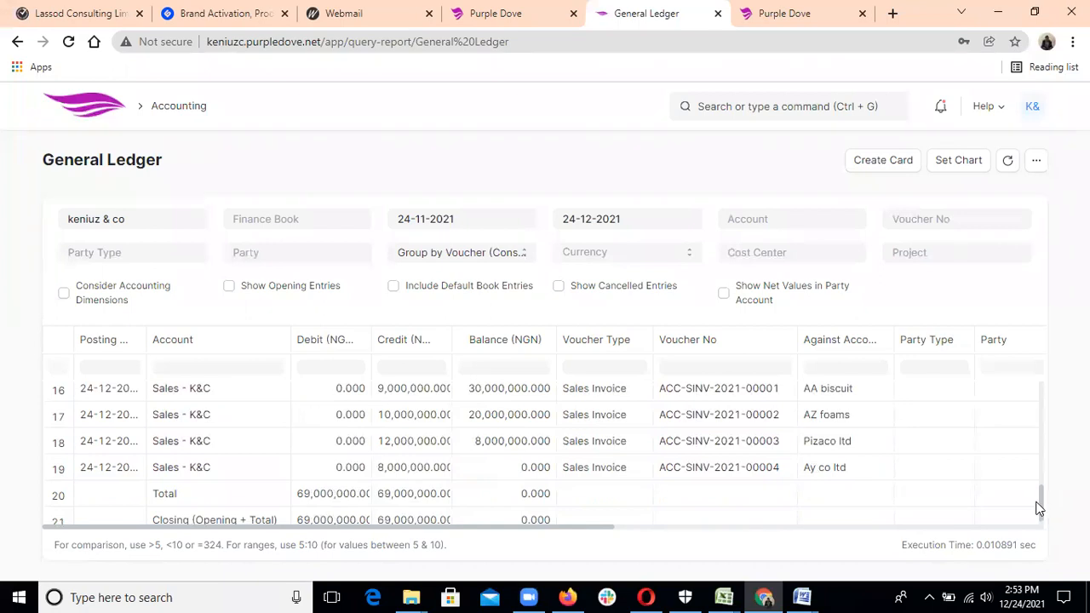
{"action": "left_click_drag", "start_coordinate": [1044, 509], "coordinate": [1043, 517]}
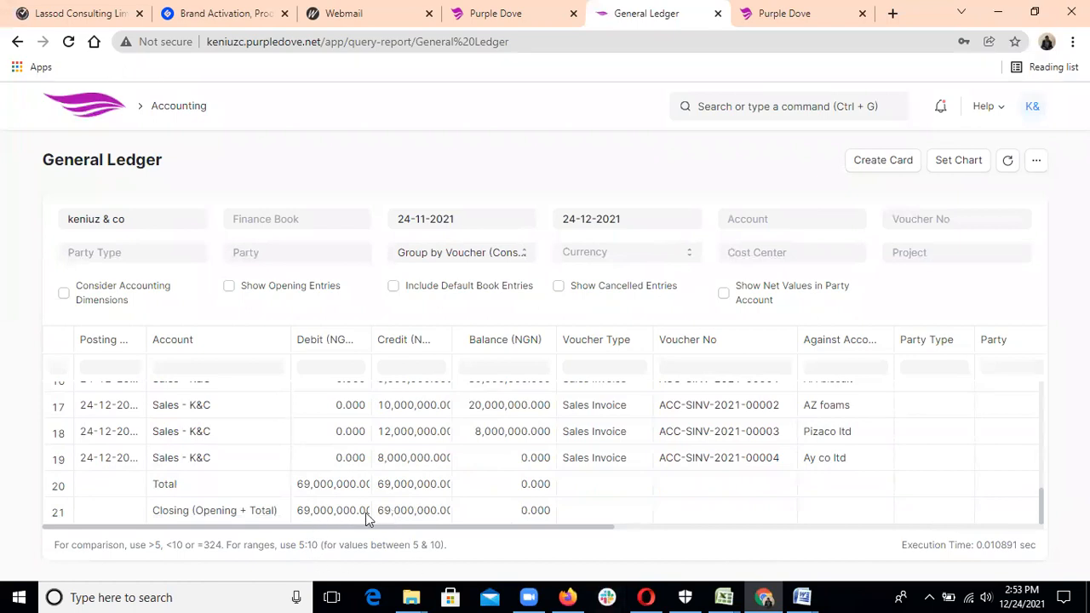
{"action": "left_click_drag", "start_coordinate": [1041, 508], "coordinate": [1028, 368]}
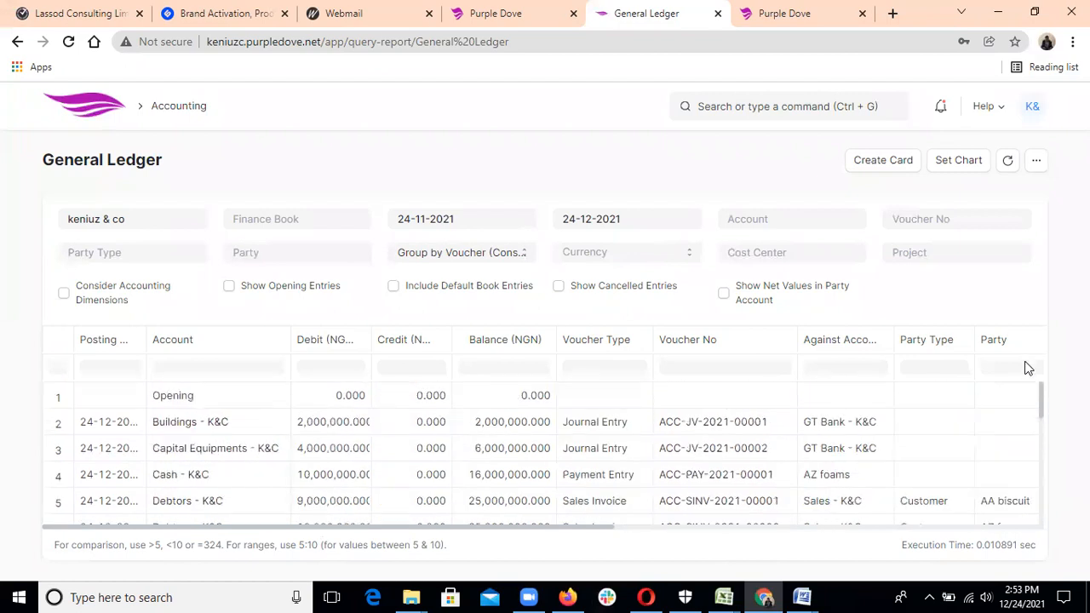
Review the 2021 Trial Balance, then open the Accounts Dashboard.
{"action": "left_click", "coordinate": [177, 106]}
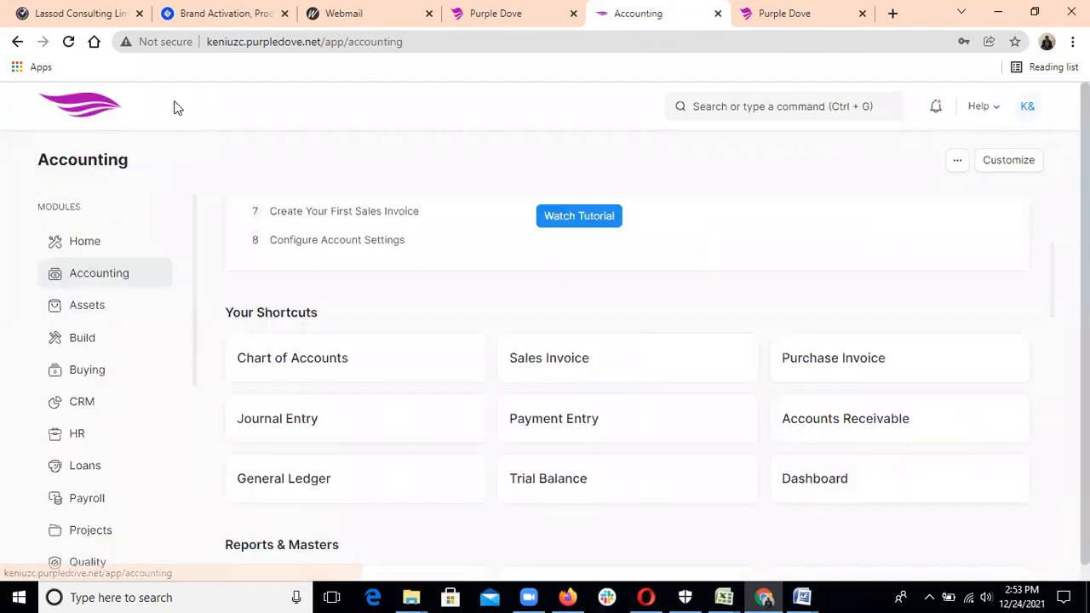
{"action": "left_click", "coordinate": [670, 477]}
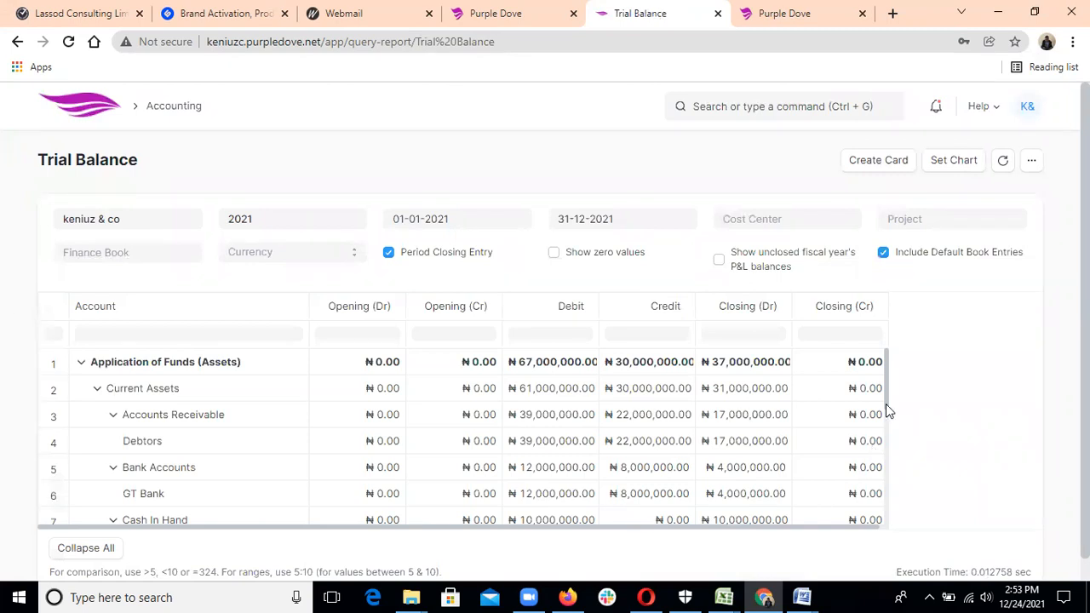
{"action": "left_click_drag", "start_coordinate": [885, 416], "coordinate": [889, 456]}
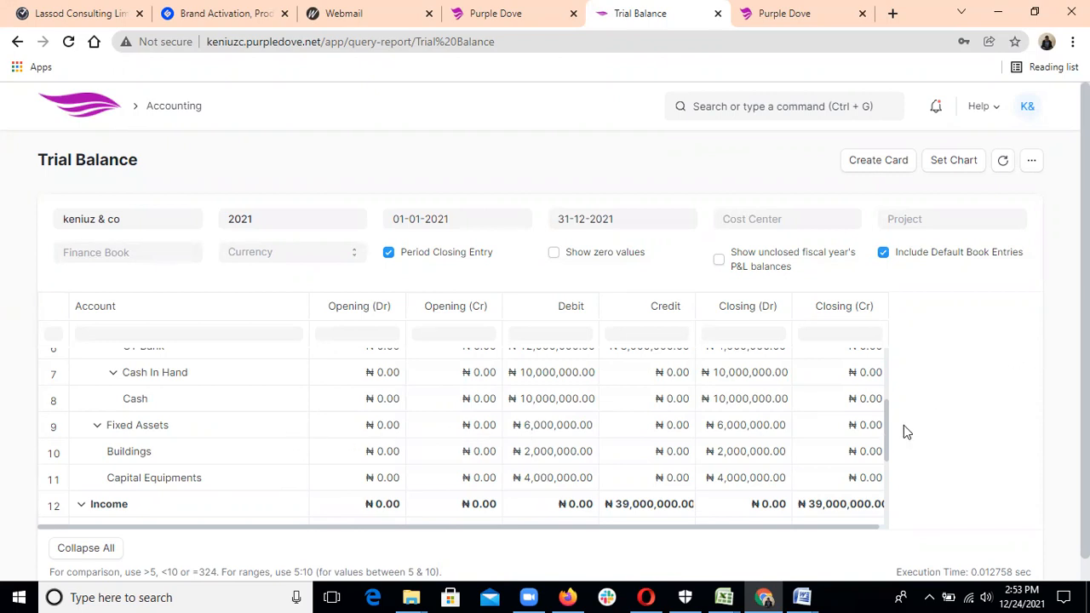
{"action": "left_click_drag", "start_coordinate": [885, 430], "coordinate": [883, 480]}
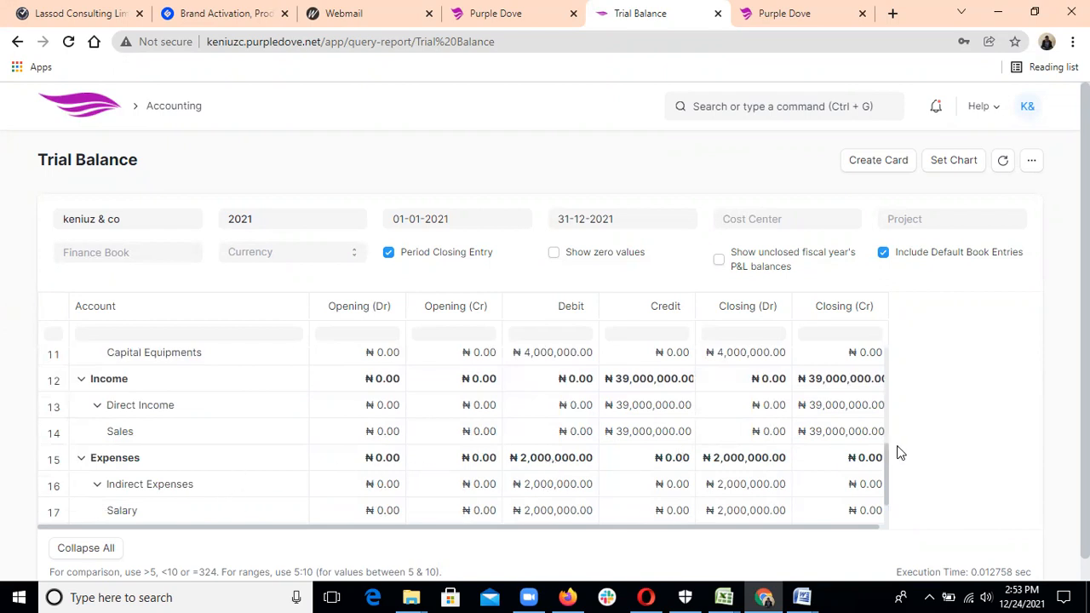
{"action": "scroll", "coordinate": [440, 467], "scroll_direction": "down", "scroll_amount": 1}
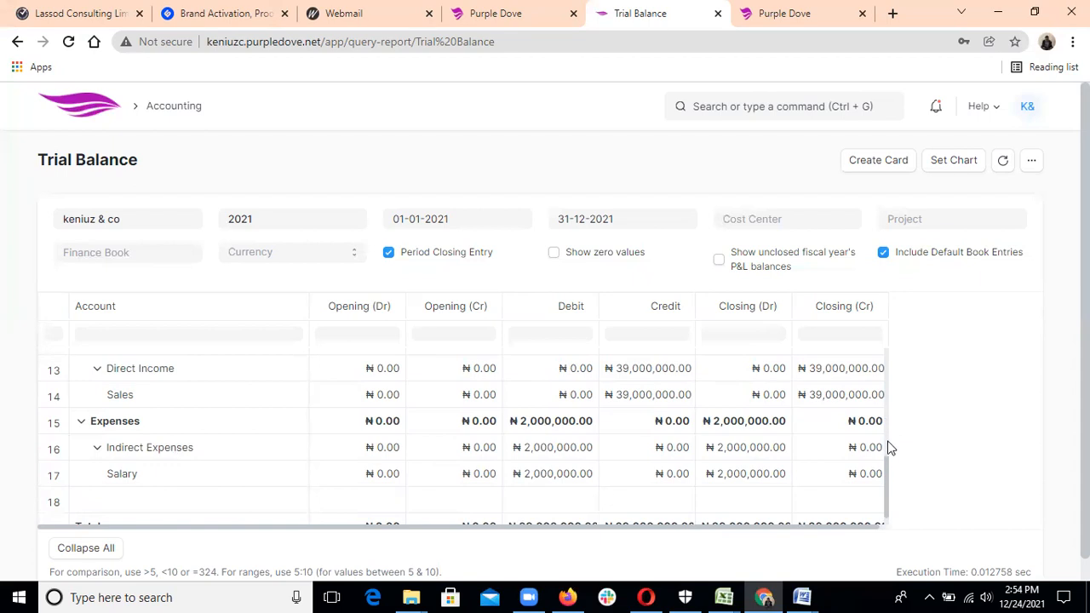
{"action": "left_click_drag", "start_coordinate": [889, 473], "coordinate": [883, 340]}
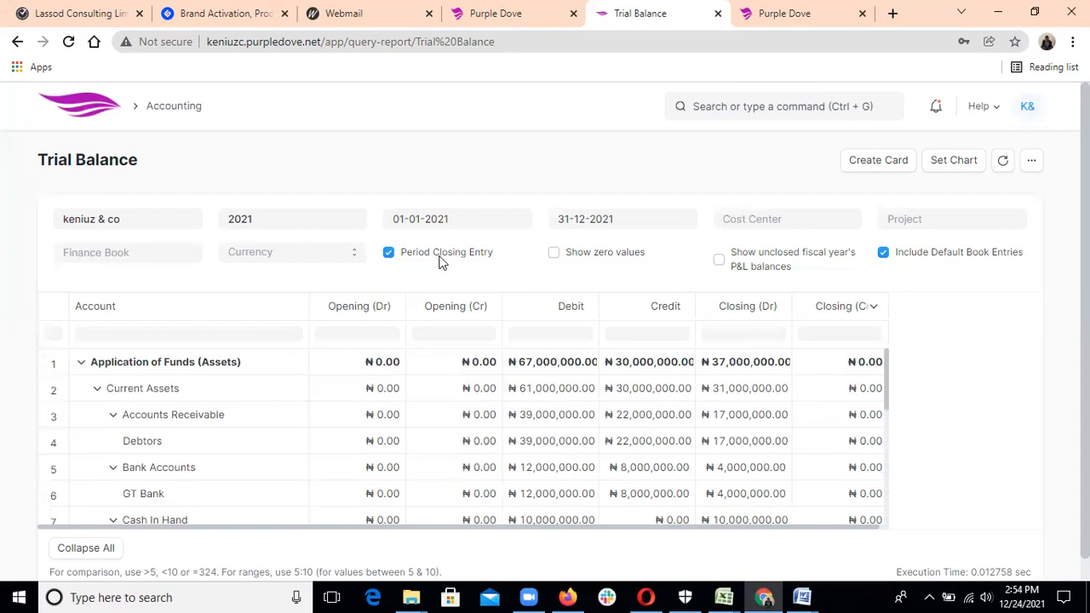
{"action": "left_click", "coordinate": [162, 109]}
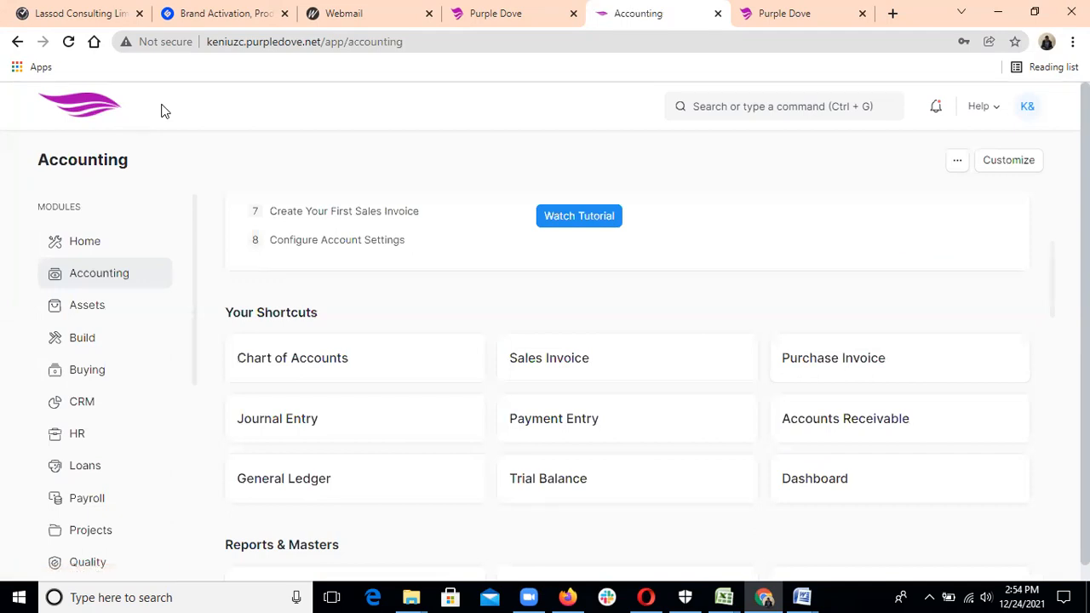
{"action": "left_click", "coordinate": [824, 482]}
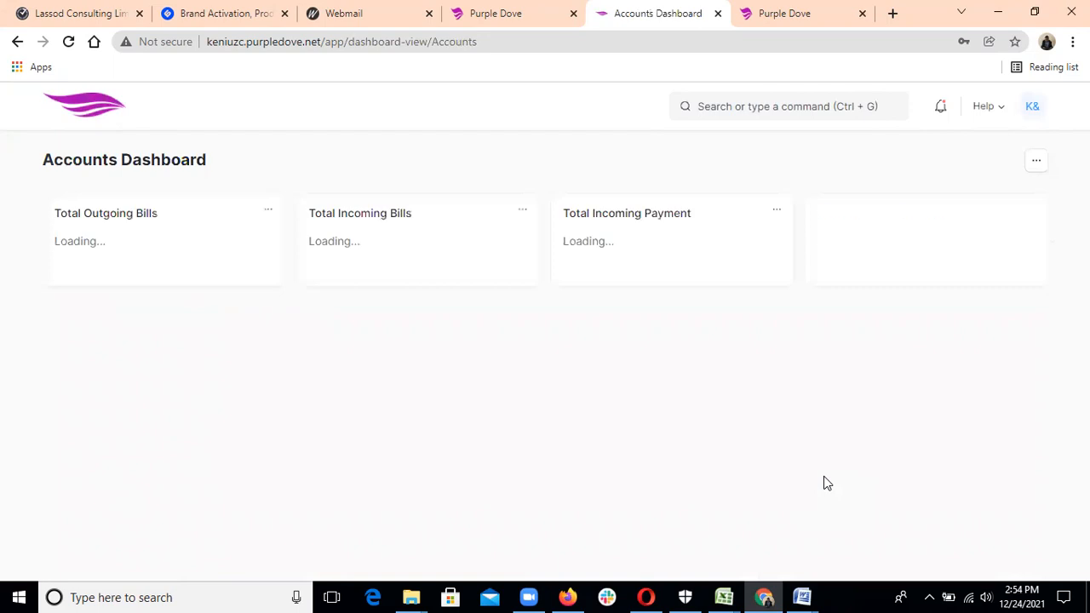
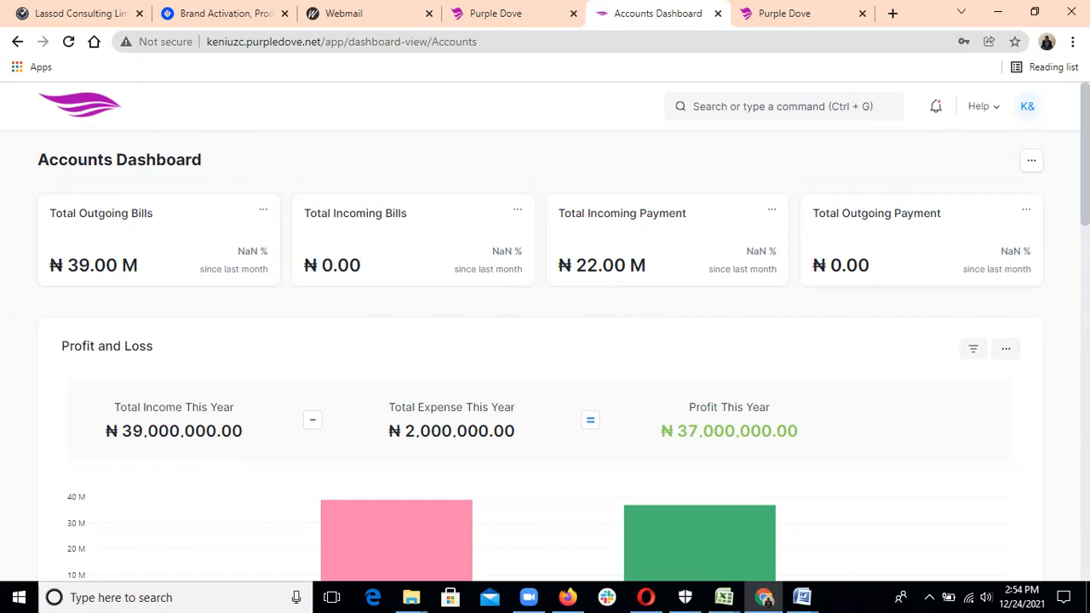
Scroll through the Accounts Dashboard to review its charts and totals.
{"action": "scroll", "coordinate": [545, 341], "scroll_direction": "down", "scroll_amount": 1}
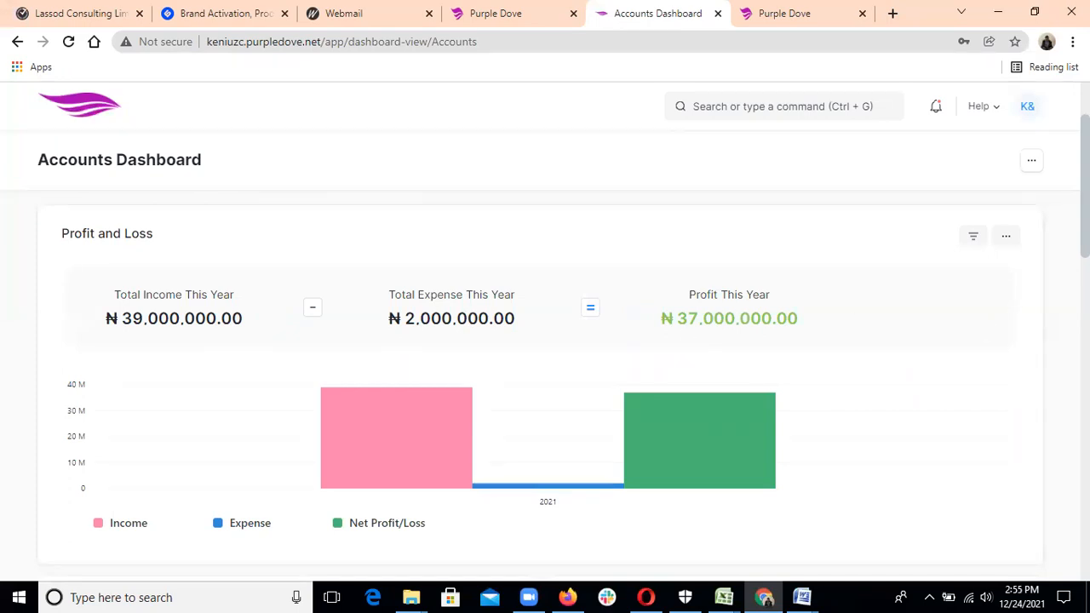
{"action": "scroll", "coordinate": [545, 349], "scroll_direction": "down", "scroll_amount": 2}
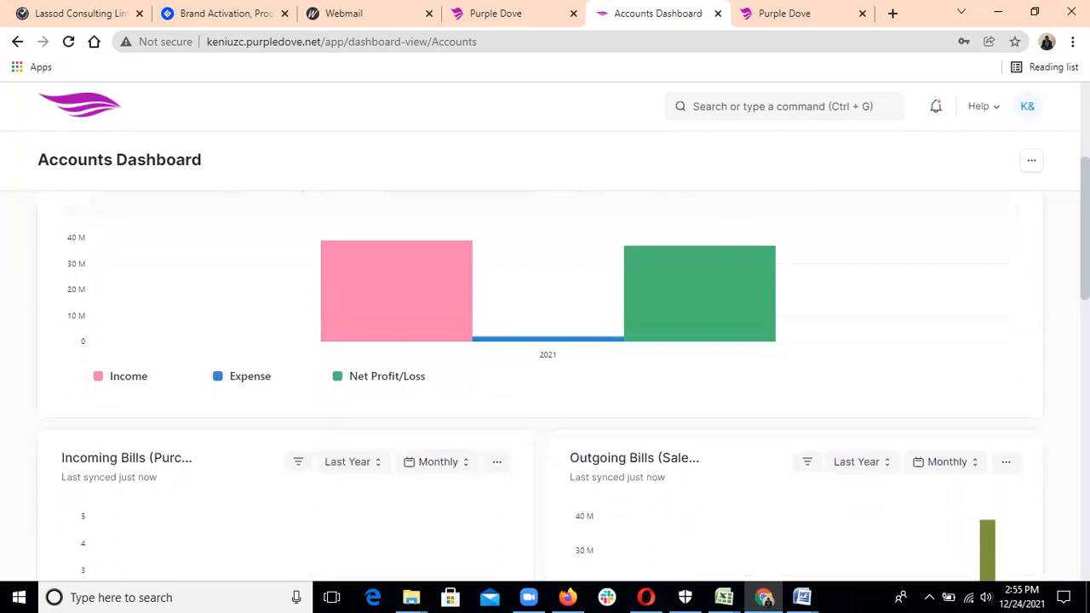
{"action": "scroll", "coordinate": [545, 366], "scroll_direction": "down", "scroll_amount": 2}
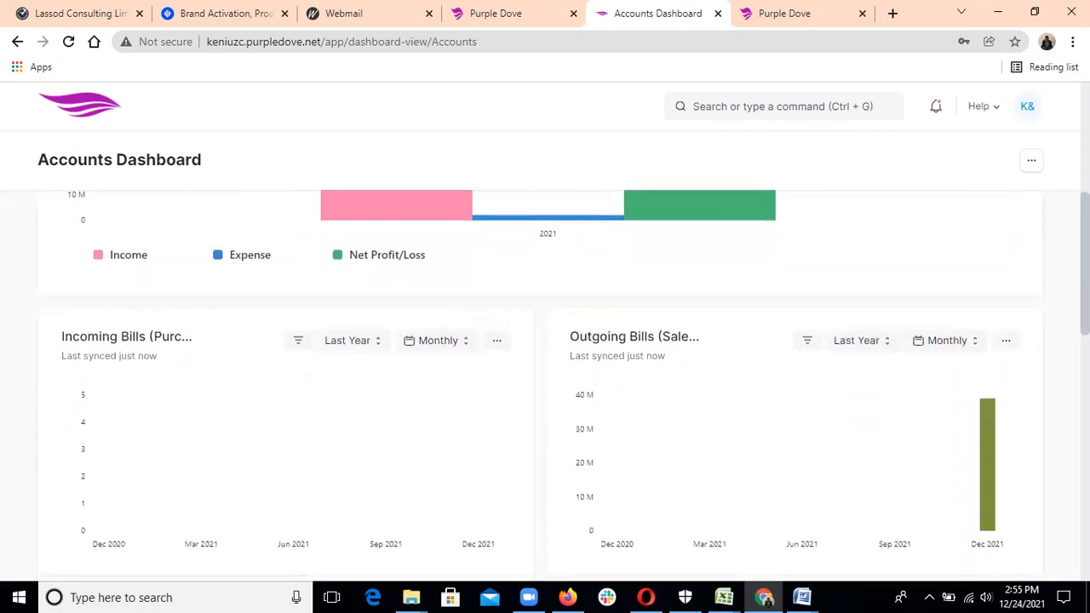
{"action": "scroll", "coordinate": [545, 383], "scroll_direction": "down", "scroll_amount": 1}
{"action": "scroll", "coordinate": [982, 417], "scroll_direction": "down", "scroll_amount": 1}
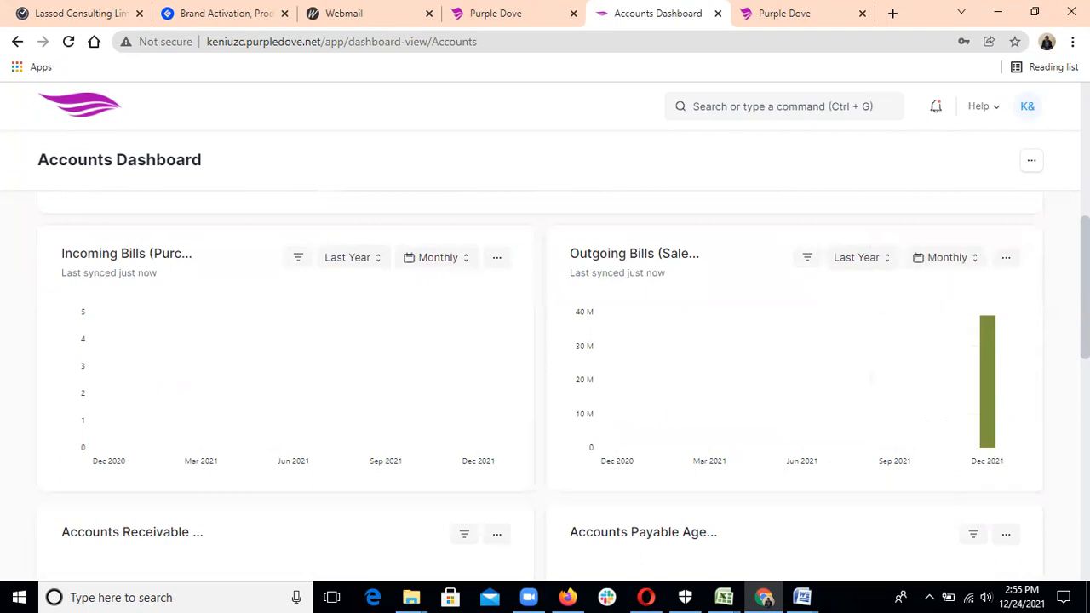
{"action": "scroll", "coordinate": [545, 383], "scroll_direction": "down", "scroll_amount": 2}
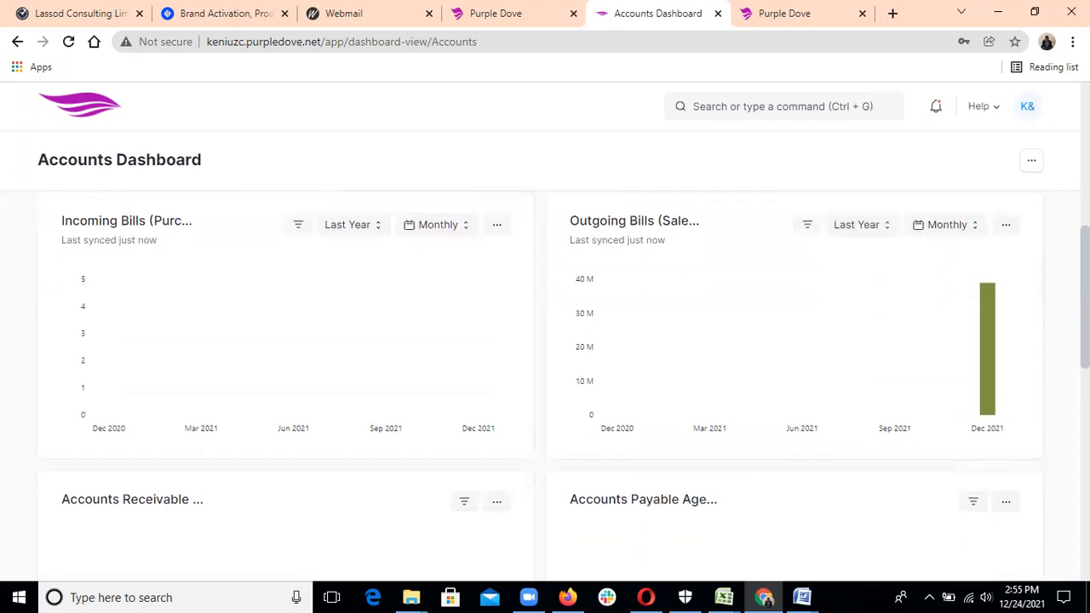
{"action": "scroll", "coordinate": [545, 383], "scroll_direction": "down", "scroll_amount": 2}
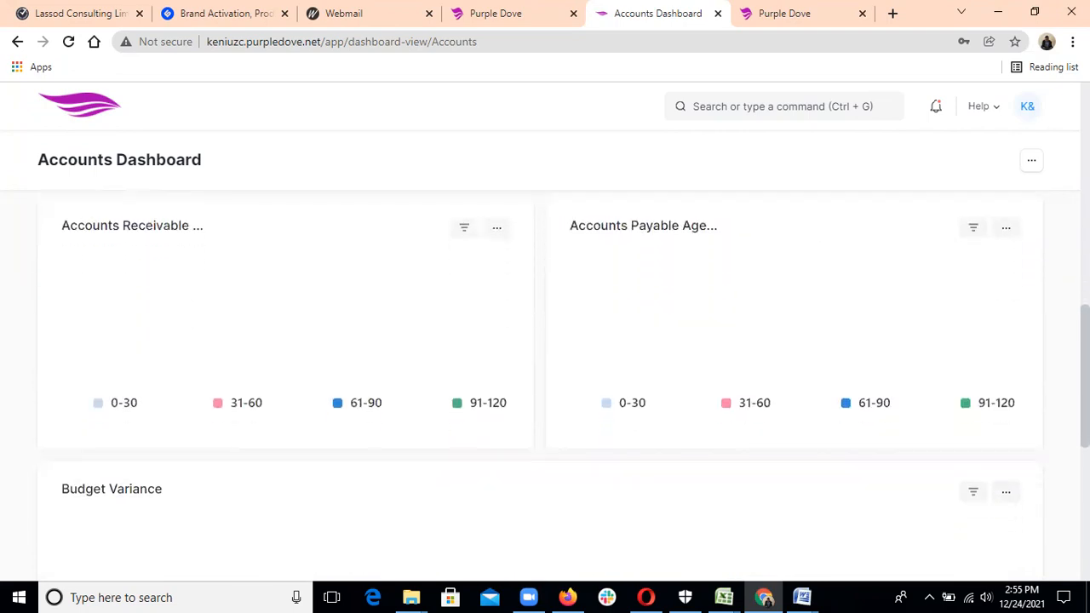
{"action": "scroll", "coordinate": [545, 383], "scroll_direction": "down", "scroll_amount": 2}
{"action": "scroll", "coordinate": [1056, 314], "scroll_direction": "up", "scroll_amount": 5}
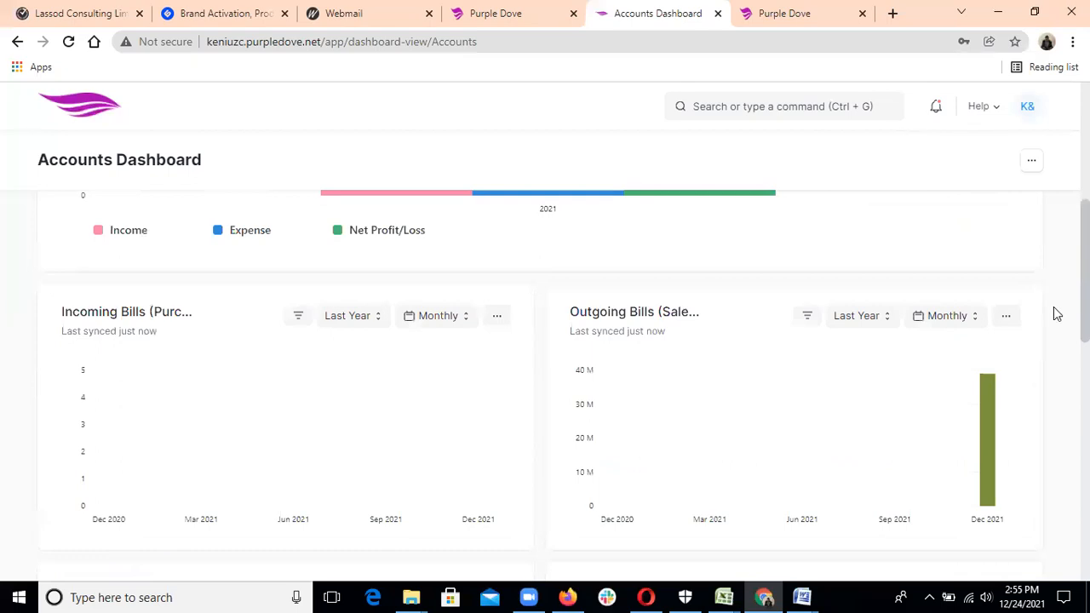
{"action": "scroll", "coordinate": [1055, 314], "scroll_direction": "up", "scroll_amount": 4}
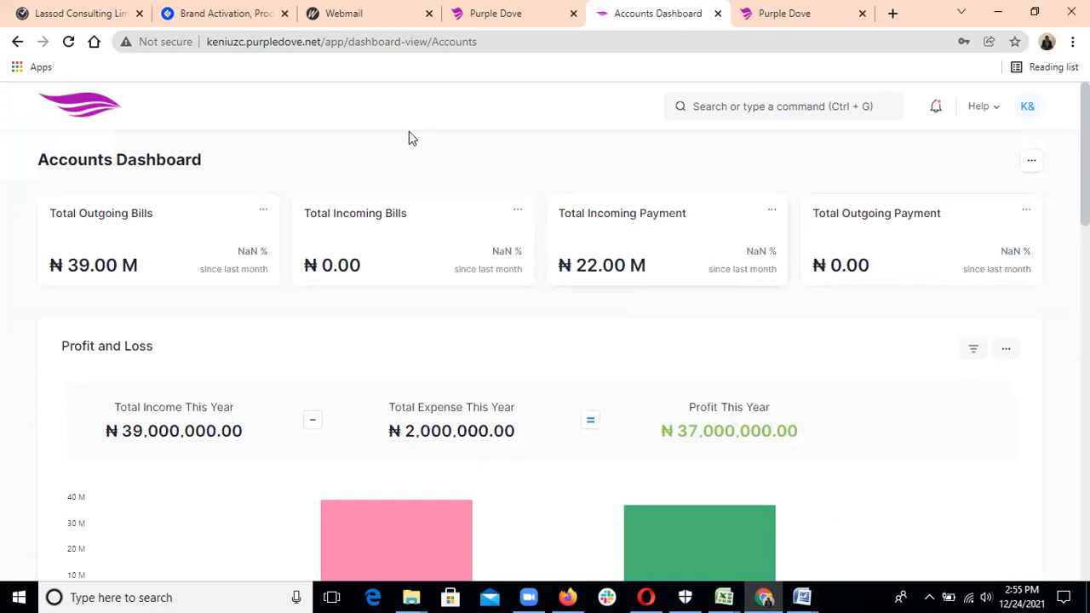
Go Home, then open the 2021 Cash Flow report from Accounting's Financial Statements.
{"action": "left_click", "coordinate": [95, 115]}
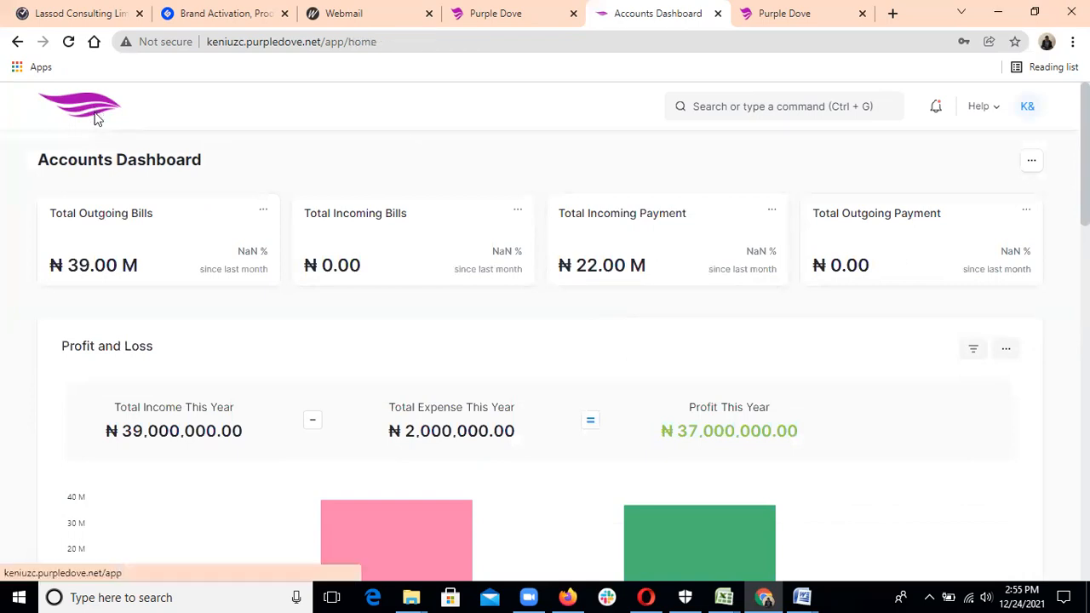
{"action": "left_click", "coordinate": [134, 277]}
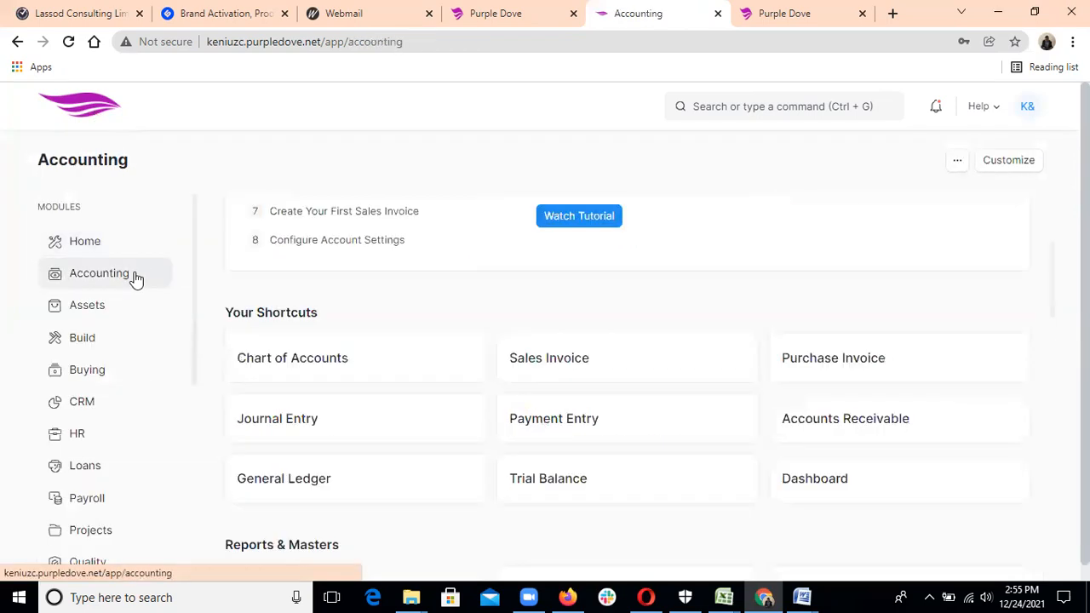
{"action": "scroll", "coordinate": [1052, 341], "scroll_direction": "down", "scroll_amount": 5}
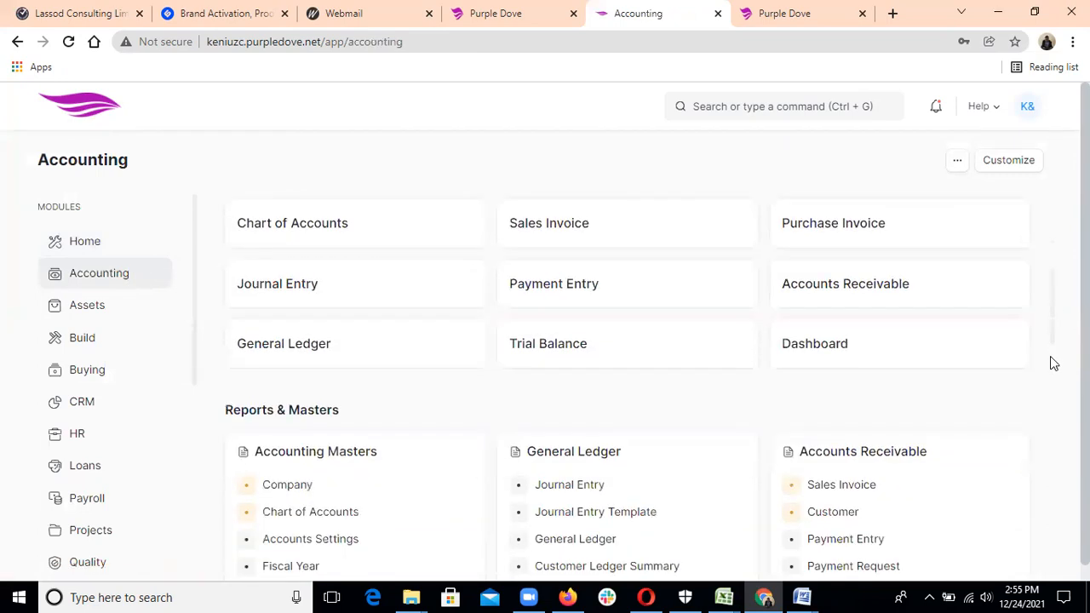
{"action": "scroll", "coordinate": [1054, 409], "scroll_direction": "down", "scroll_amount": 3}
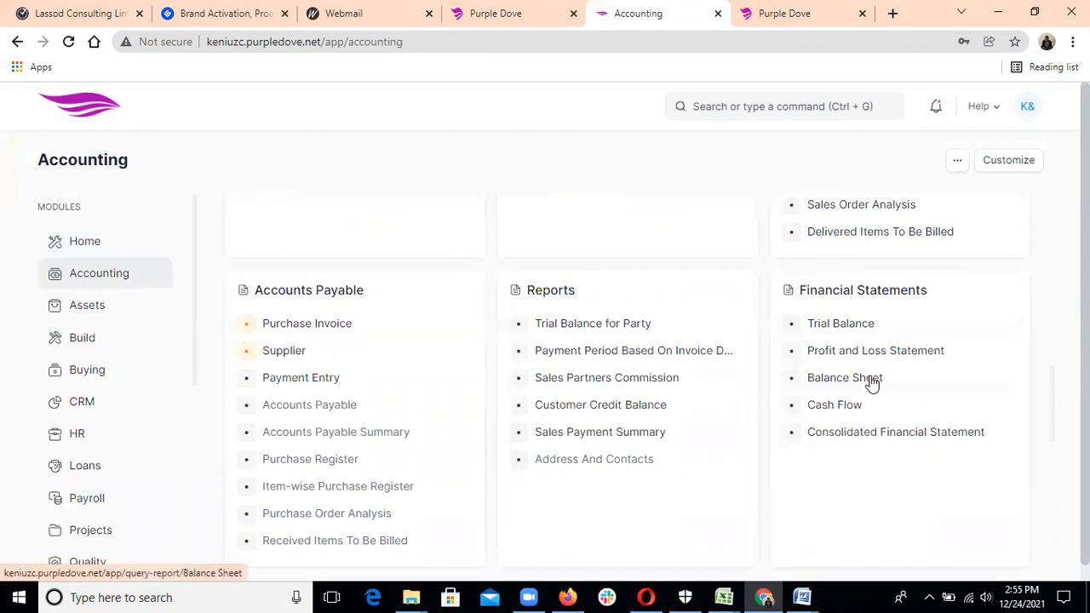
{"action": "left_click", "coordinate": [852, 412]}
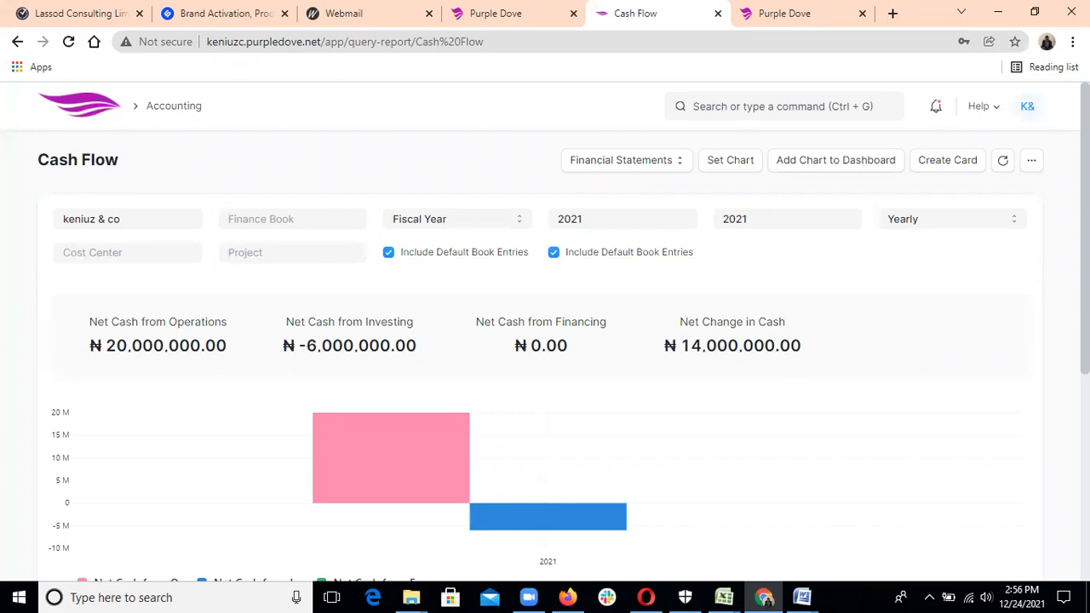
{"action": "scroll", "coordinate": [564, 332], "scroll_direction": "down", "scroll_amount": 1}
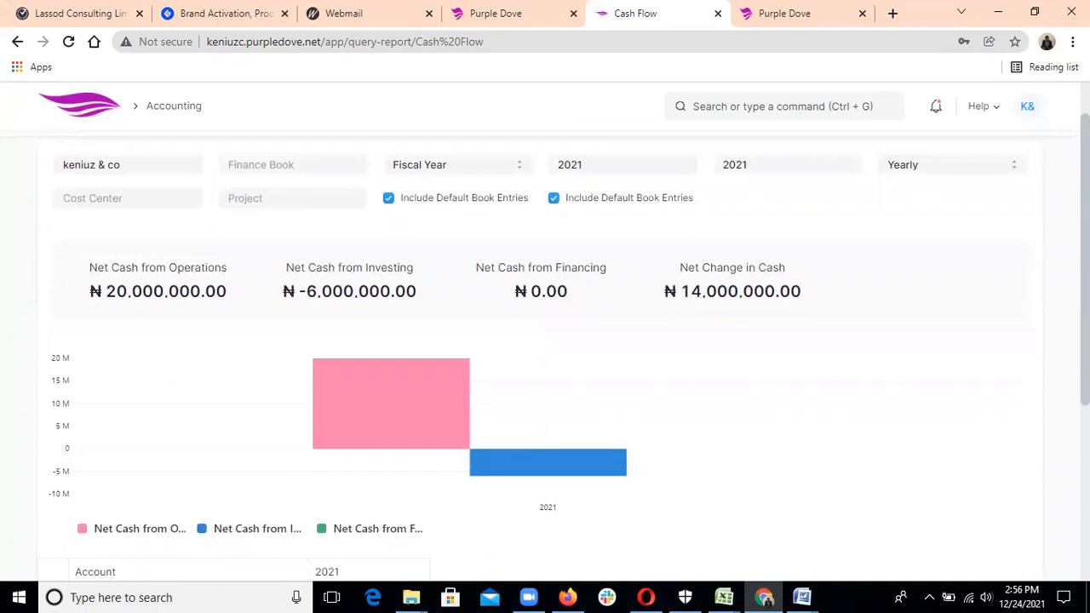
{"action": "scroll", "coordinate": [544, 340], "scroll_direction": "down", "scroll_amount": 1}
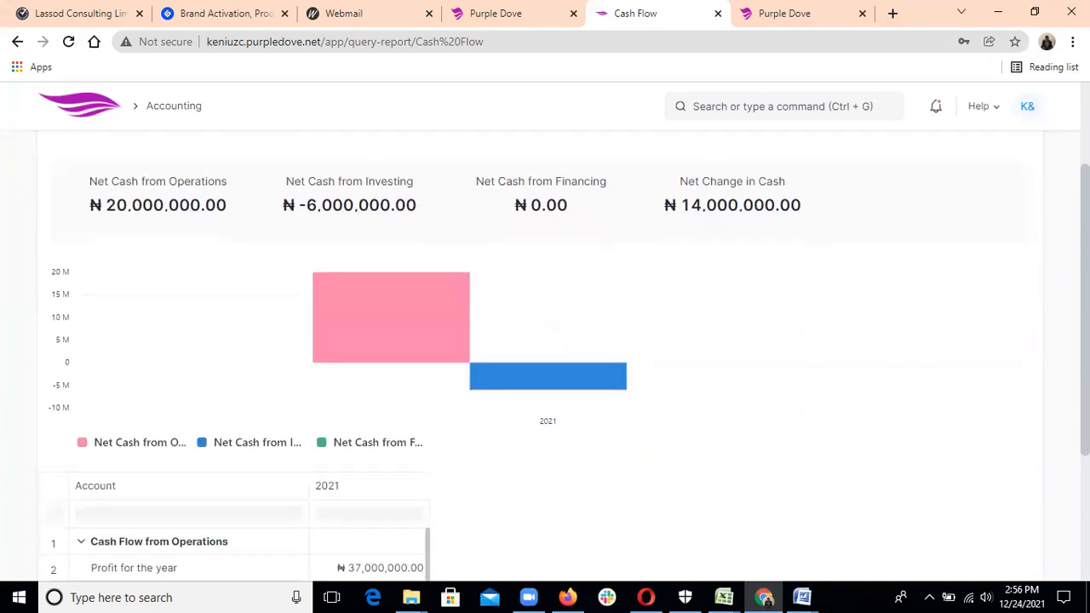
{"action": "scroll", "coordinate": [545, 366], "scroll_direction": "down", "scroll_amount": 1}
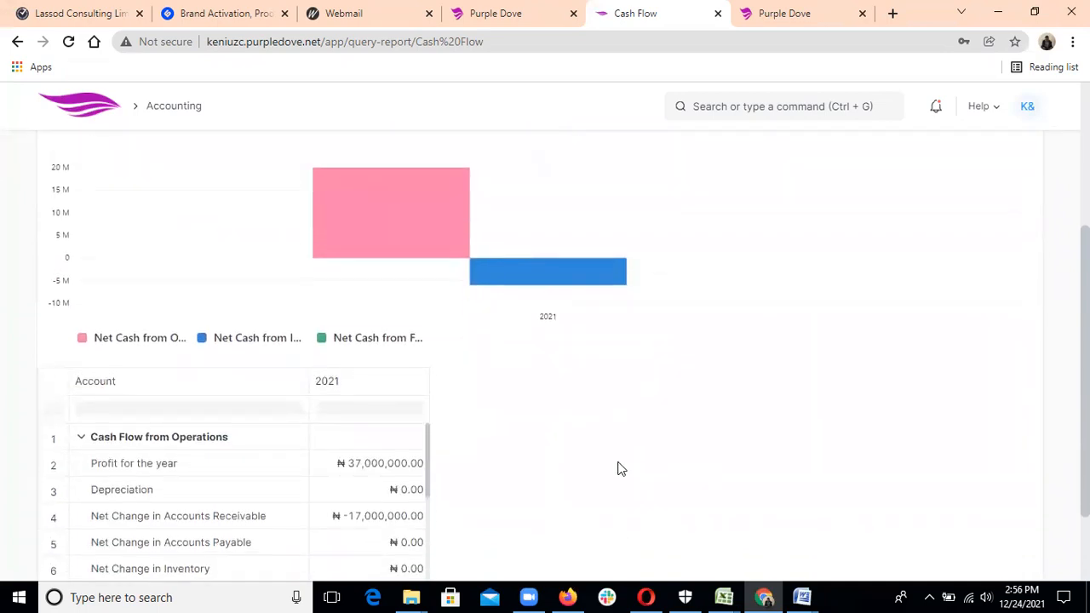
{"action": "mouse_move", "coordinate": [428, 478]}
{"action": "left_mouse_down"}
{"action": "mouse_move", "coordinate": [429, 488]}
{"action": "mouse_move", "coordinate": [428, 457]}
{"action": "left_mouse_up"}
{"action": "left_click_drag", "start_coordinate": [427, 458], "coordinate": [557, 519]}
{"action": "scroll", "coordinate": [557, 523], "scroll_direction": "down", "scroll_amount": 2}
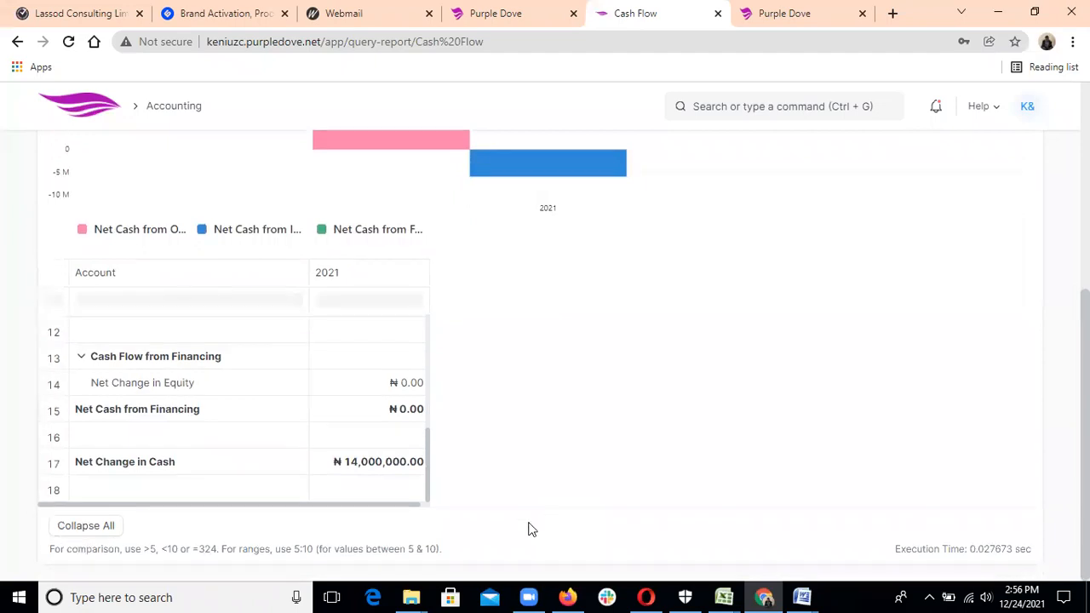
{"action": "left_click_drag", "start_coordinate": [431, 458], "coordinate": [427, 419]}
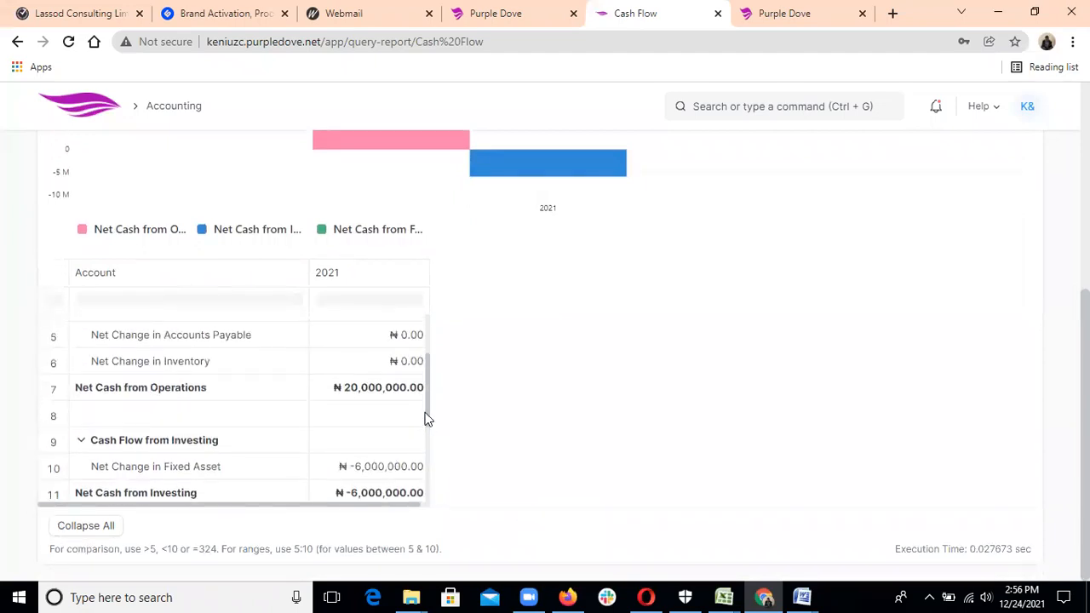
{"action": "left_click", "coordinate": [424, 414]}
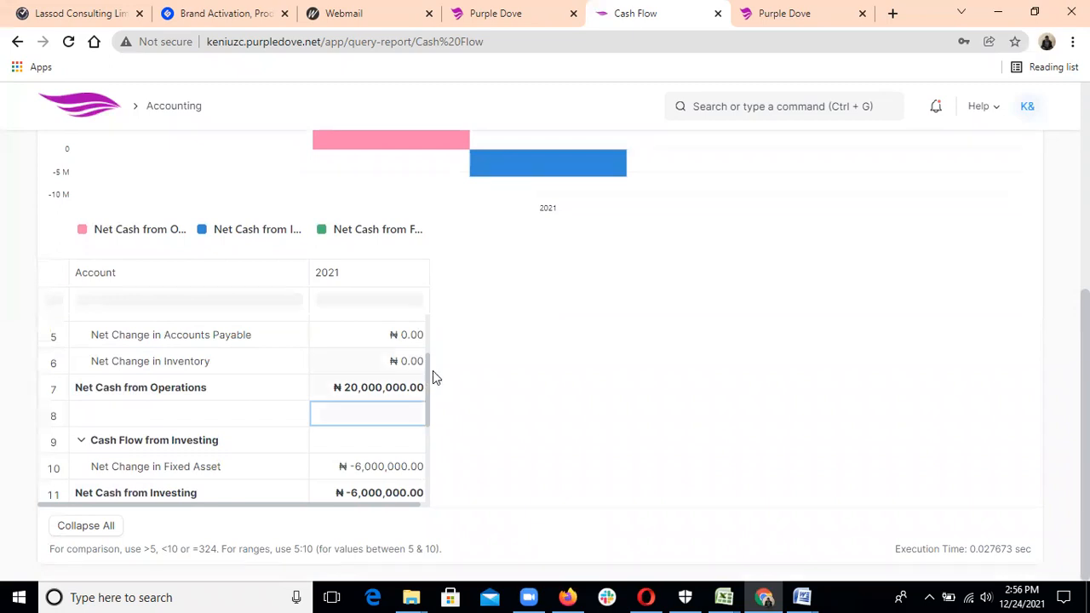
{"action": "left_click_drag", "start_coordinate": [433, 365], "coordinate": [440, 284]}
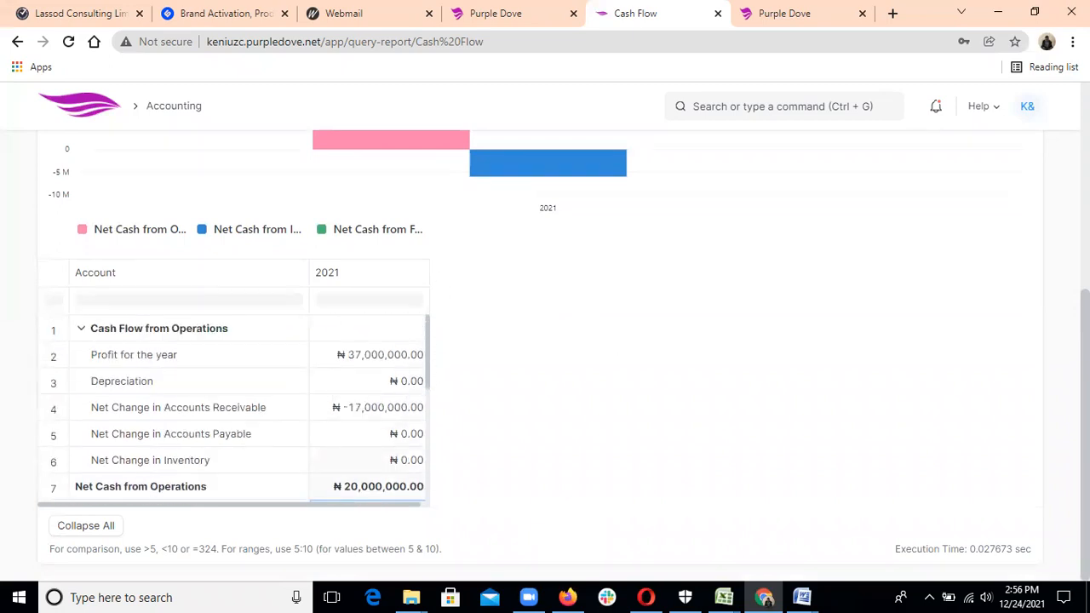
{"action": "scroll", "coordinate": [558, 207], "scroll_direction": "up", "scroll_amount": 3}
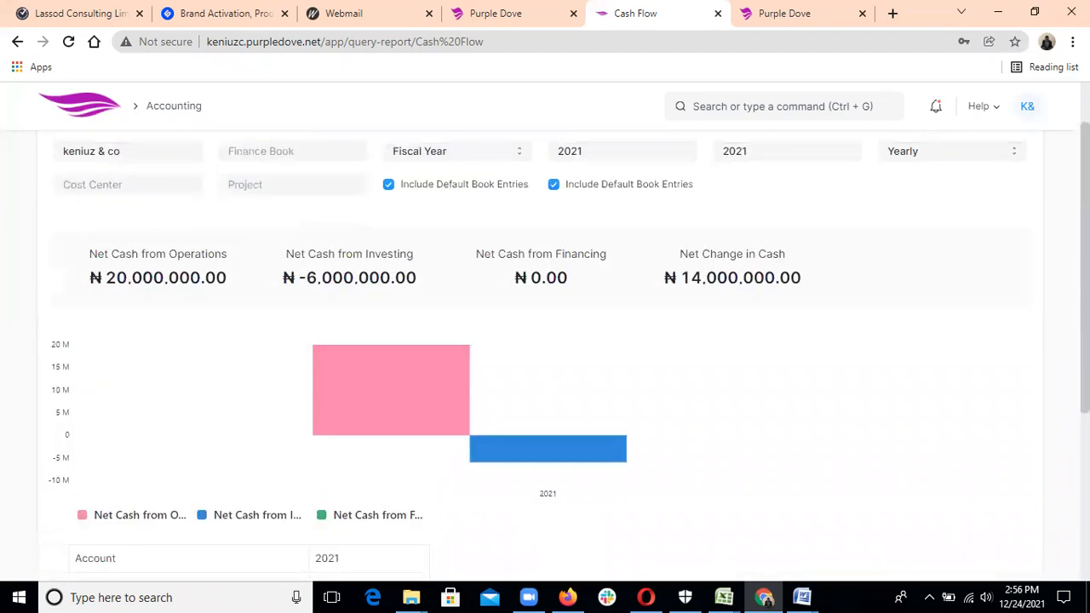
Go back through Home to Accounting and open the 2021 Balance Sheet showing ₦37,000,000.00 assets.
{"action": "left_click", "coordinate": [128, 118]}
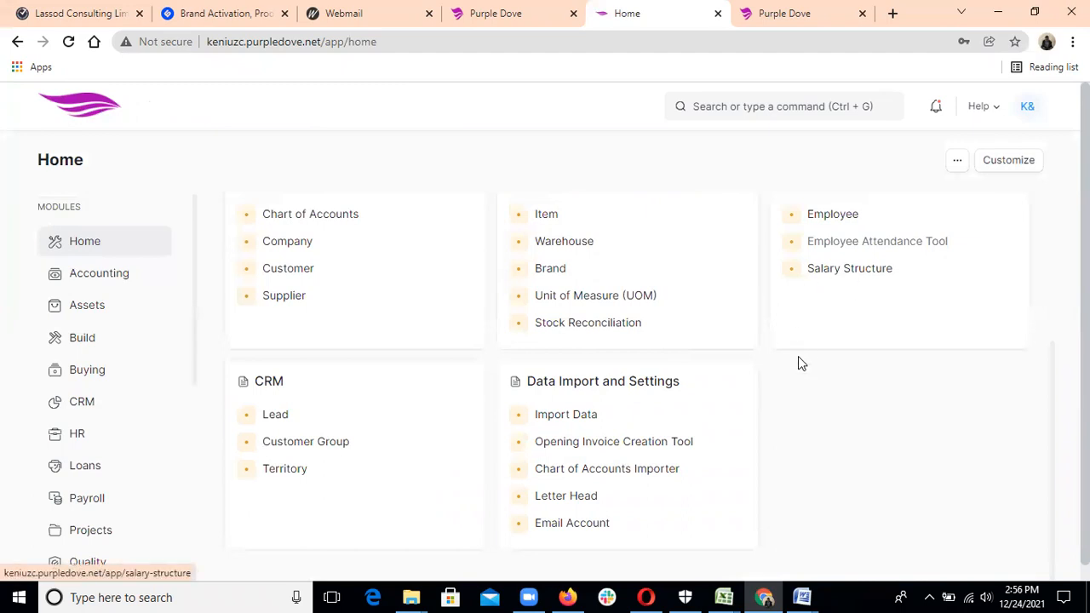
{"action": "left_click", "coordinate": [138, 266]}
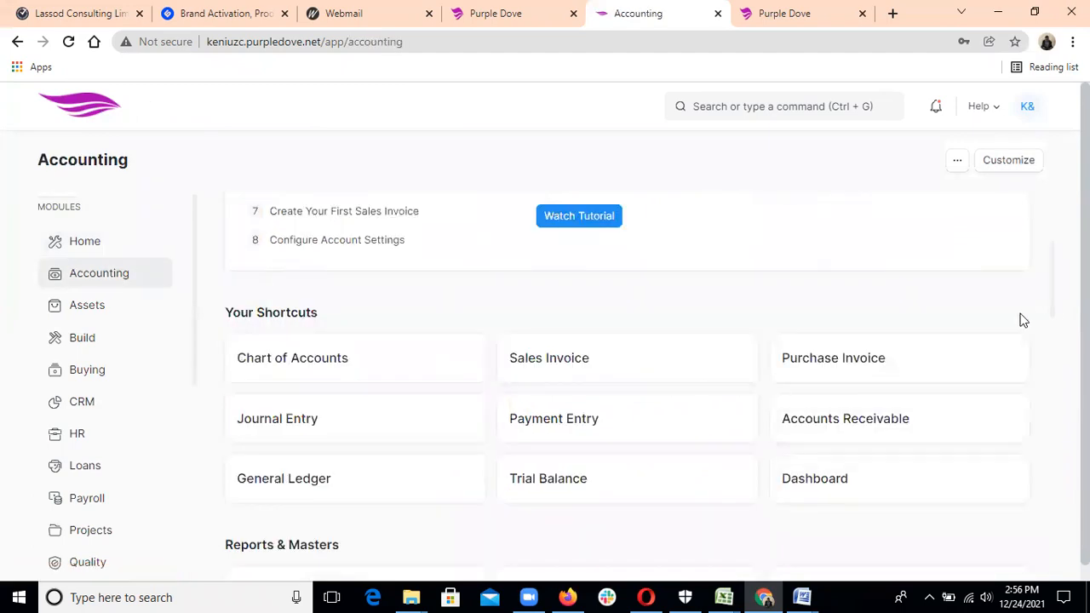
{"action": "scroll", "coordinate": [1023, 318], "scroll_direction": "down", "scroll_amount": 8}
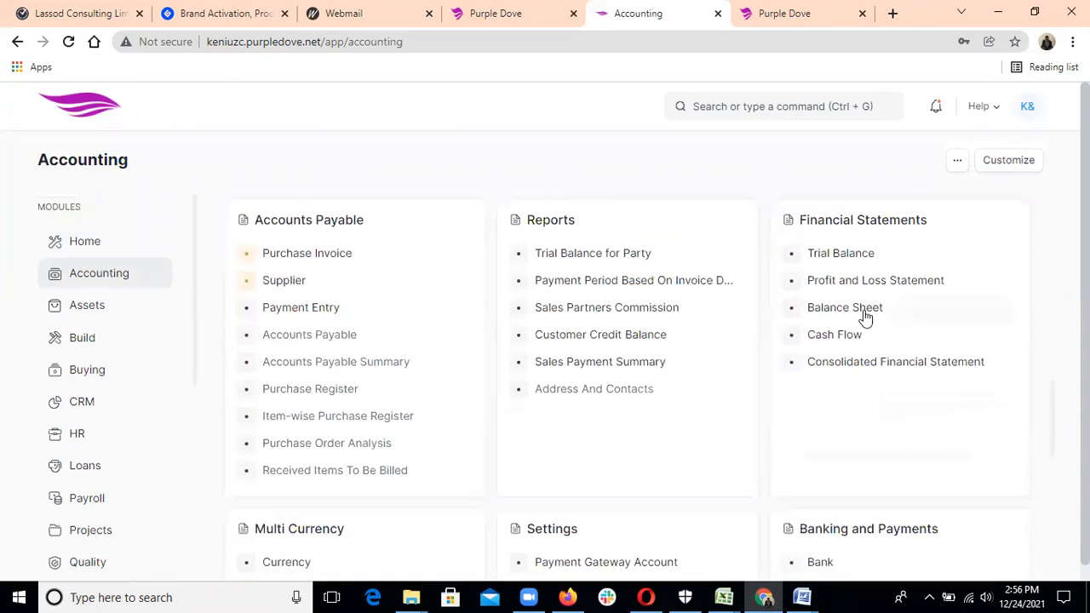
{"action": "left_click", "coordinate": [862, 310]}
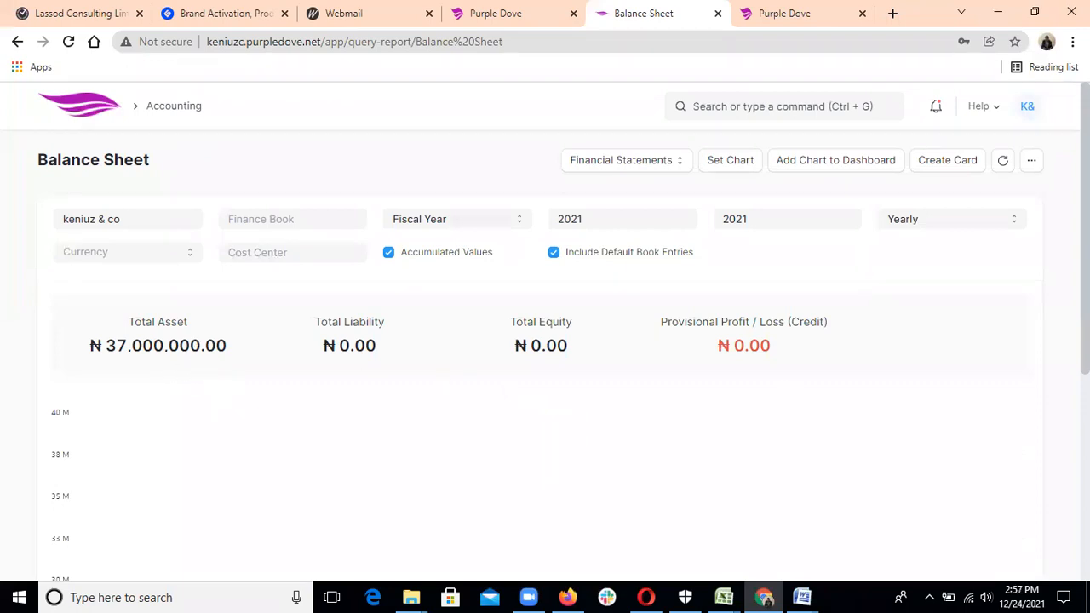
{"action": "scroll", "coordinate": [545, 353], "scroll_direction": "down", "scroll_amount": 2}
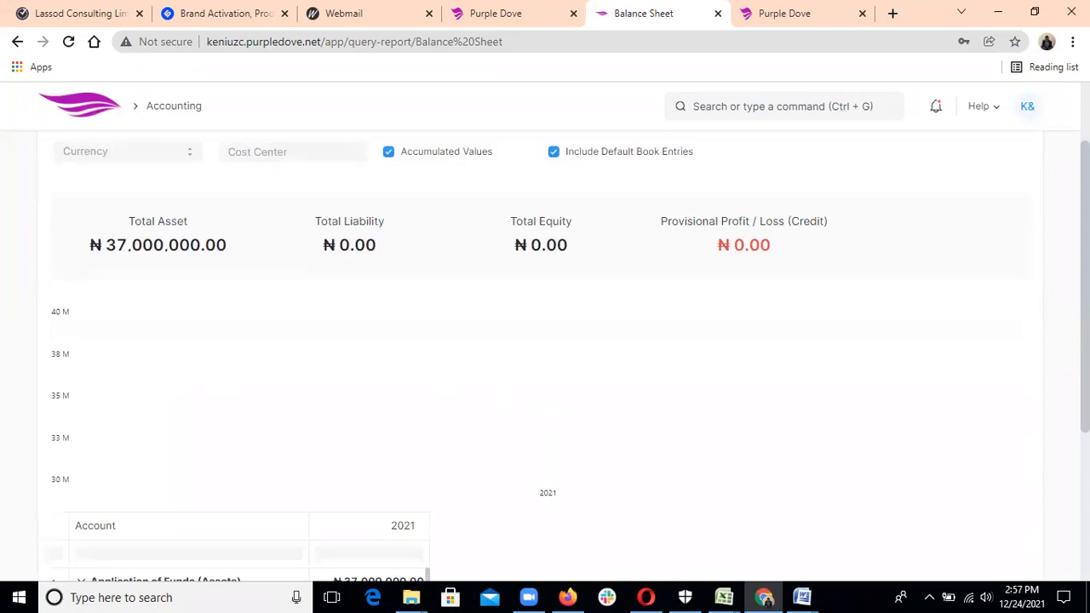
{"action": "scroll", "coordinate": [769, 475], "scroll_direction": "down", "scroll_amount": 1}
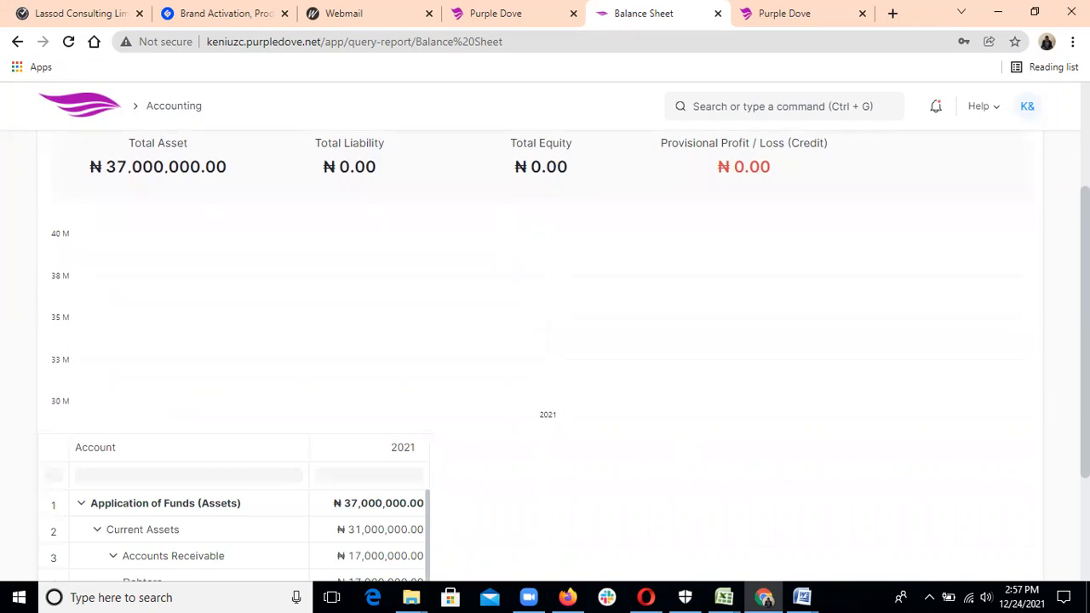
{"action": "scroll", "coordinate": [443, 482], "scroll_direction": "down", "scroll_amount": 2}
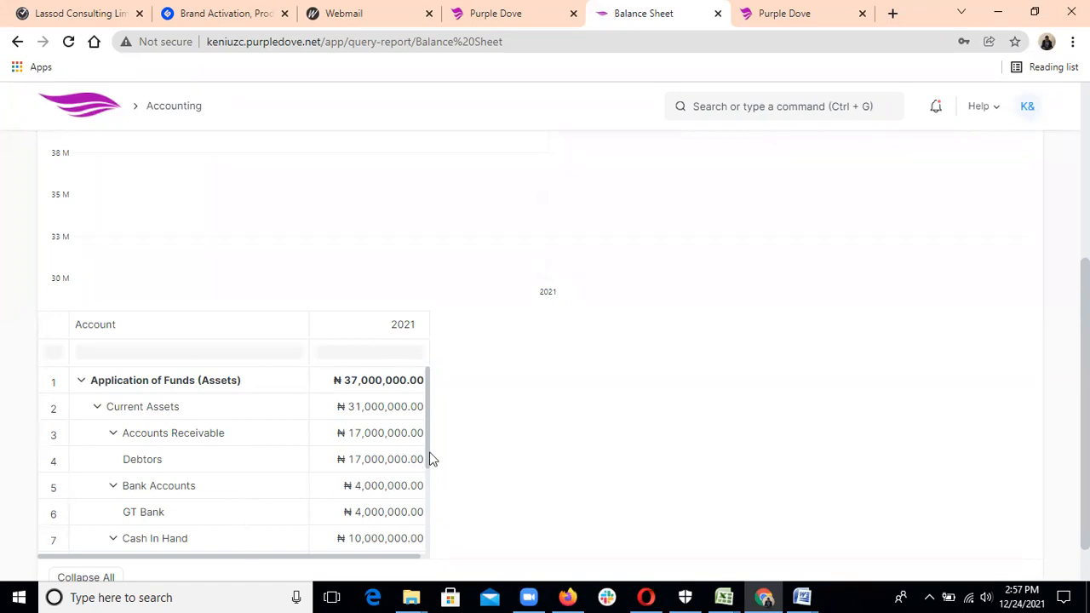
{"action": "scroll", "coordinate": [429, 489], "scroll_direction": "down", "scroll_amount": 1}
{"action": "scroll", "coordinate": [429, 502], "scroll_direction": "down", "scroll_amount": 3}
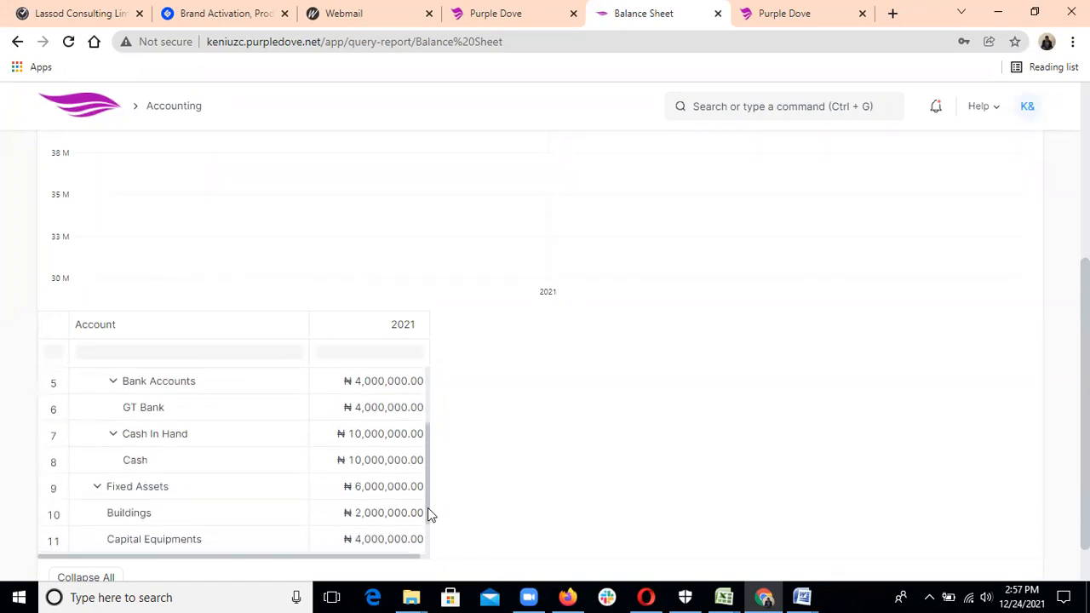
{"action": "scroll", "coordinate": [429, 519], "scroll_direction": "down", "scroll_amount": 2}
{"action": "scroll", "coordinate": [443, 519], "scroll_direction": "up", "scroll_amount": 4}
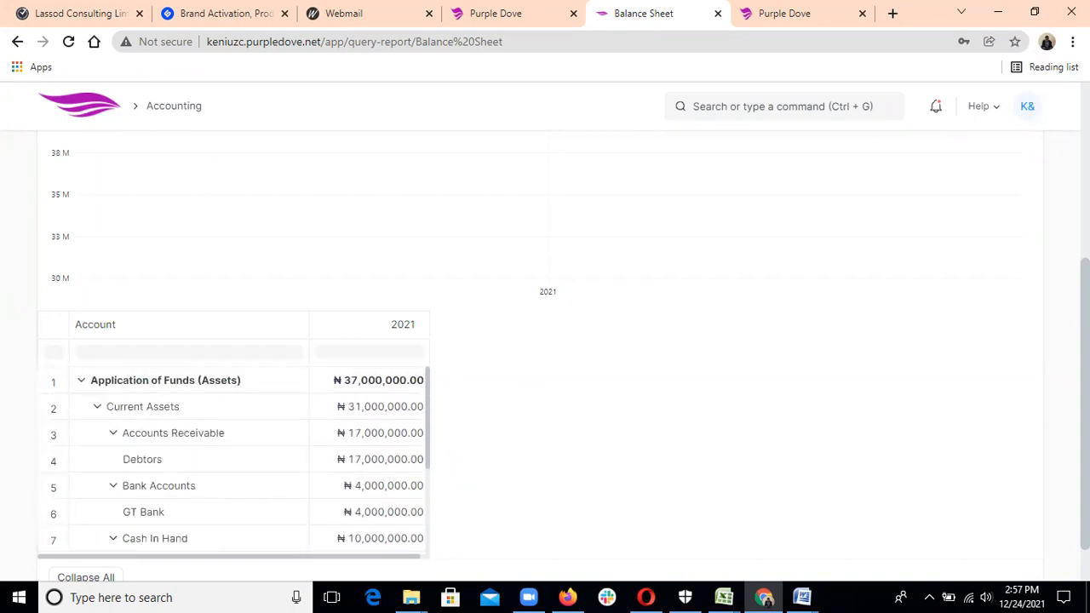
{"action": "scroll", "coordinate": [545, 340], "scroll_direction": "up", "scroll_amount": 3}
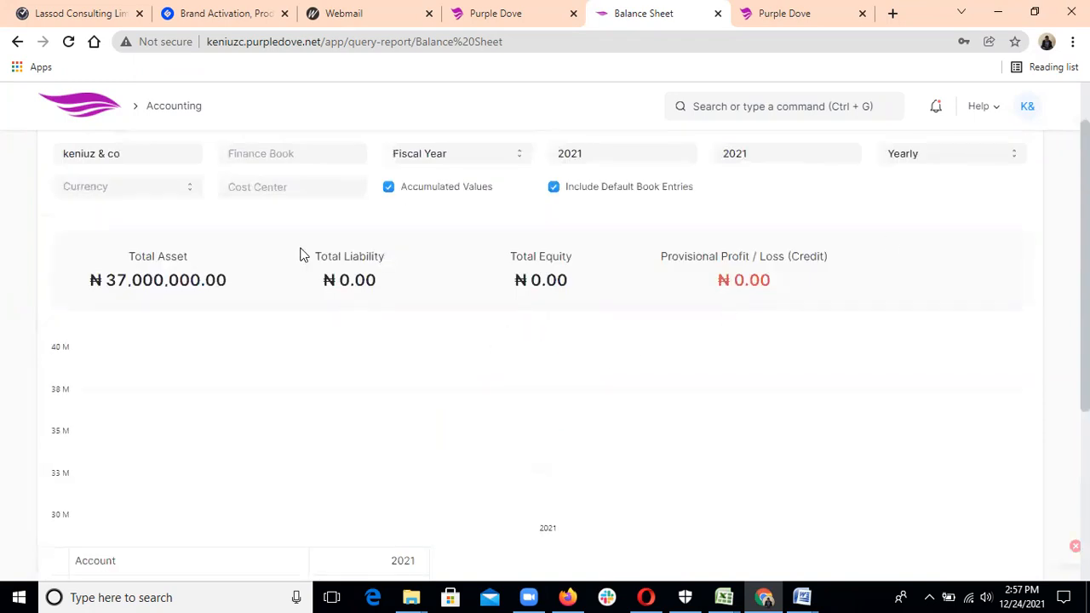
Return to the Accounting workspace and open the Chart of Accounts shortcut.
{"action": "left_click", "coordinate": [172, 108]}
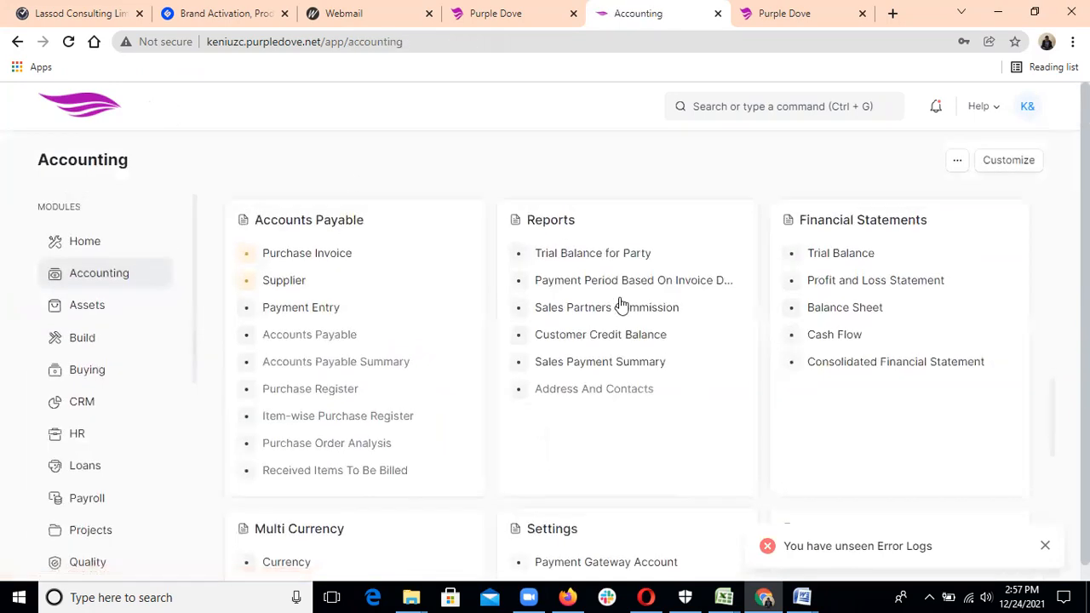
{"action": "left_click_drag", "start_coordinate": [1055, 404], "coordinate": [1059, 289]}
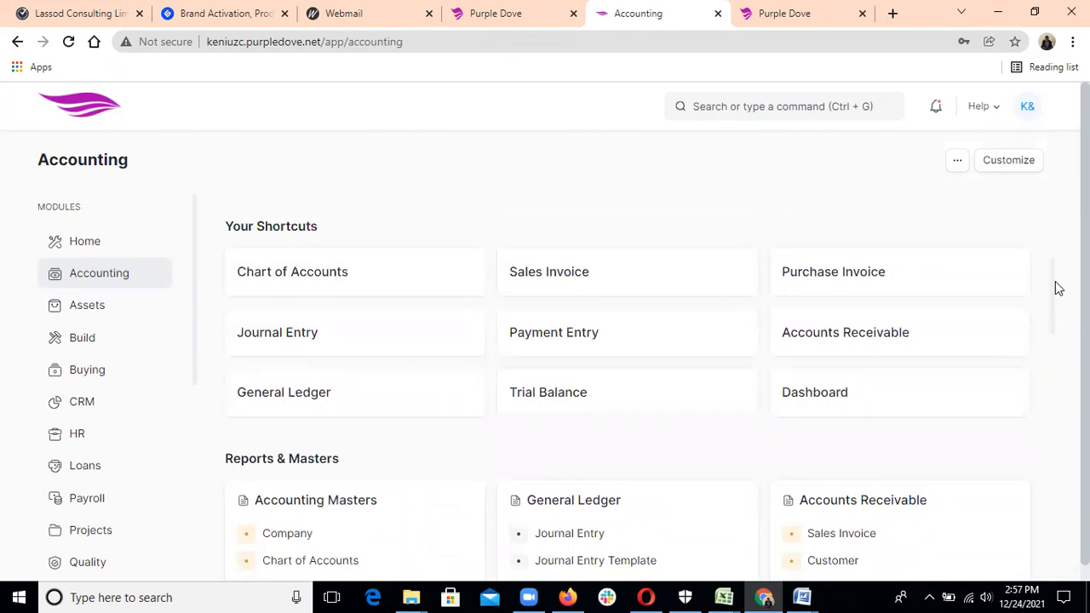
{"action": "left_click", "coordinate": [386, 271]}
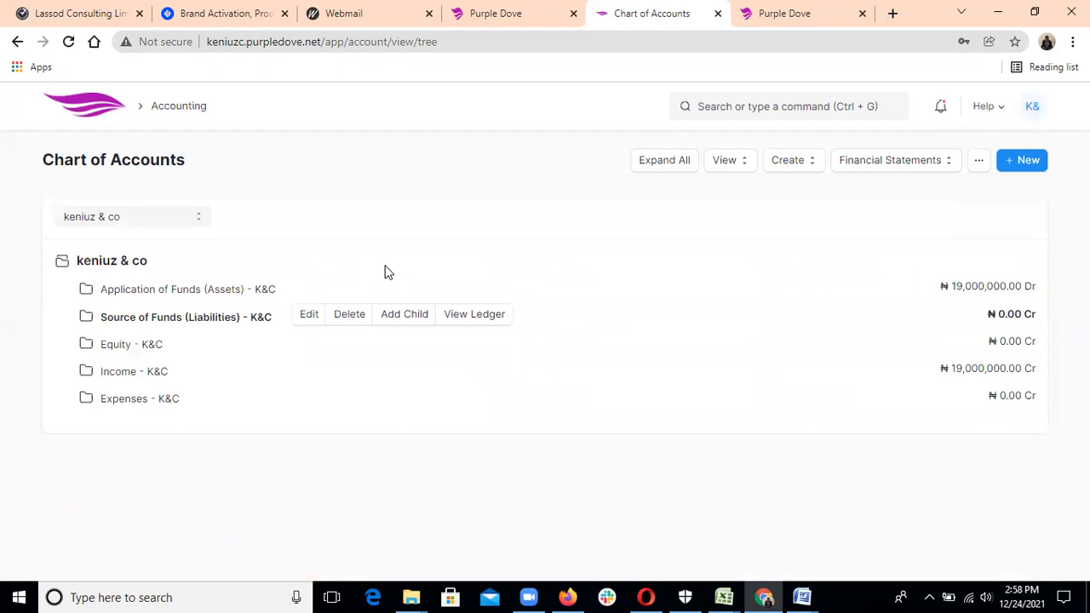
Reload the Chart of Accounts, expand Assets, and inspect Current Assets and Fixed Assets balances.
{"action": "left_click", "coordinate": [71, 42]}
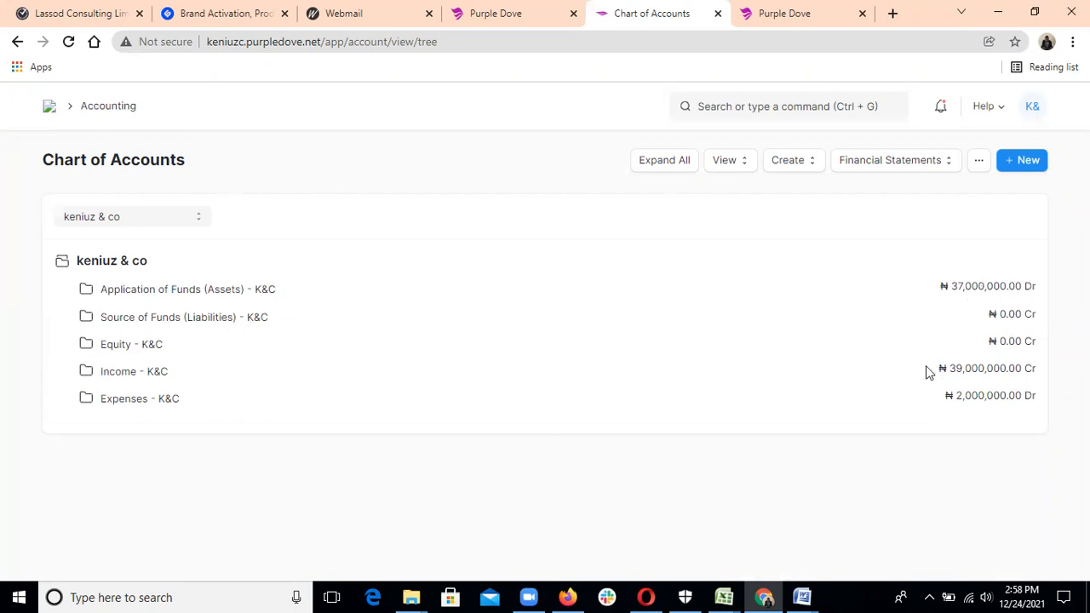
{"action": "left_click", "coordinate": [131, 294]}
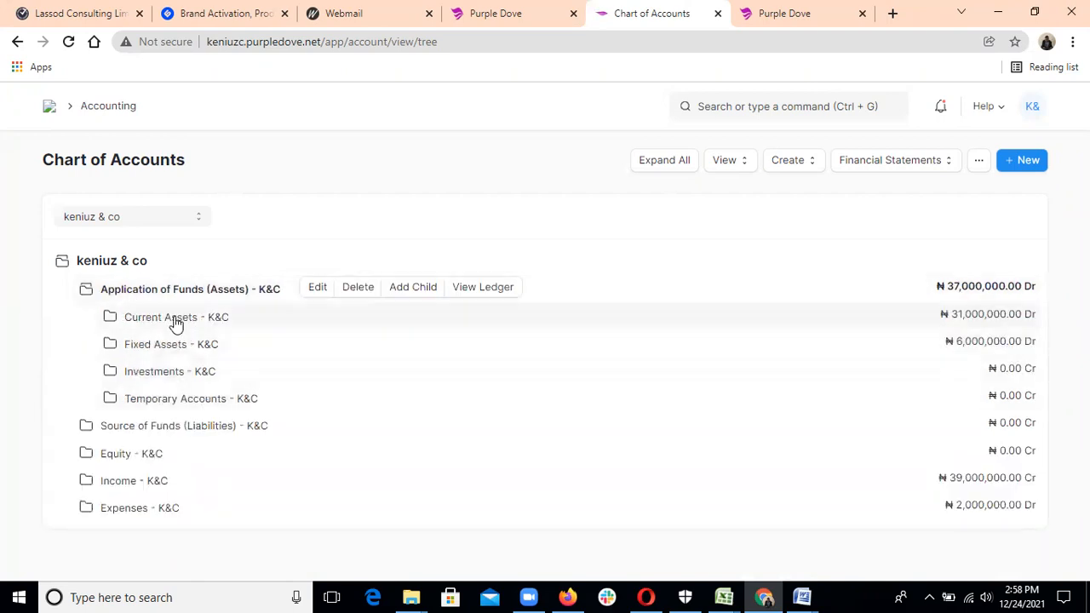
{"action": "left_click", "coordinate": [176, 320]}
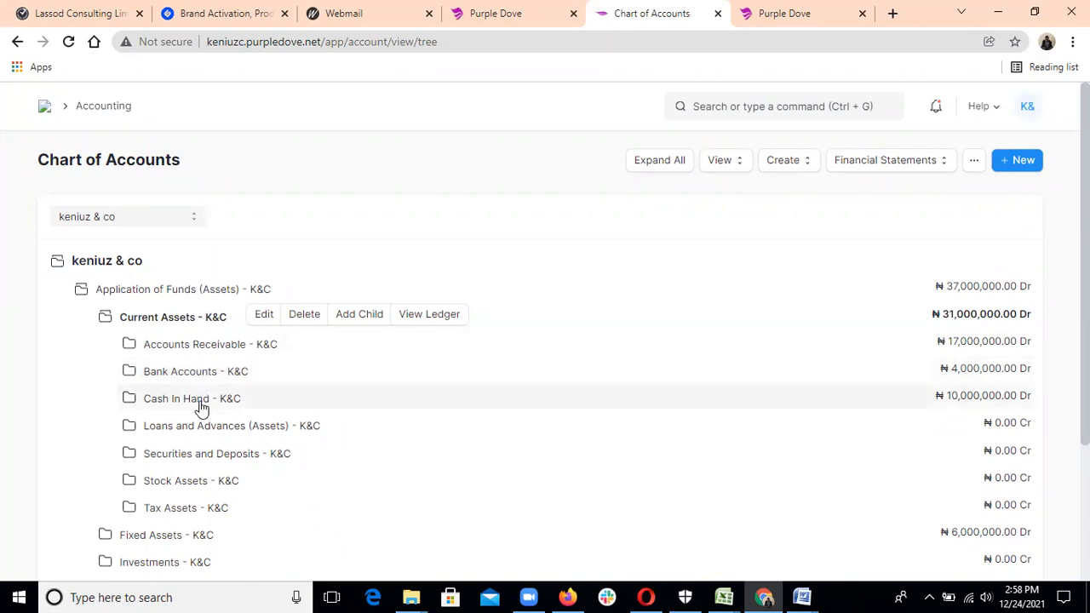
{"action": "left_click", "coordinate": [177, 322]}
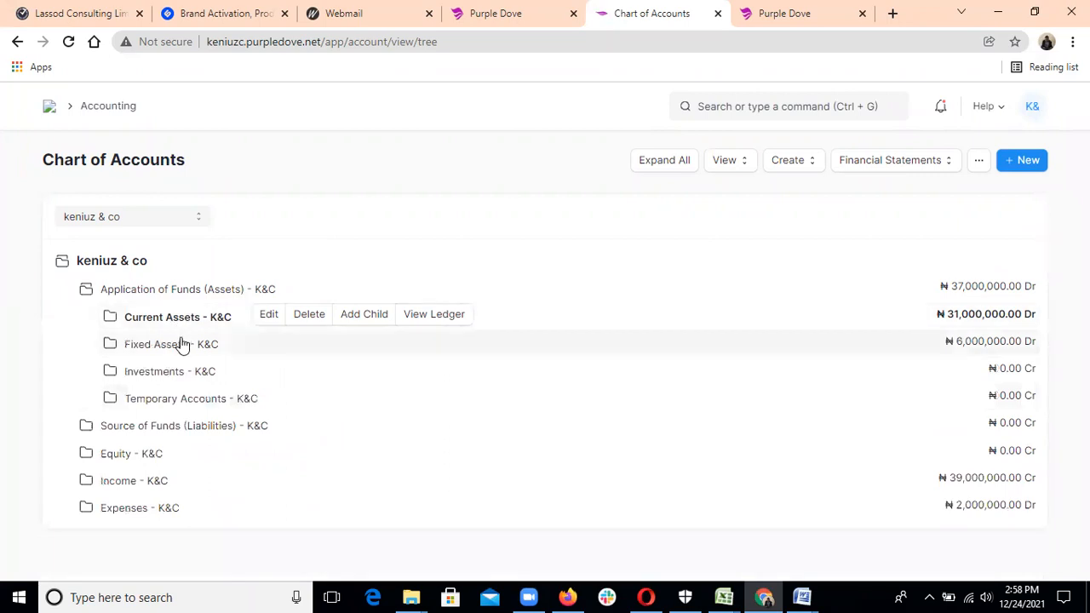
{"action": "left_click", "coordinate": [182, 344]}
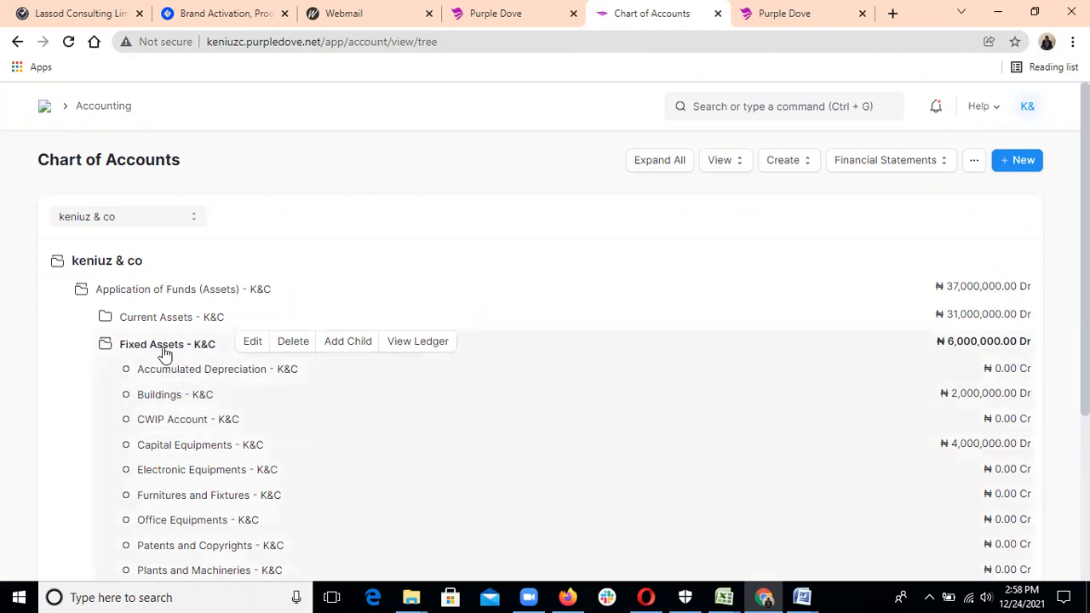
{"action": "left_click", "coordinate": [164, 353]}
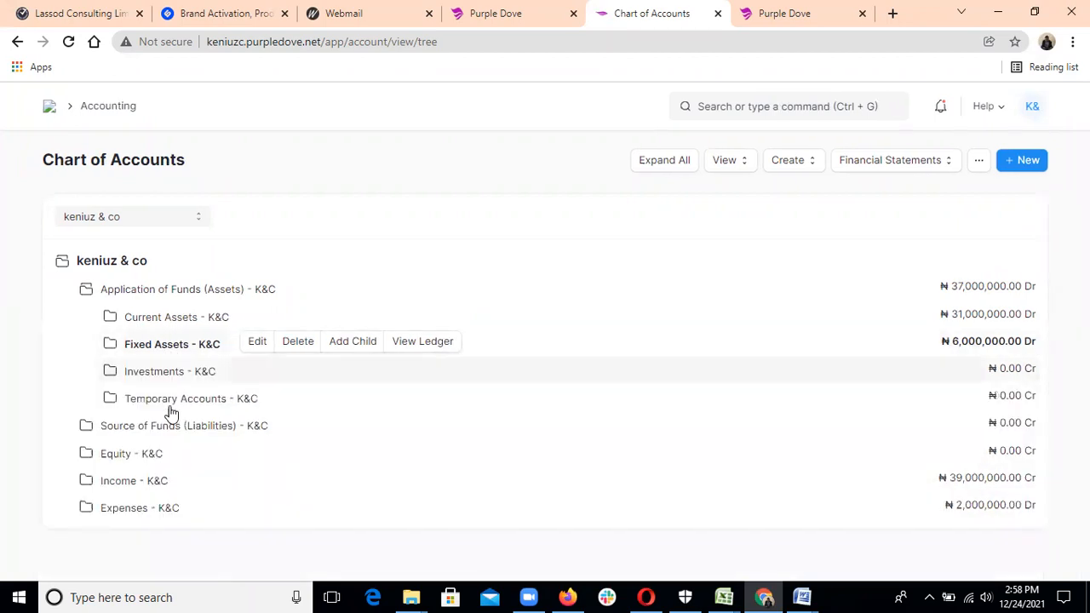
Expand Income and Direct Income to view Sales and Service, then collapse Direct Income.
{"action": "left_click", "coordinate": [168, 482]}
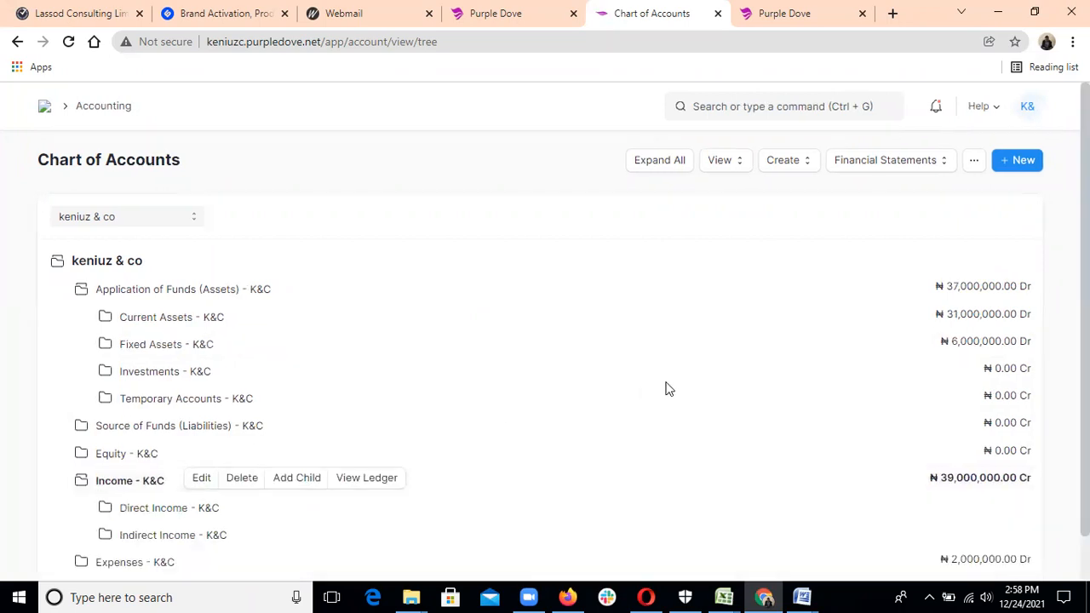
{"action": "scroll", "coordinate": [545, 383], "scroll_direction": "down", "scroll_amount": 1}
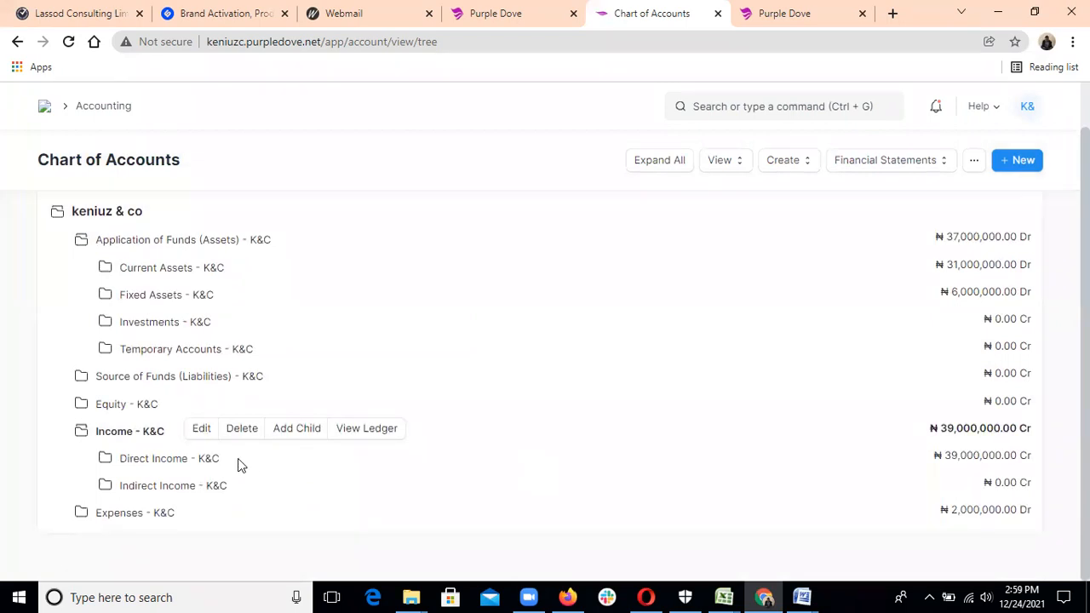
{"action": "left_click", "coordinate": [189, 457]}
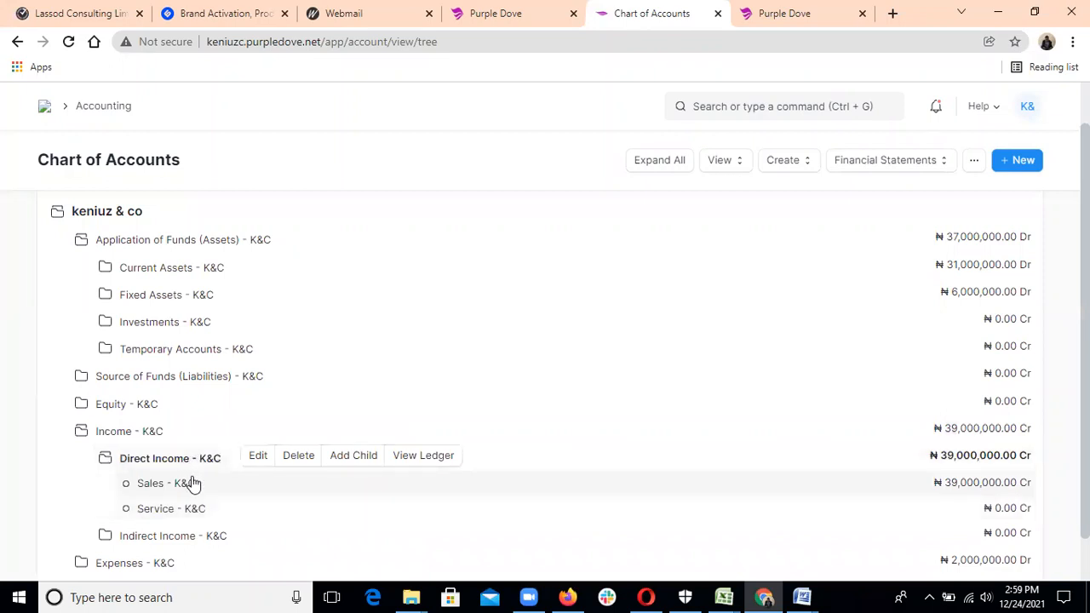
{"action": "left_click", "coordinate": [189, 465]}
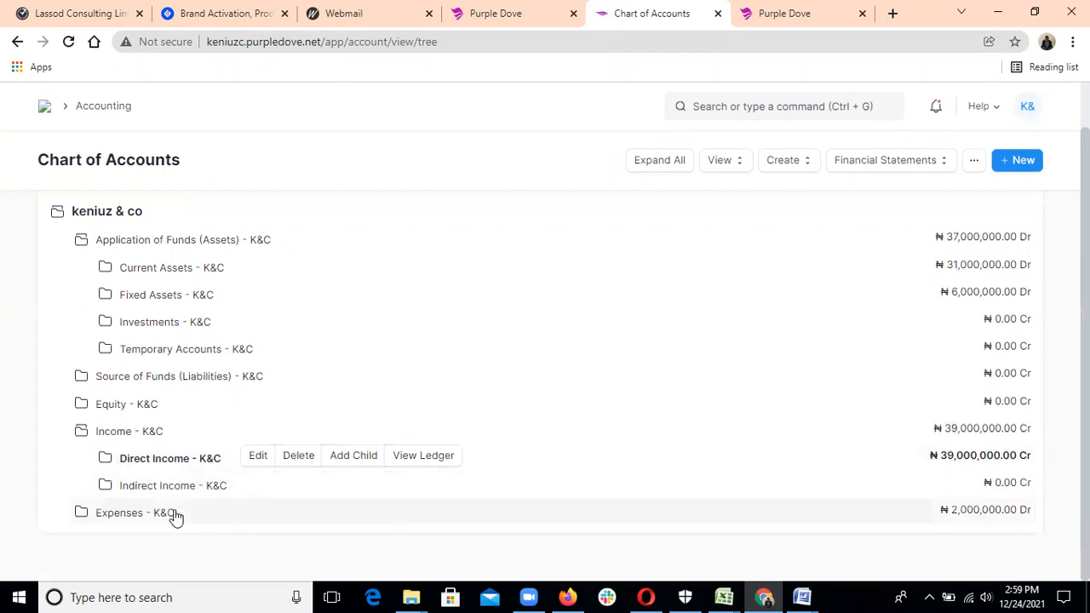
Expand Expenses and Indirect Expenses to review their accounts, then collapse both.
{"action": "left_click", "coordinate": [175, 515]}
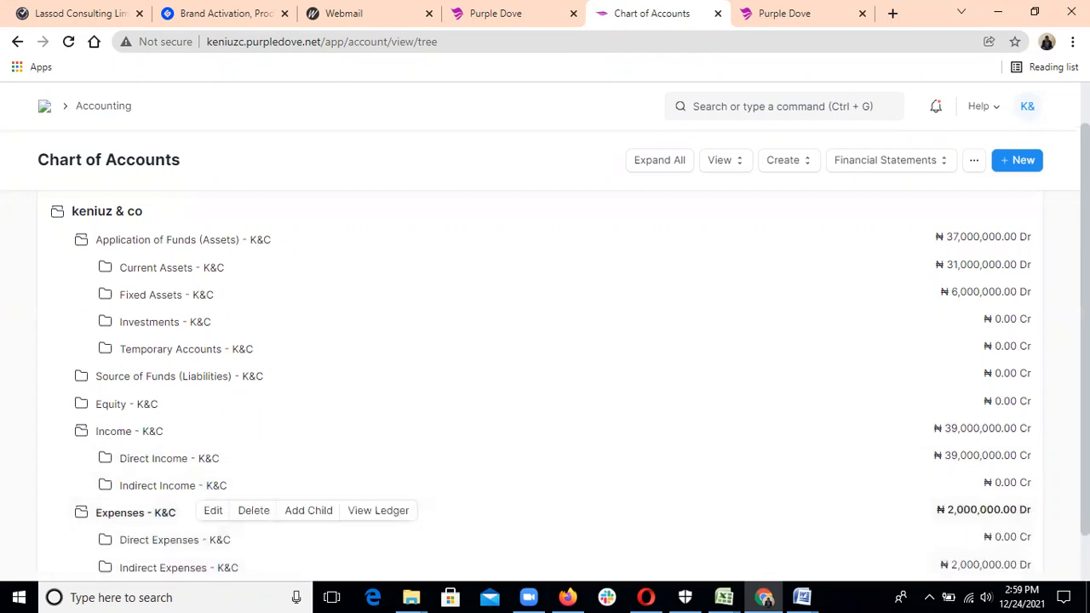
{"action": "scroll", "coordinate": [545, 383], "scroll_direction": "down", "scroll_amount": 1}
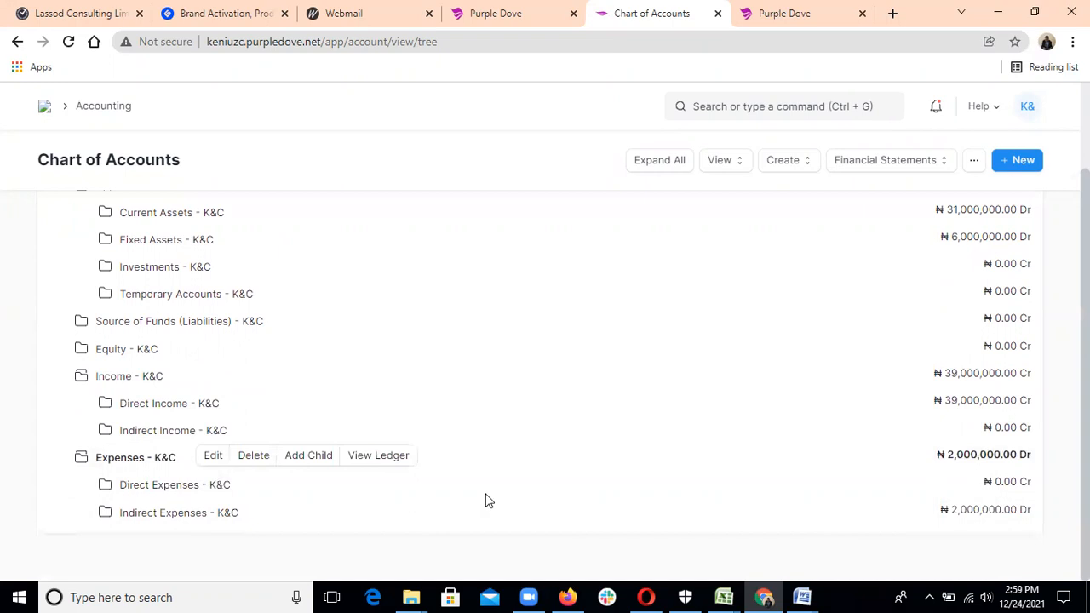
{"action": "left_click", "coordinate": [210, 515]}
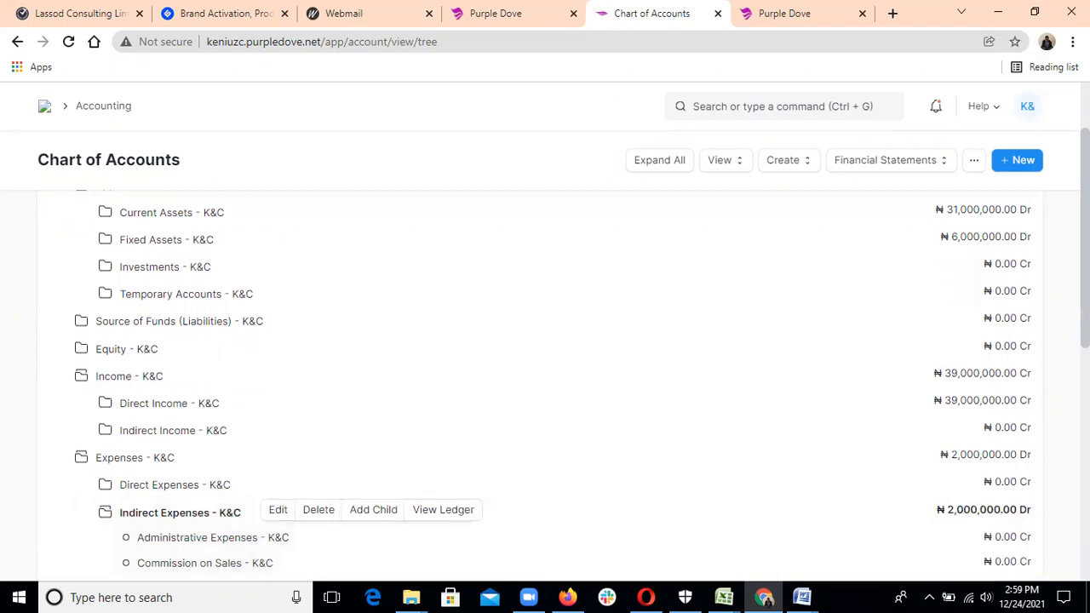
{"action": "scroll", "coordinate": [545, 383], "scroll_direction": "down", "scroll_amount": 3}
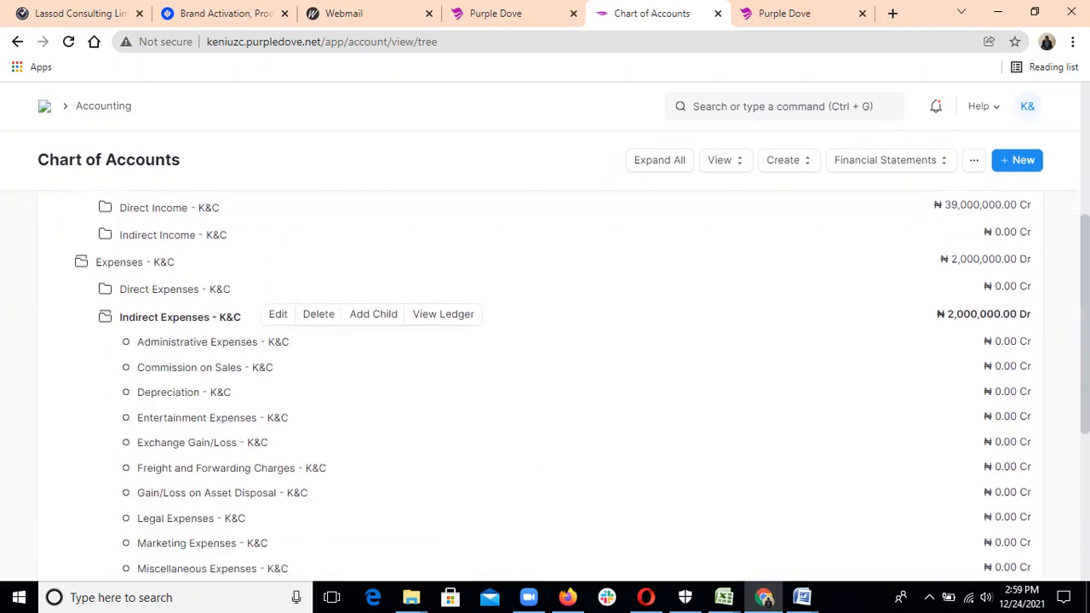
{"action": "scroll", "coordinate": [545, 384], "scroll_direction": "down", "scroll_amount": 1}
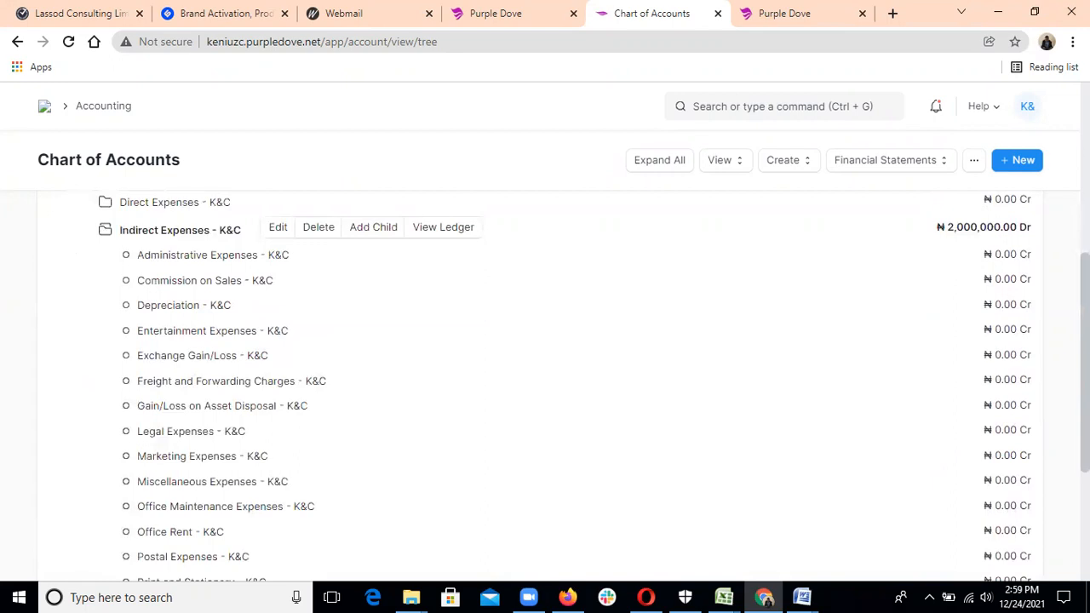
{"action": "scroll", "coordinate": [886, 506], "scroll_direction": "down", "scroll_amount": 2}
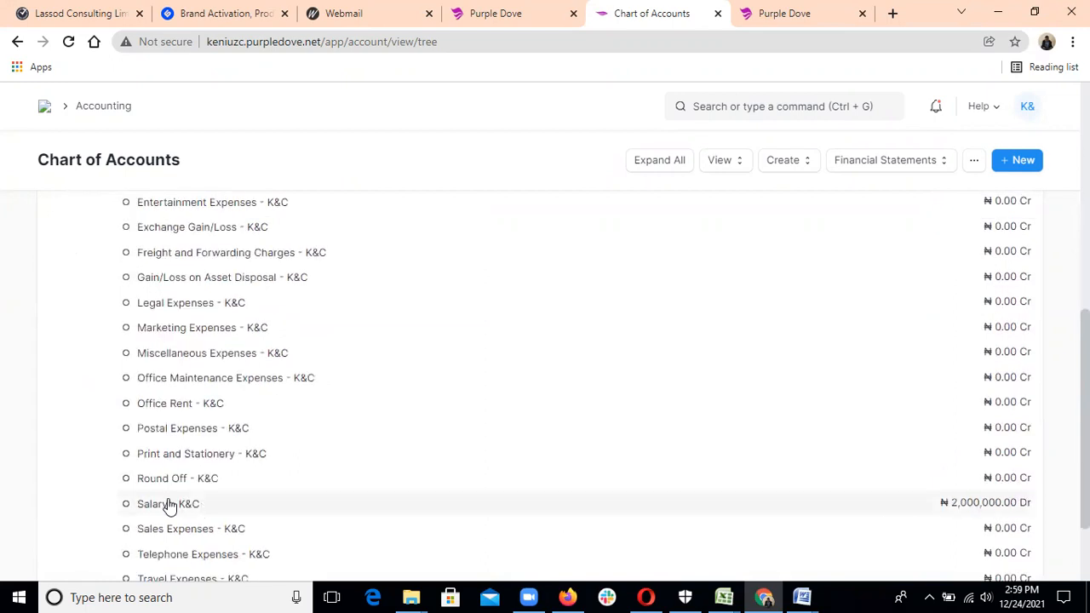
{"action": "scroll", "coordinate": [174, 511], "scroll_direction": "up", "scroll_amount": 5}
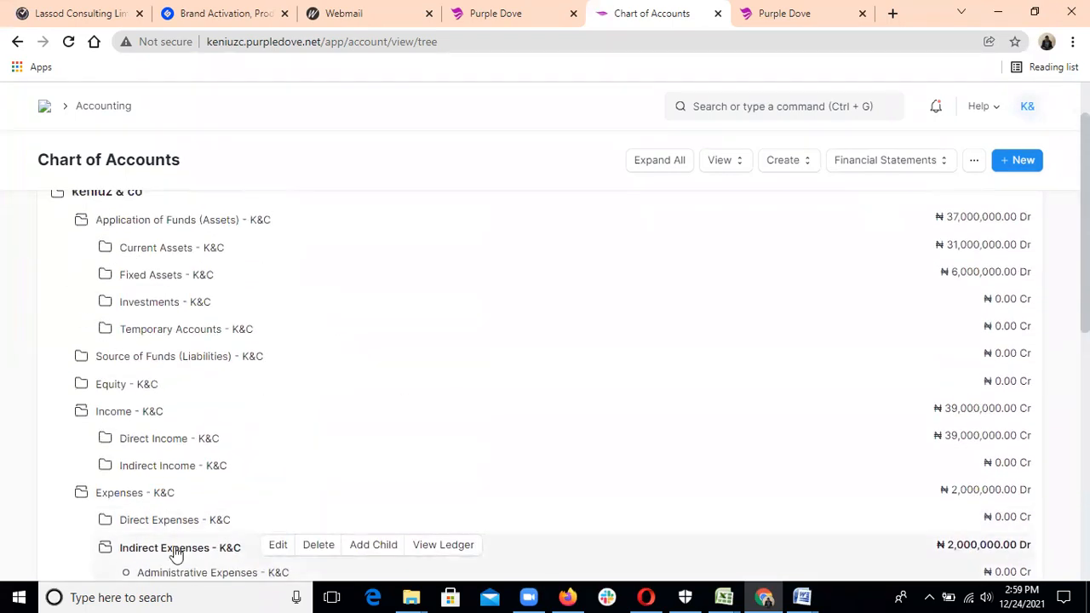
{"action": "left_click", "coordinate": [175, 550]}
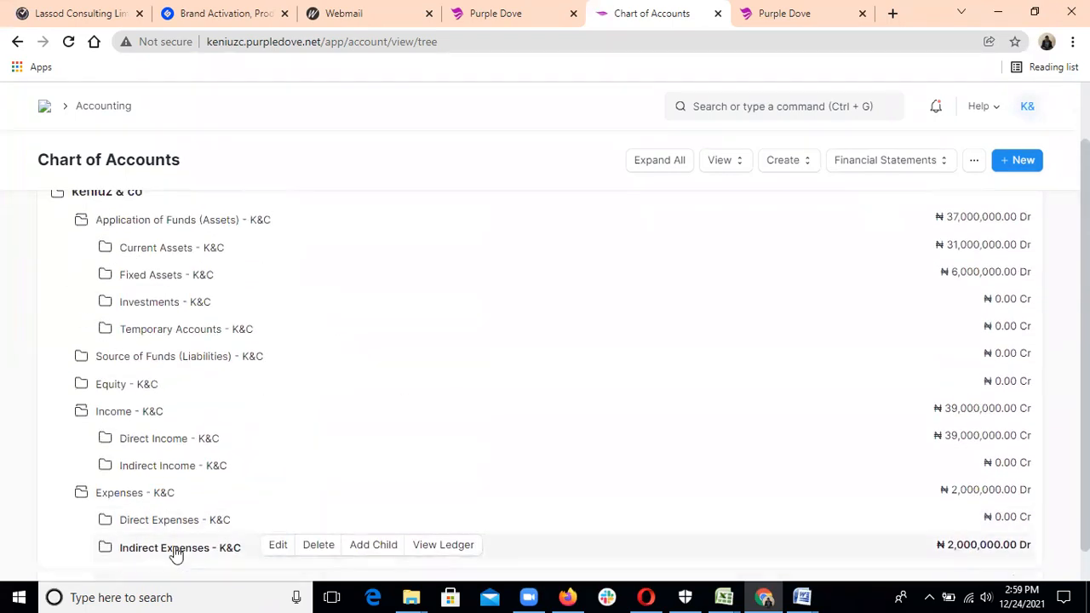
{"action": "left_click", "coordinate": [115, 493]}
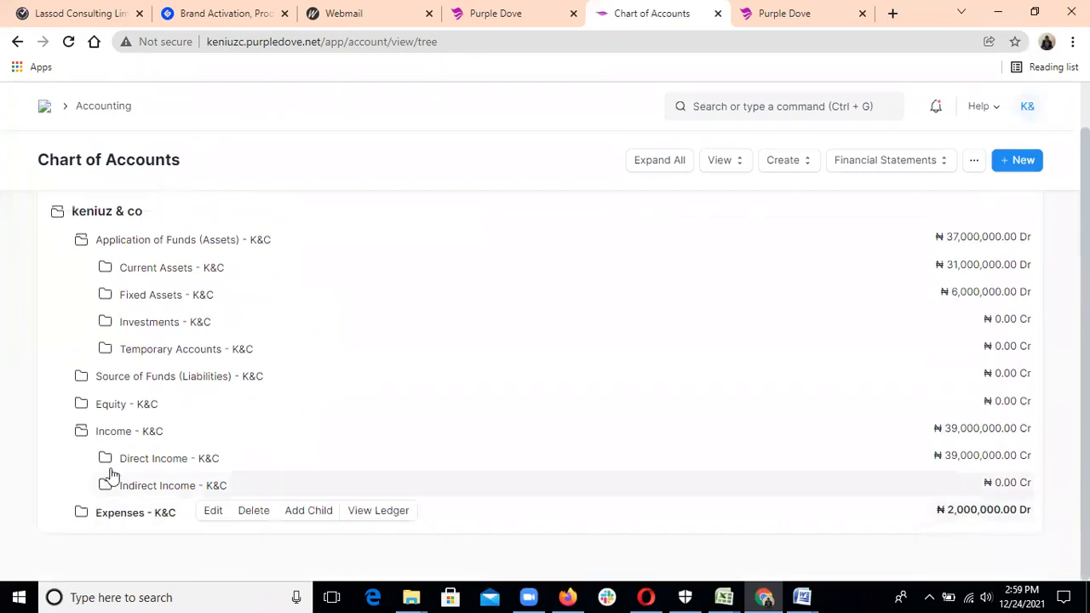
Collapse Liabilities, Assets and Income to the top-level groups, then return to Accounting.
{"action": "left_click", "coordinate": [117, 377]}
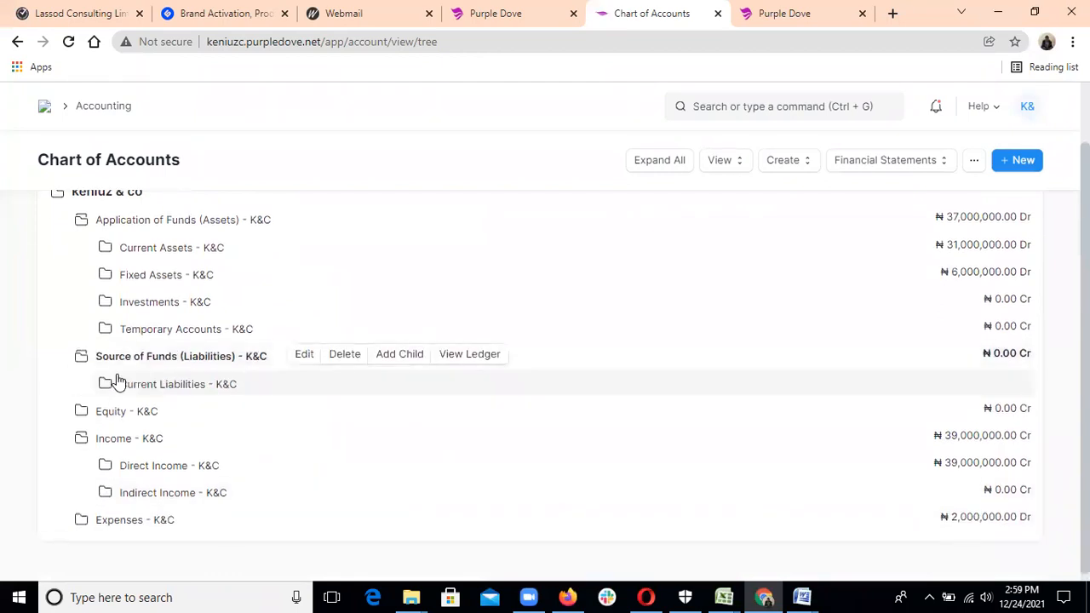
{"action": "left_click", "coordinate": [120, 227]}
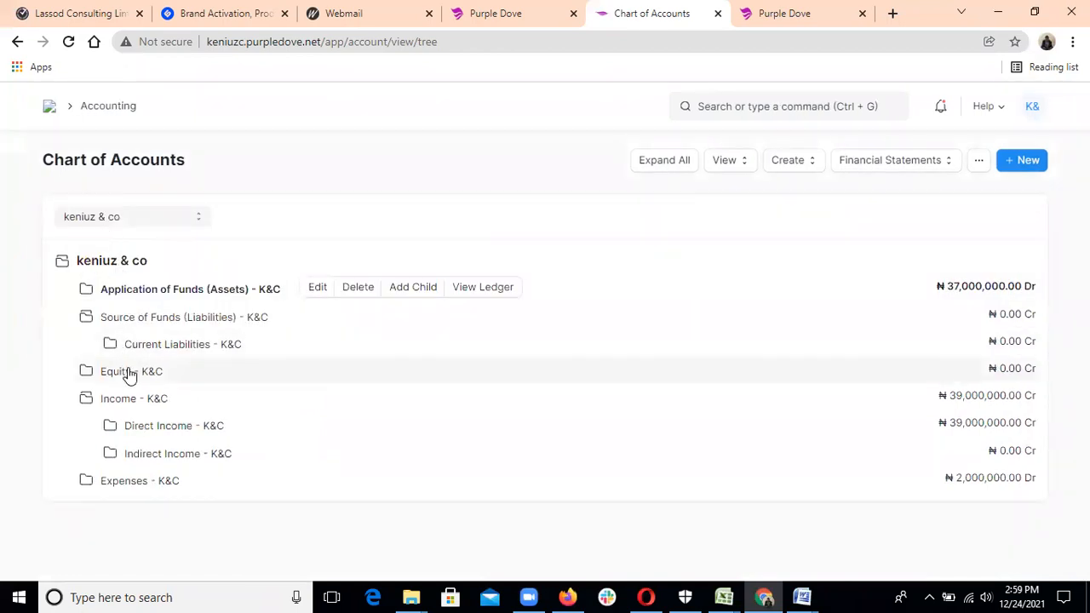
{"action": "left_click", "coordinate": [123, 319]}
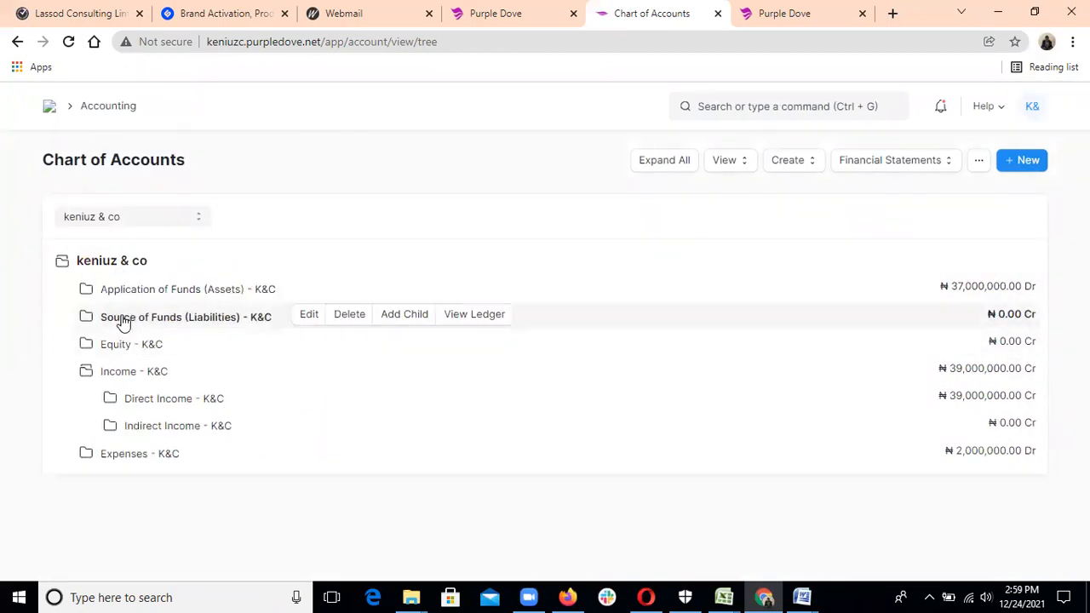
{"action": "left_click", "coordinate": [116, 374]}
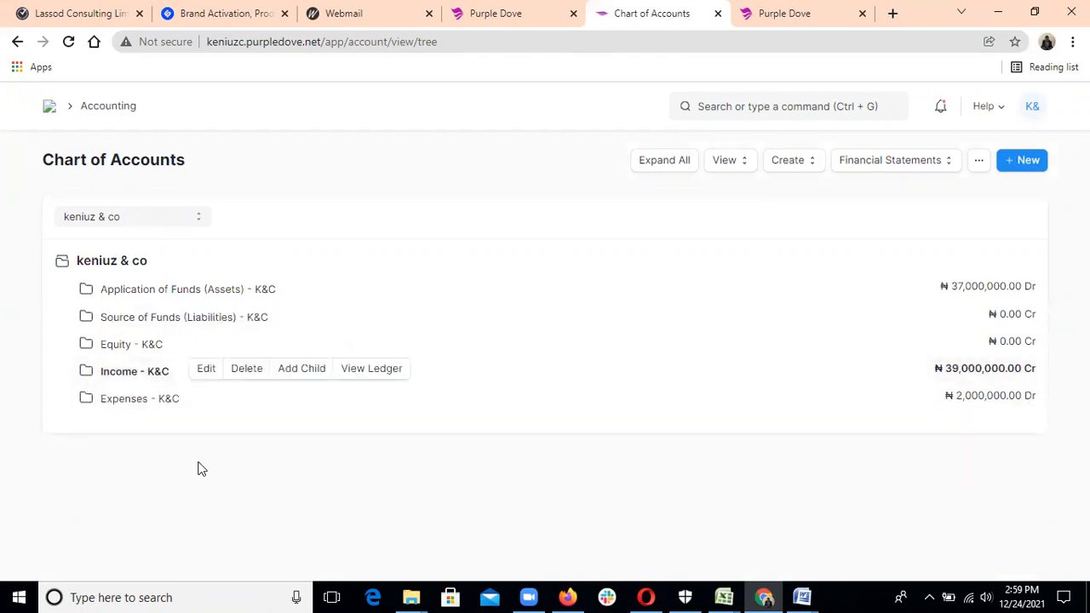
{"action": "left_click", "coordinate": [116, 104]}
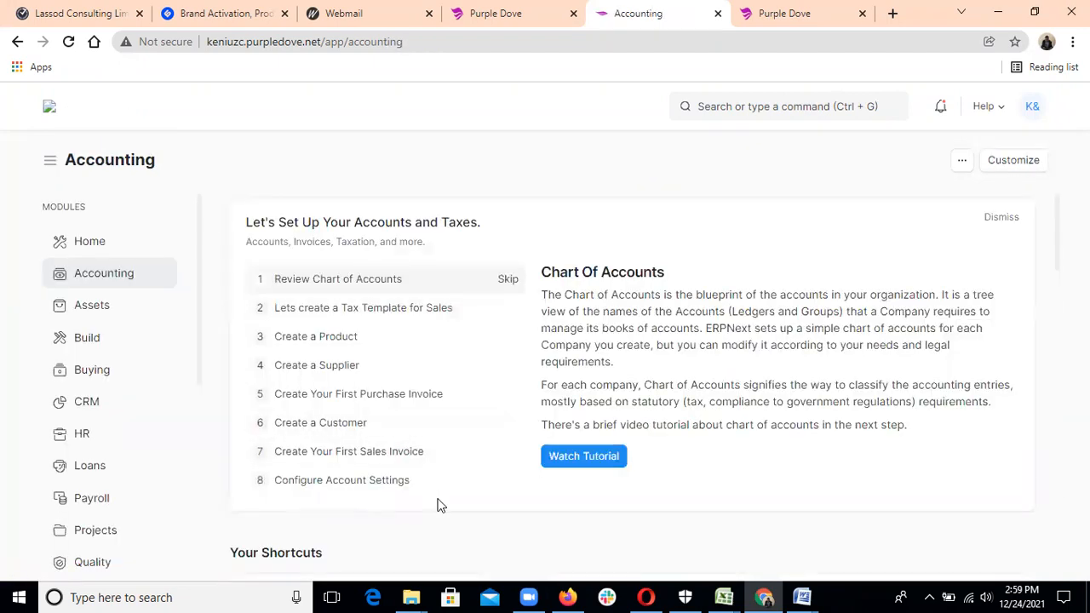
Open the Accounts Dashboard showing ₦39.00 M outgoing bills and ₦37,000,000.00 profit.
{"action": "scroll", "coordinate": [481, 536], "scroll_direction": "down", "scroll_amount": 3}
{"action": "scroll", "coordinate": [483, 542], "scroll_direction": "down", "scroll_amount": 6}
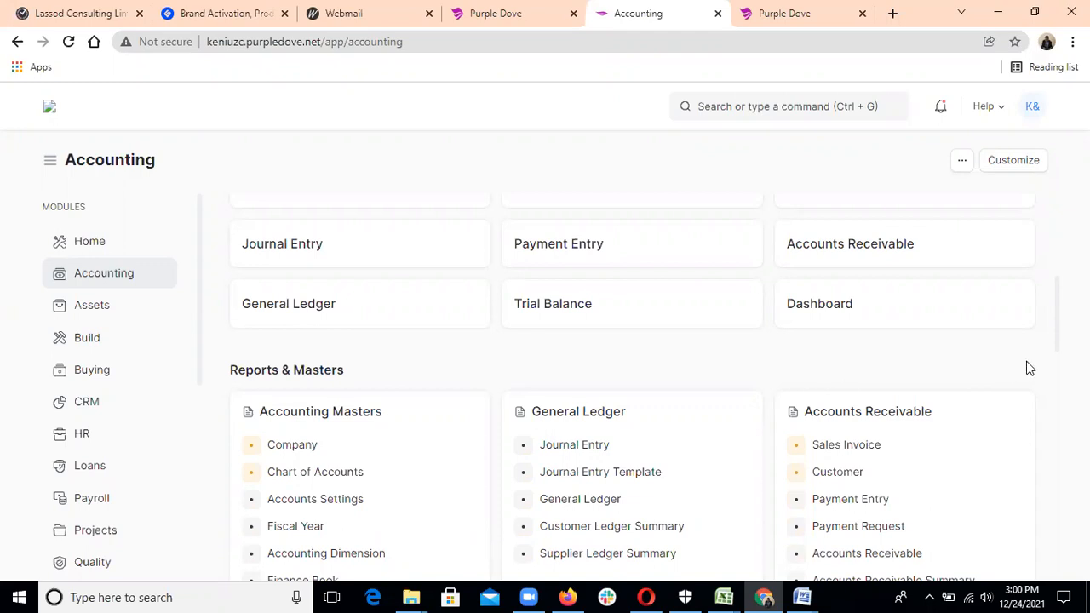
{"action": "left_click_drag", "start_coordinate": [1056, 332], "coordinate": [1054, 441]}
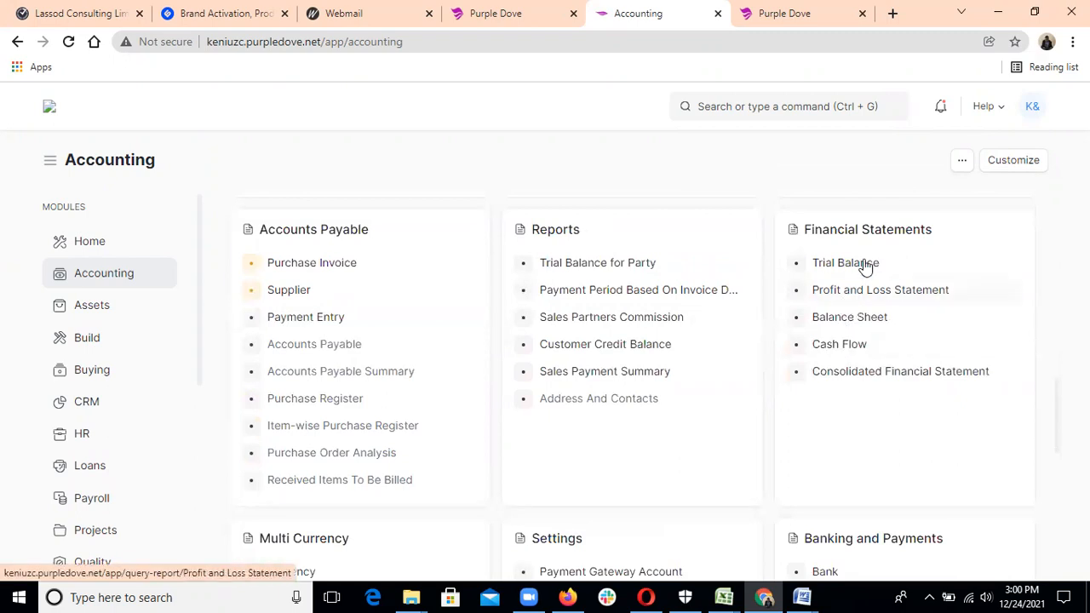
{"action": "left_click_drag", "start_coordinate": [1056, 408], "coordinate": [1053, 219]}
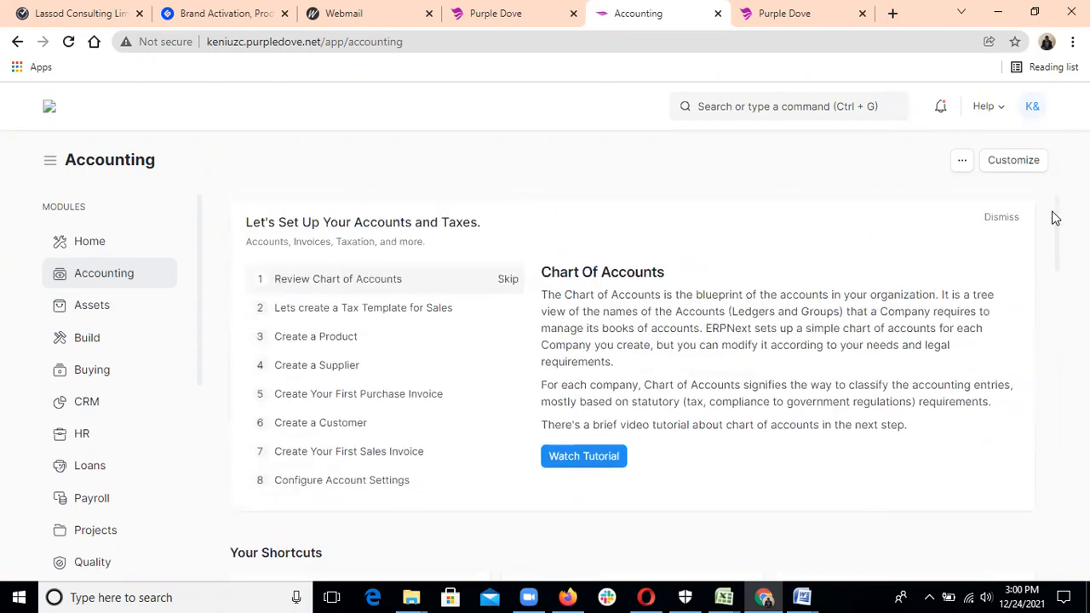
{"action": "left_click_drag", "start_coordinate": [1059, 231], "coordinate": [1062, 291]}
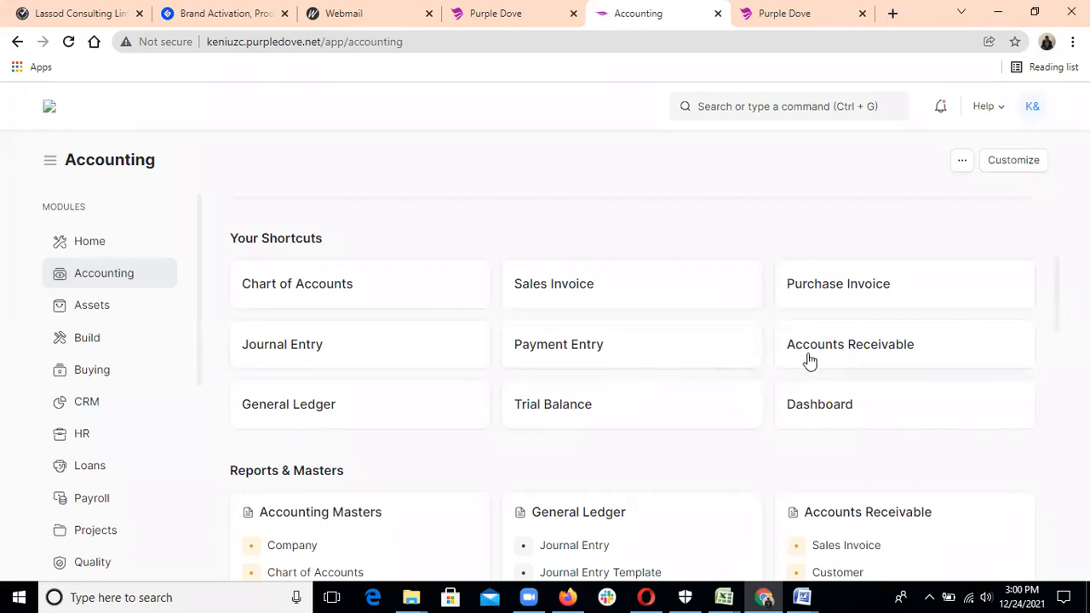
{"action": "left_click", "coordinate": [838, 407]}
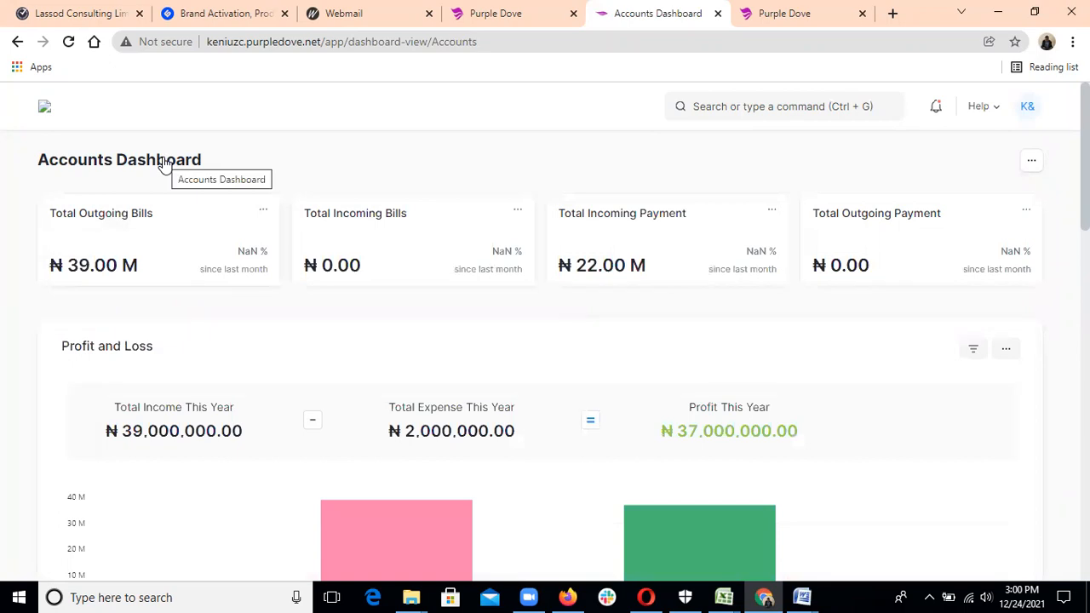
Check the ₦37,000,000.00 yearly profit, then return to the Accounting workspace via Home.
{"action": "left_click", "coordinate": [44, 110]}
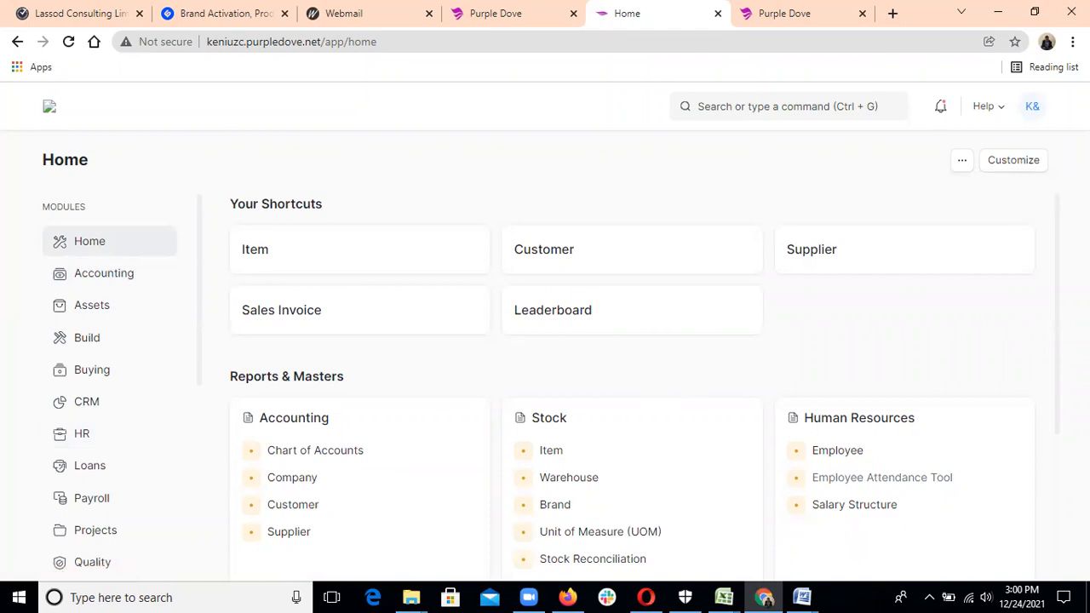
{"action": "left_click_drag", "start_coordinate": [1046, 289], "coordinate": [1054, 356]}
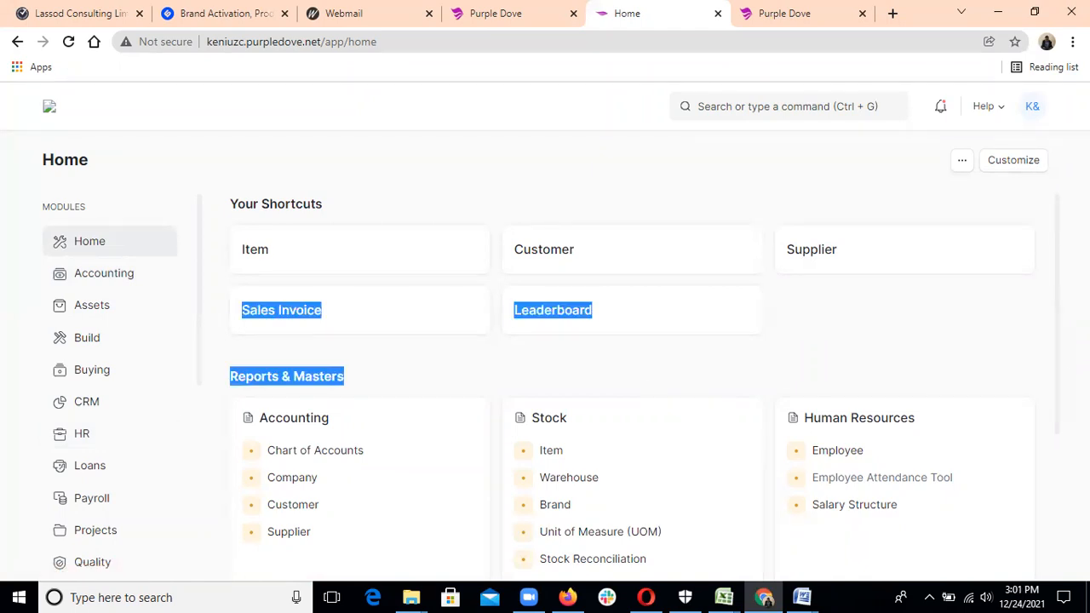
{"action": "left_click", "coordinate": [1016, 347]}
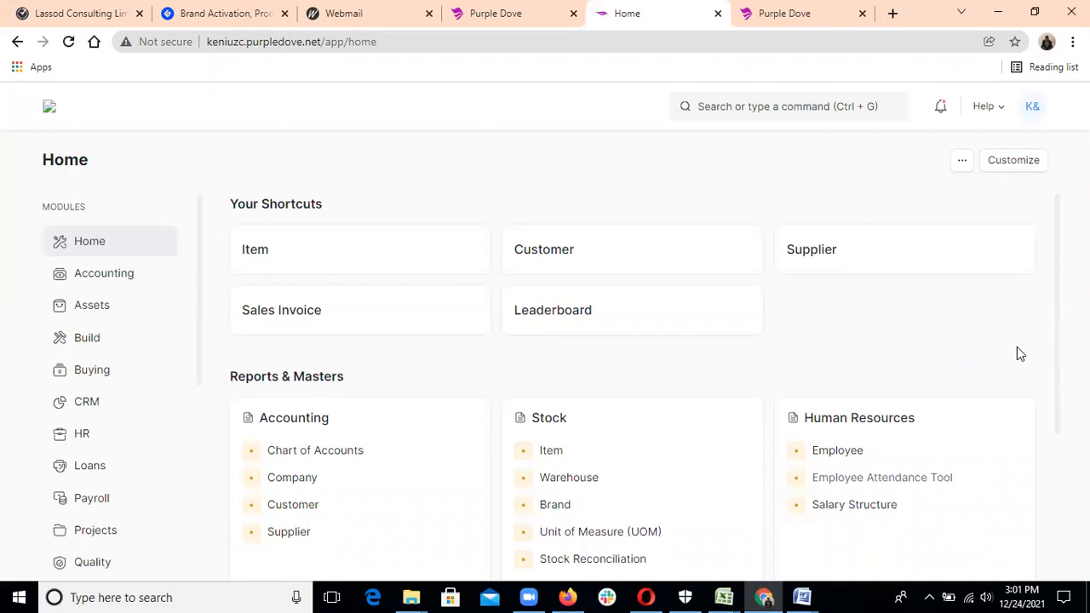
{"action": "left_click", "coordinate": [151, 281]}
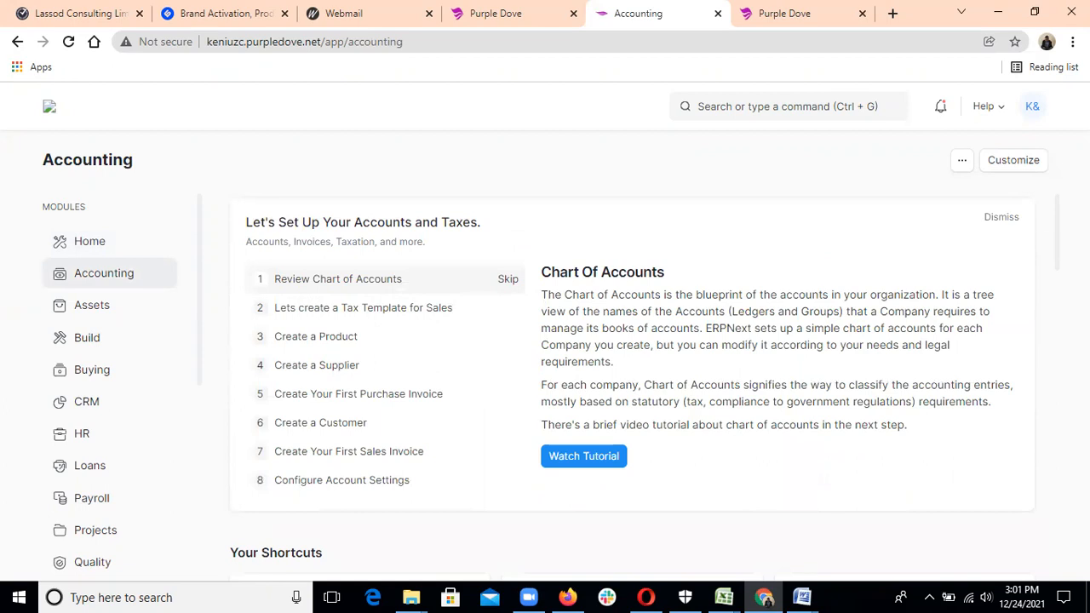
{"action": "left_click_drag", "start_coordinate": [1059, 247], "coordinate": [1059, 308]}
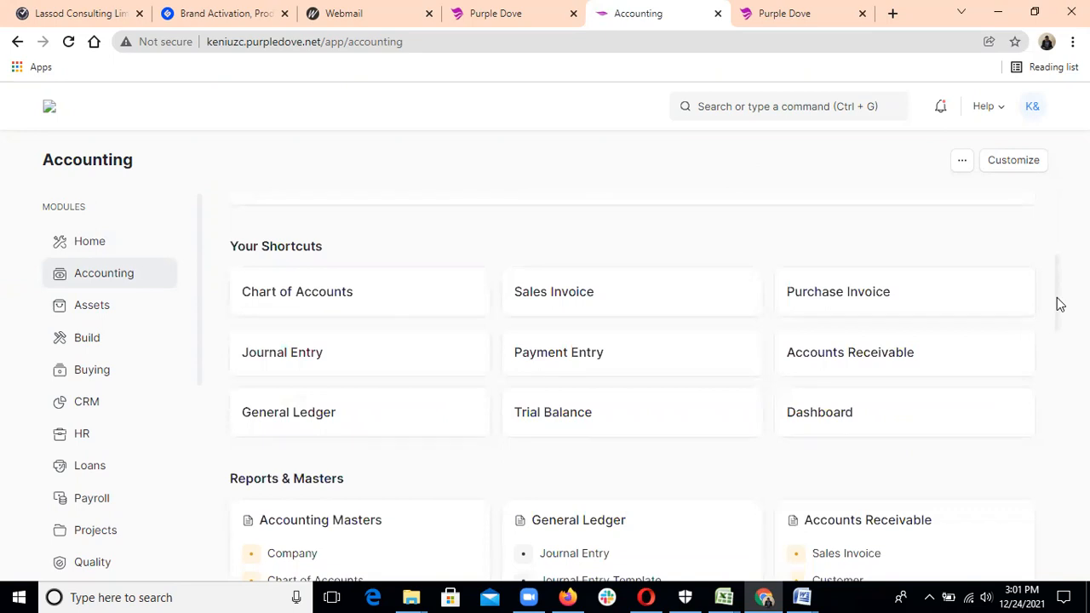
{"action": "left_click_drag", "start_coordinate": [1058, 304], "coordinate": [1055, 358]}
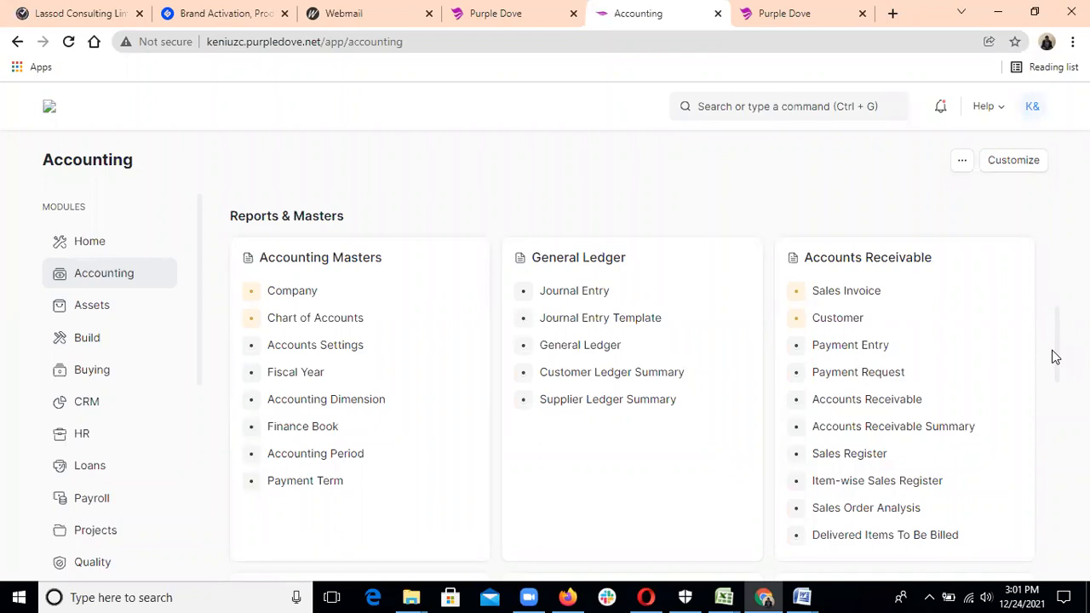
{"action": "mouse_move", "coordinate": [1056, 361]}
{"action": "left_mouse_down"}
{"action": "mouse_move", "coordinate": [1057, 395]}
{"action": "mouse_move", "coordinate": [1054, 355]}
{"action": "left_mouse_up"}
{"action": "left_click_drag", "start_coordinate": [1051, 354], "coordinate": [1055, 359]}
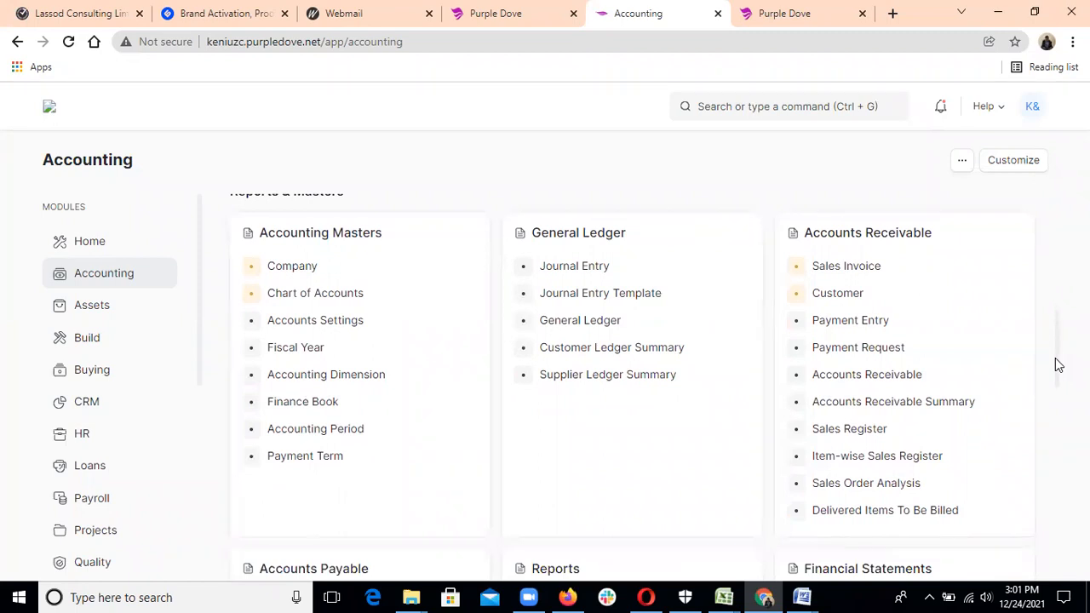
{"action": "left_click_drag", "start_coordinate": [1058, 365], "coordinate": [1059, 260]}
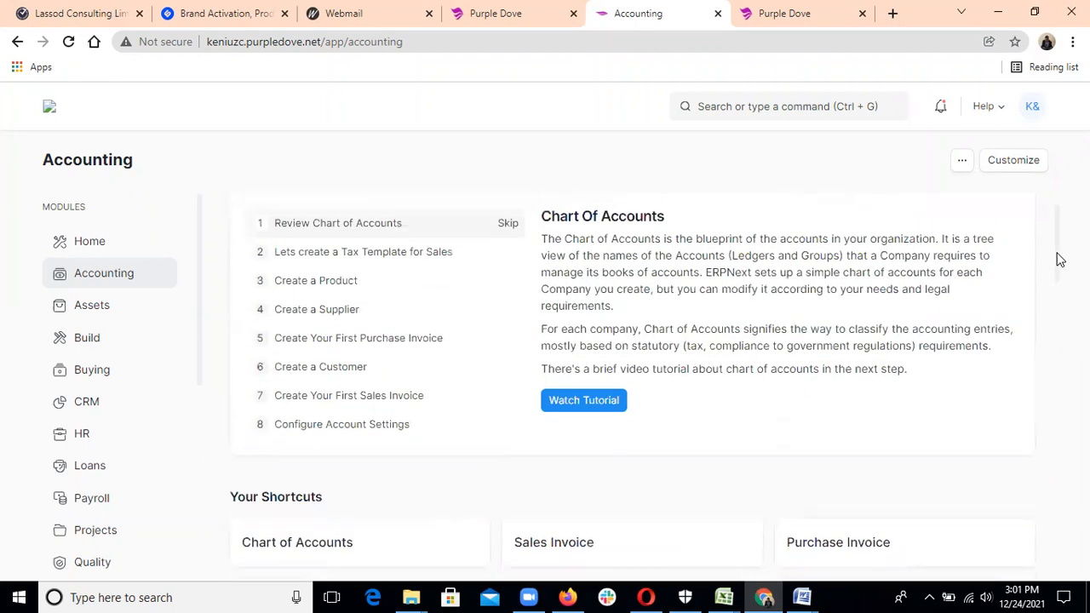